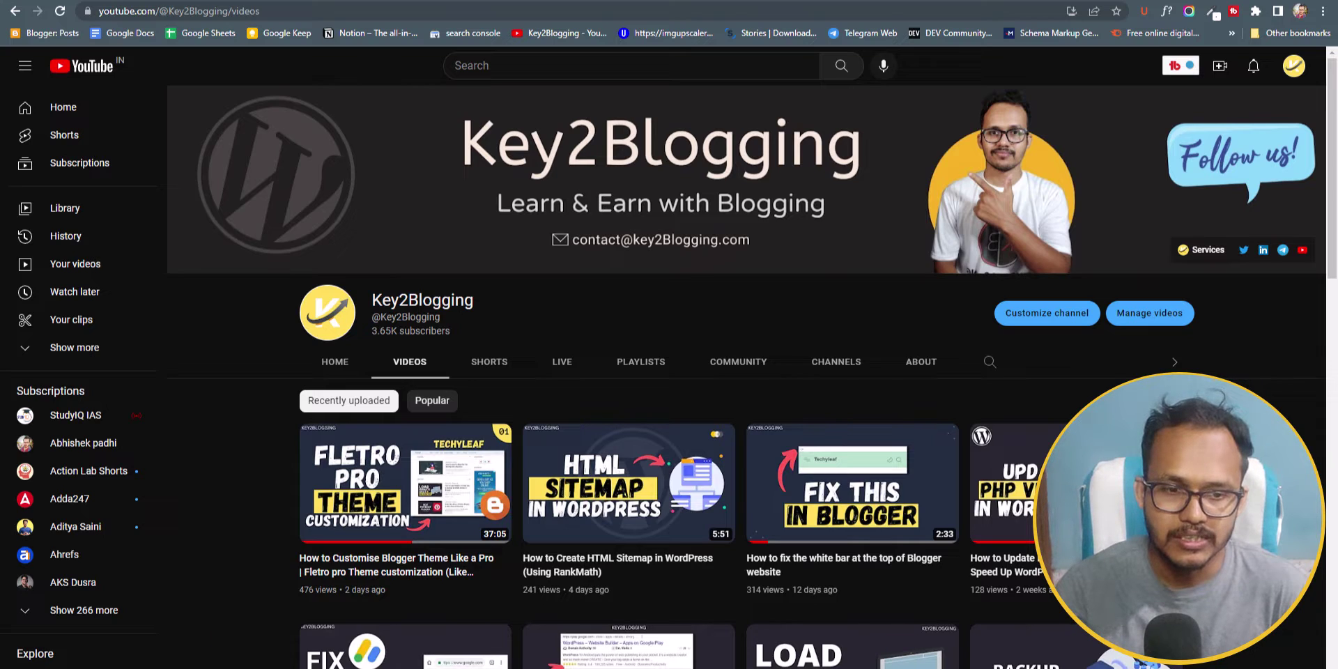
mouse_move(411, 513)
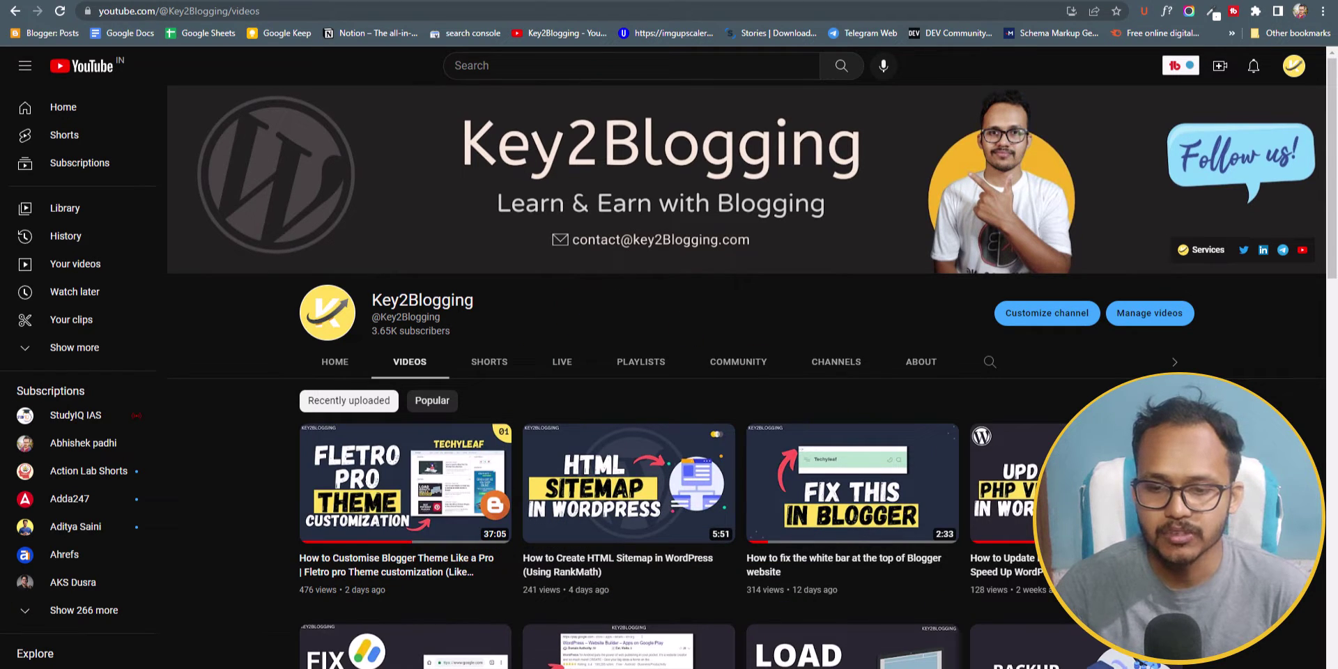
key(alt+Tab)
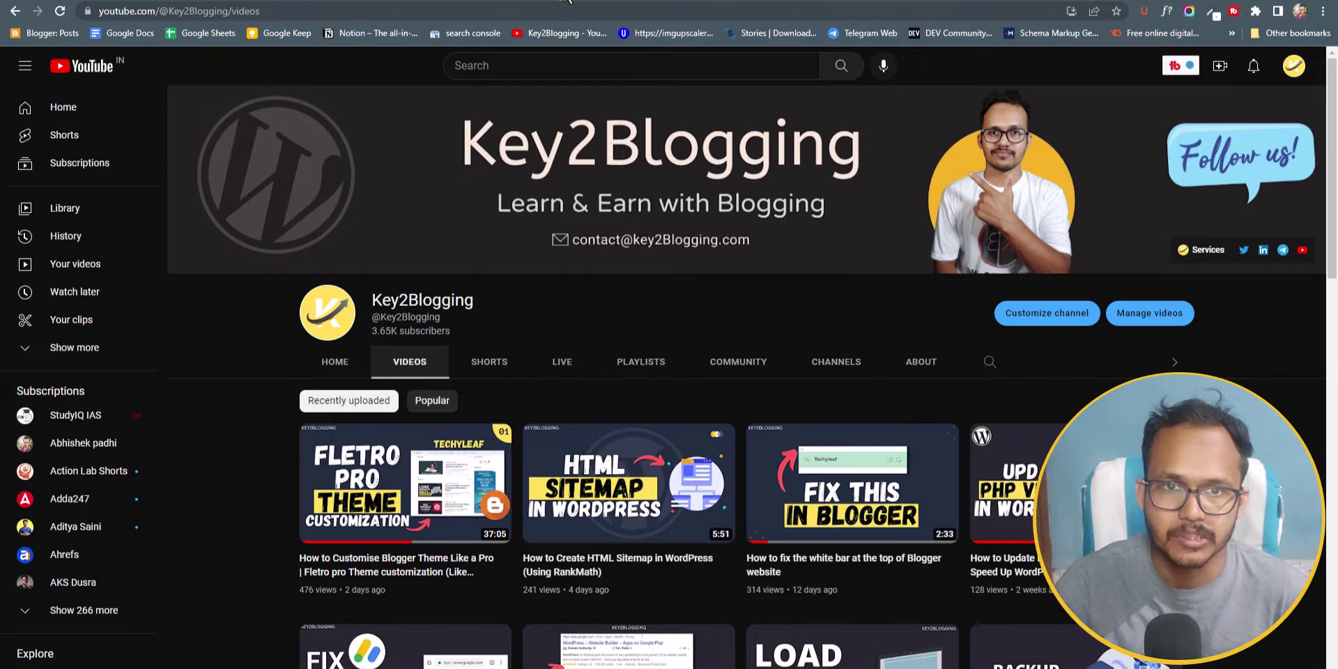
- Open the Fletro Pro Writing Customization demo post and look over its Code Box and Post Break sections
click(566, 1)
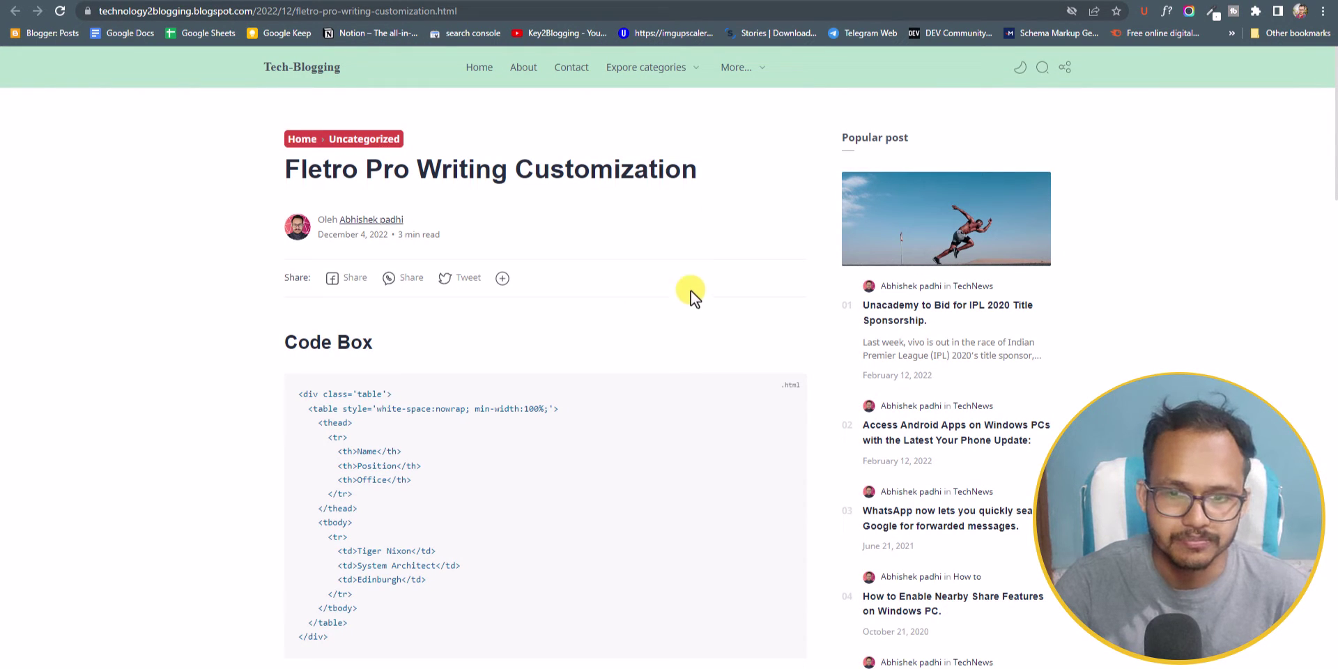
scroll(668, 293, down, 3)
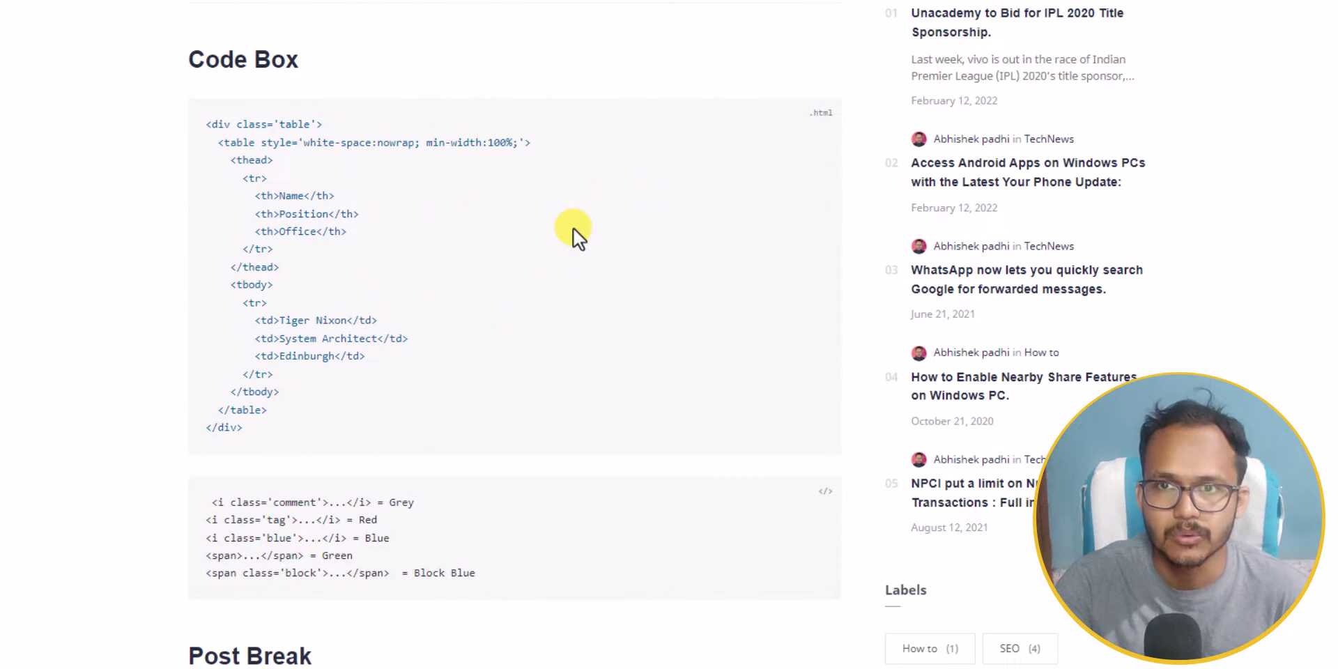
scroll(573, 228, down, 6)
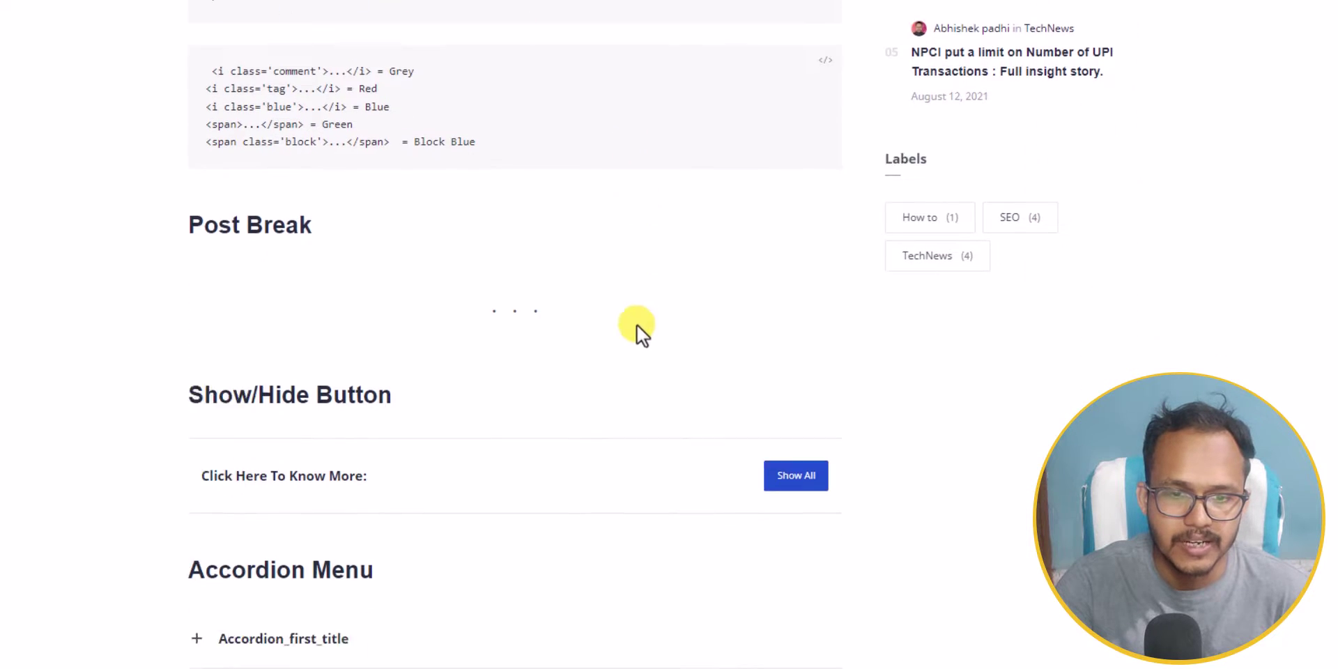
scroll(637, 324, down, 1)
scroll(617, 240, down, 2)
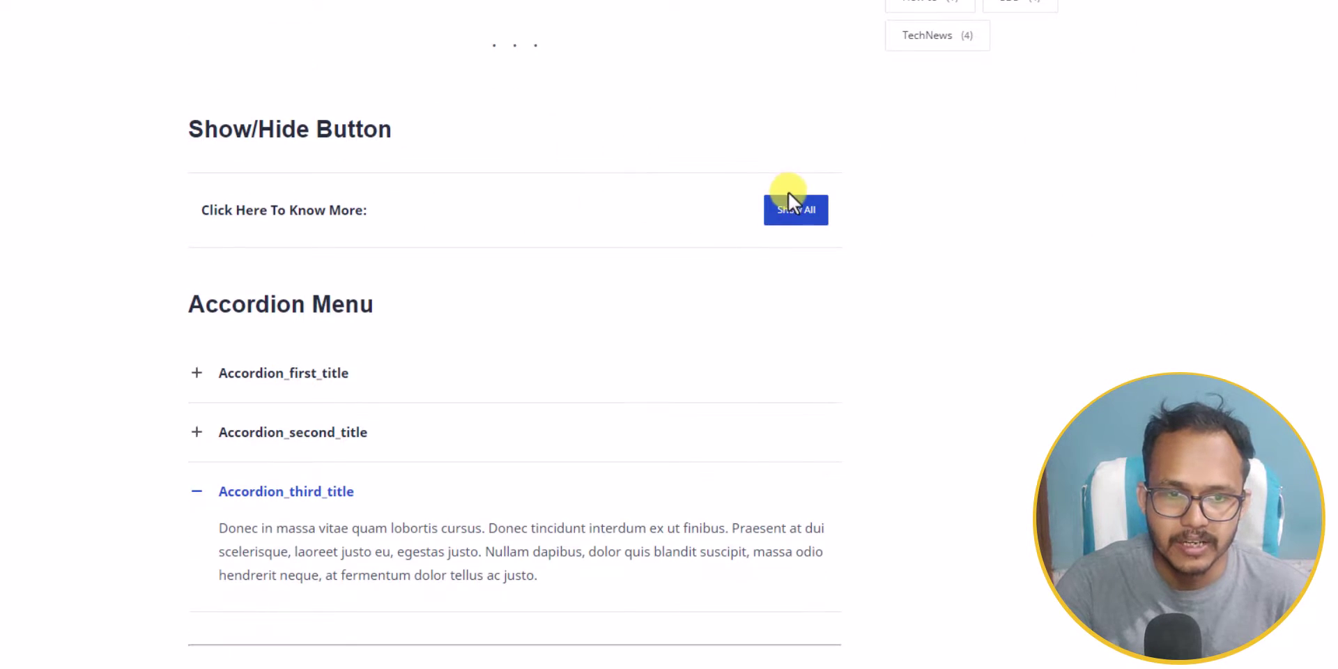
- Try out the demo post's Show/Hide button and expand the first and second accordion items
click(787, 207)
click(800, 207)
scroll(697, 244, down, 2)
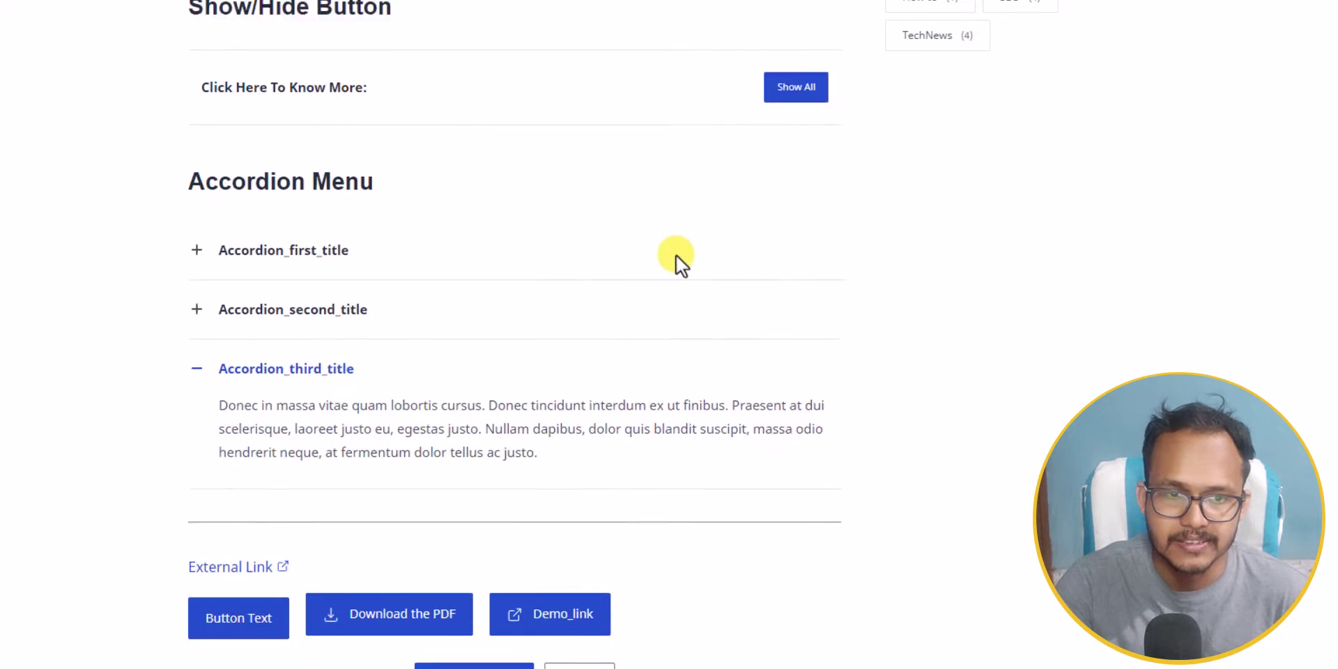
click(273, 198)
click(262, 439)
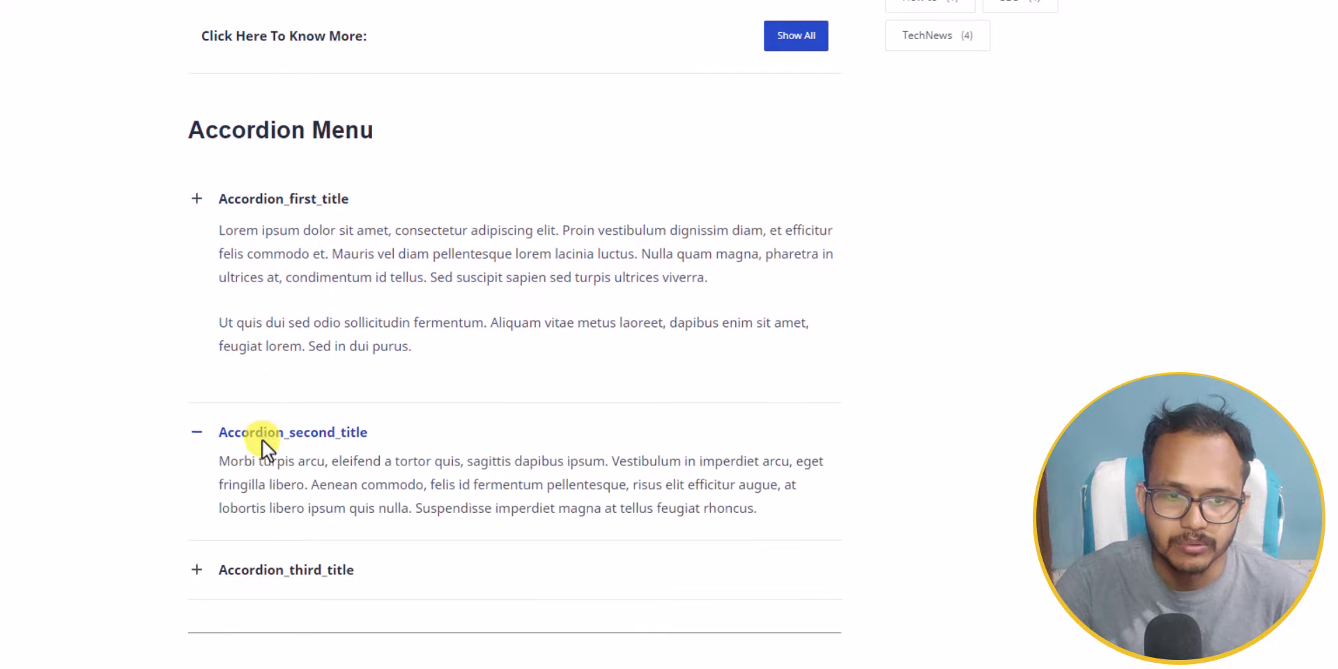
- Review the demo post's link buttons, download box, blockquotes and note blocks, and start the lazy-load YouTube video
scroll(538, 378, down, 3)
scroll(804, 309, down, 1)
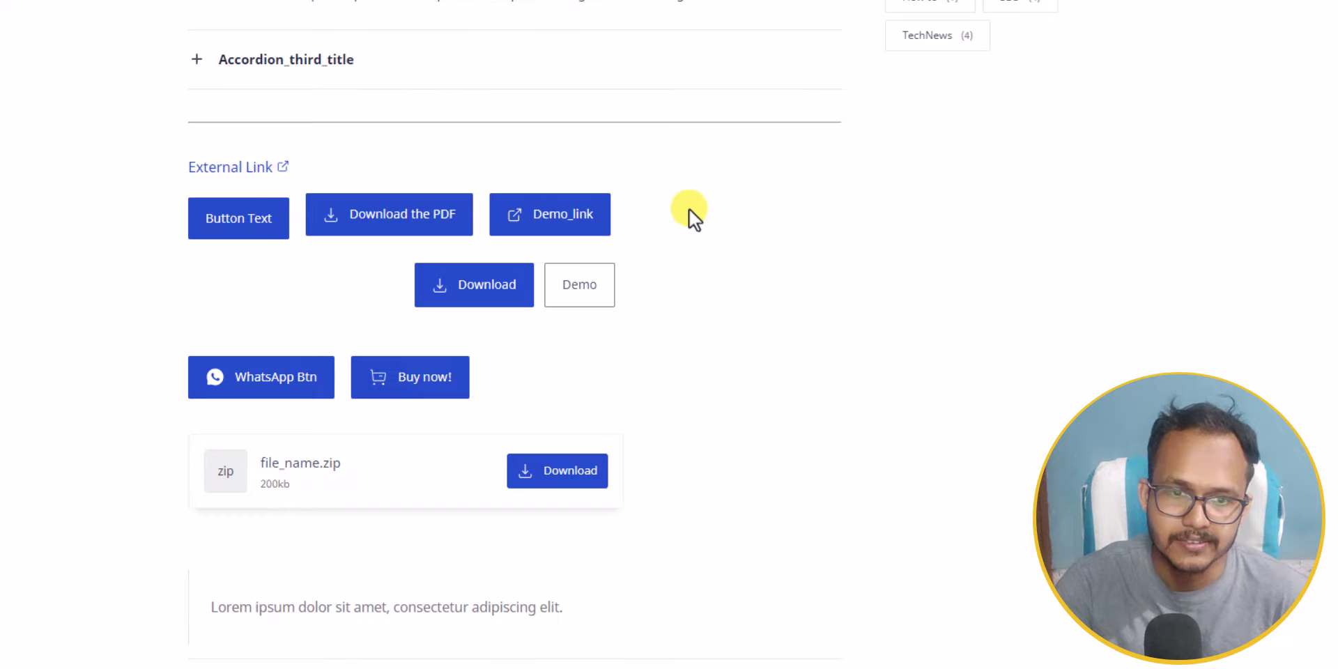
scroll(738, 221, down, 2)
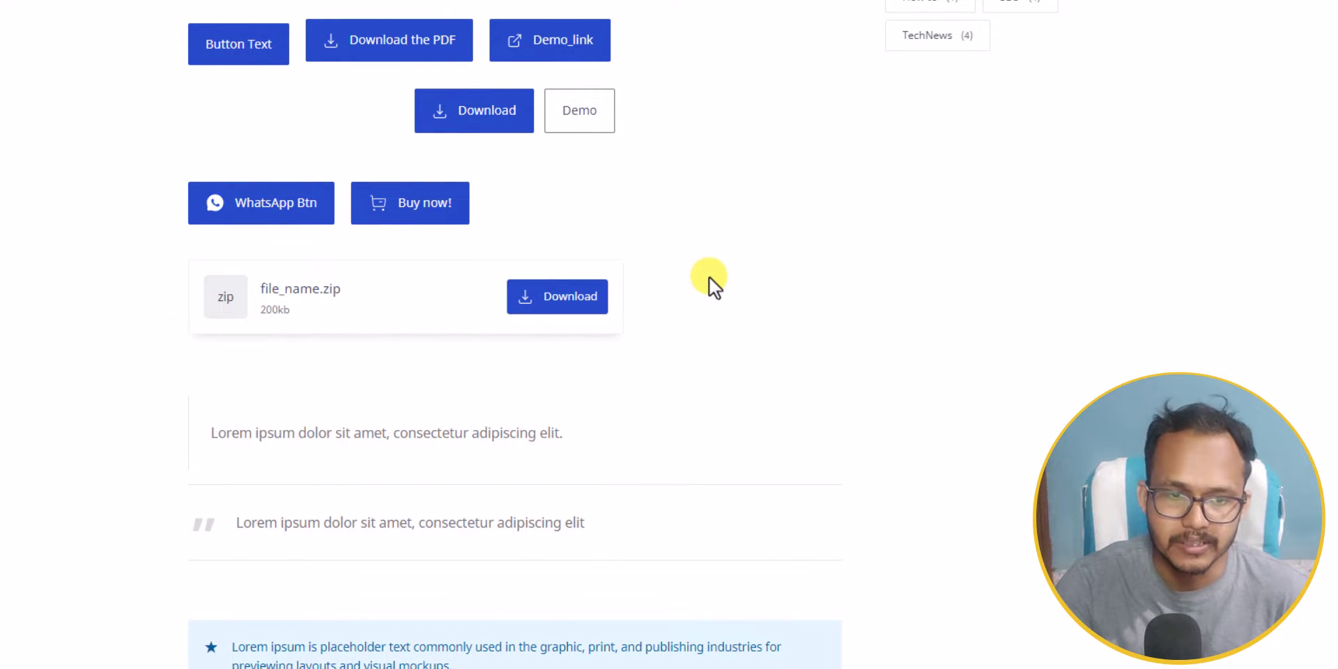
scroll(713, 278, down, 3)
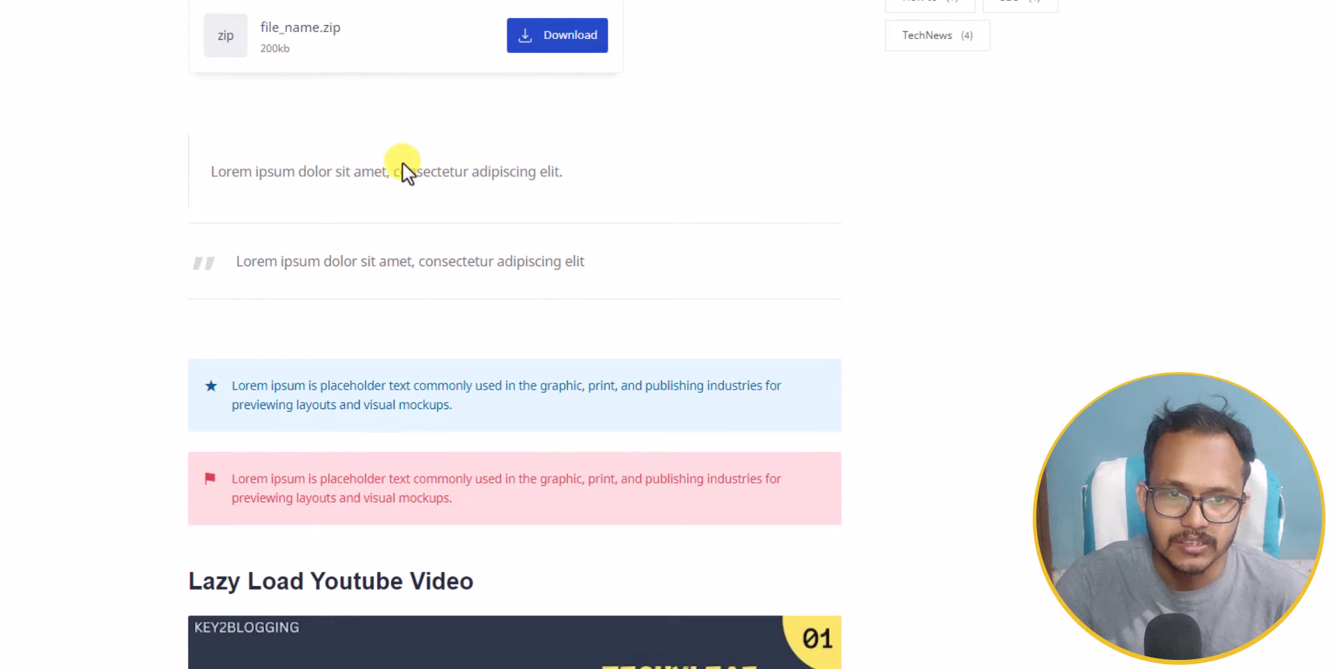
drag(245, 171, 516, 173)
drag(298, 261, 591, 264)
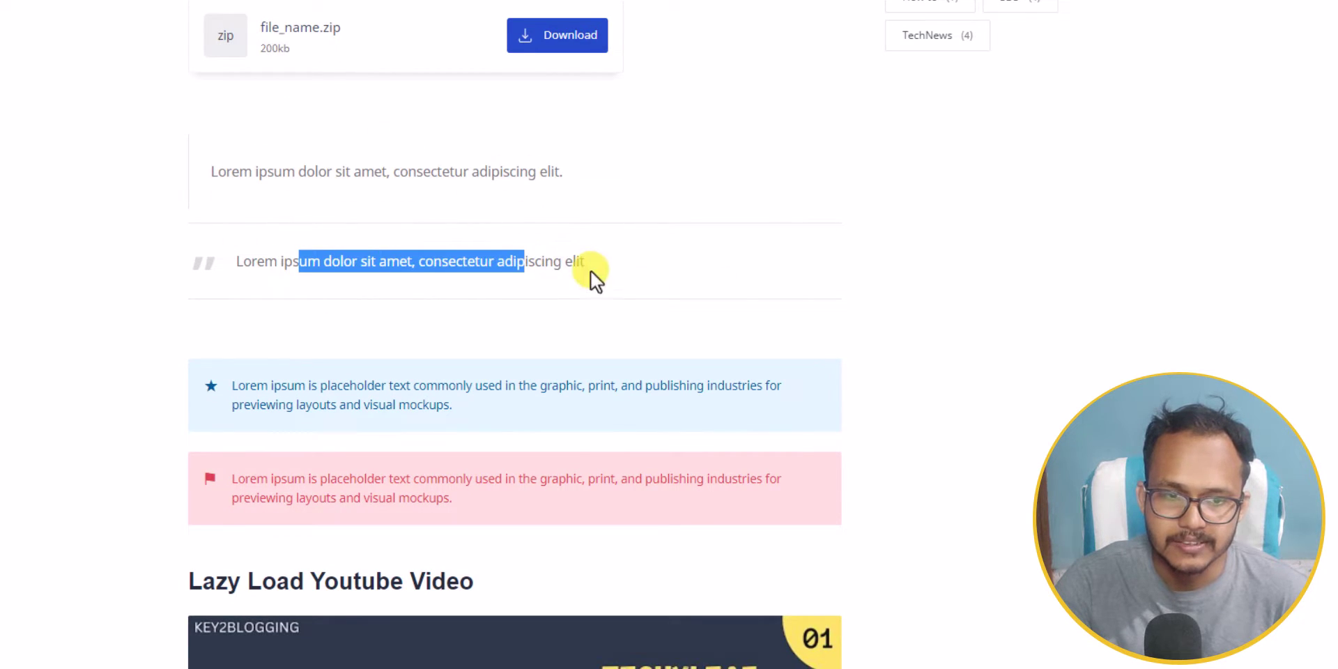
scroll(350, 246, down, 3)
scroll(708, 199, down, 2)
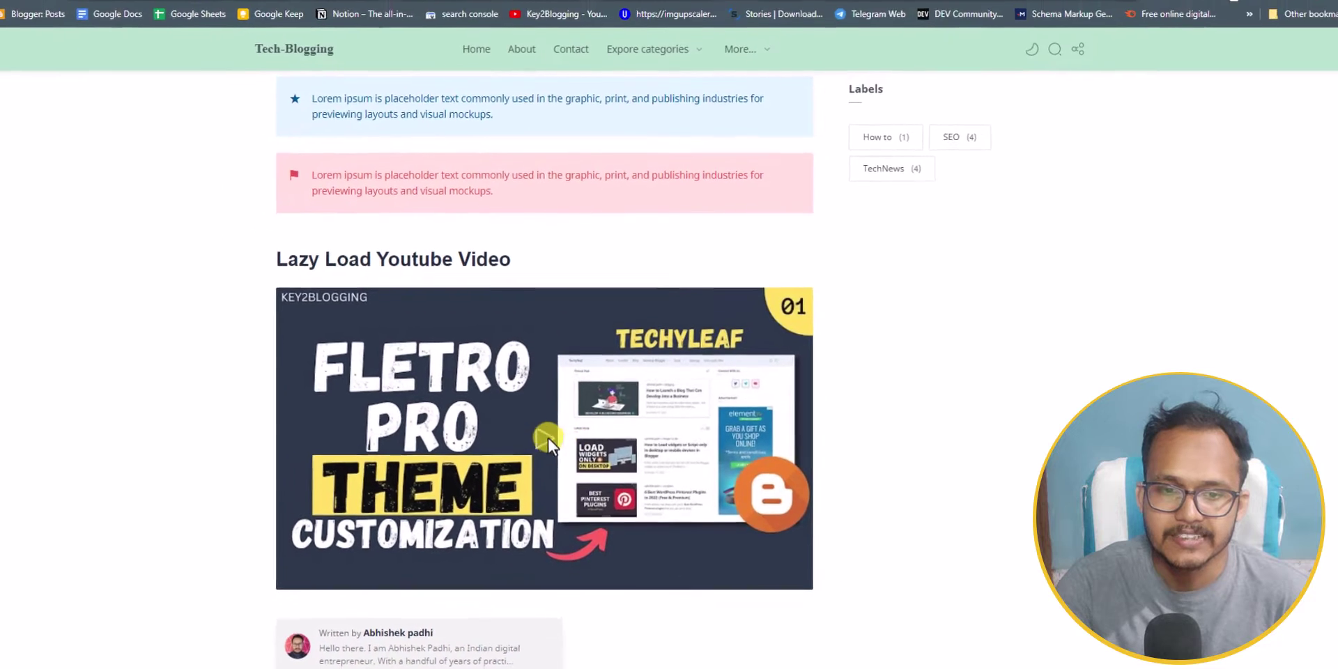
click(515, 360)
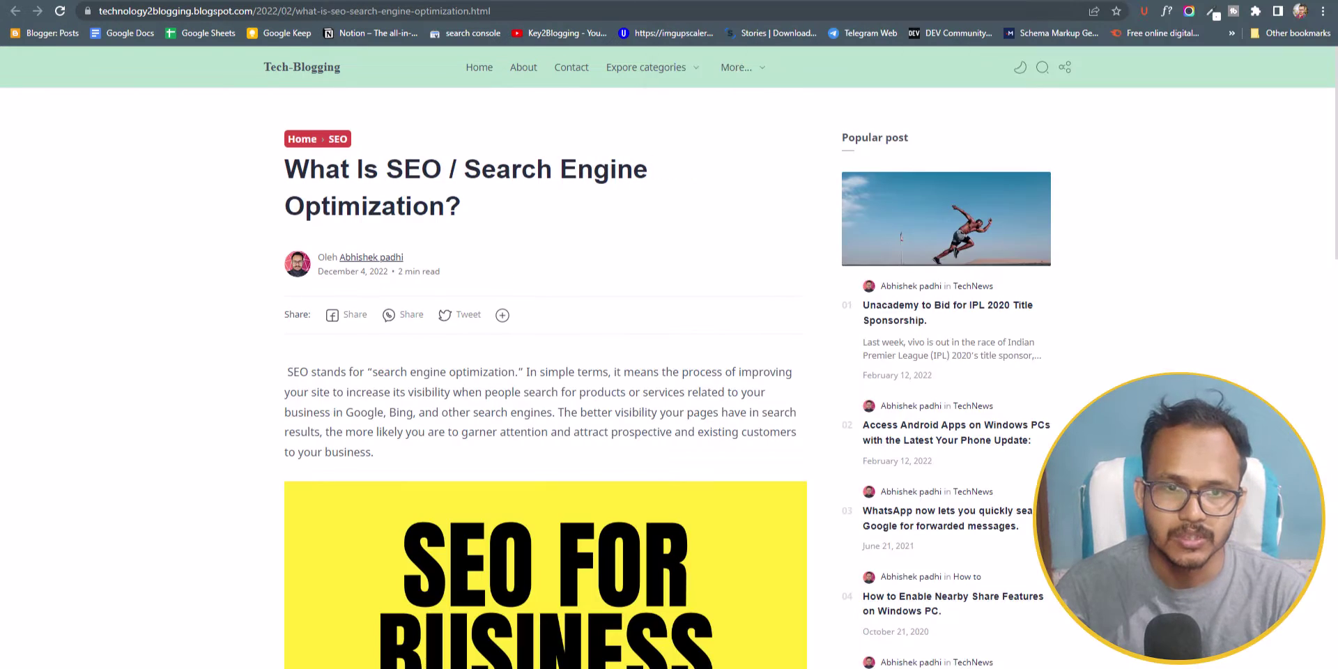
- Examine the live "What Is SEO / Search Engine Optimization?" post, checking its heading structure from introduction to conclusion
scroll(519, 416, down, 9)
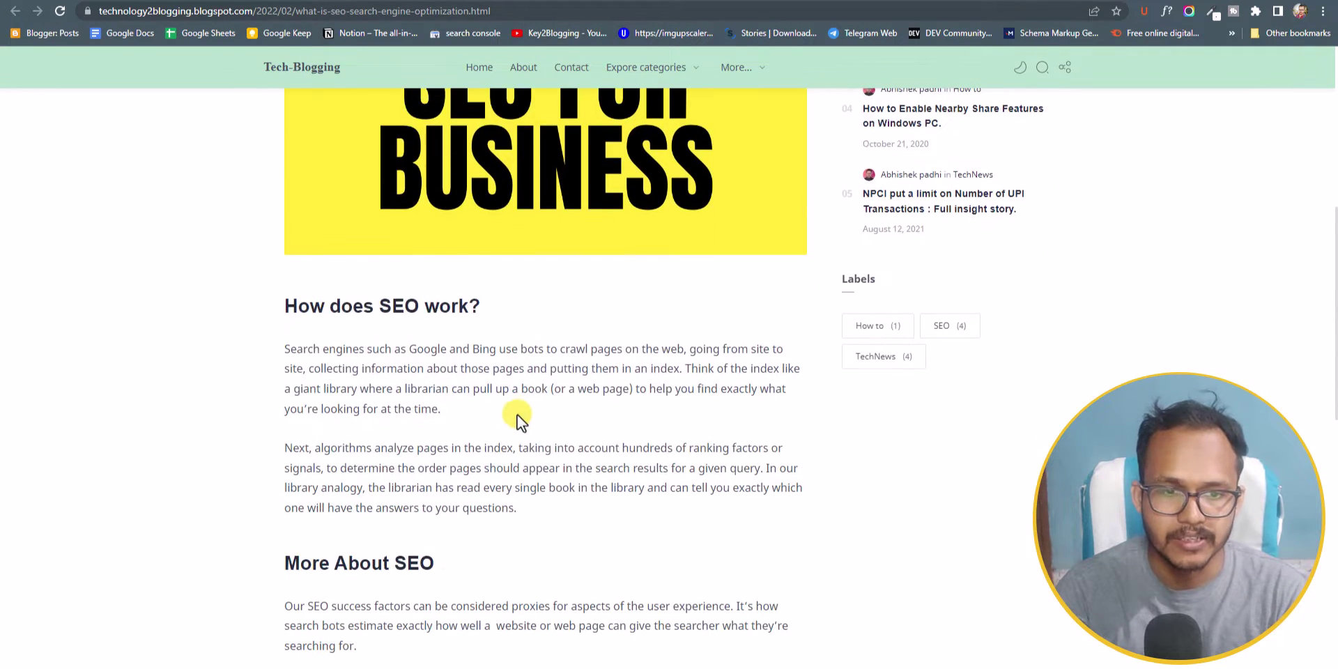
scroll(529, 411, down, 7)
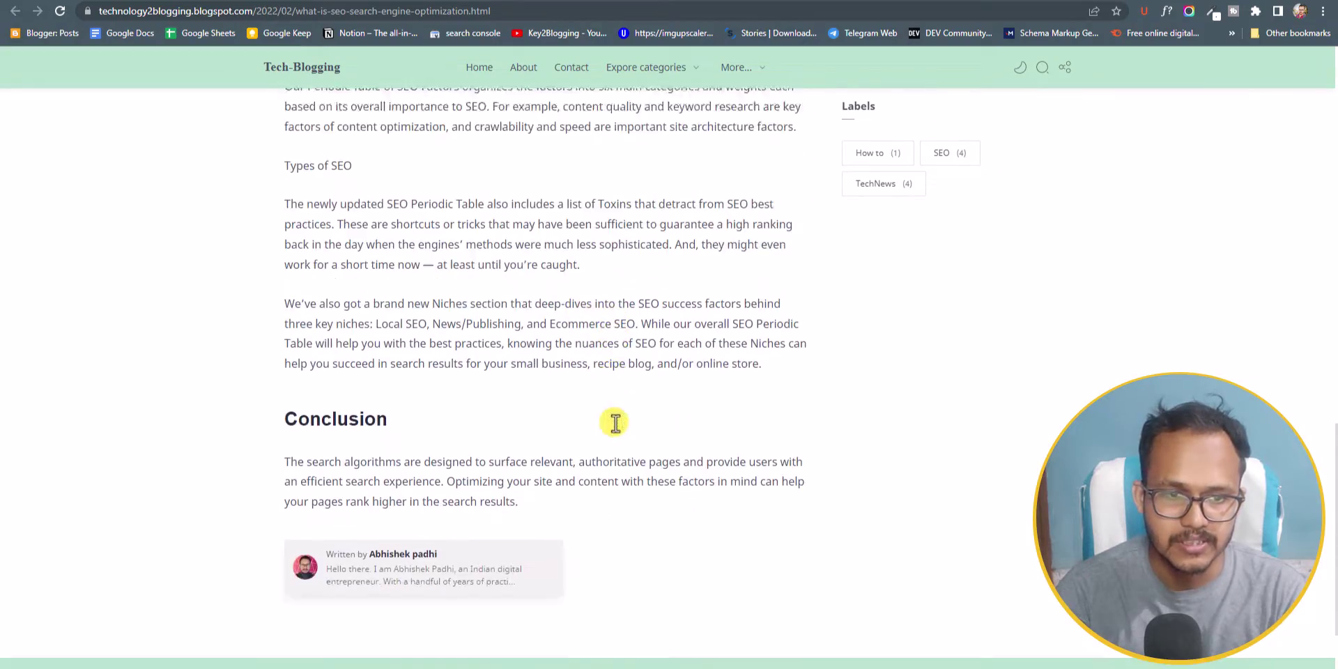
scroll(600, 425, up, 3)
scroll(588, 429, up, 4)
scroll(508, 430, down, 6)
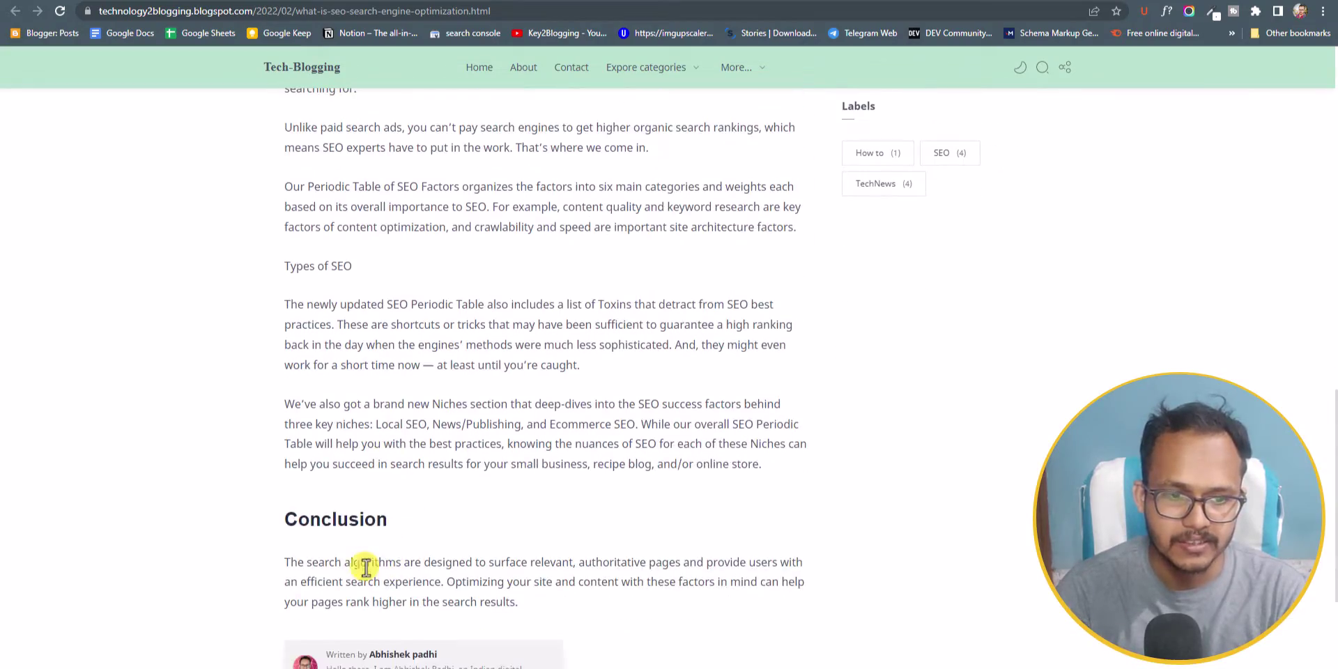
scroll(365, 567, up, 2)
scroll(529, 516, up, 5)
scroll(335, 457, up, 3)
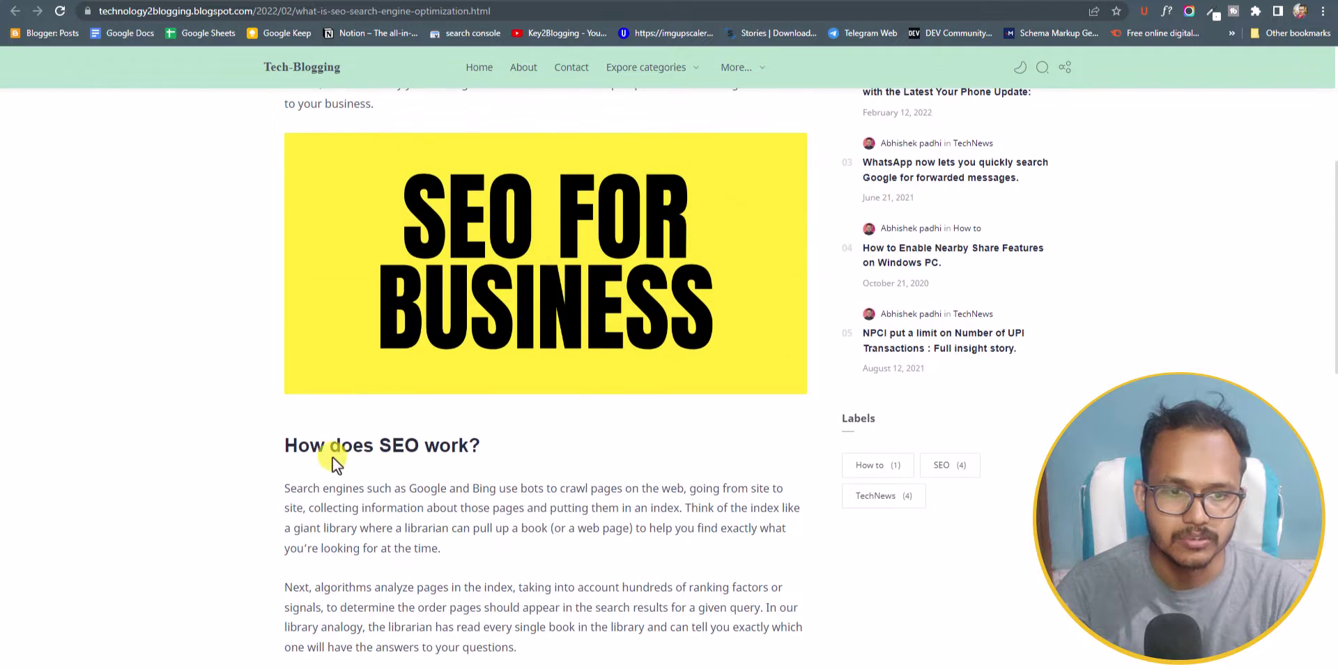
scroll(571, 435, up, 5)
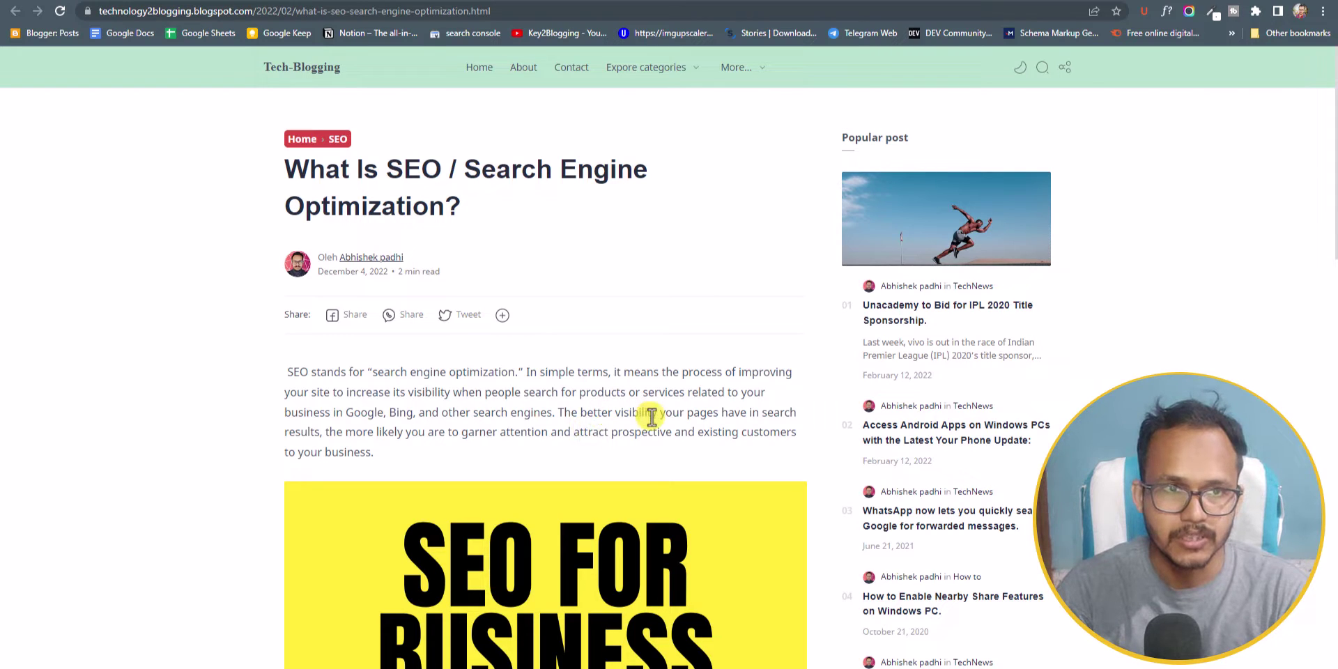
- Open the "What Is SEO / Search Engine Optimization?" post for editing in Blogger's HTML view
key(alt+Left)
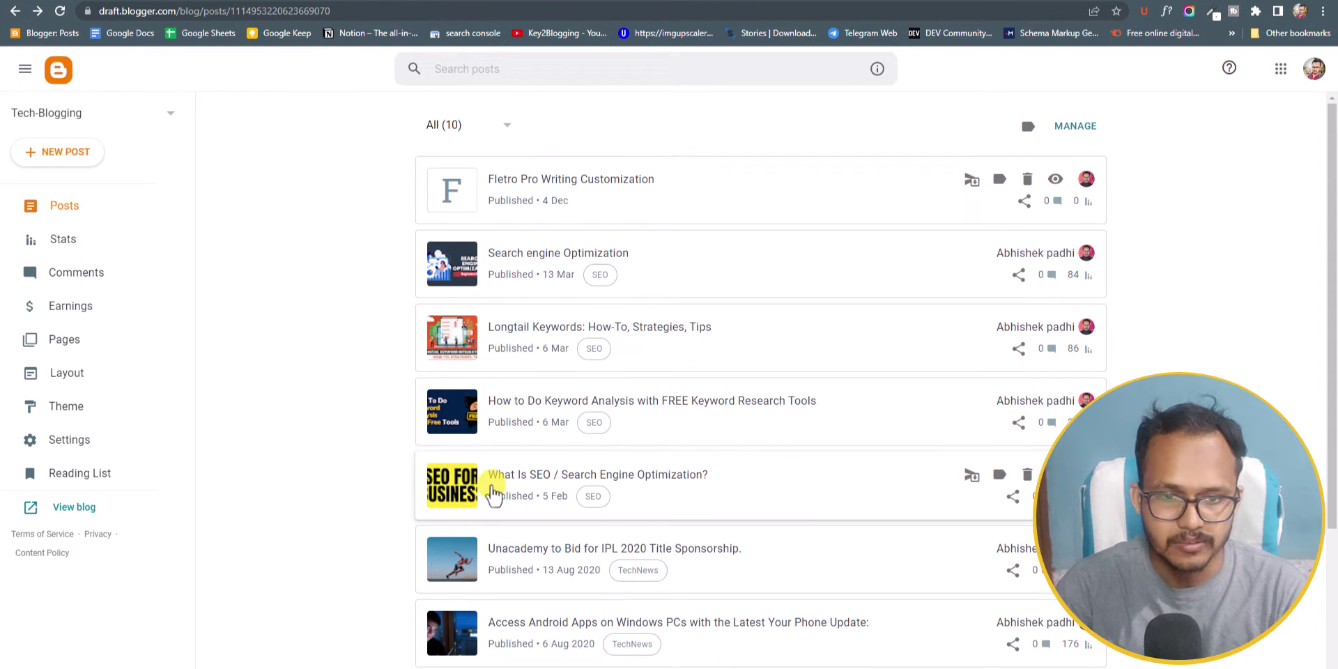
click(553, 482)
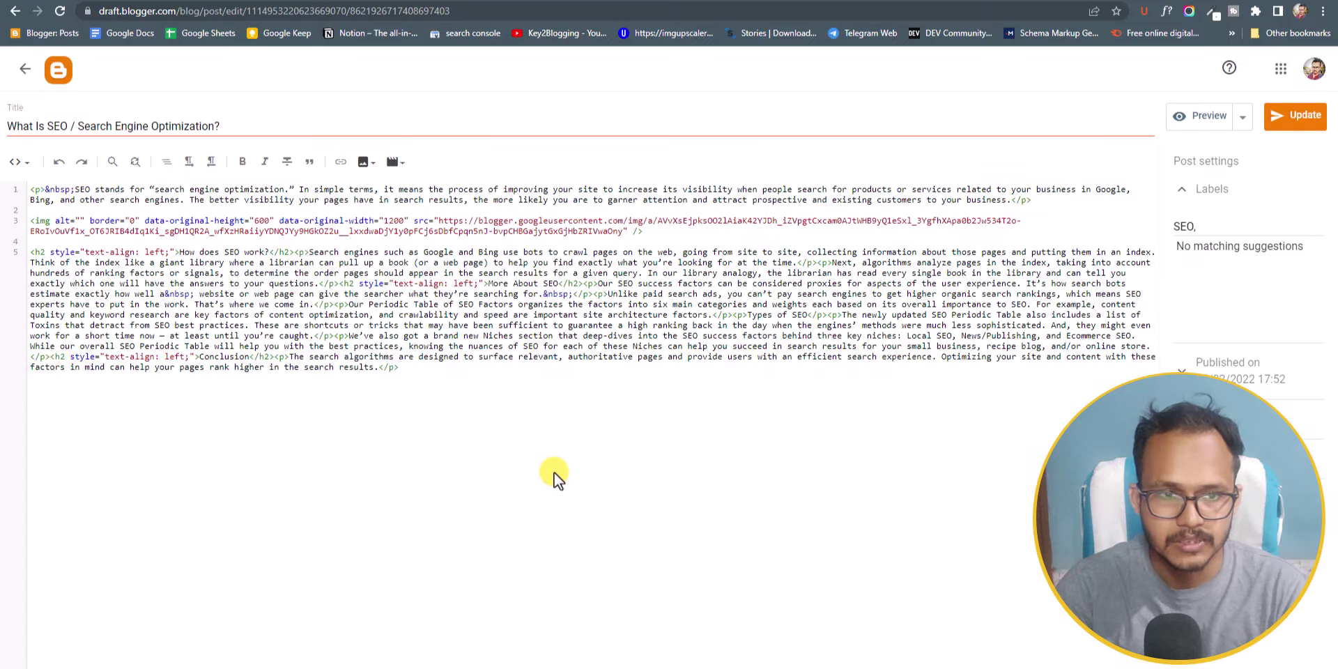
click(31, 166)
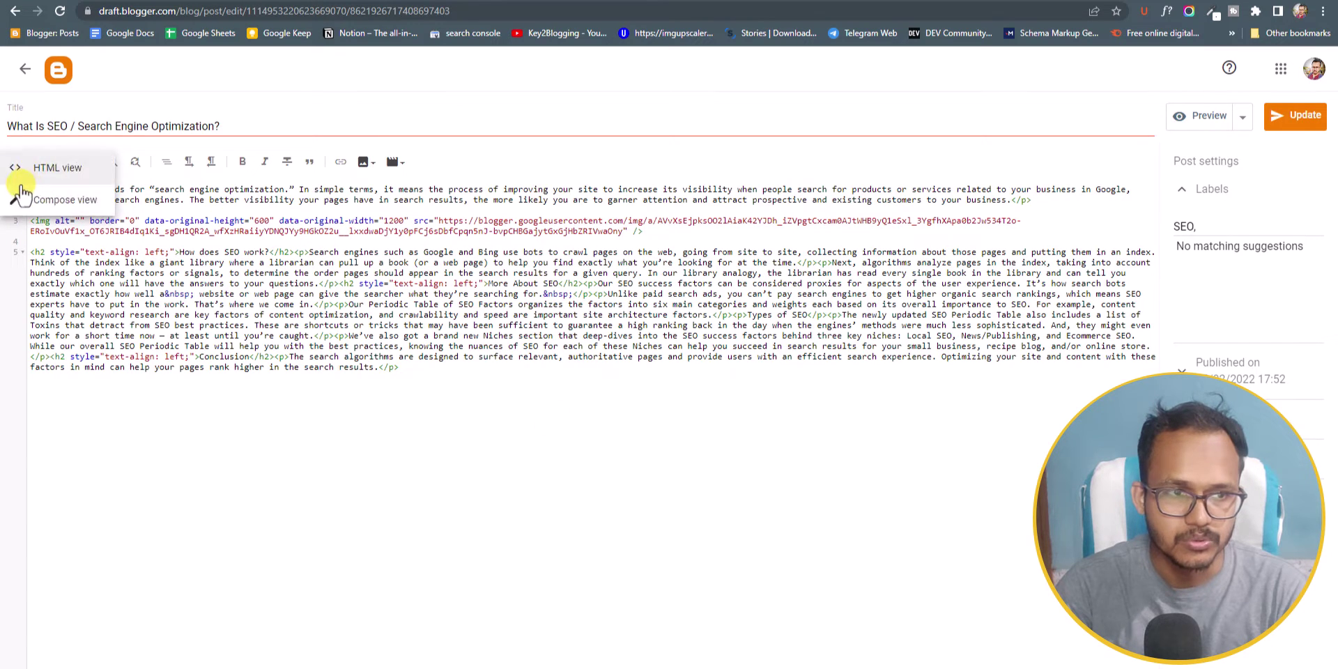
click(87, 170)
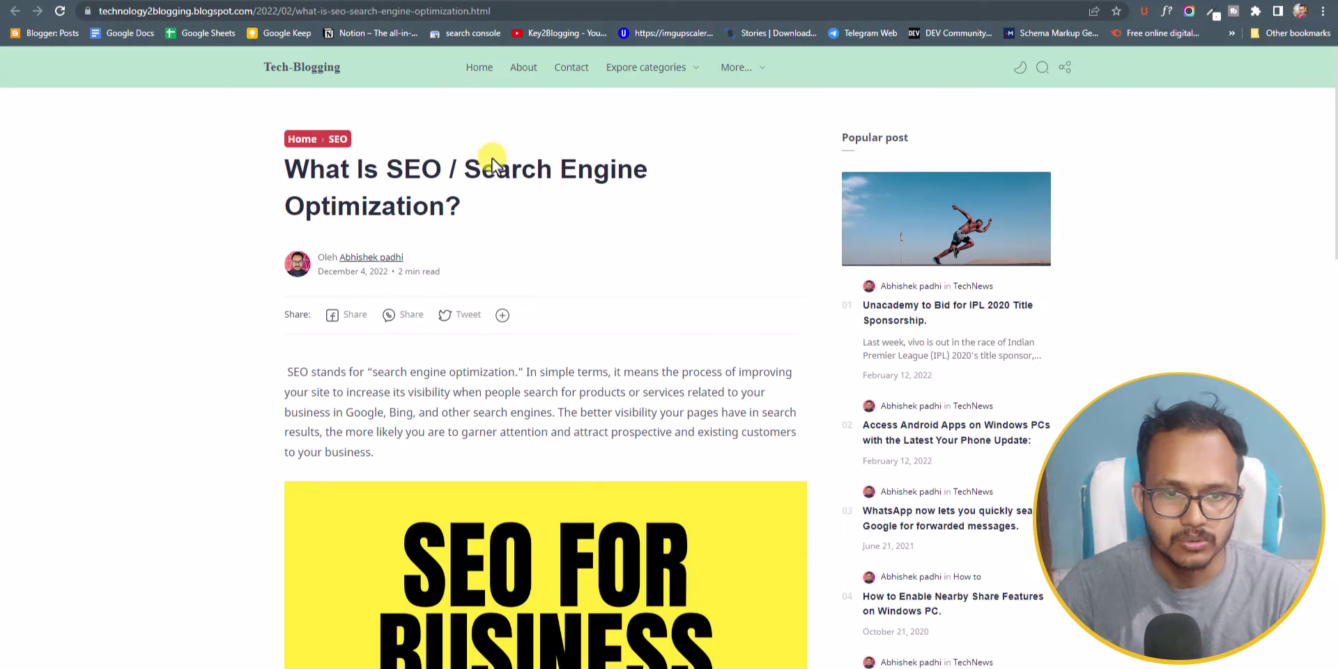
- Check the image's place in the live post and add two blank lines after the image tag in the HTML
scroll(627, 384, down, 5)
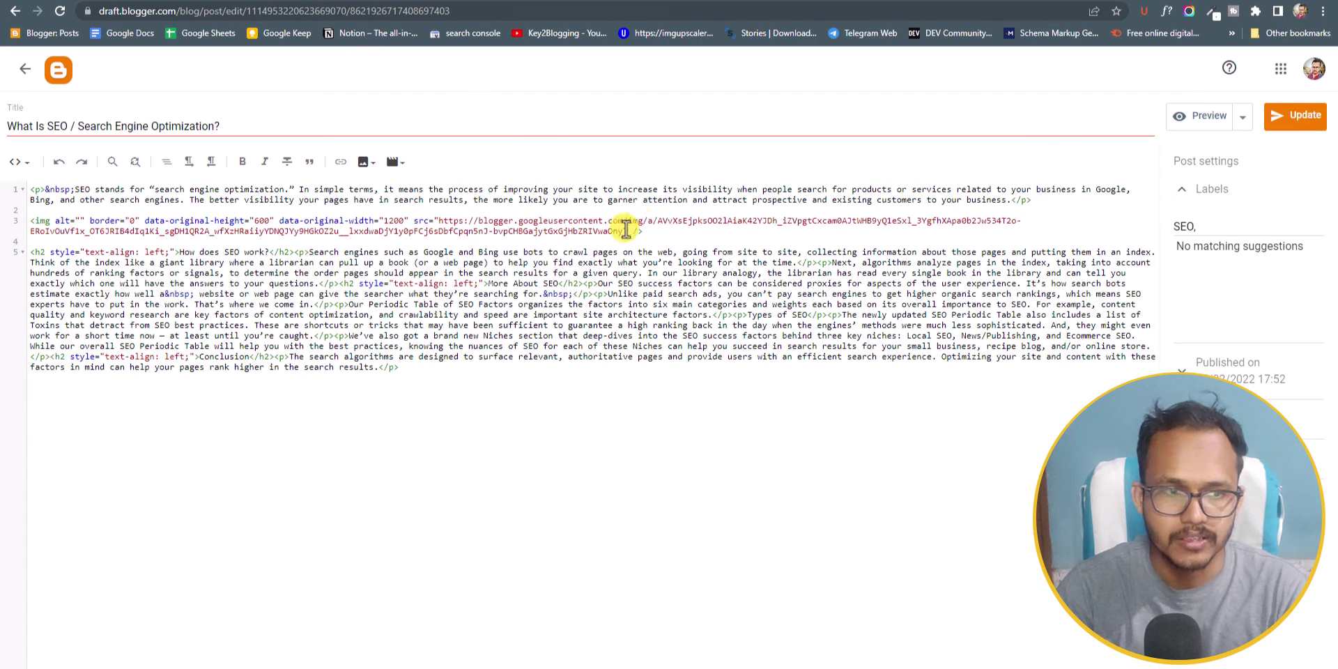
drag(40, 217, 641, 230)
click(667, 232)
key(Return)
key(Return)
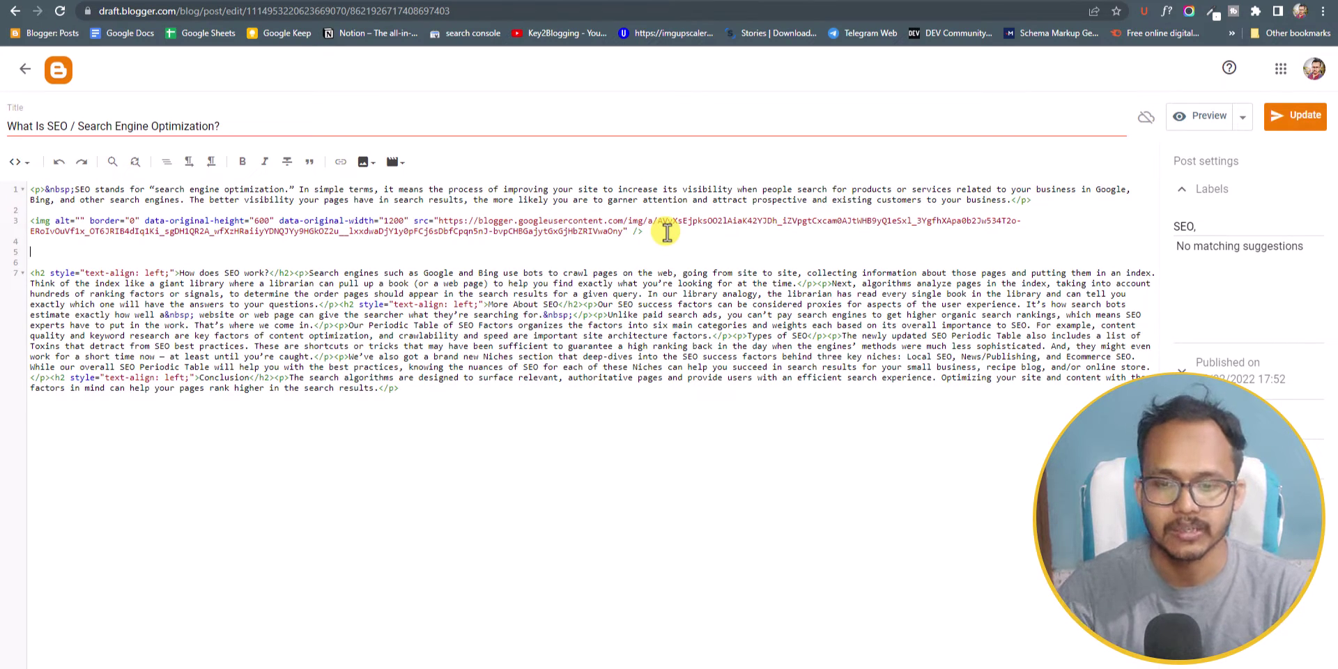
- Copy the Fletro Pro table of contents code from the text editor notes and paste it below the image tag in the post's HTML
click(851, 663)
scroll(836, 366, down, 3)
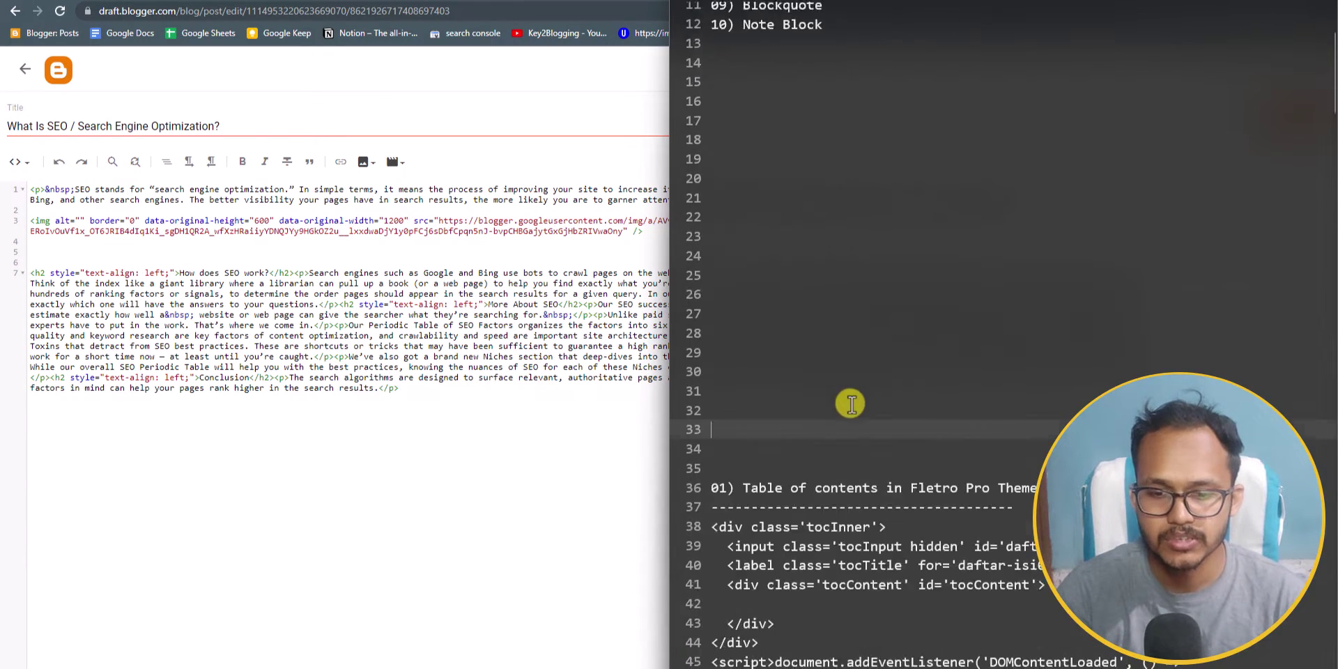
scroll(852, 404, down, 5)
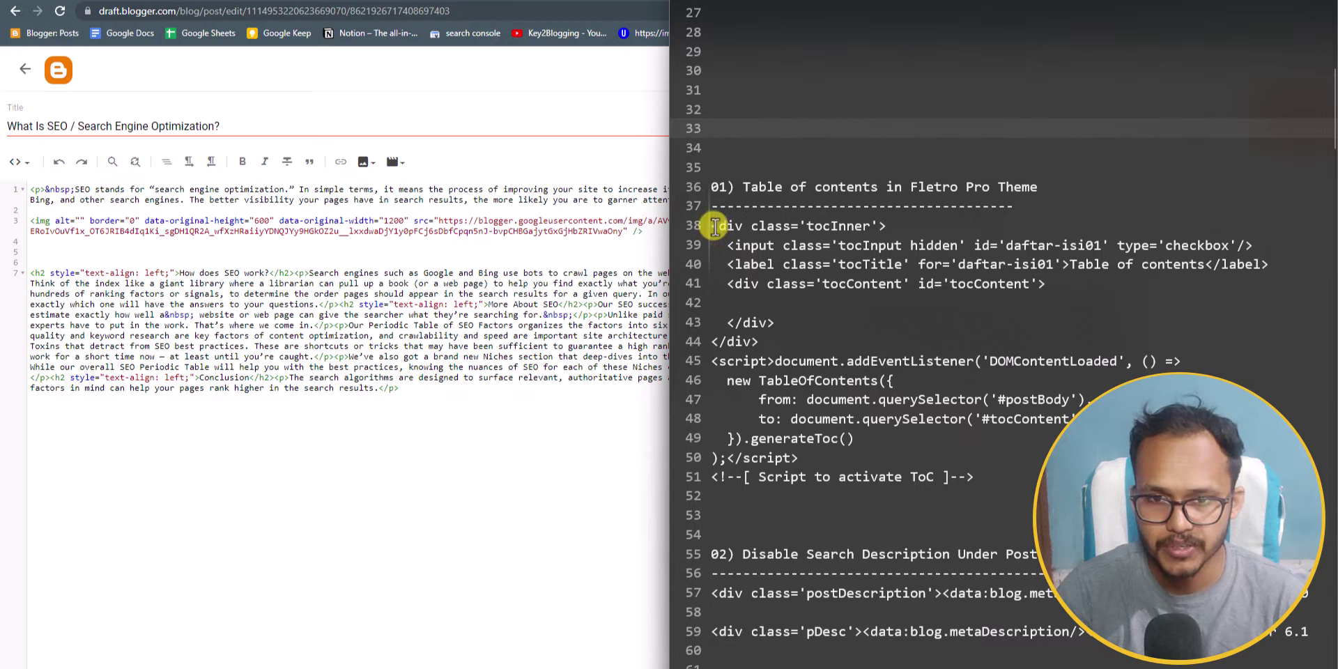
drag(714, 226, 998, 470)
key(ctrl+c)
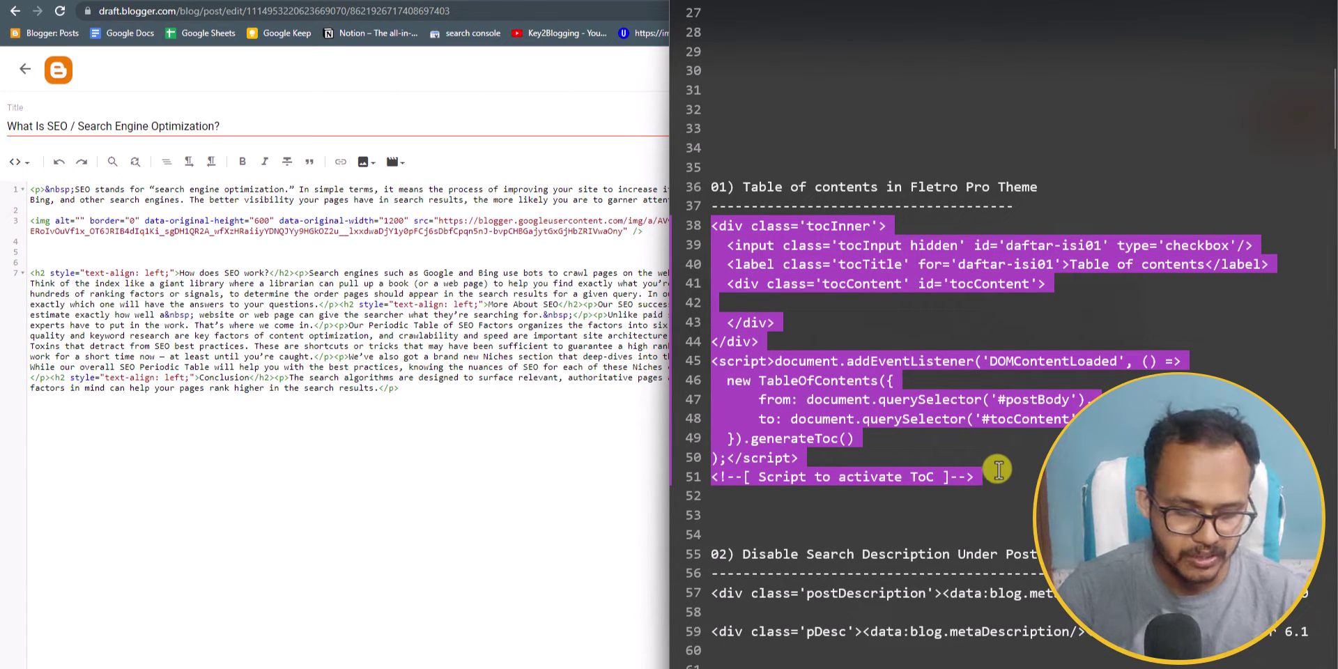
click(1253, 10)
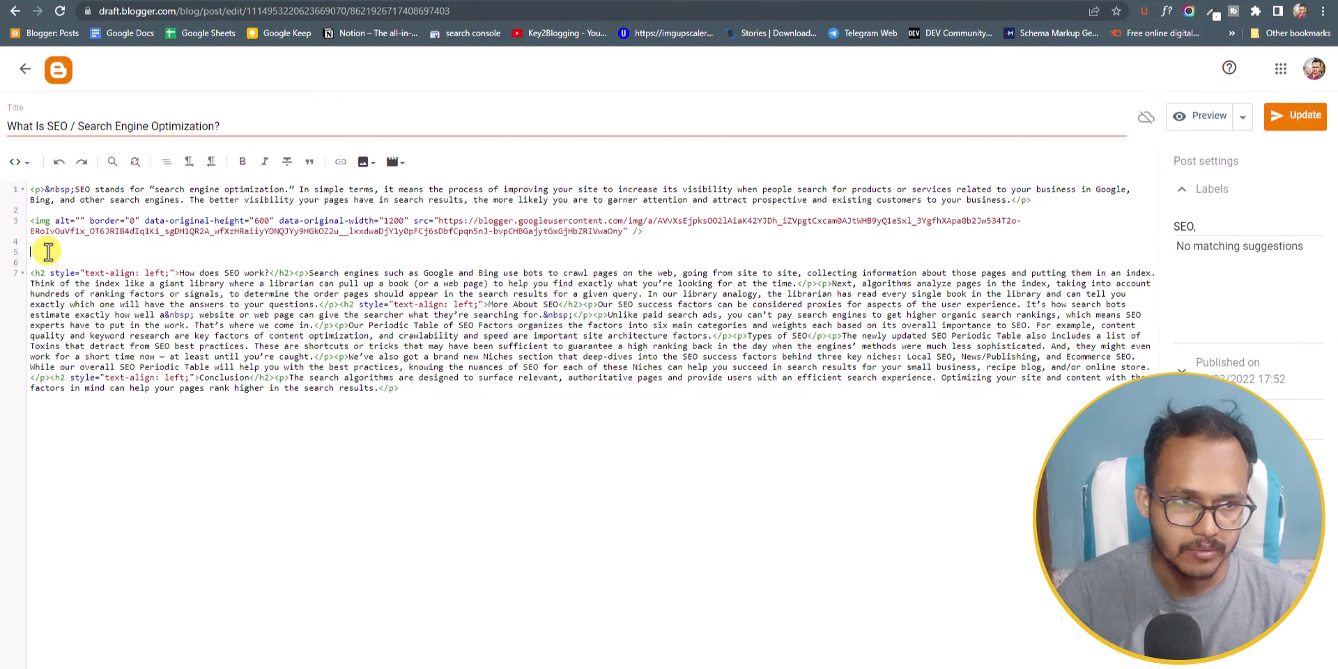
key(ctrl+v)
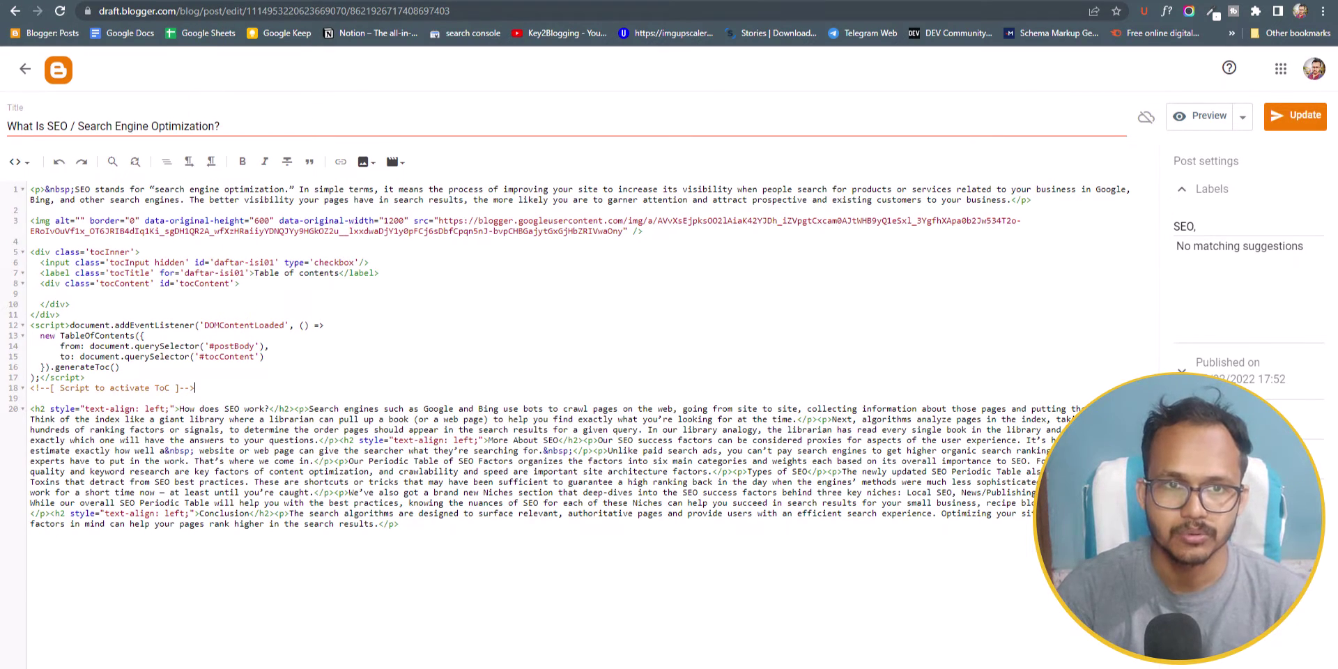
- Copy the web address of the live "What Is SEO / Search Engine Optimization?" post
click(431, 2)
click(508, 12)
key(ctrl+c)
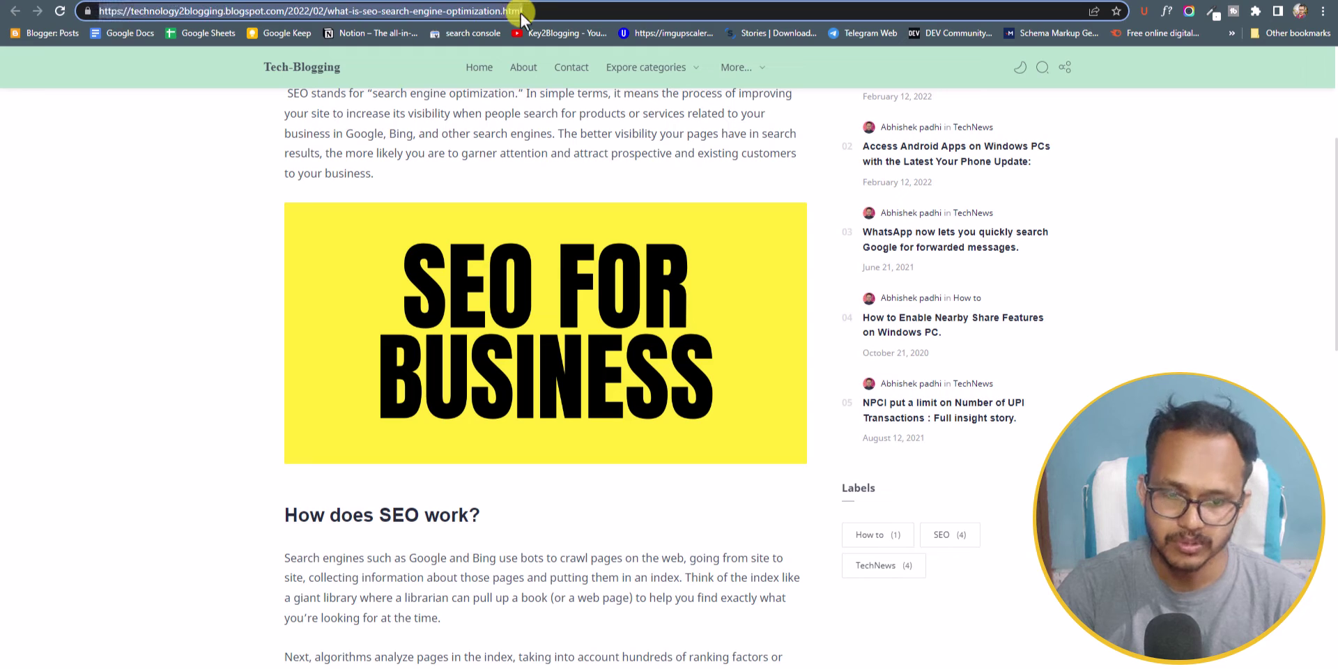
- Open pagespeed.web.dev in a new tab and analyze the copied address of the SEO post
click(699, 2)
text(pagespeed.web.dev)
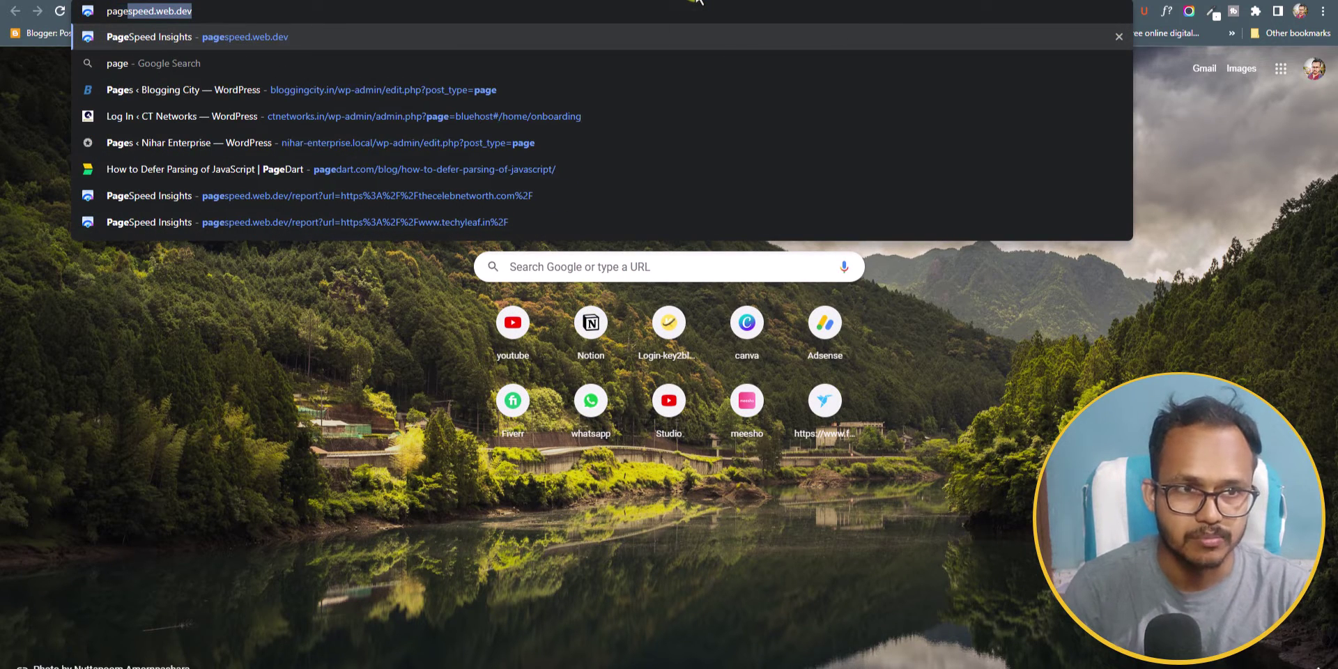
key(Right)
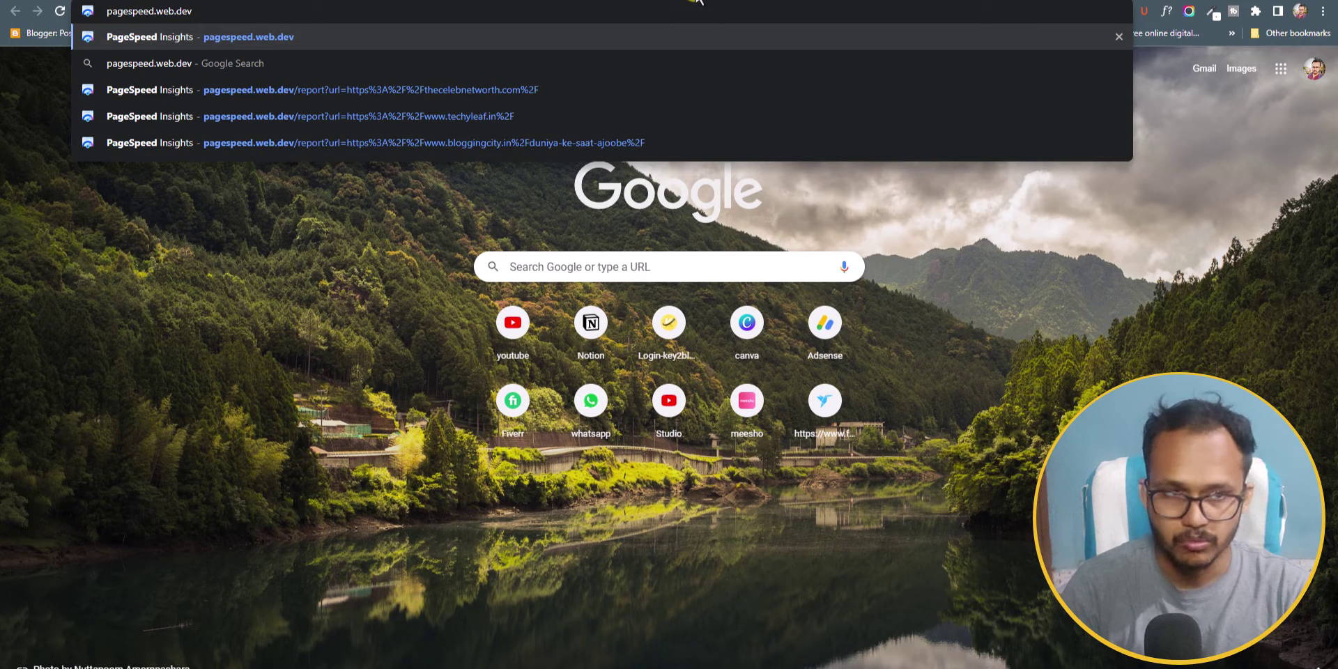
key(Return)
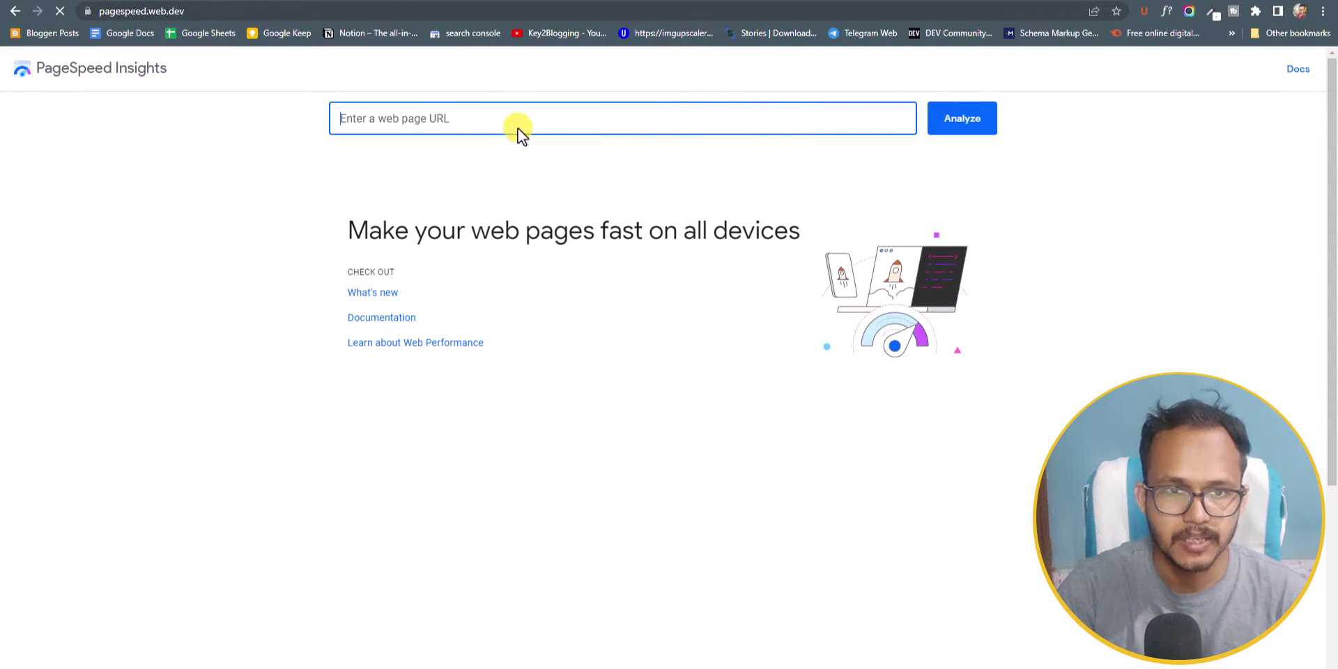
click(499, 119)
key(ctrl+v)
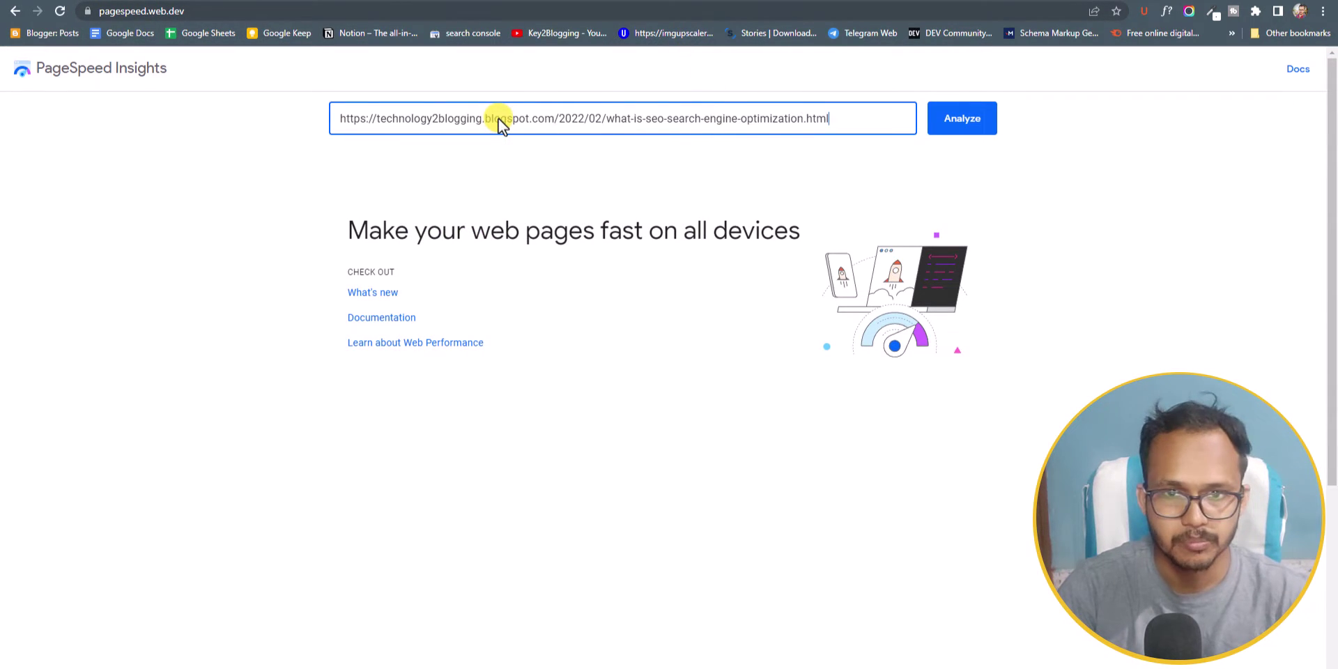
click(948, 111)
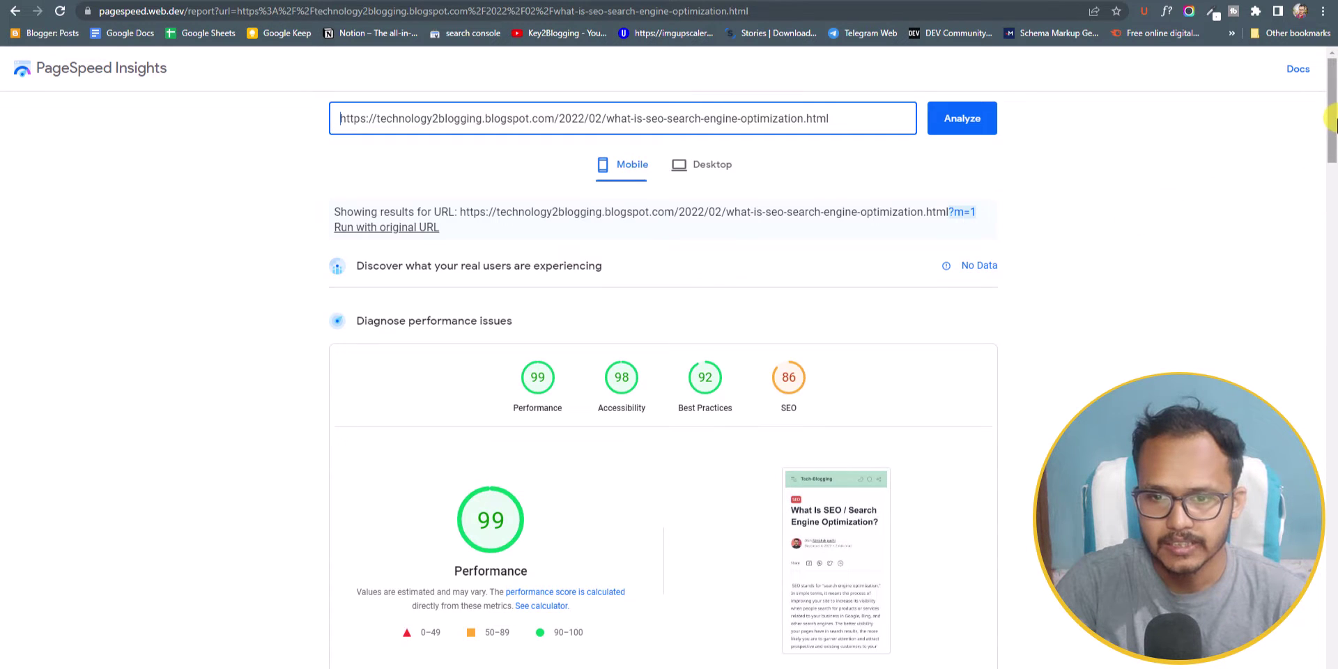
- Expand the mobile report's "Keep request counts low and transfer sizes small" diagnostic and check the total transfer size
drag(1331, 122, 1329, 298)
click(665, 258)
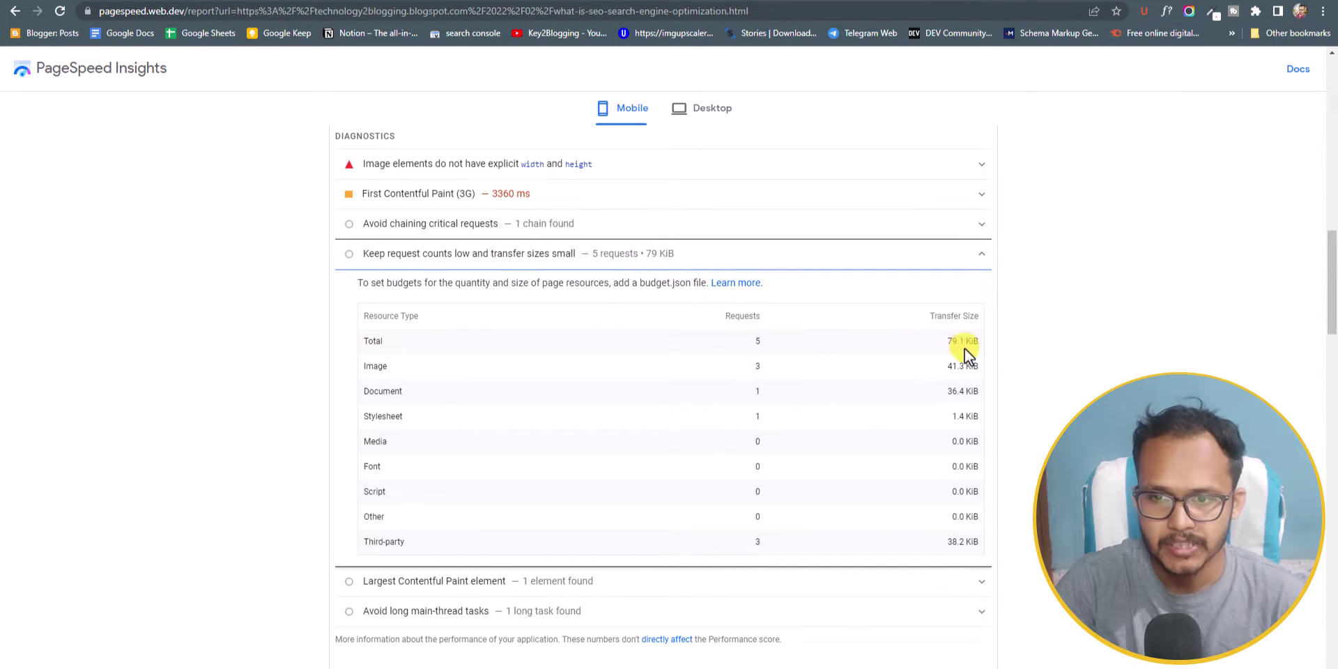
mouse_move(962, 346)
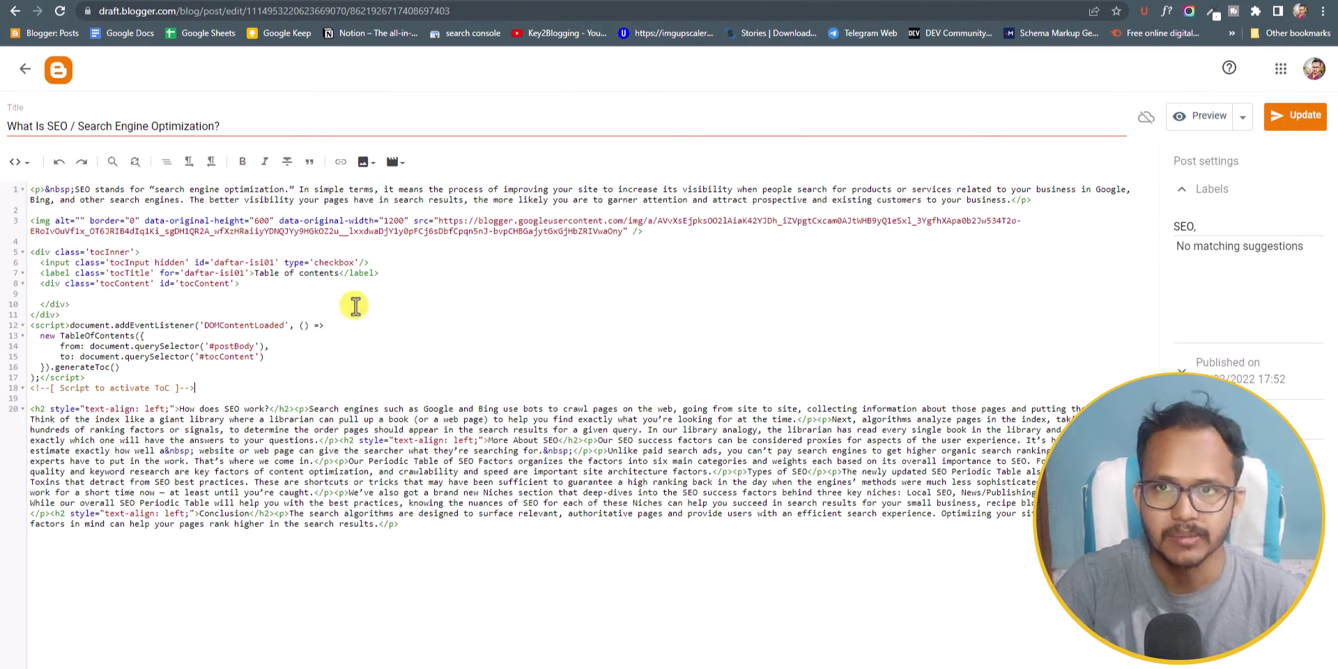
- Publish the post update in Blogger, then reload the live post and view its table of contents below the image
click(1297, 124)
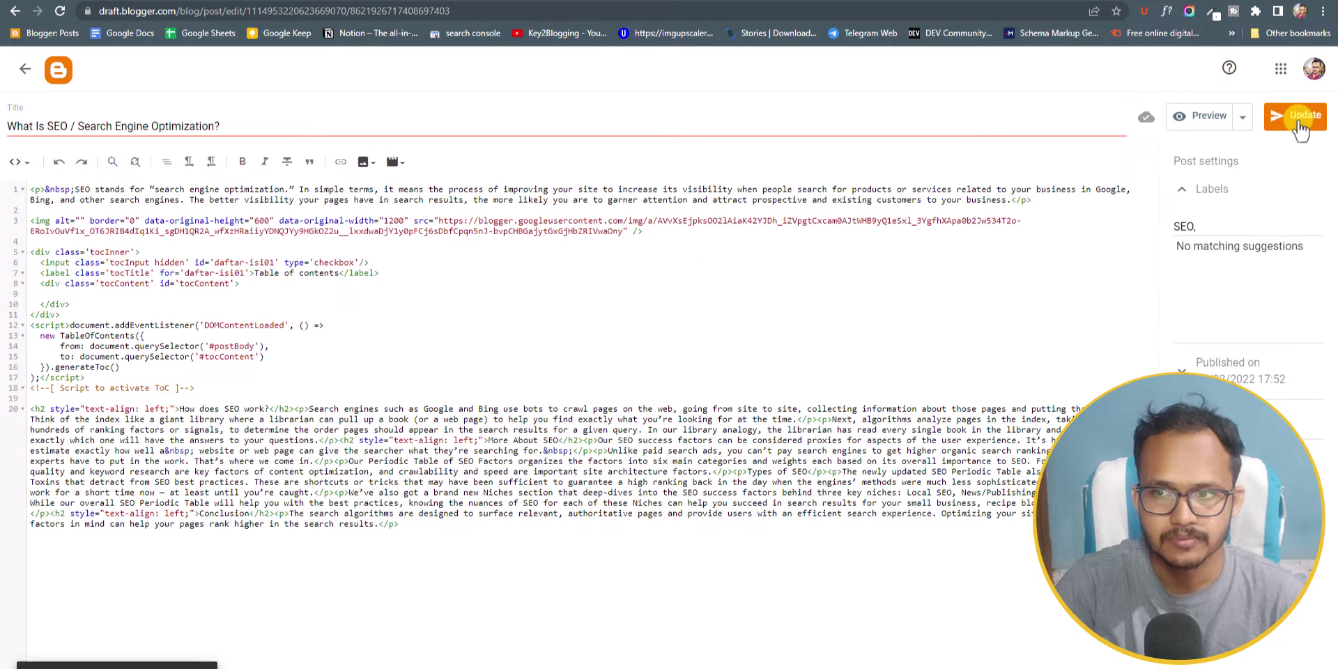
key(ctrl+Tab)
click(60, 12)
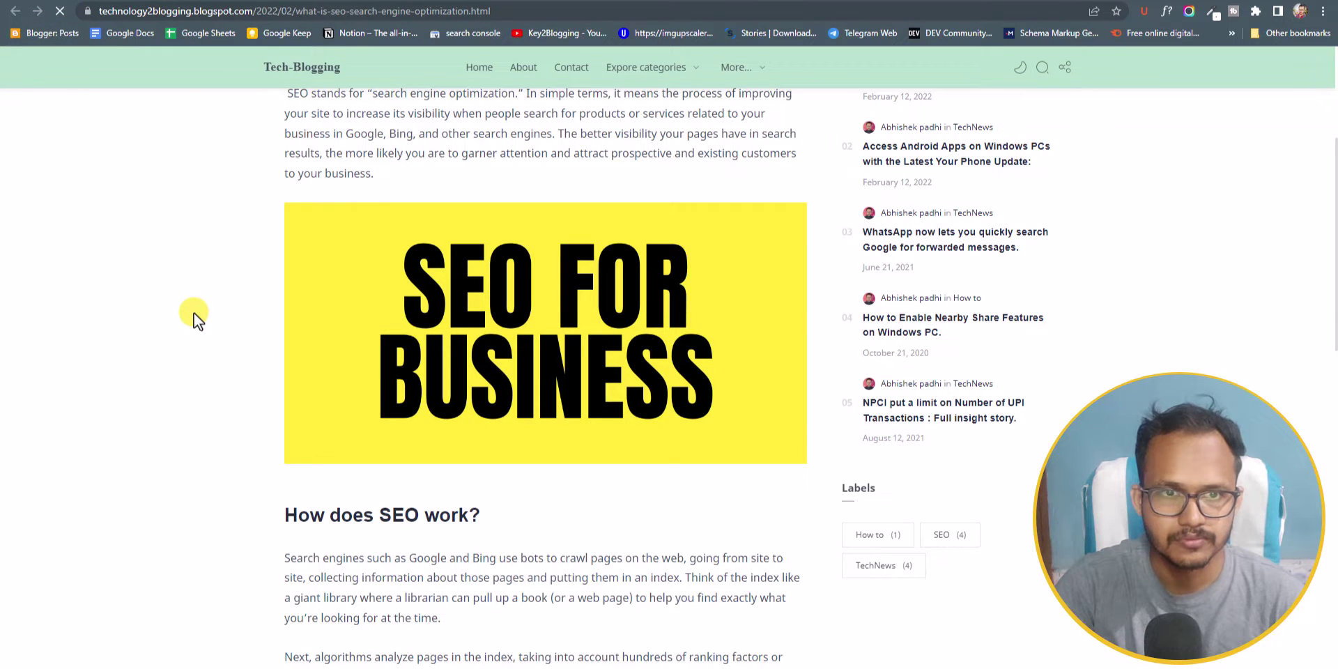
scroll(467, 341, down, 3)
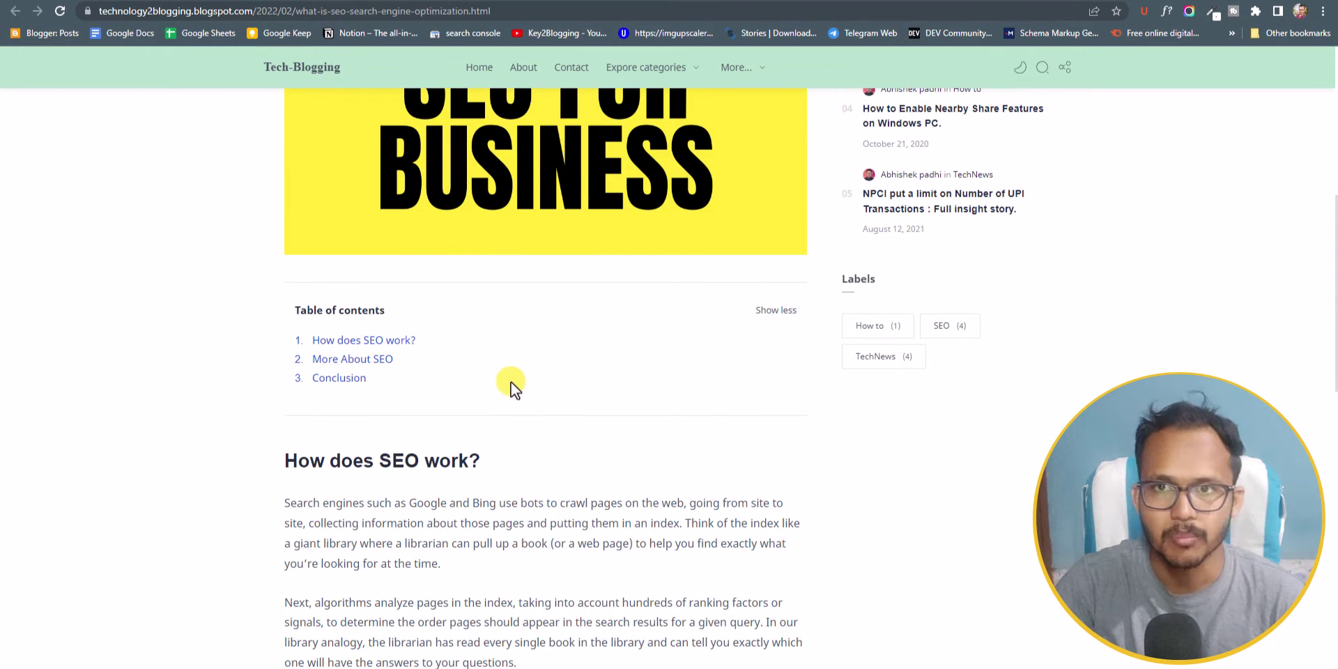
- Test collapsing and expanding the live post's table of contents with its Show less / Show All toggle
click(775, 313)
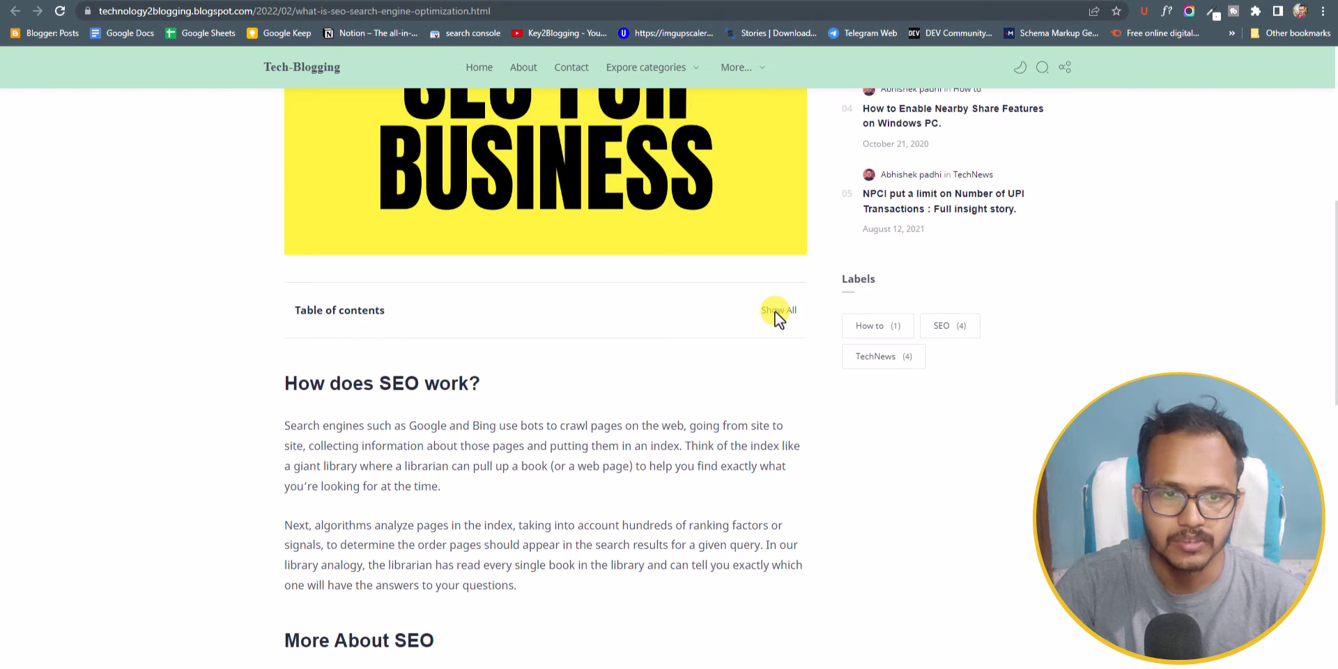
click(775, 312)
click(775, 312)
click(772, 312)
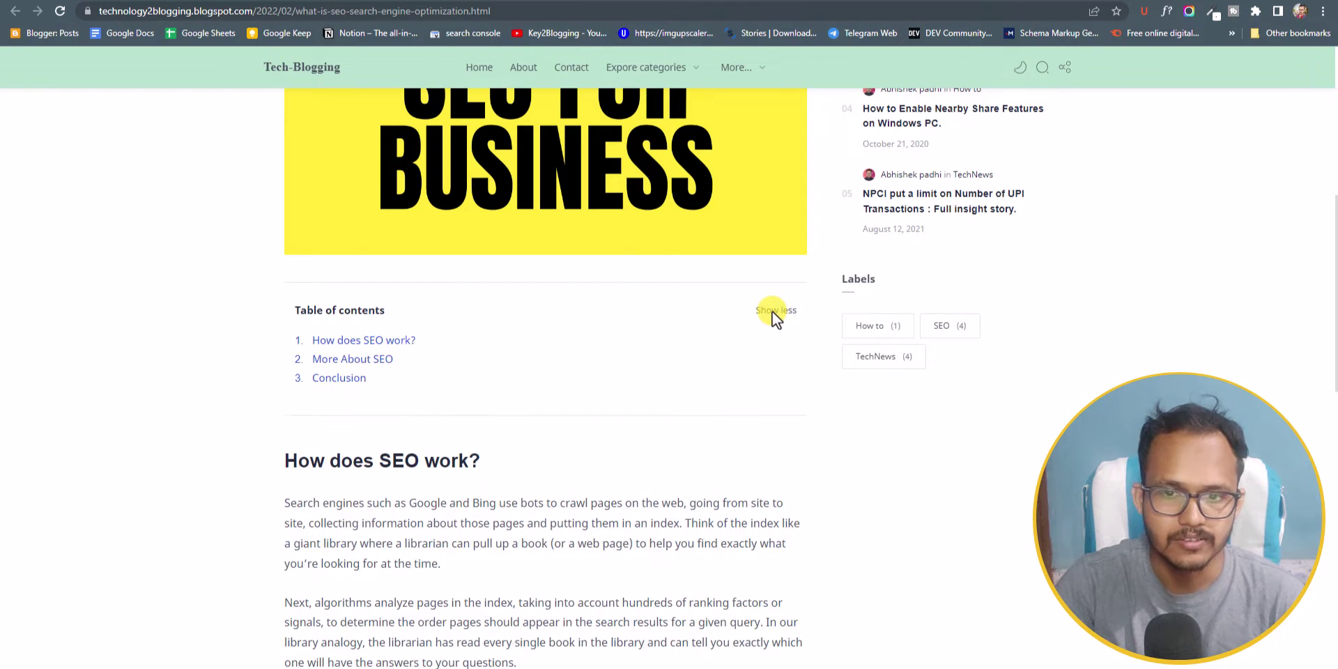
- Test the table of contents links for "How does SEO work?", "More About SEO" and "Conclusion"
click(354, 340)
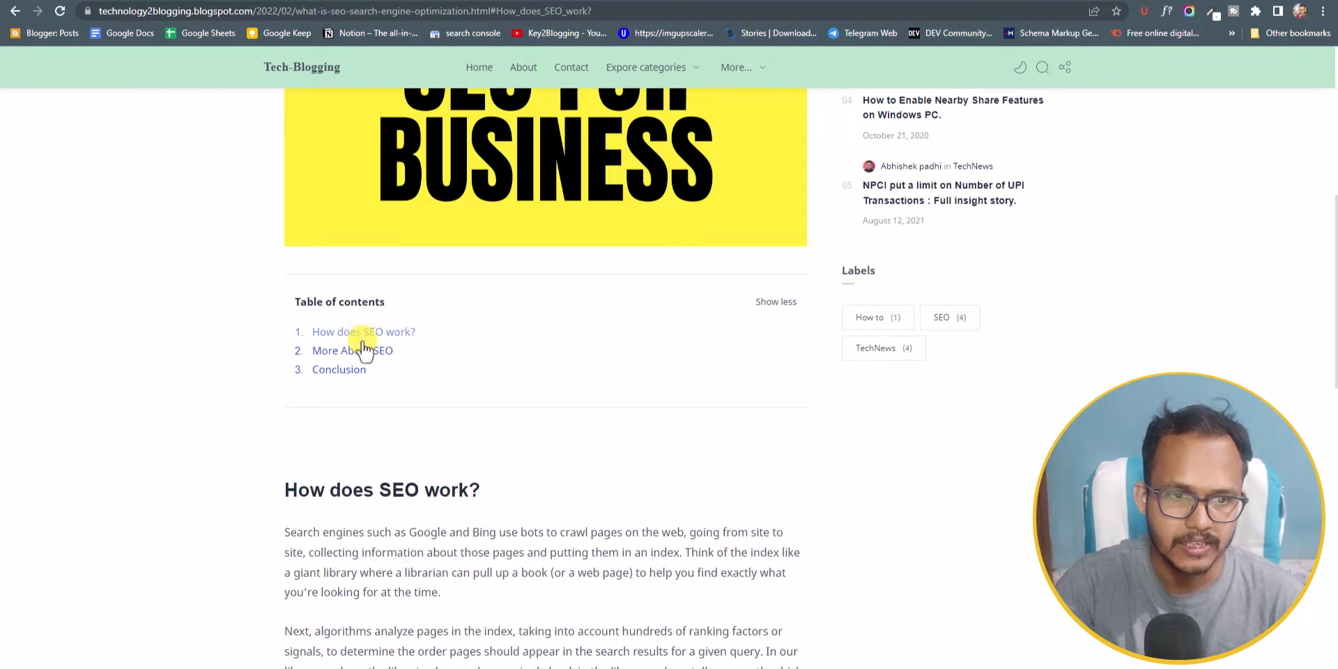
click(352, 177)
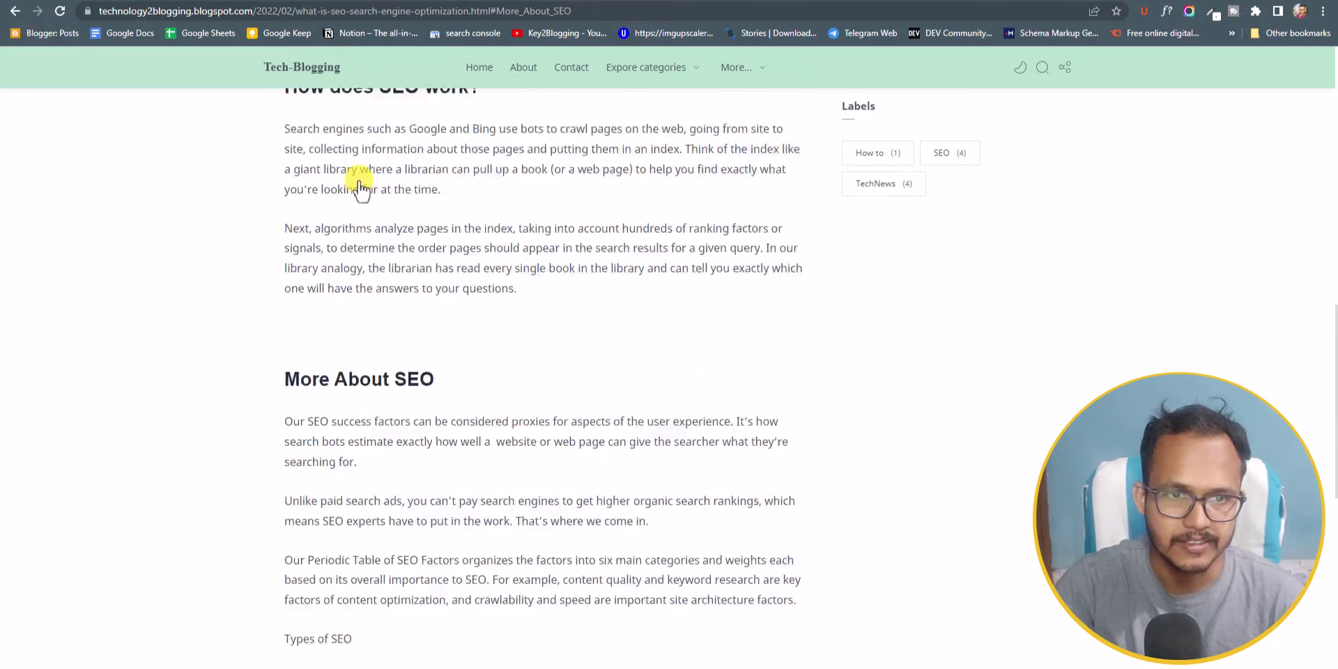
scroll(433, 239, up, 5)
click(346, 223)
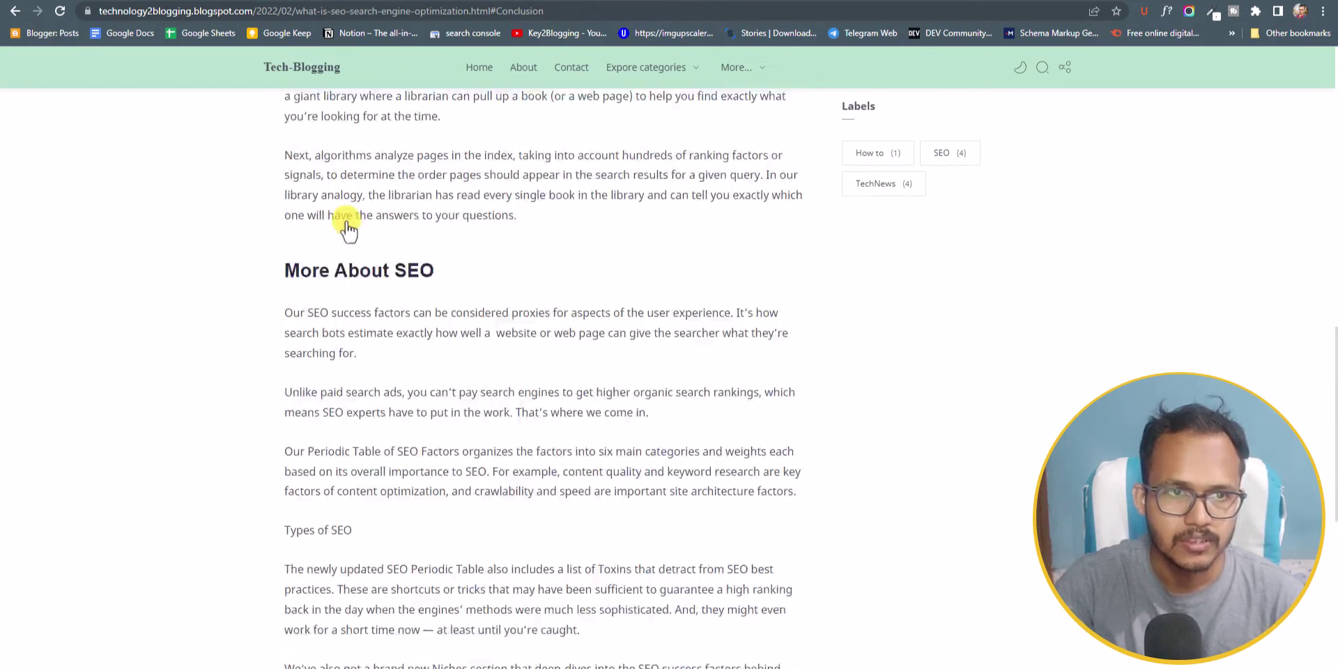
- Return to the Blogger post editor, switch to Compose view and format the "Types of SEO" line as Heading
click(236, 9)
click(18, 162)
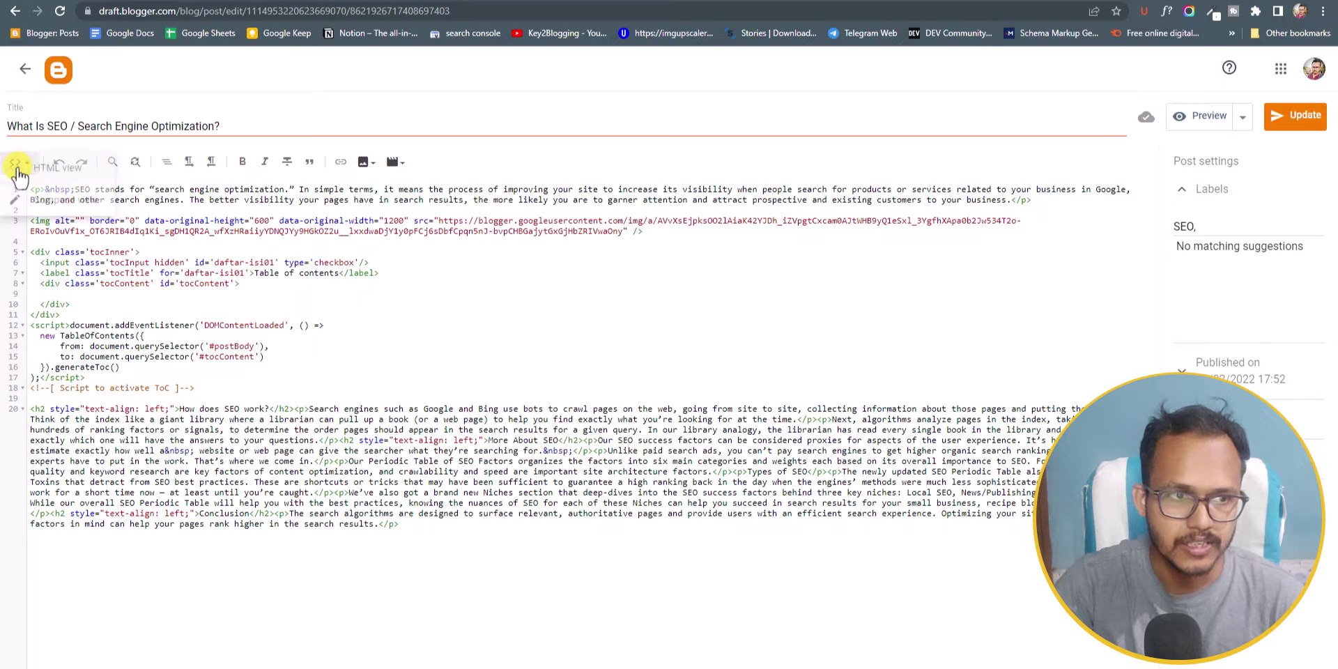
click(43, 187)
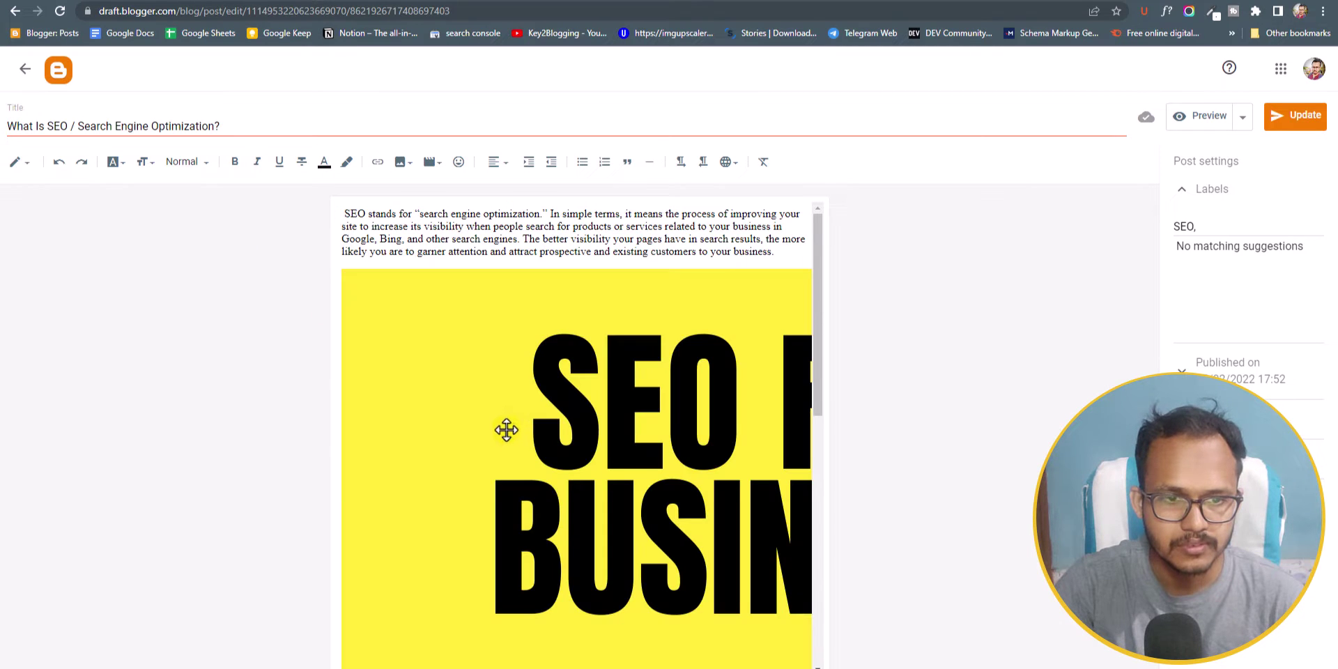
scroll(508, 428, down, 6)
scroll(460, 441, down, 1)
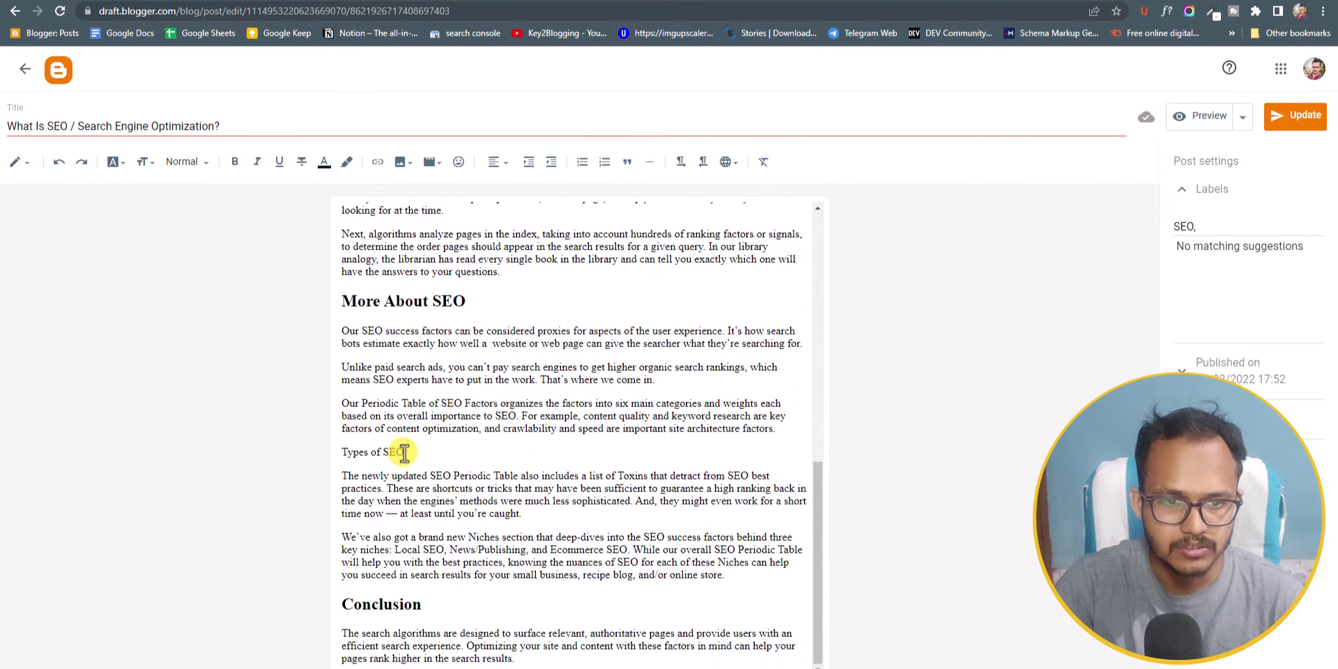
drag(404, 452, 347, 457)
click(348, 456)
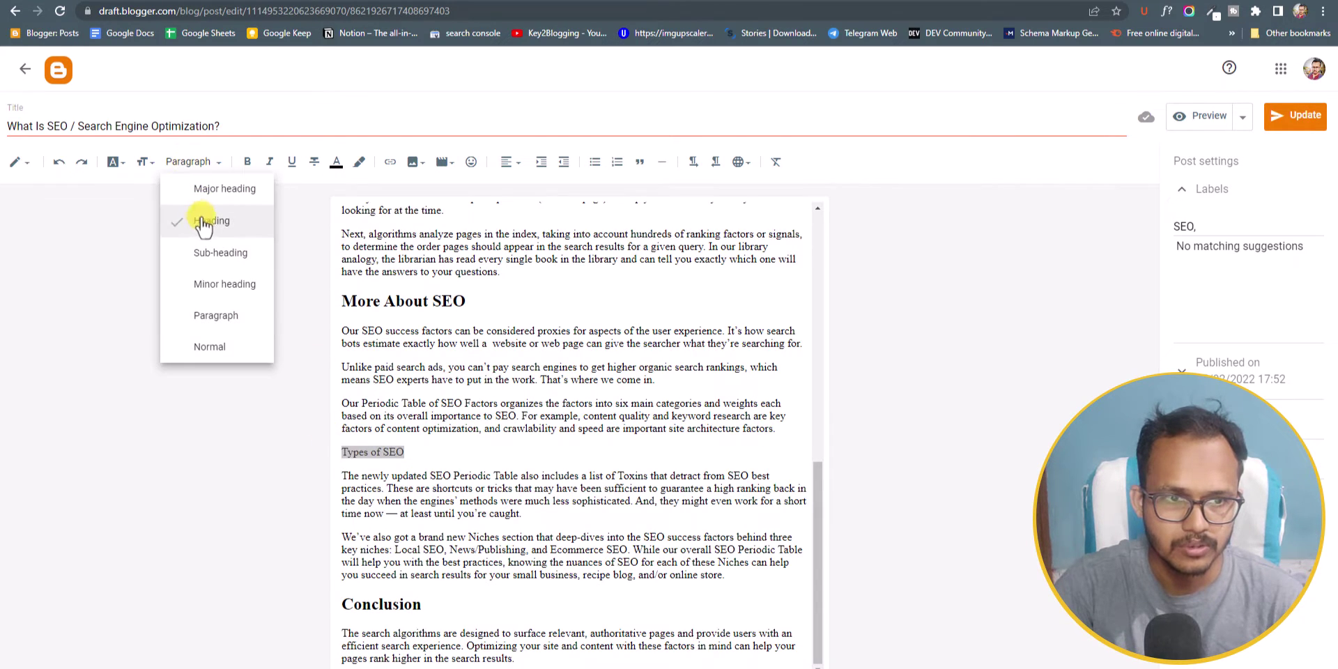
click(206, 219)
click(481, 460)
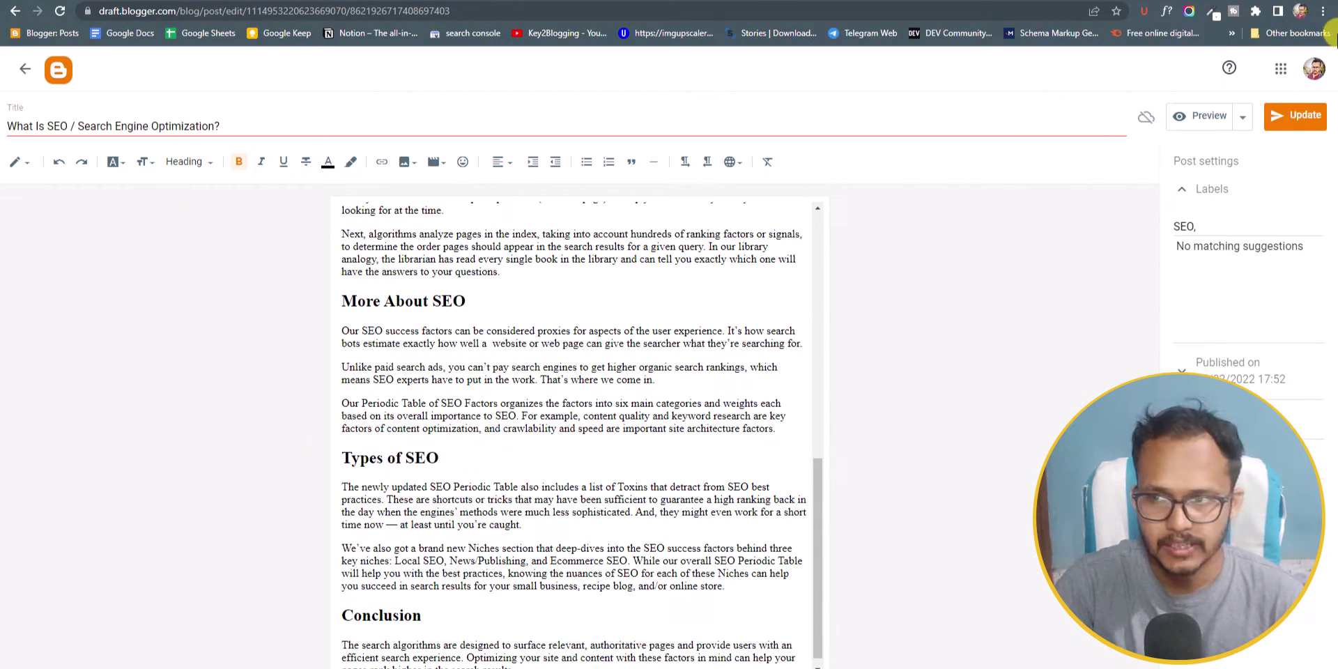
- Publish the heading change and reload the live post to check its table of contents
click(1293, 118)
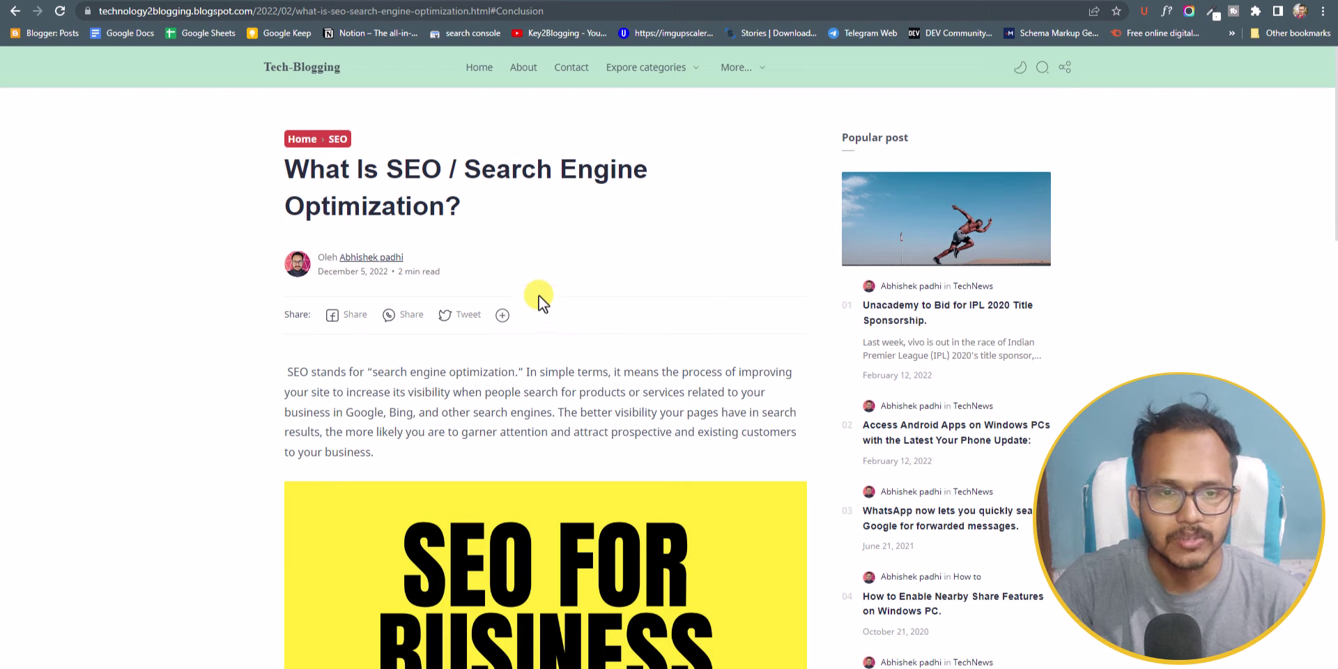
scroll(545, 249, down, 8)
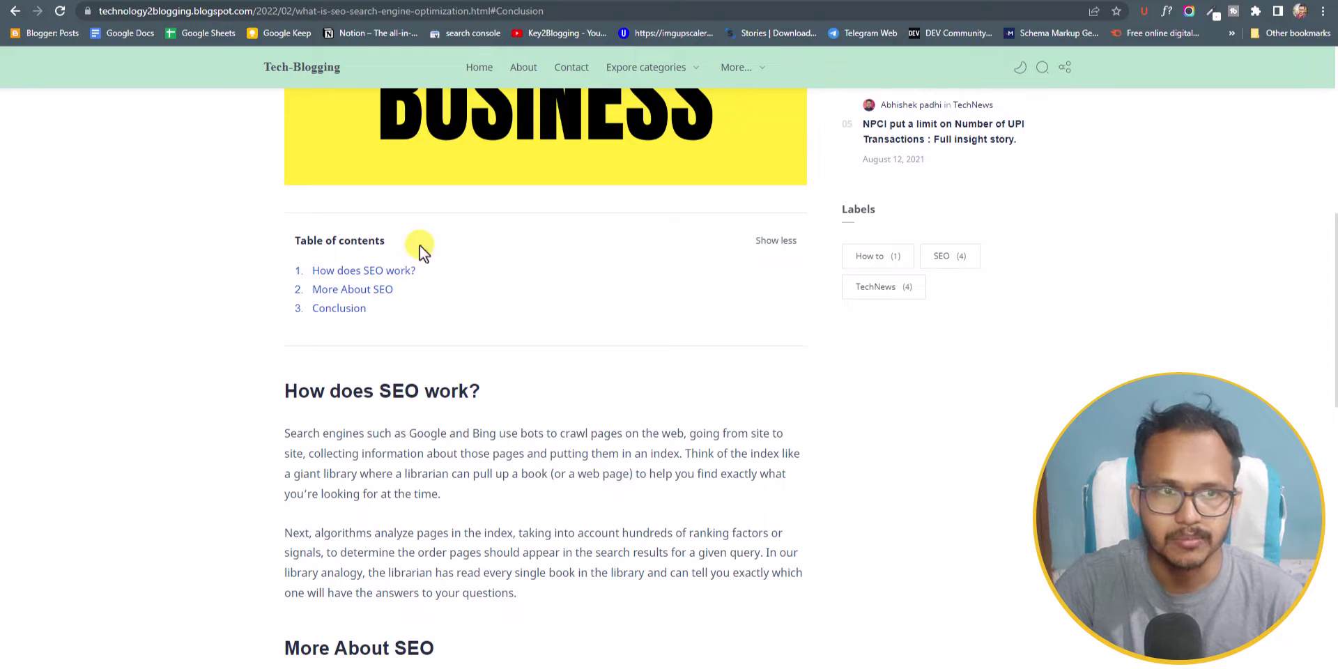
click(59, 12)
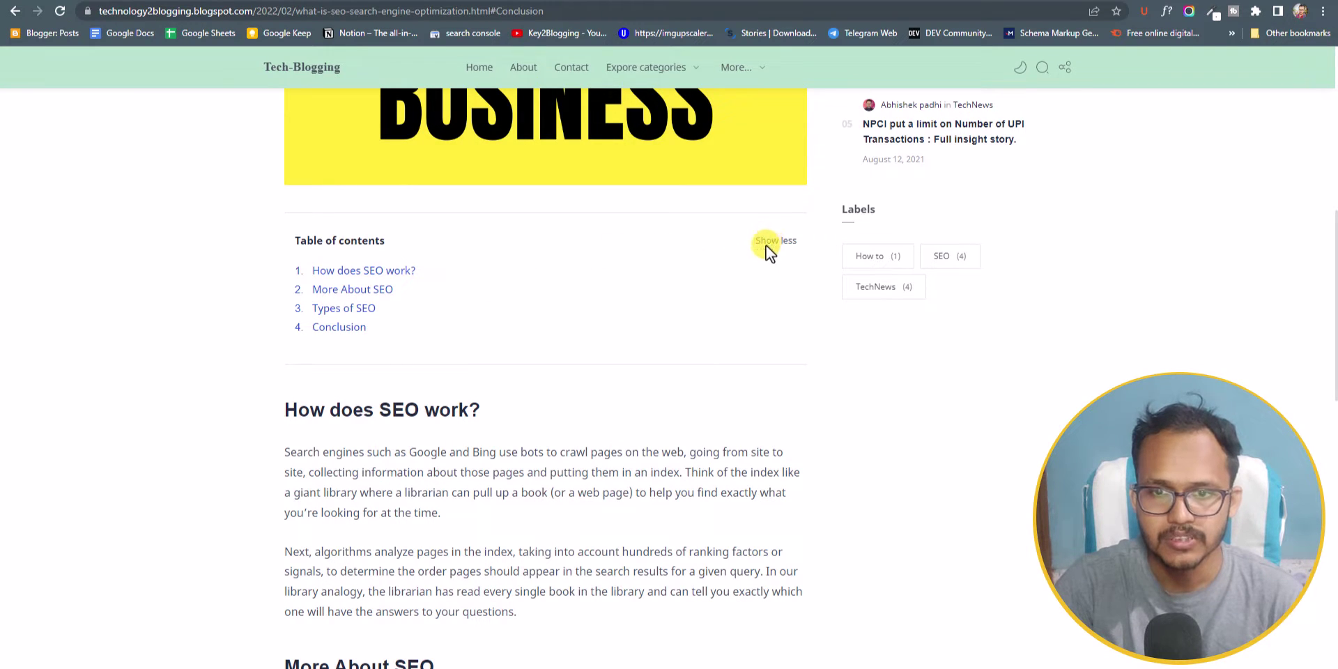
scroll(631, 286, up, 6)
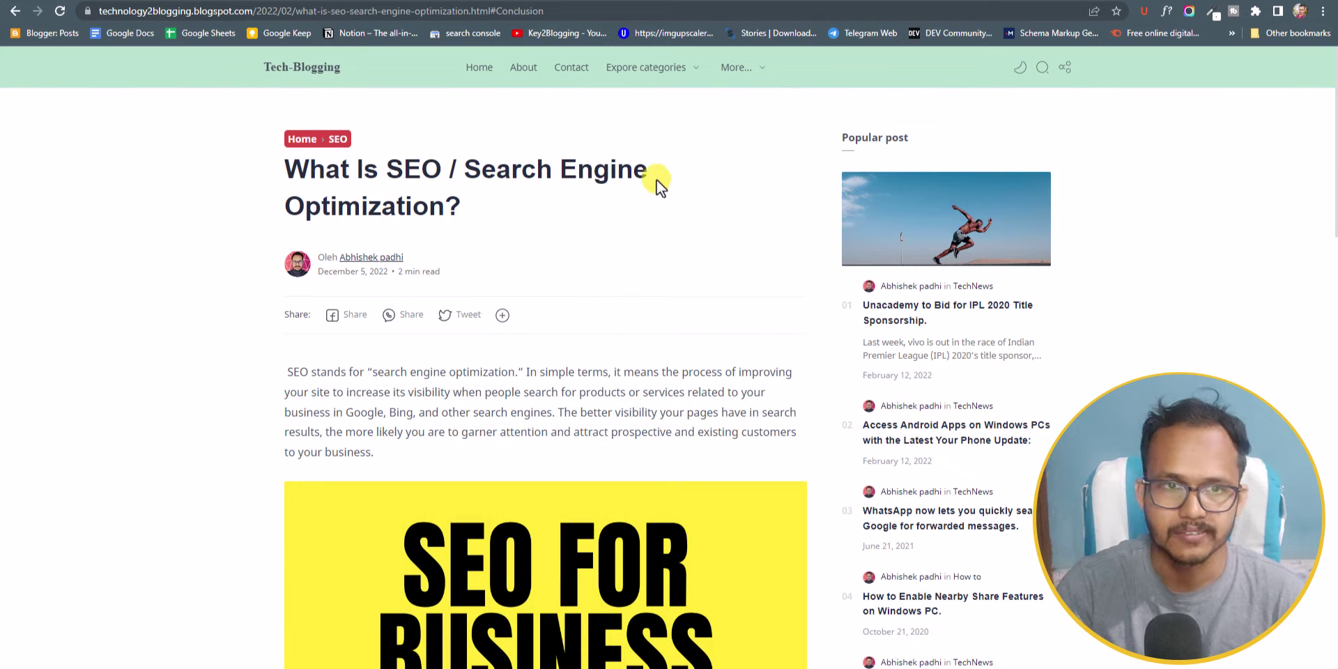
- Copy the post's address from the first PageSpeed Insights report and analyze it again on a new PageSpeed Insights page
click(490, 10)
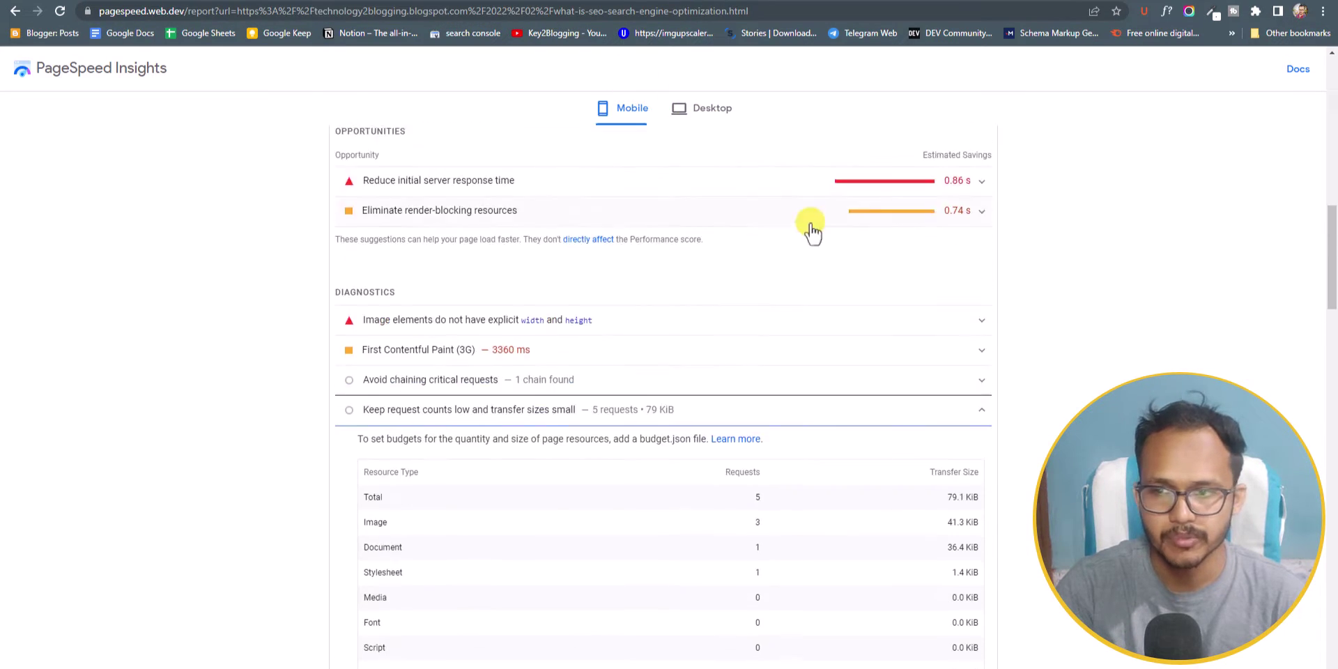
drag(1328, 300, 1328, 104)
double_click(866, 124)
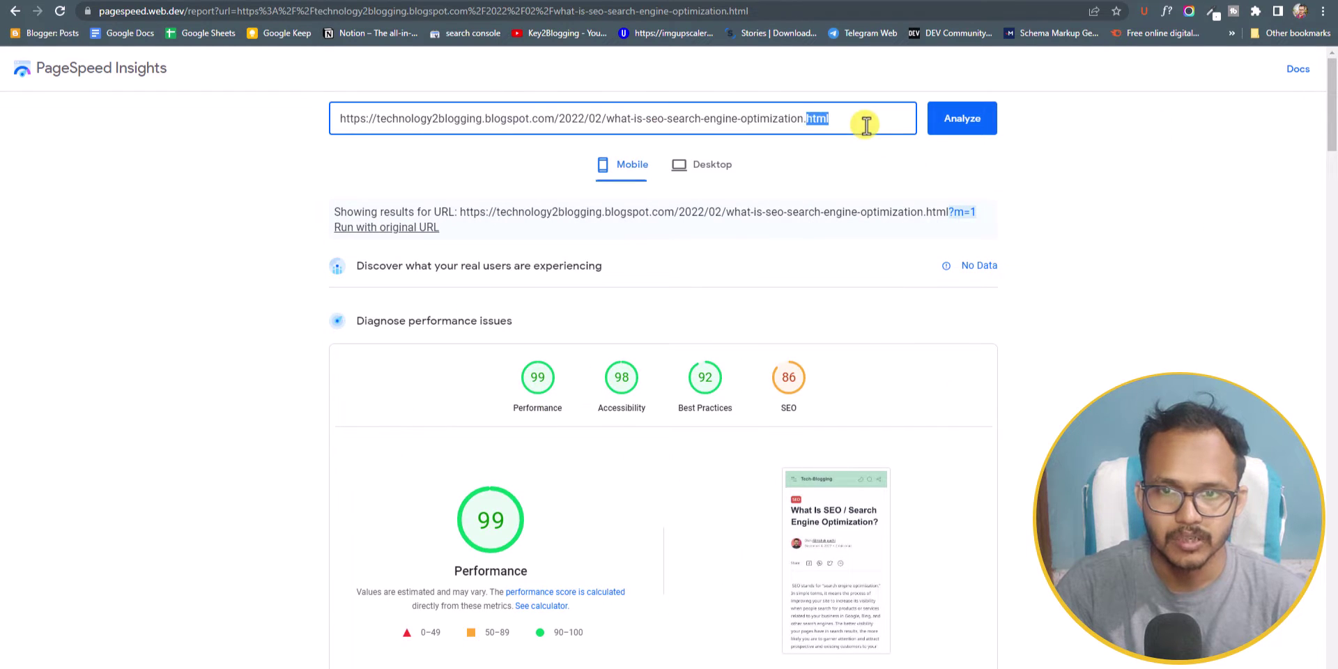
key(ctrl+a)
key(ctrl+c)
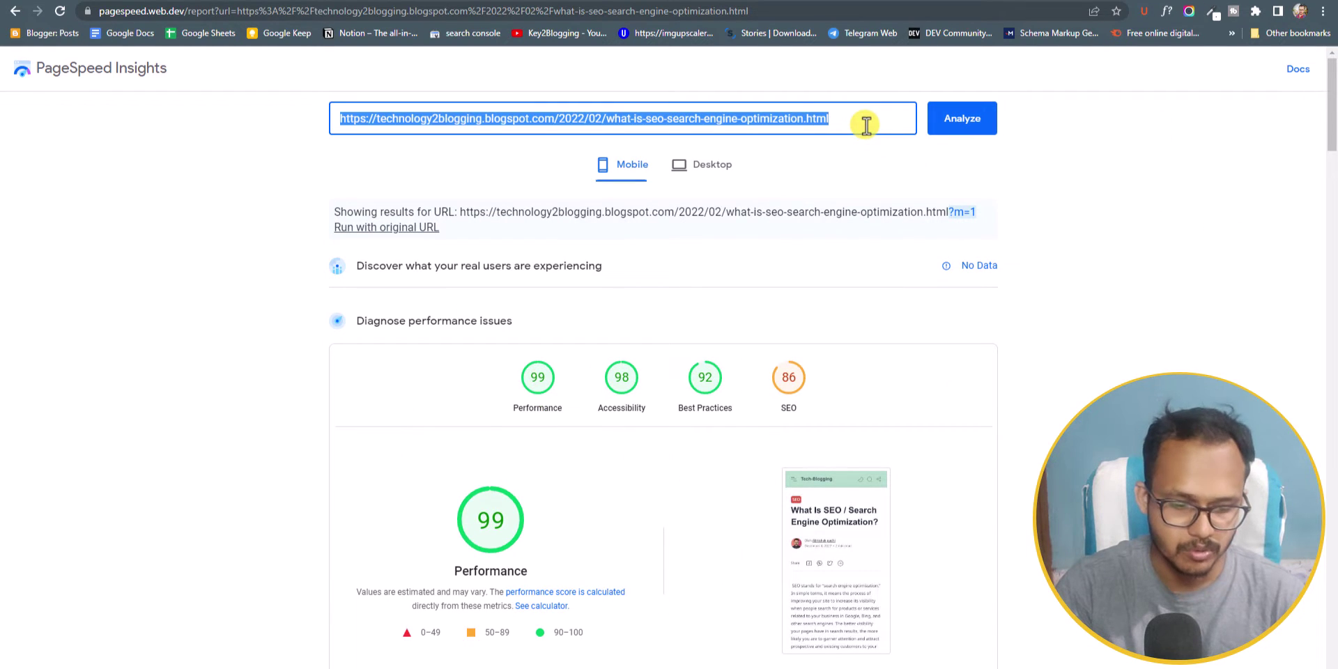
right_click(120, 78)
click(141, 81)
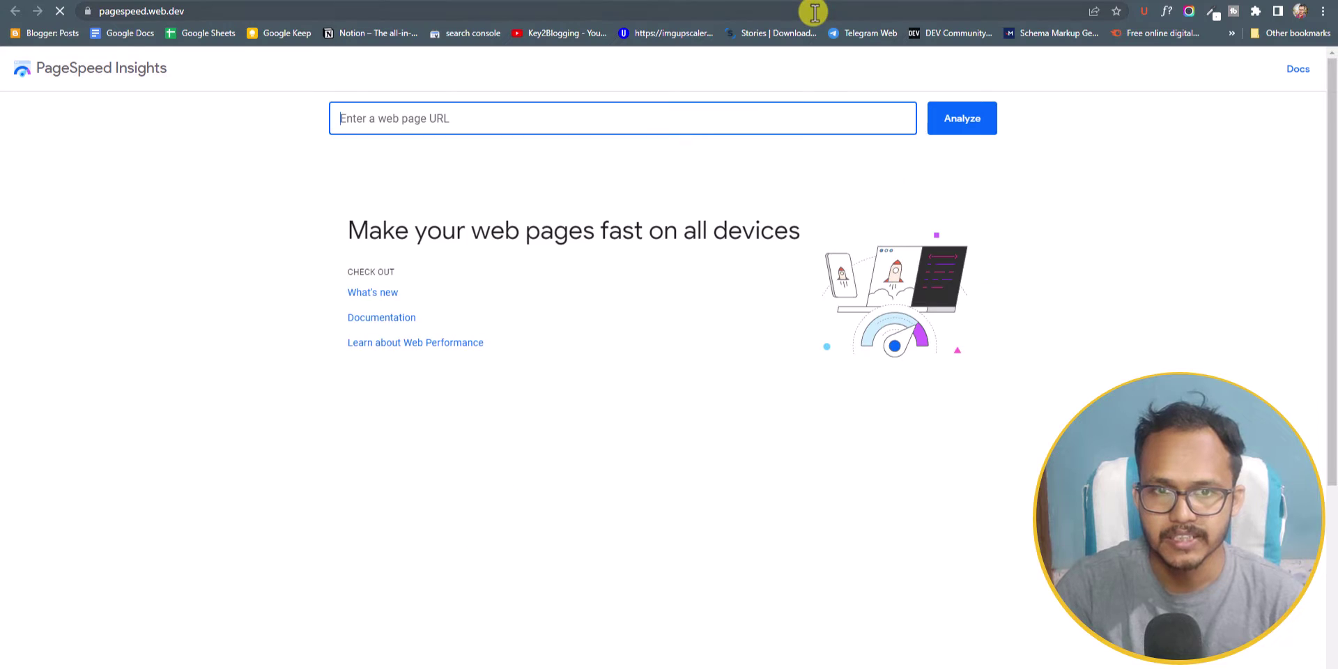
click(454, 112)
key(ctrl+v)
key(Return)
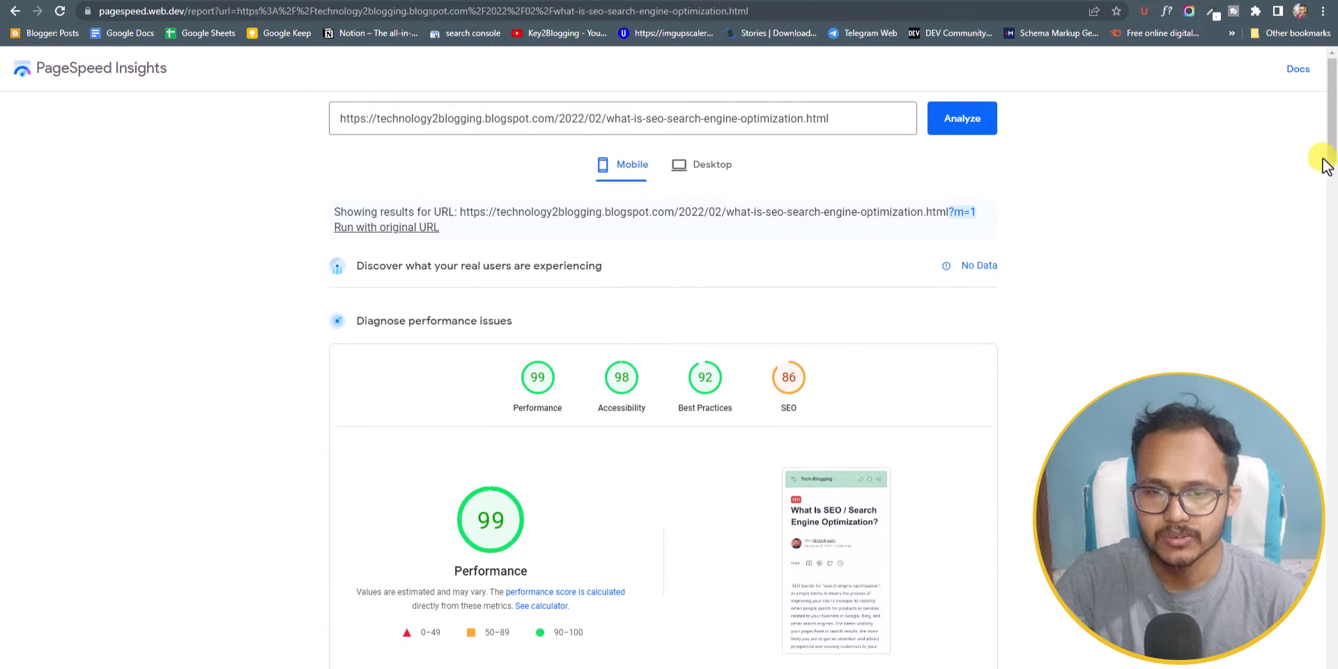
- Expand "Keep request counts low and transfer sizes small" in the new report to compare the transfer size
drag(1329, 105, 1310, 294)
scroll(1185, 308, down, 1)
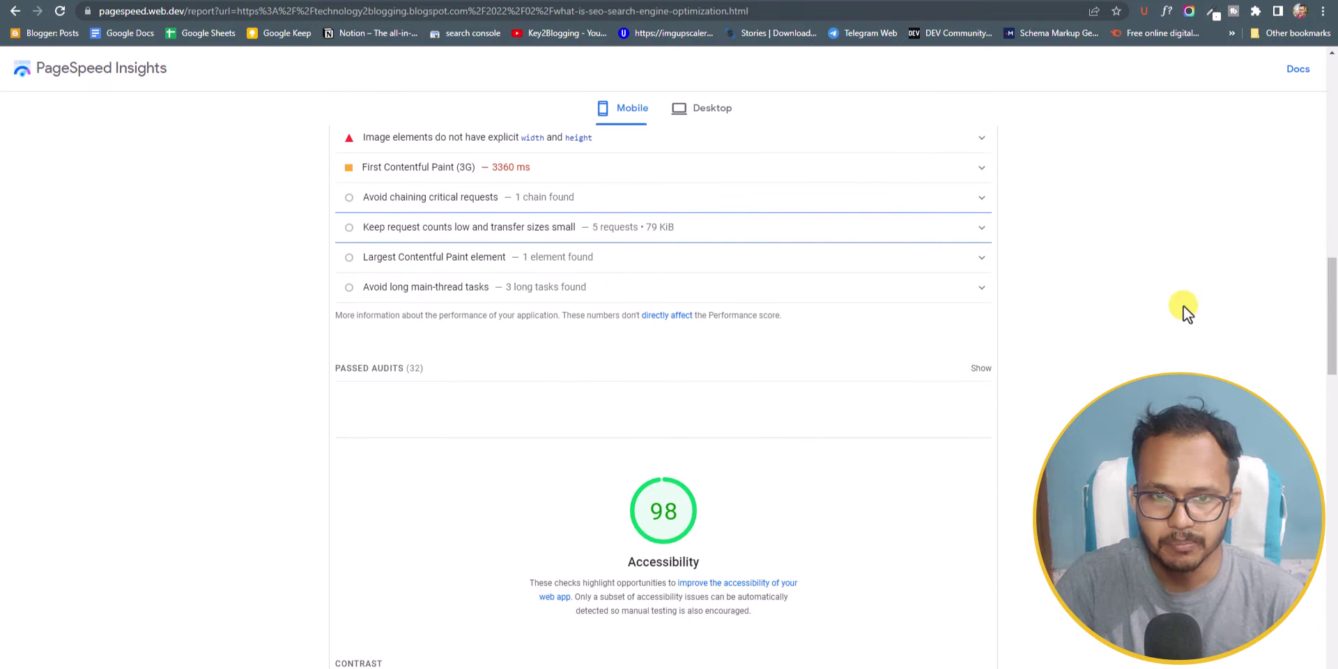
click(731, 230)
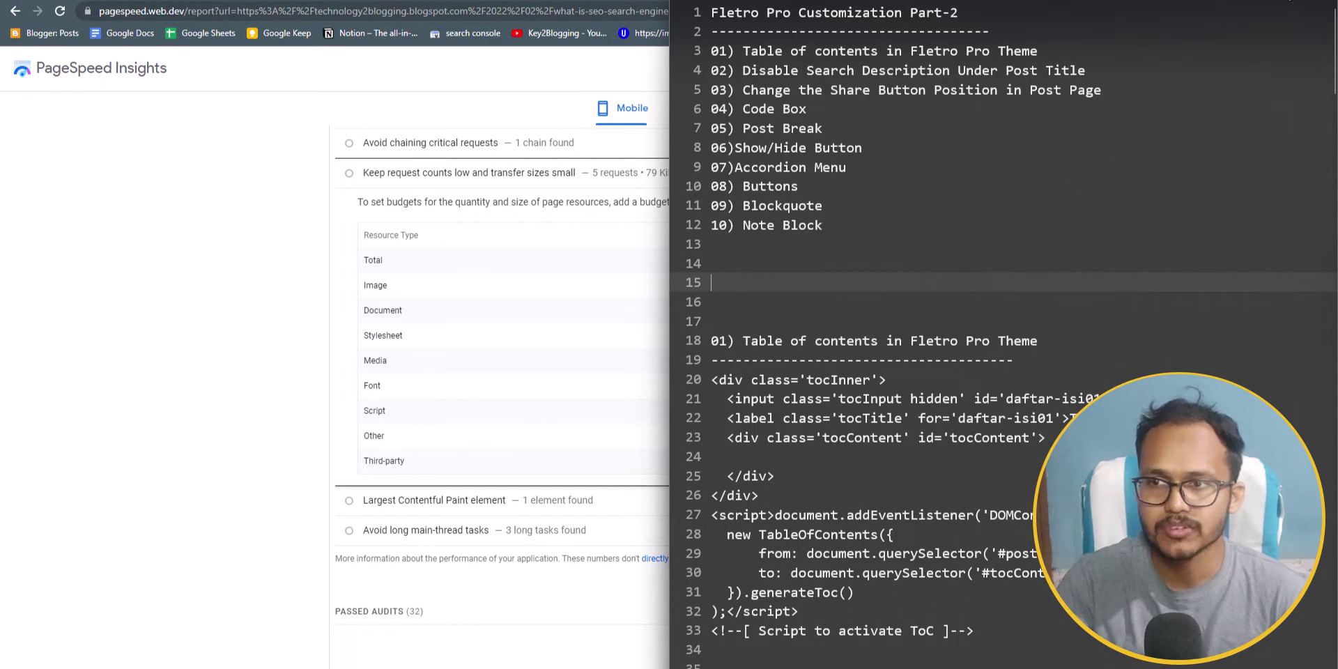
- Return to the Blogger dashboard and enable the search description under Meta tags in the blog settings
click(1247, 3)
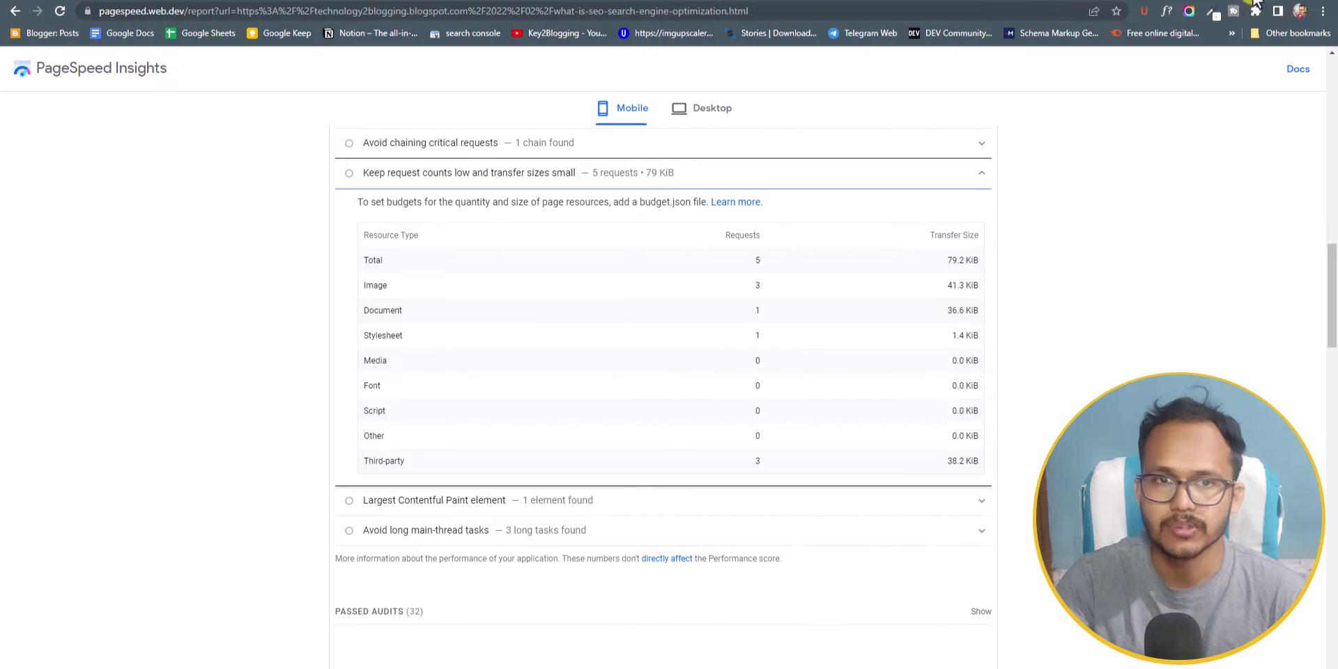
click(453, 4)
click(371, 4)
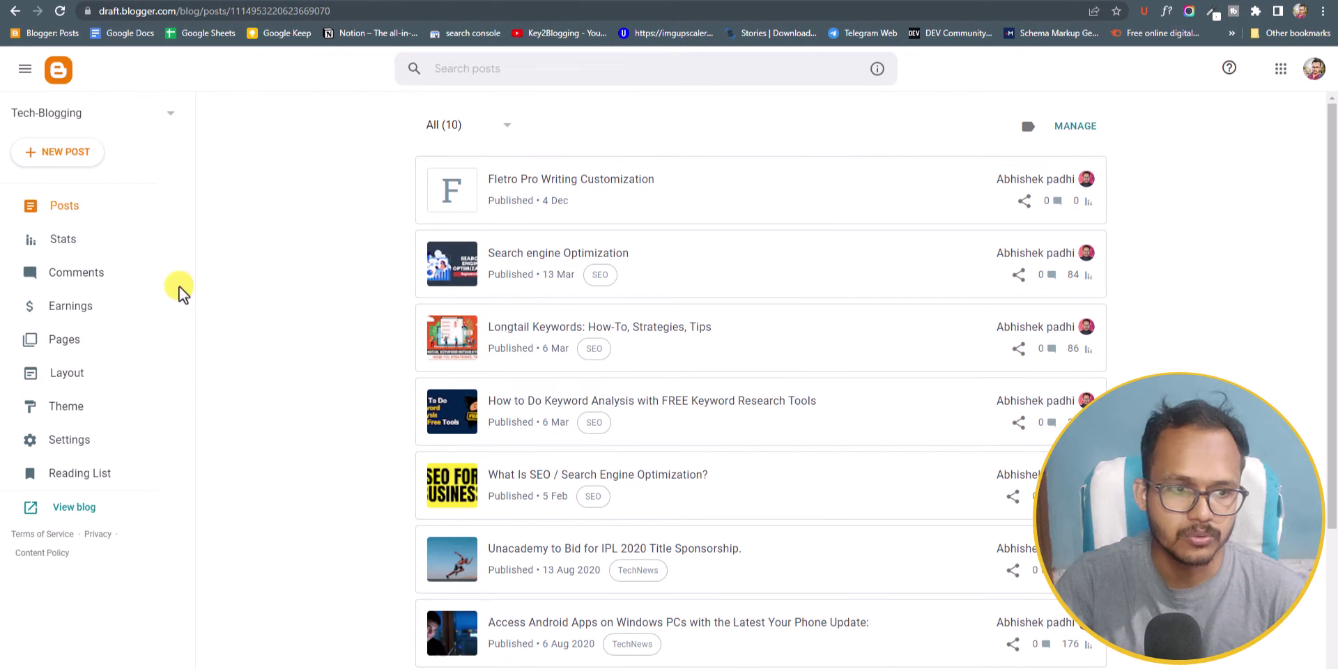
click(70, 440)
scroll(413, 374, down, 20)
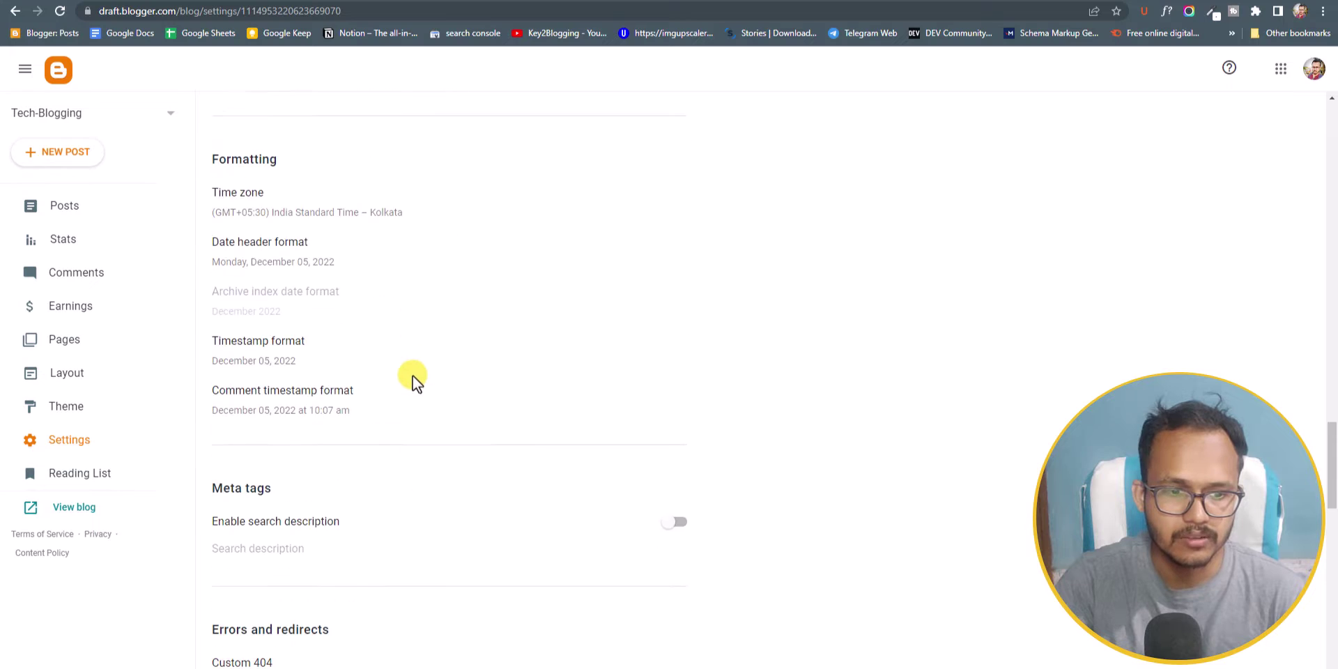
scroll(425, 334, up, 2)
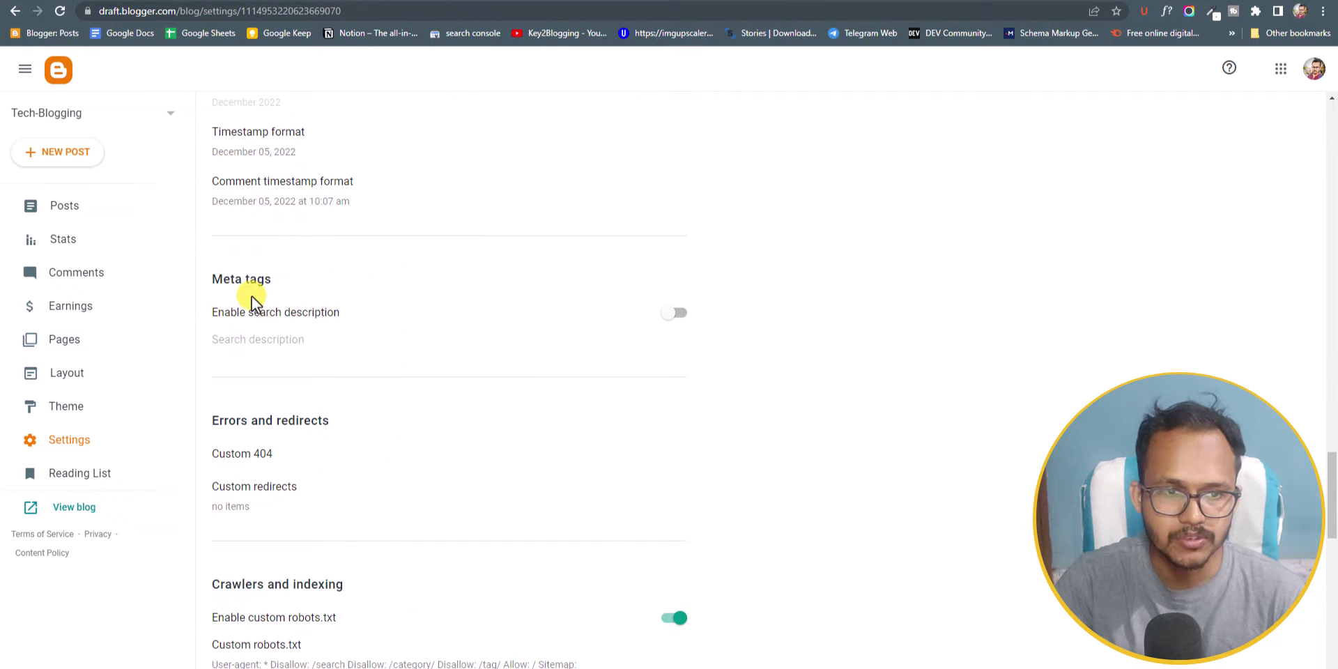
click(674, 313)
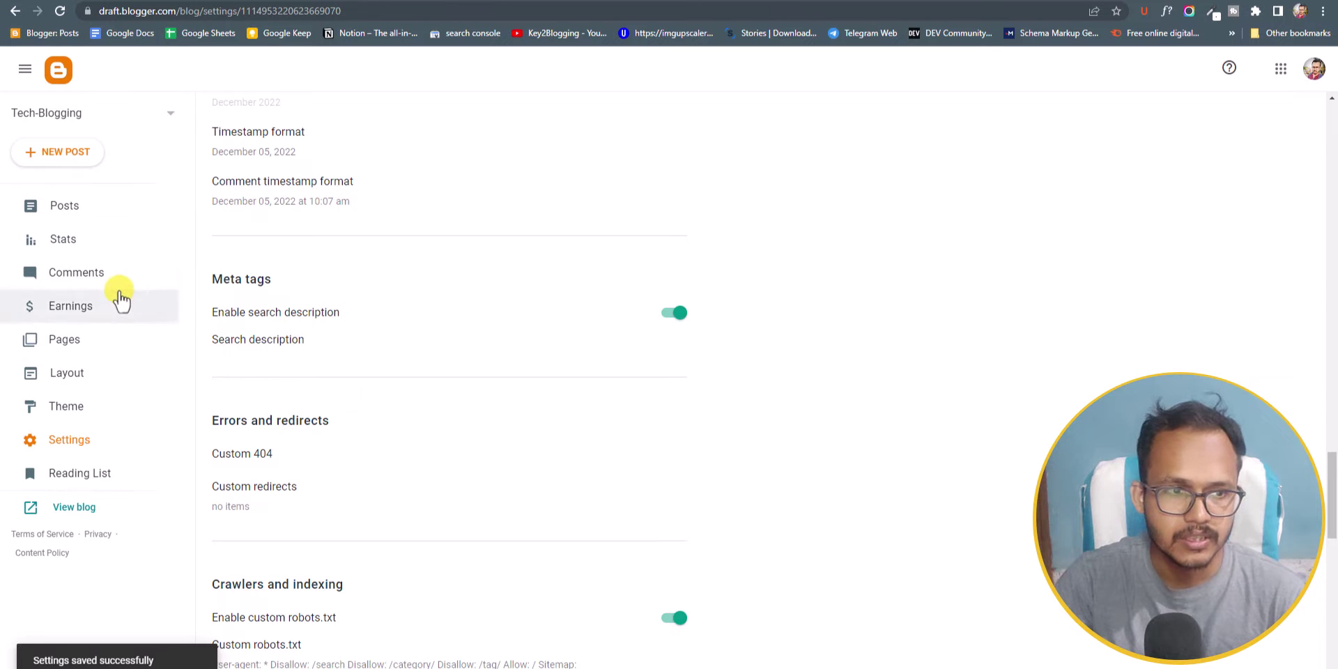
- Open the post "What Is SEO / Search Engine Optimization?" for editing and expand its search description setting
click(87, 209)
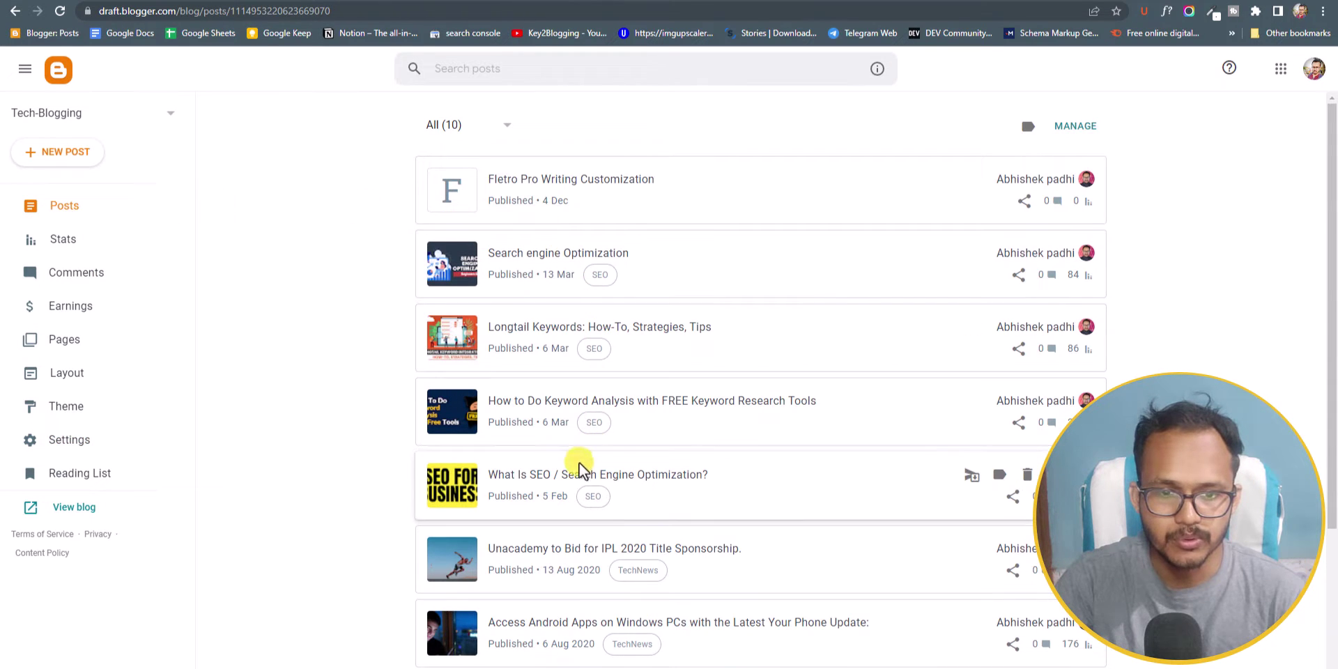
click(552, 476)
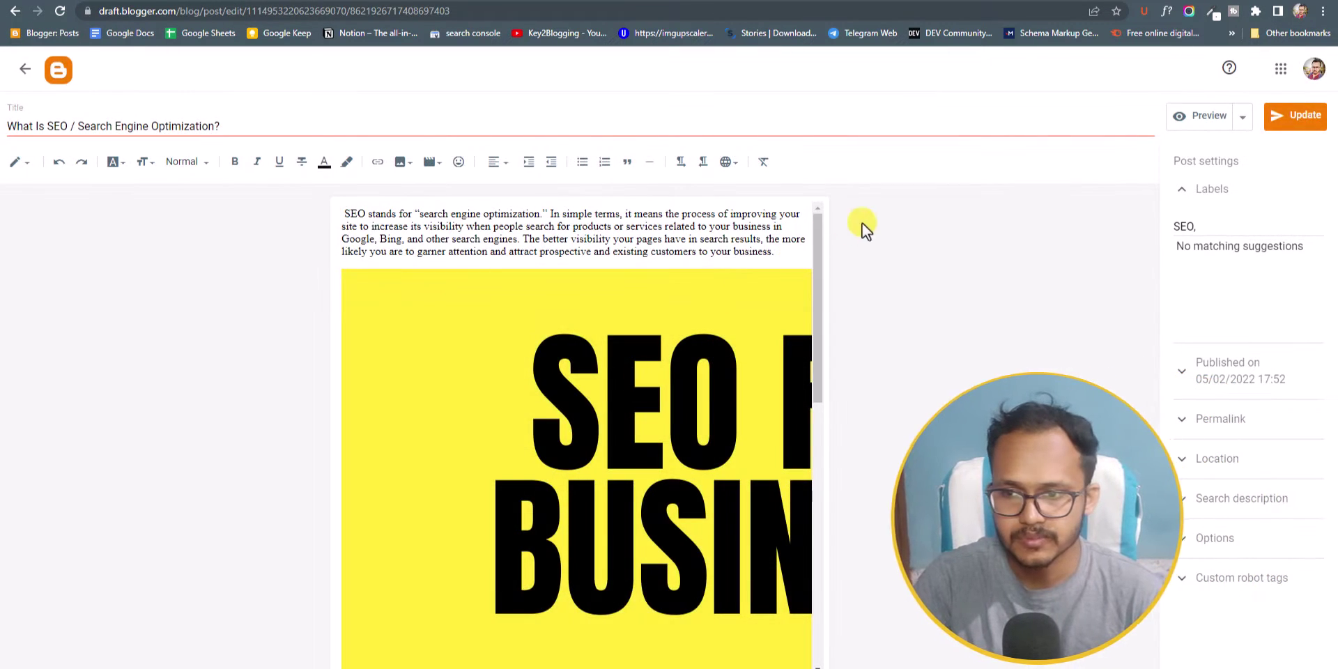
click(1192, 498)
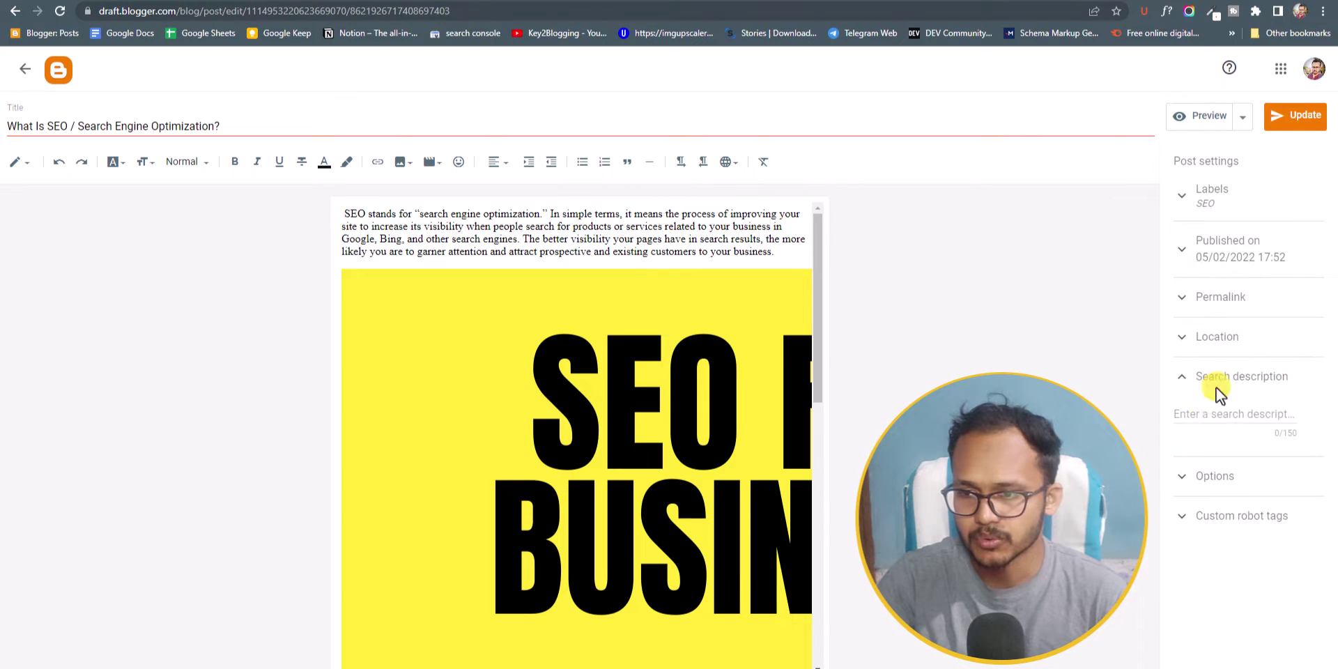
click(1213, 415)
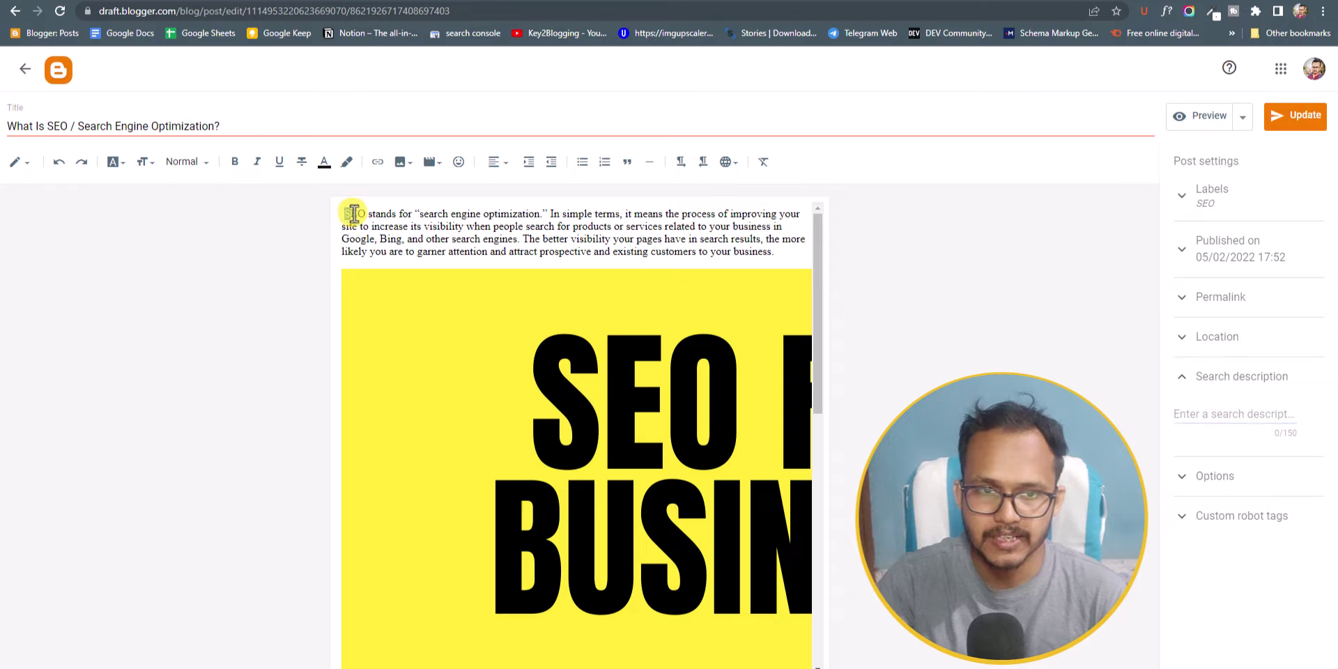
- Copy the post's opening text from "SEO stands for" through "increase its visibility" into the search description and update the post
drag(354, 213, 463, 224)
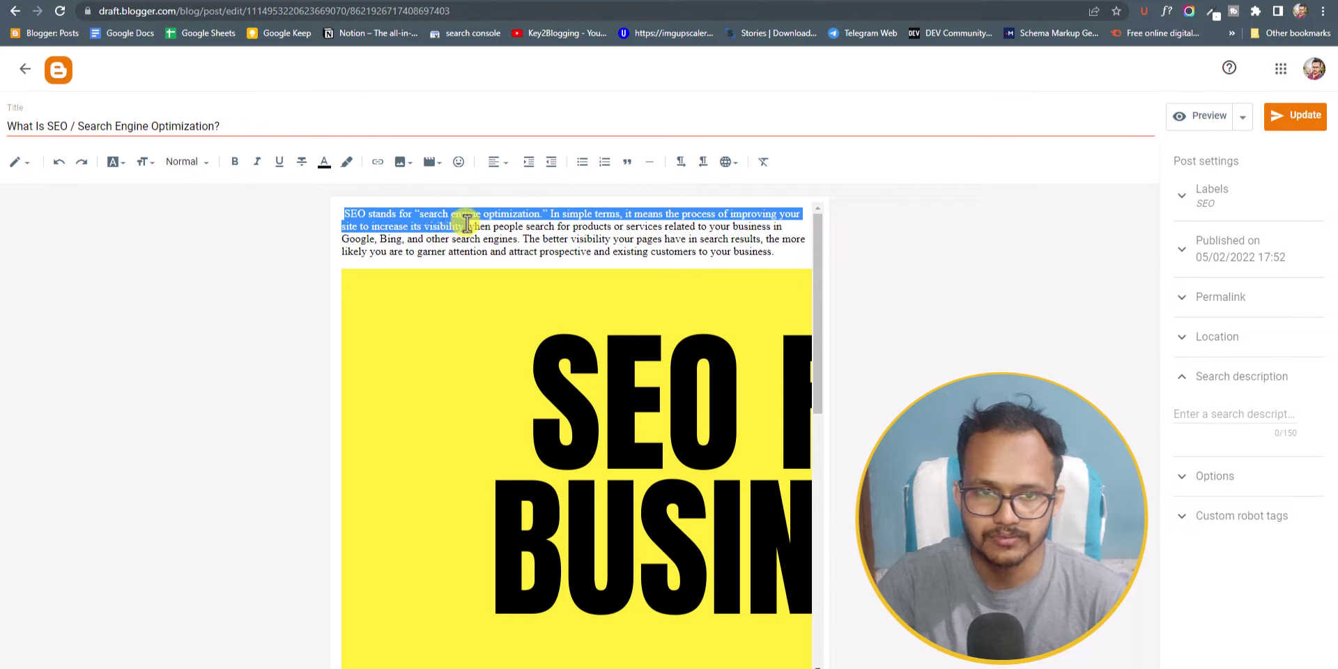
key(ctrl+c)
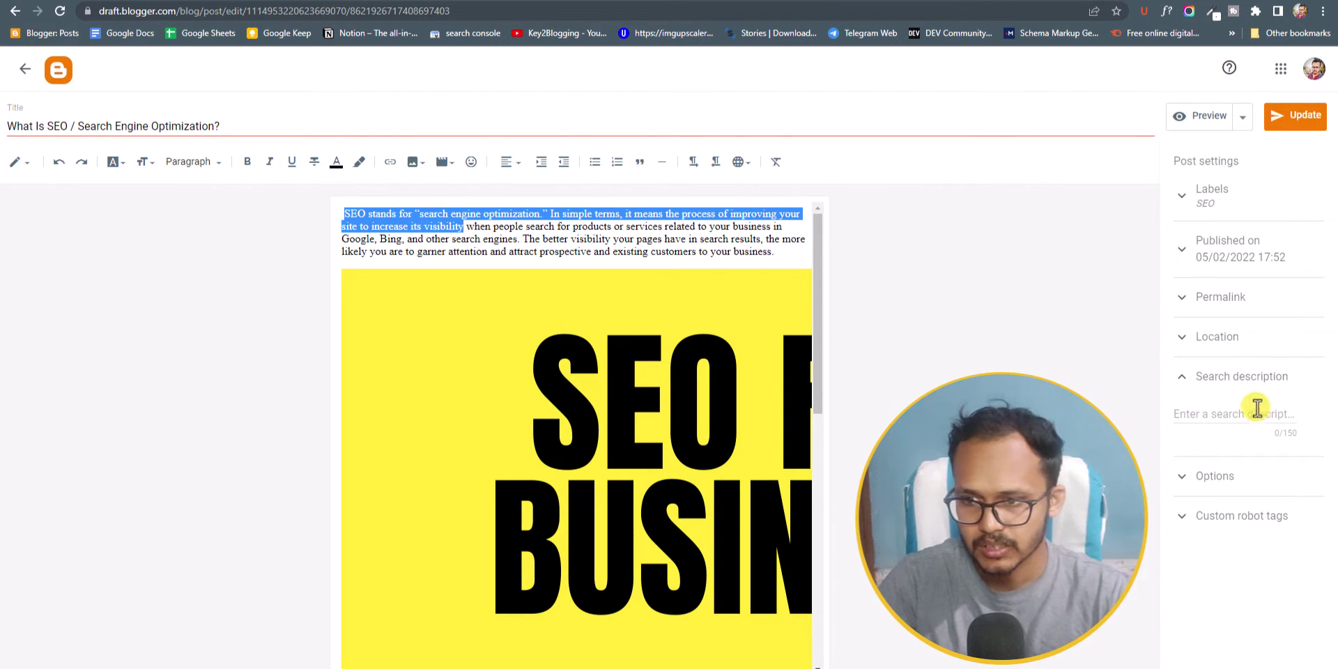
click(1234, 414)
key(ctrl+v)
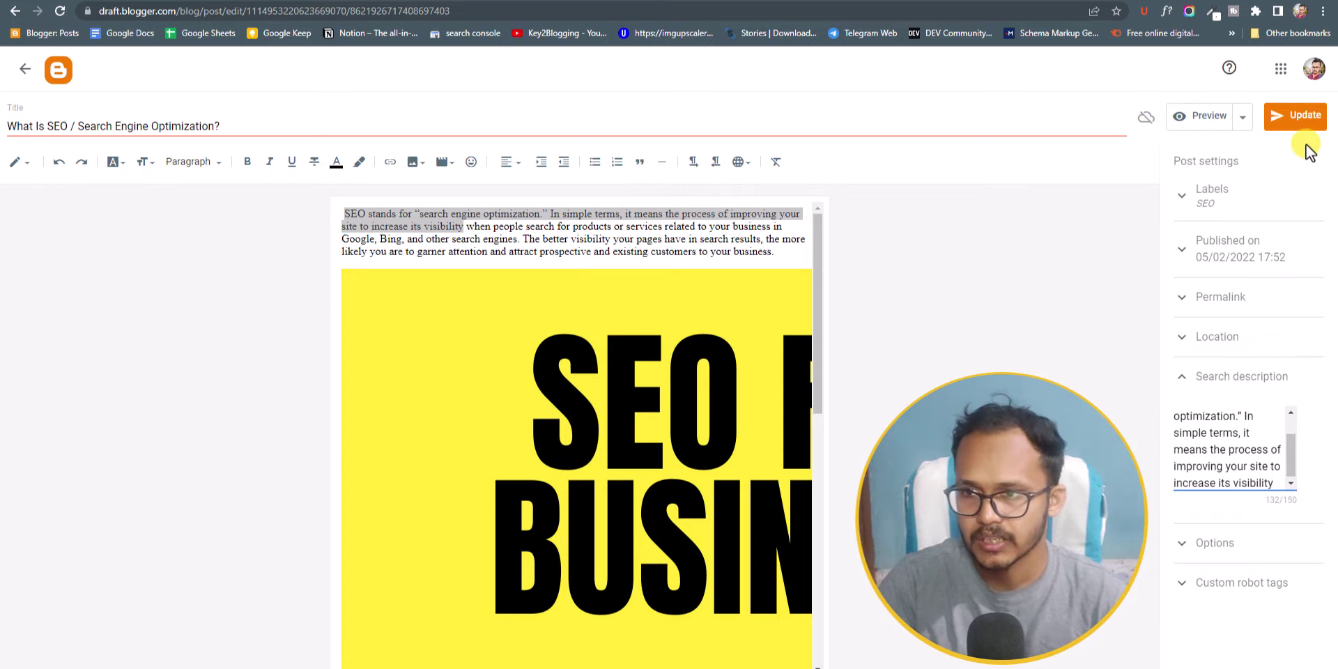
click(1296, 115)
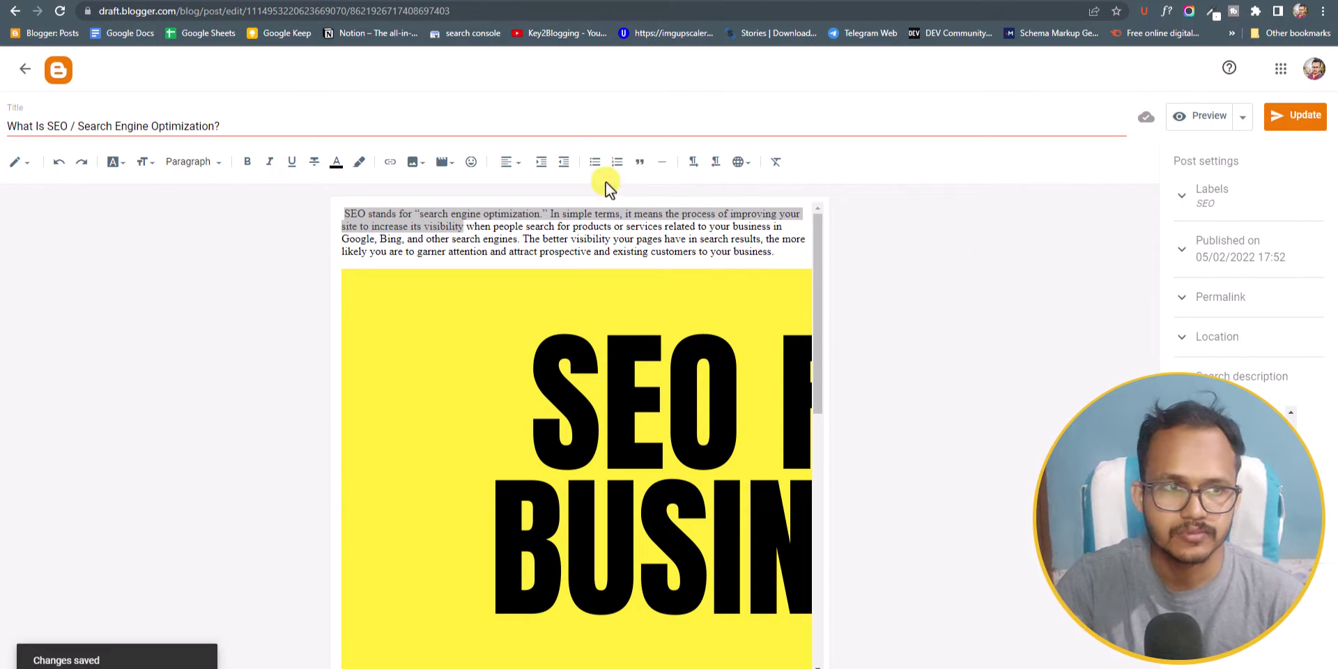
- Reload the live post and examine the search description text under its title
key(ctrl+Tab)
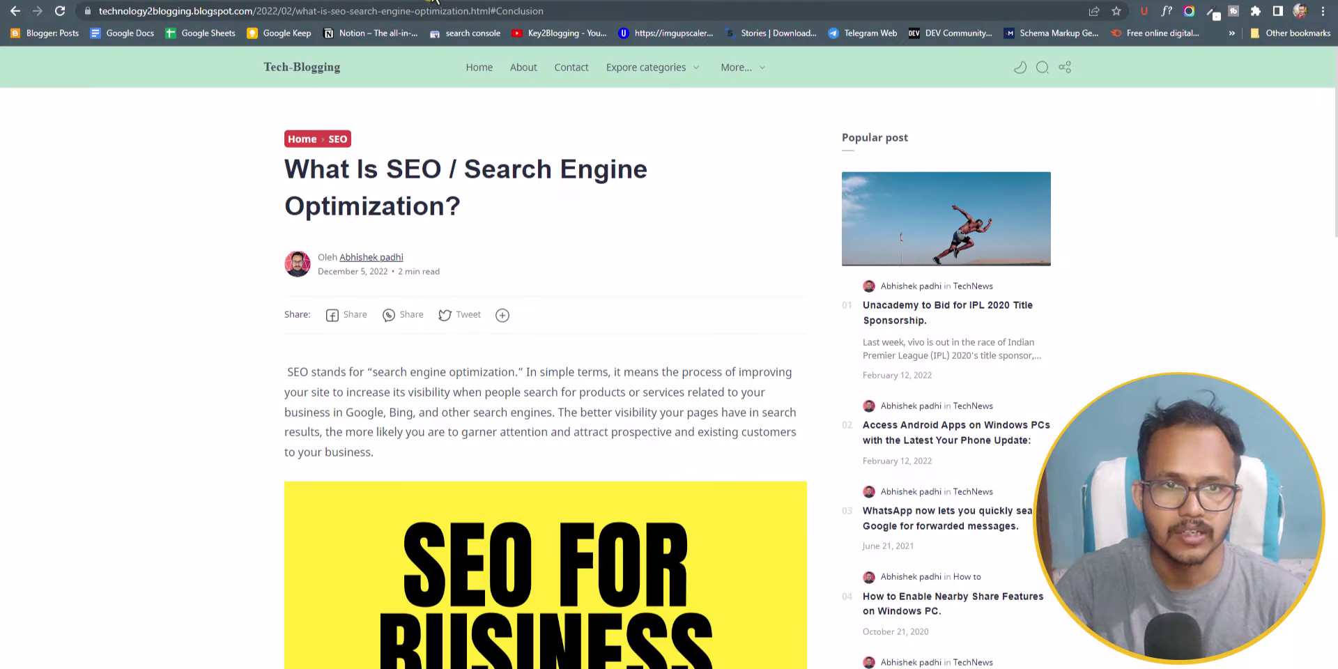
click(65, 13)
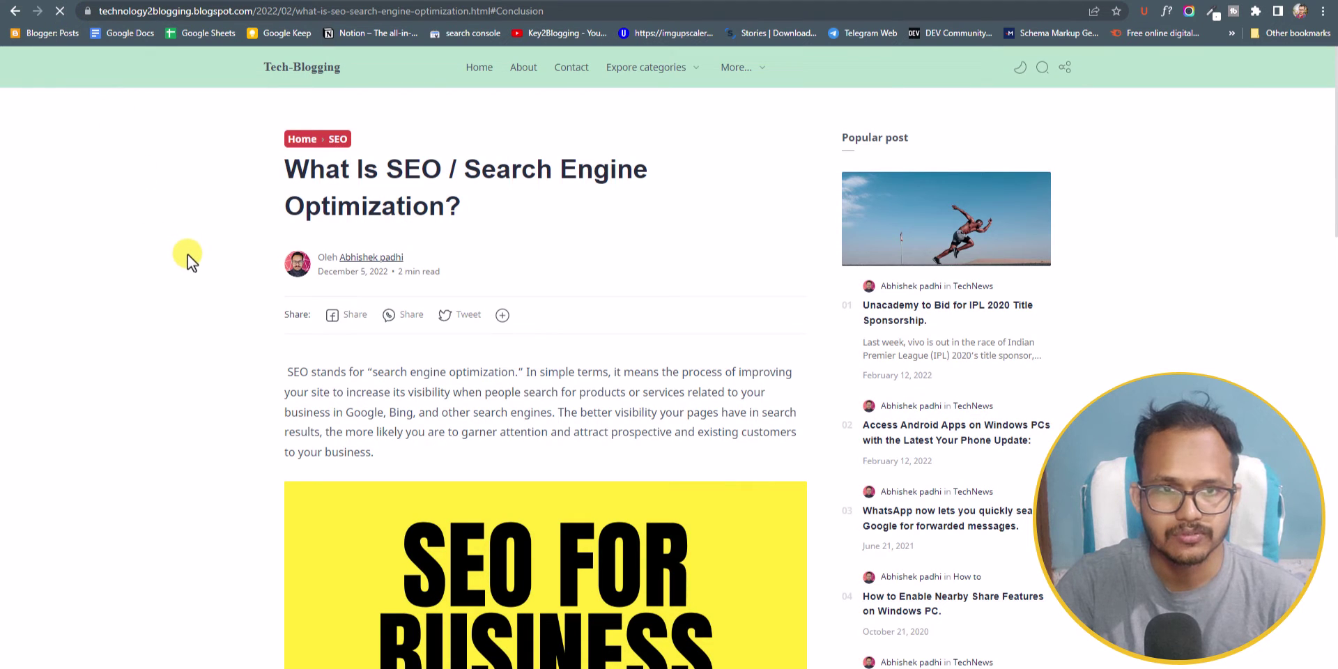
double_click(291, 245)
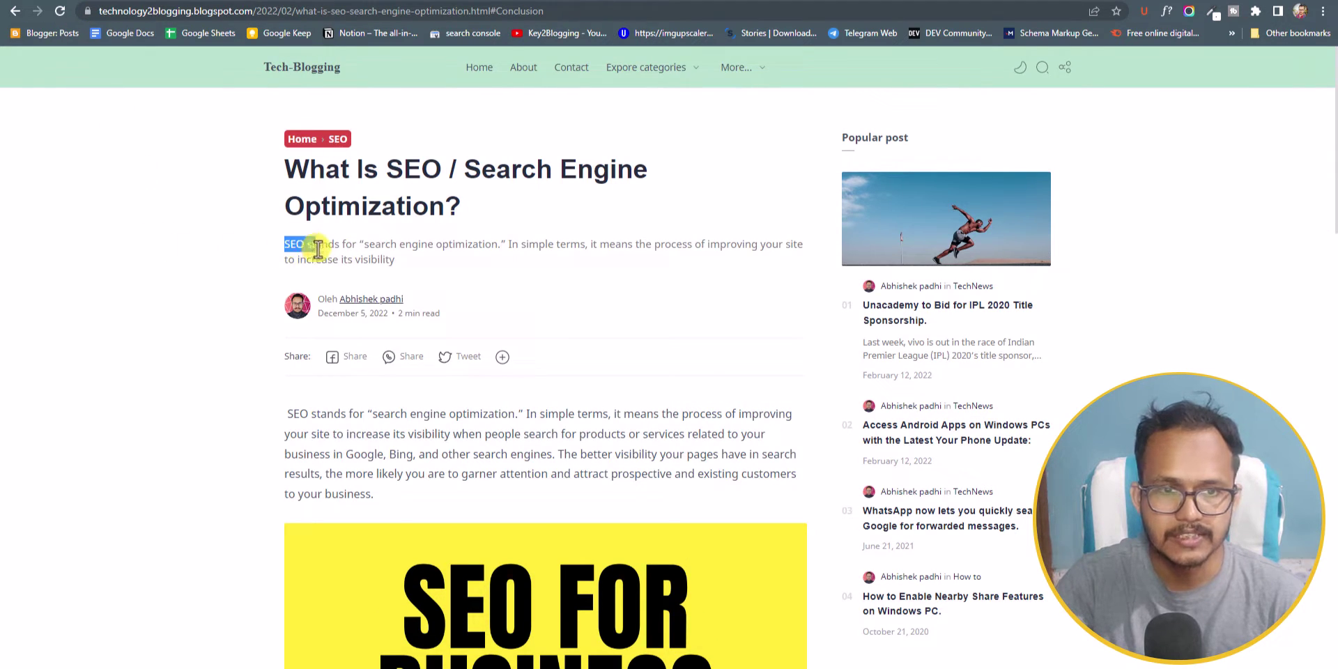
drag(318, 249, 400, 265)
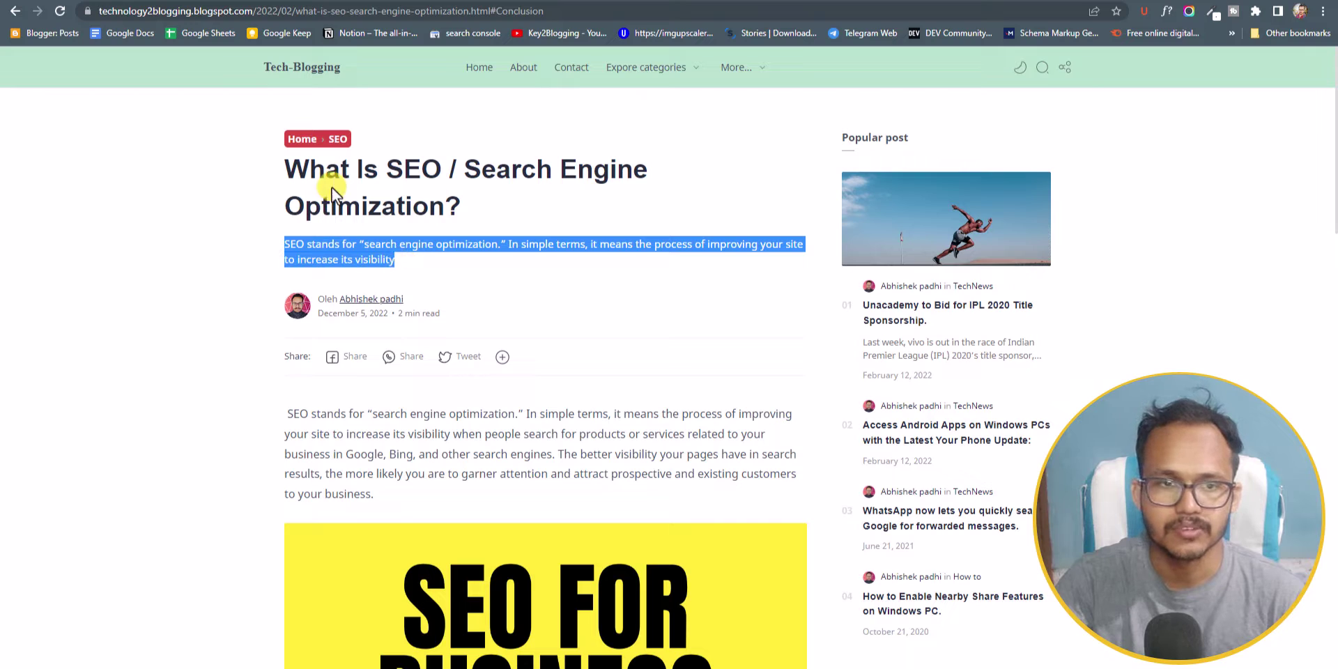
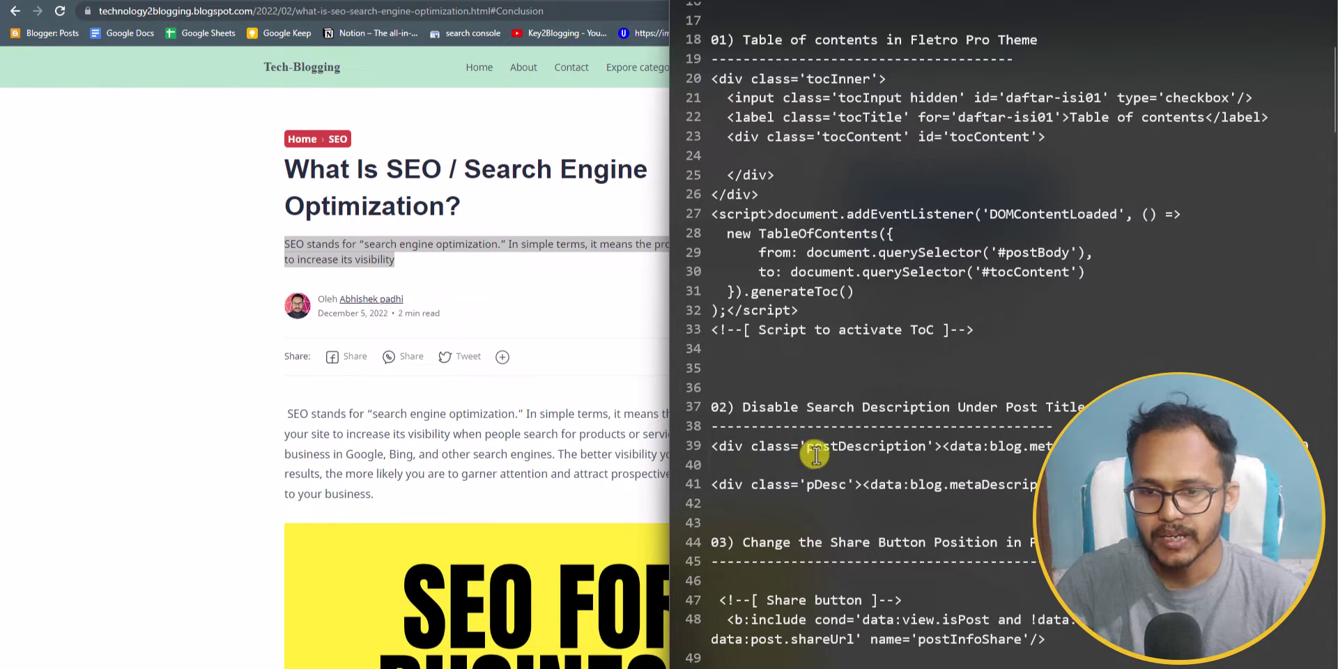
- Select the class name postDescription in the notes file, then return to Blogger and open the theme's HTML code for editing
double_click(861, 447)
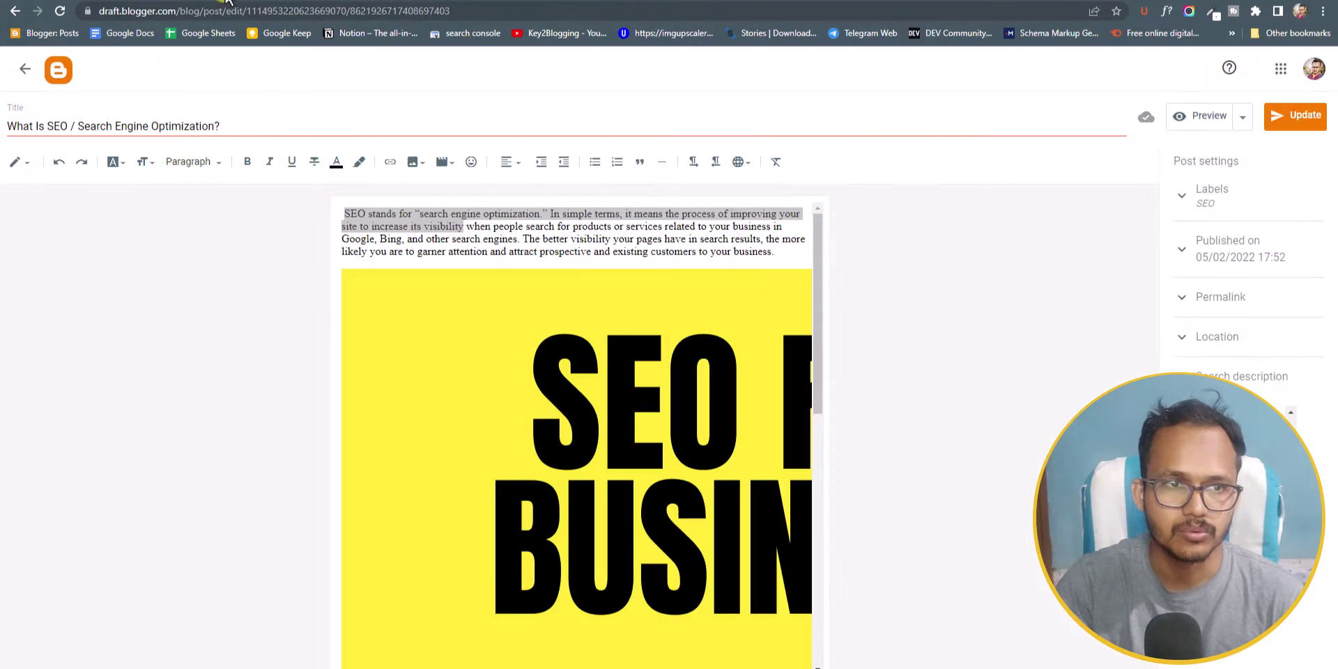
click(24, 65)
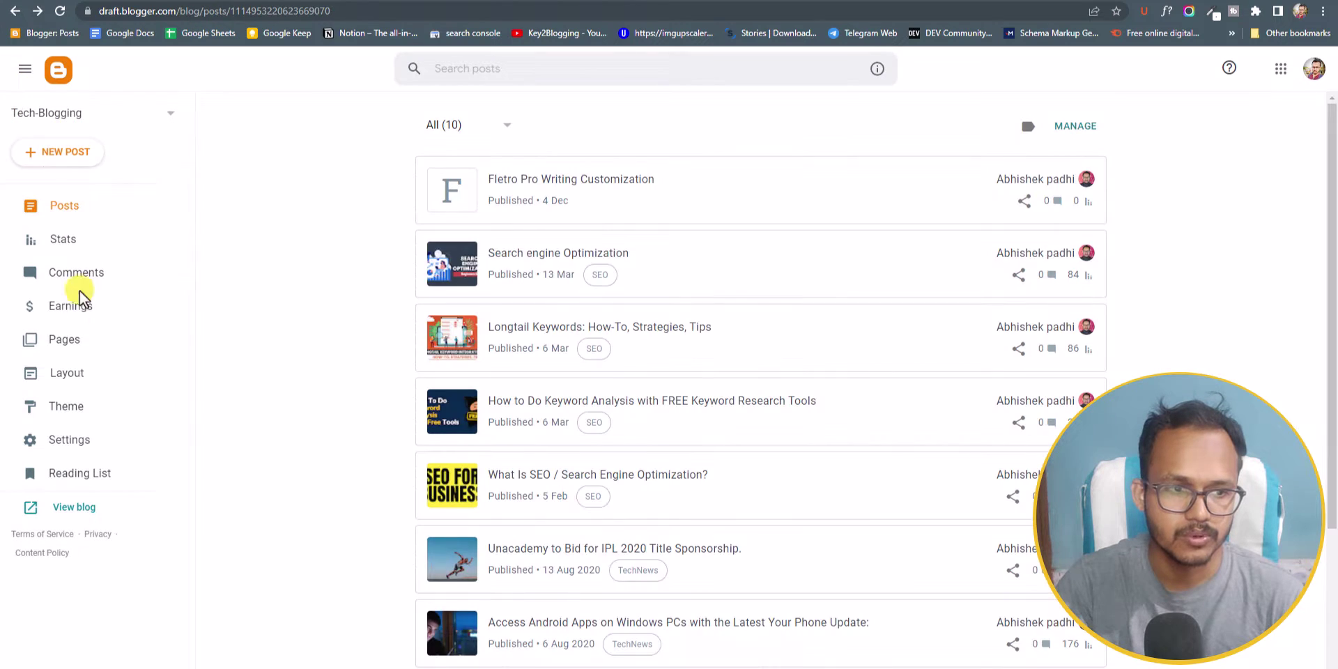
click(78, 407)
click(669, 198)
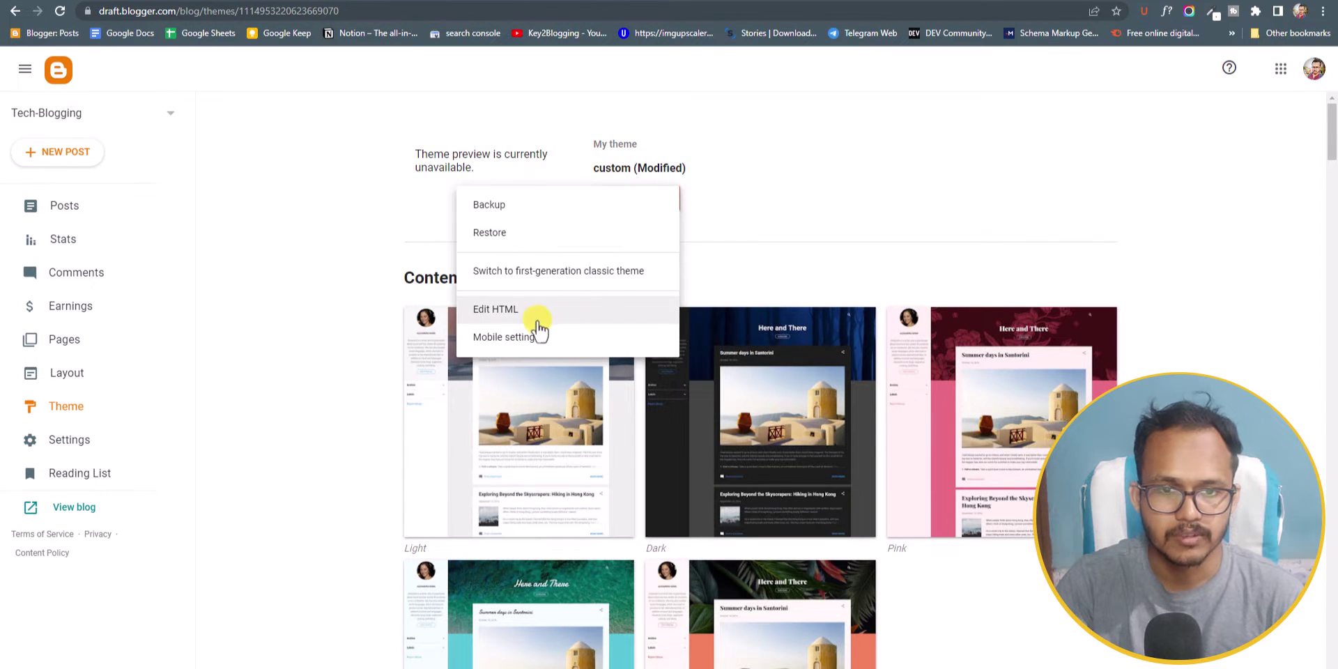
click(536, 317)
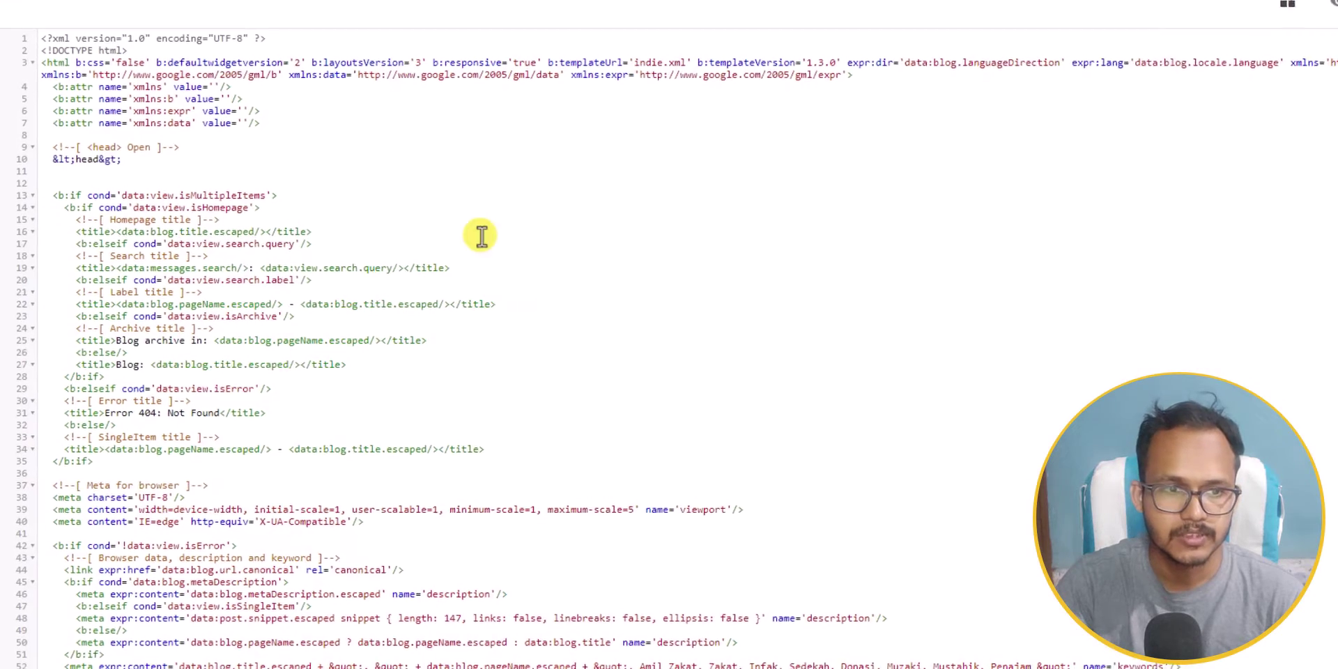
- Search the theme code for "postDescription" and go through the matches to the Post Description div below the post title code
click(399, 195)
key(ctrl+f)
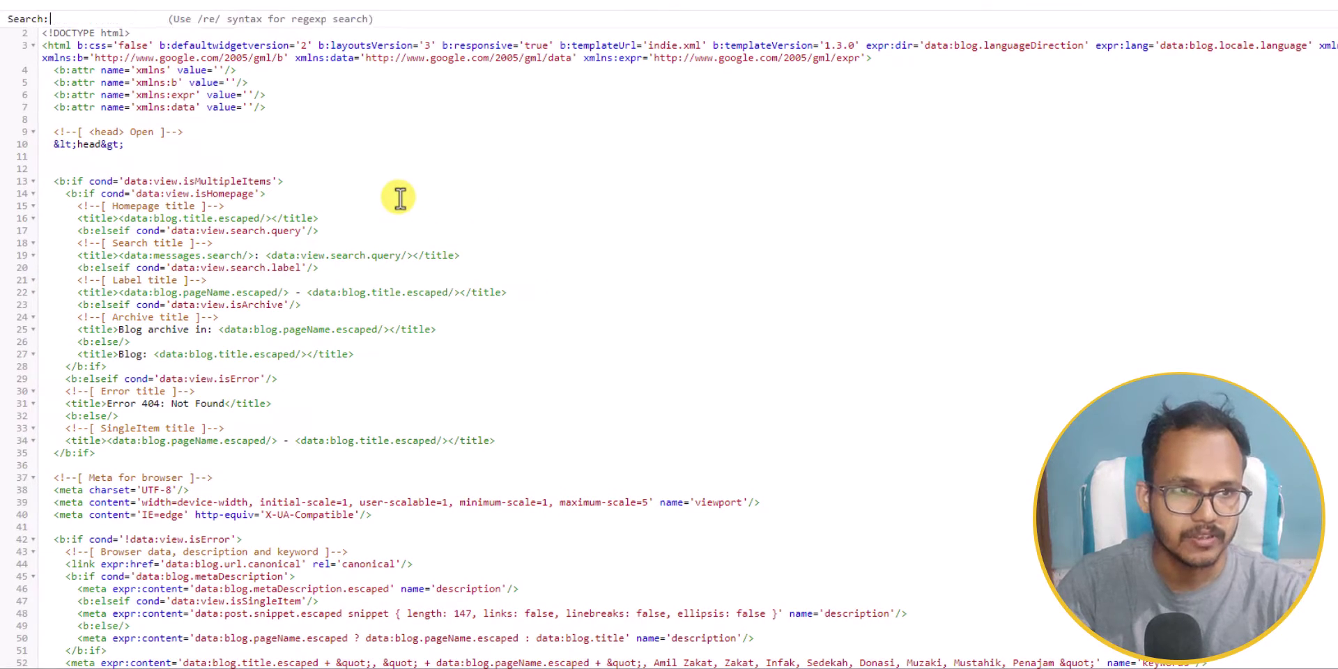
text(postDescription)
key(Return)
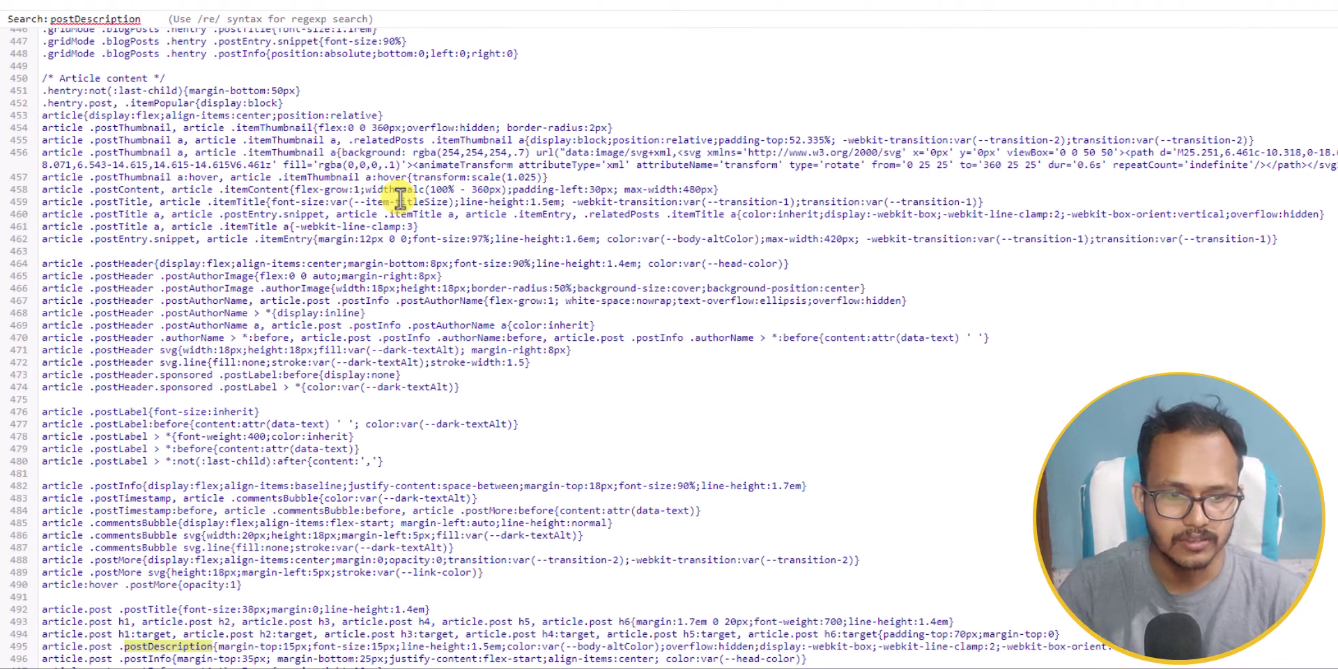
key(Return)
key(Return)
key(Return)
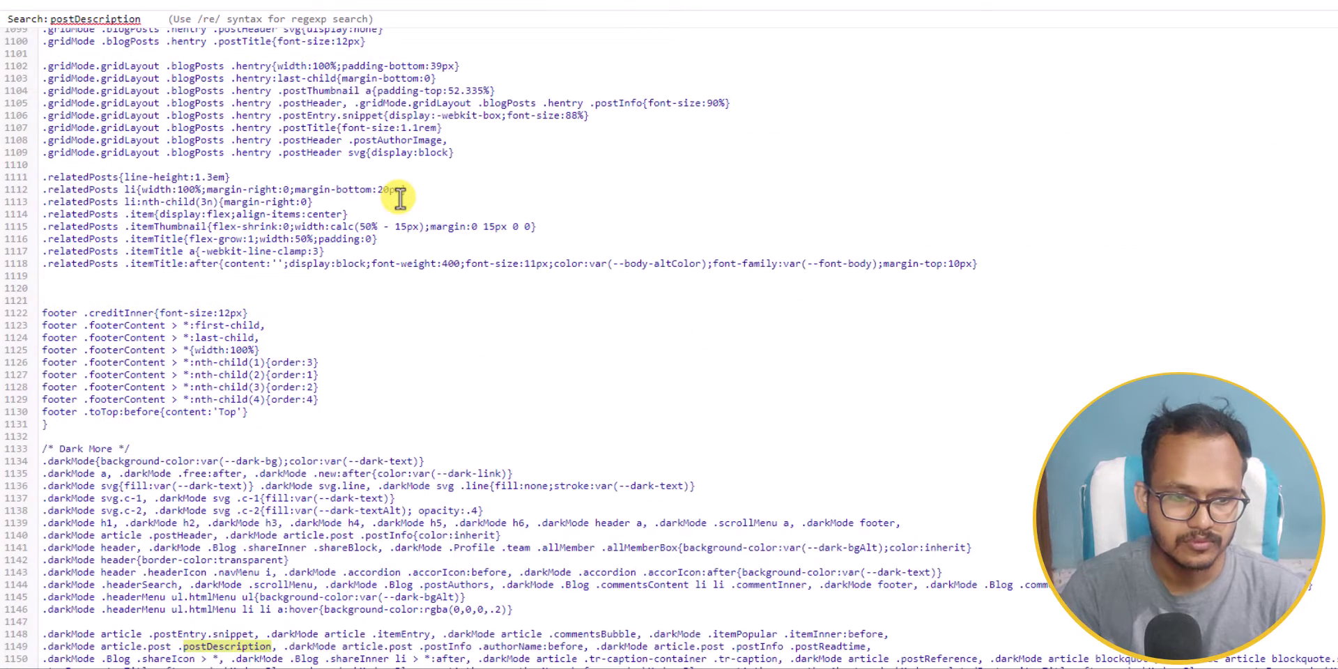
scroll(408, 202, down, 6)
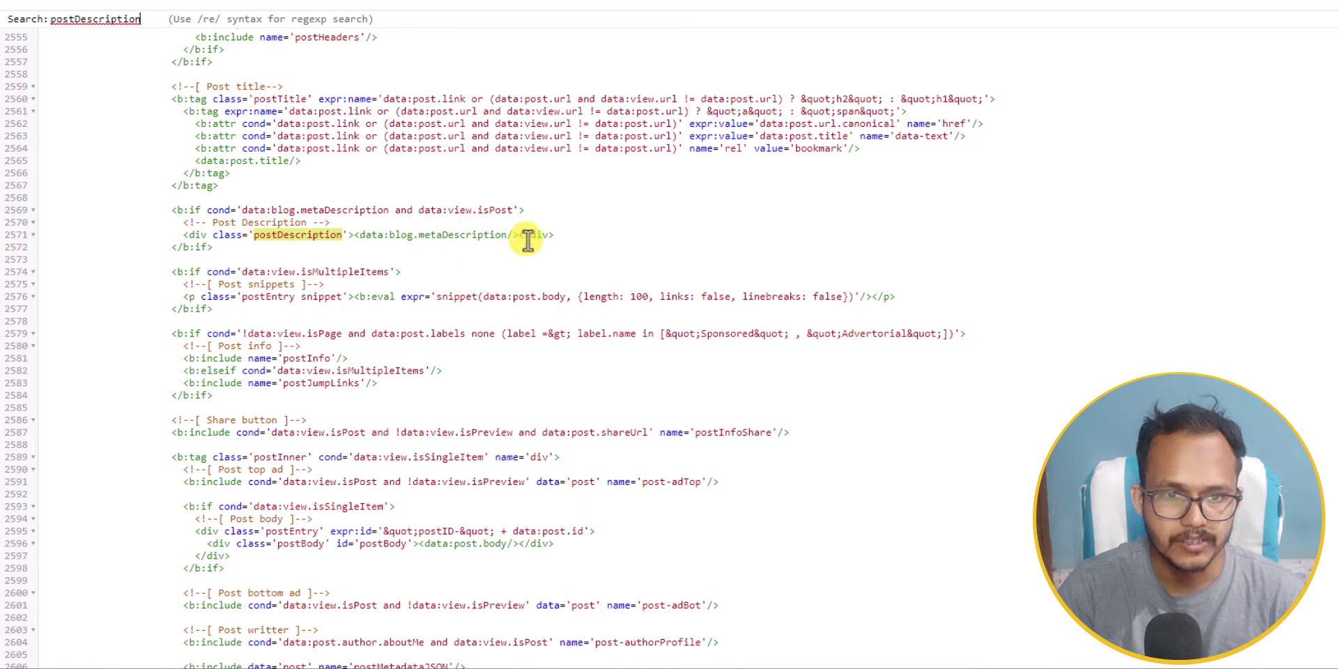
- Comment out the postDescription div line by wrapping it in <!-- and -->
click(569, 234)
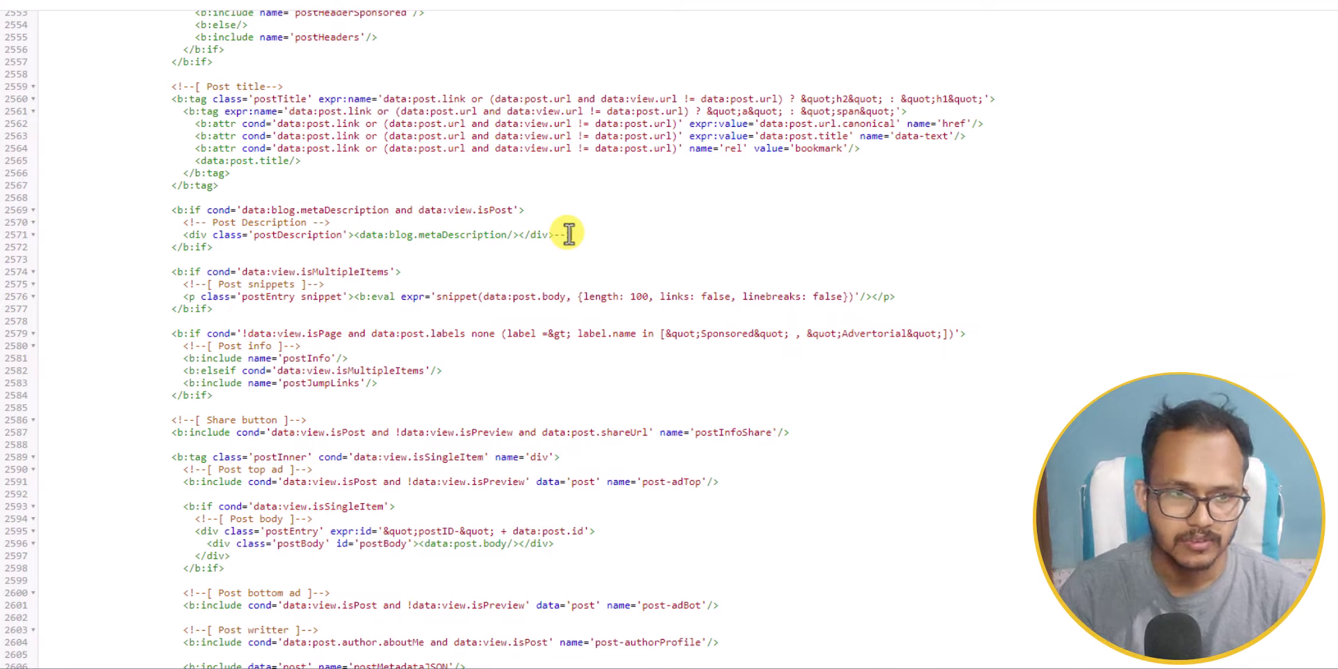
click(186, 235)
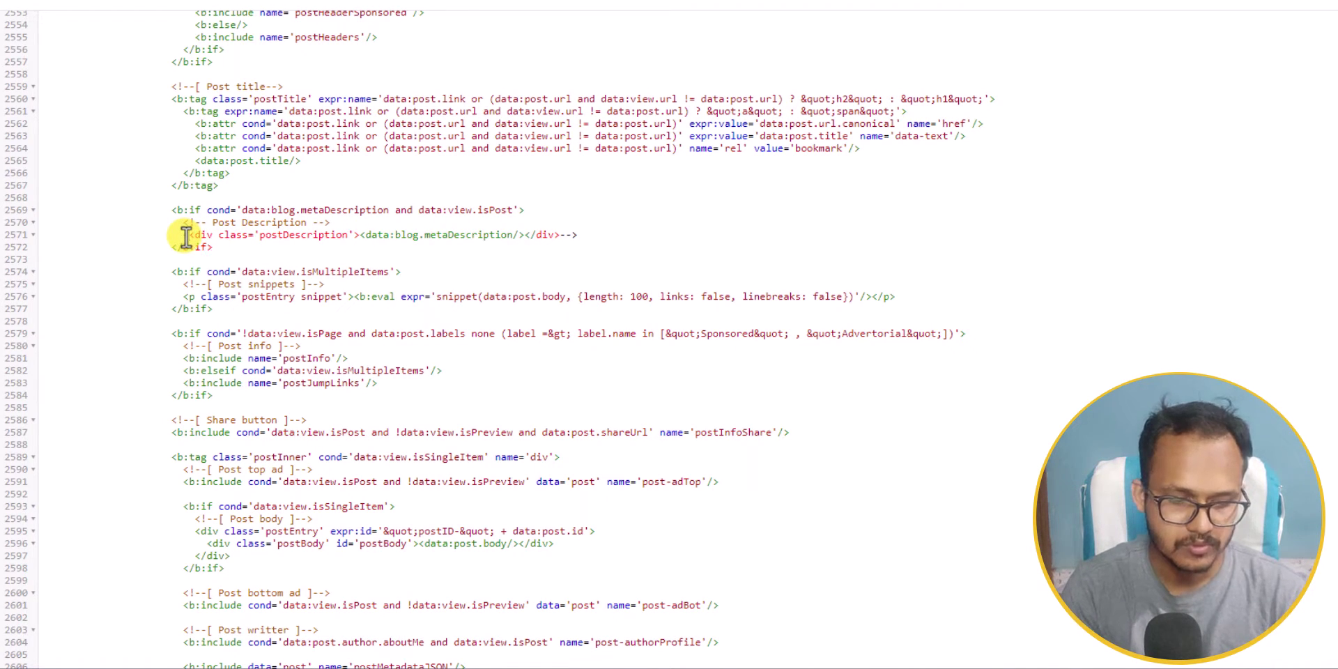
text(--)
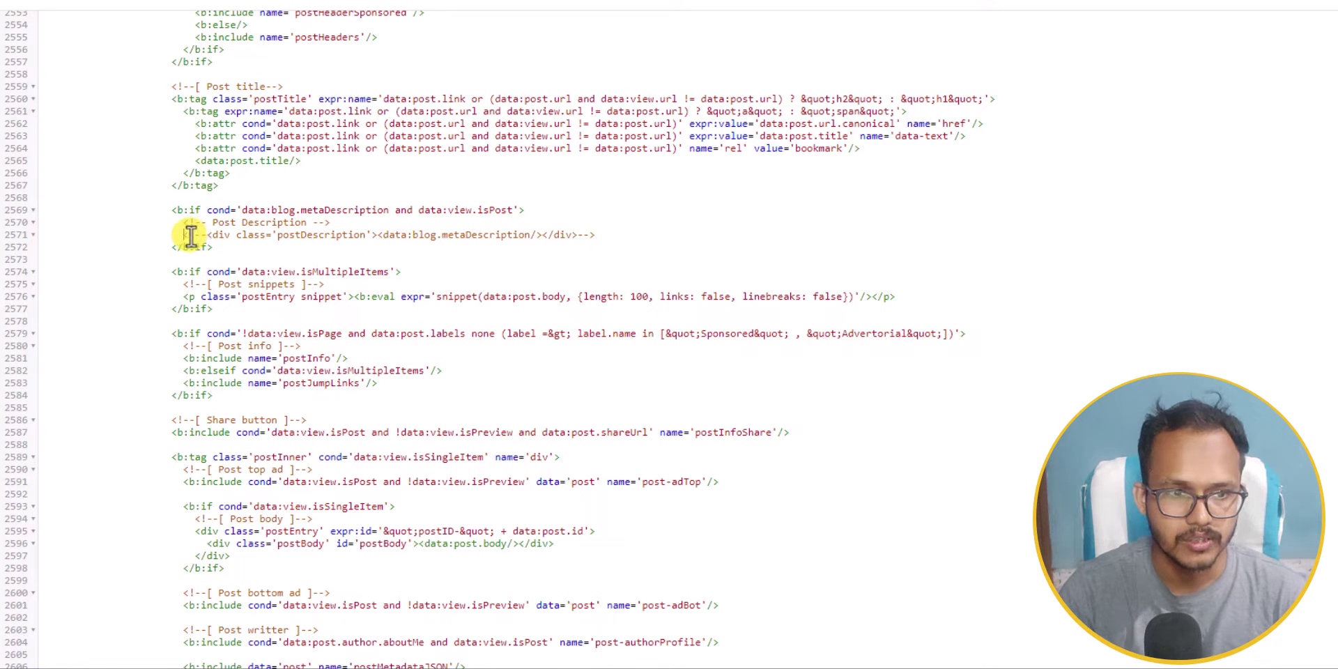
- Delete the postDescription div line and the b:if block with the metaDescription condition that surrounds it
drag(183, 235, 619, 233)
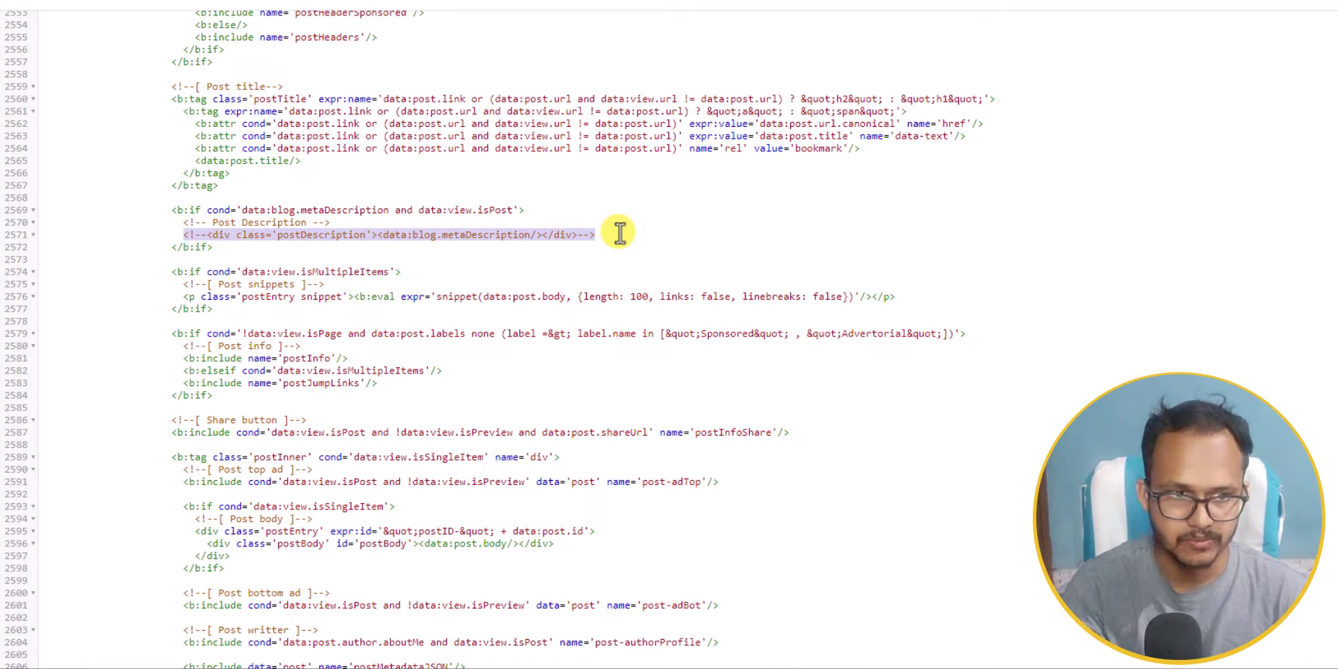
key(BackSpace)
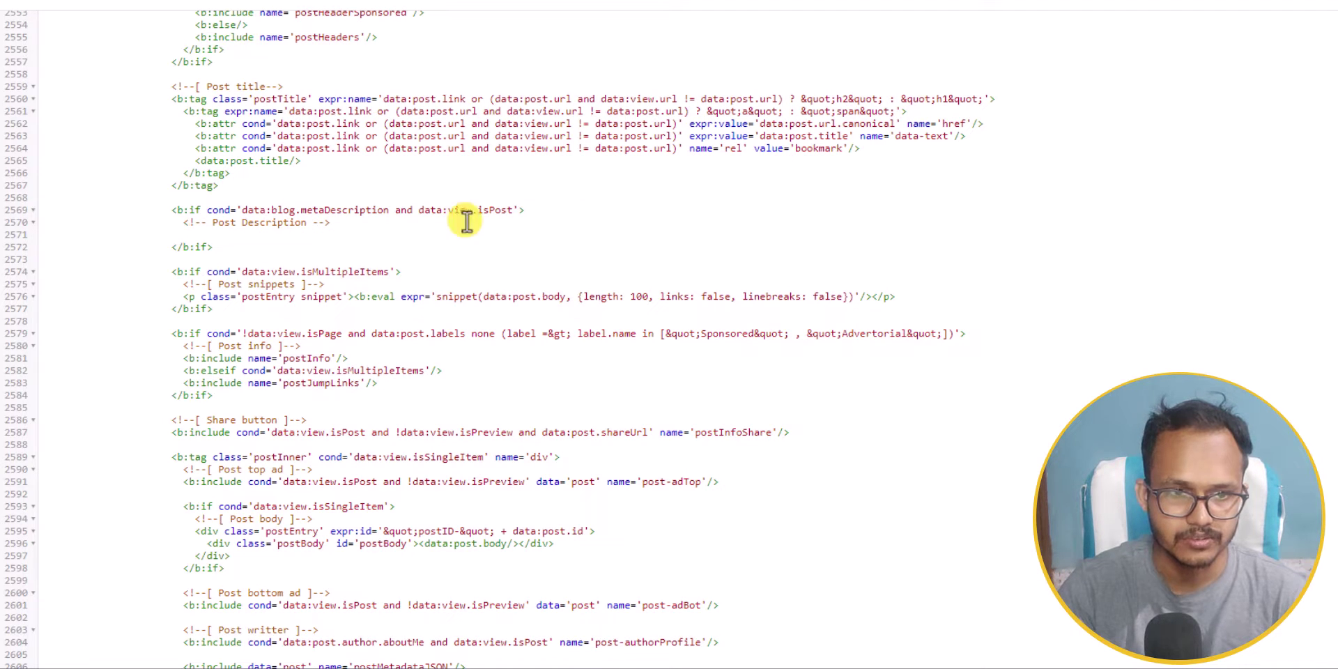
drag(214, 248, 156, 214)
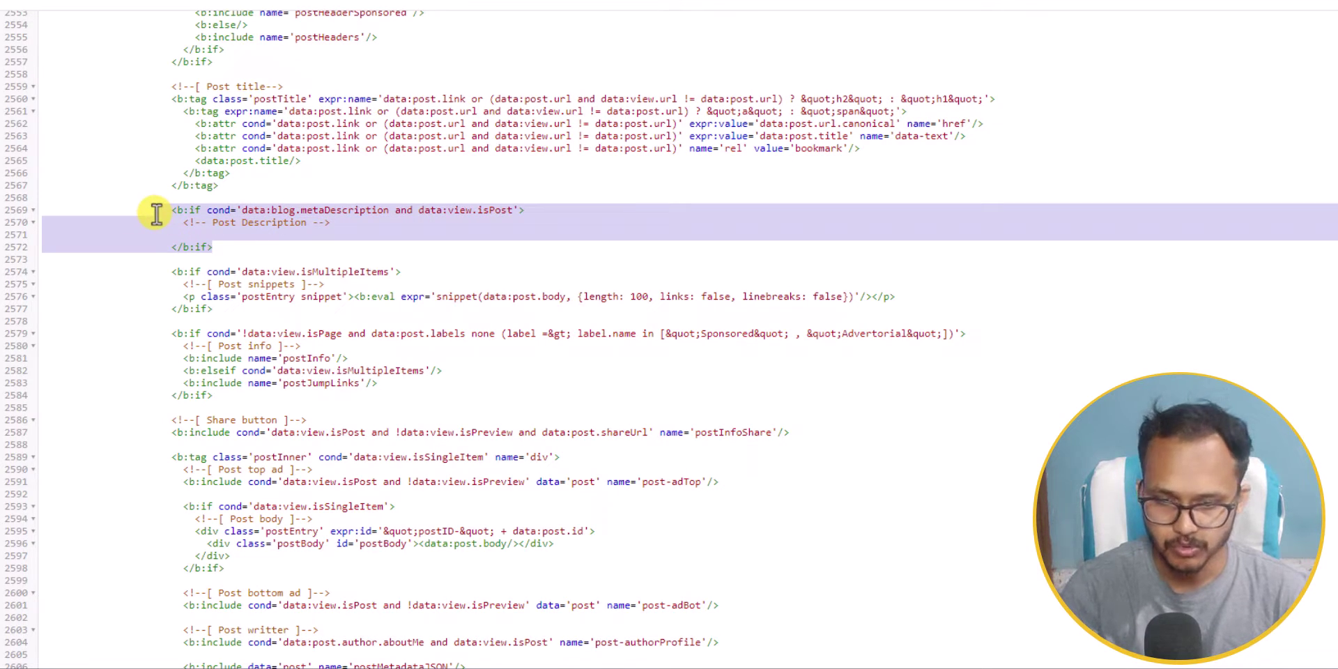
key(BackSpace)
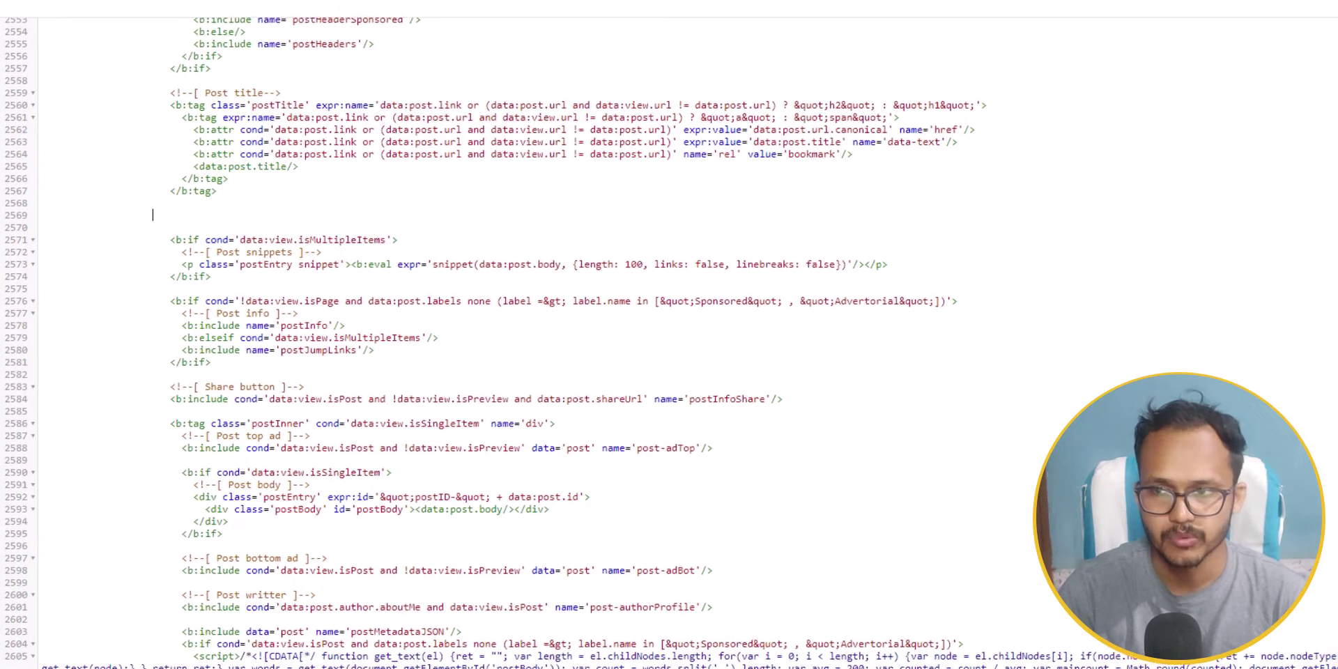
- Save the theme code and reload the live post to check the area under its title
click(1294, 113)
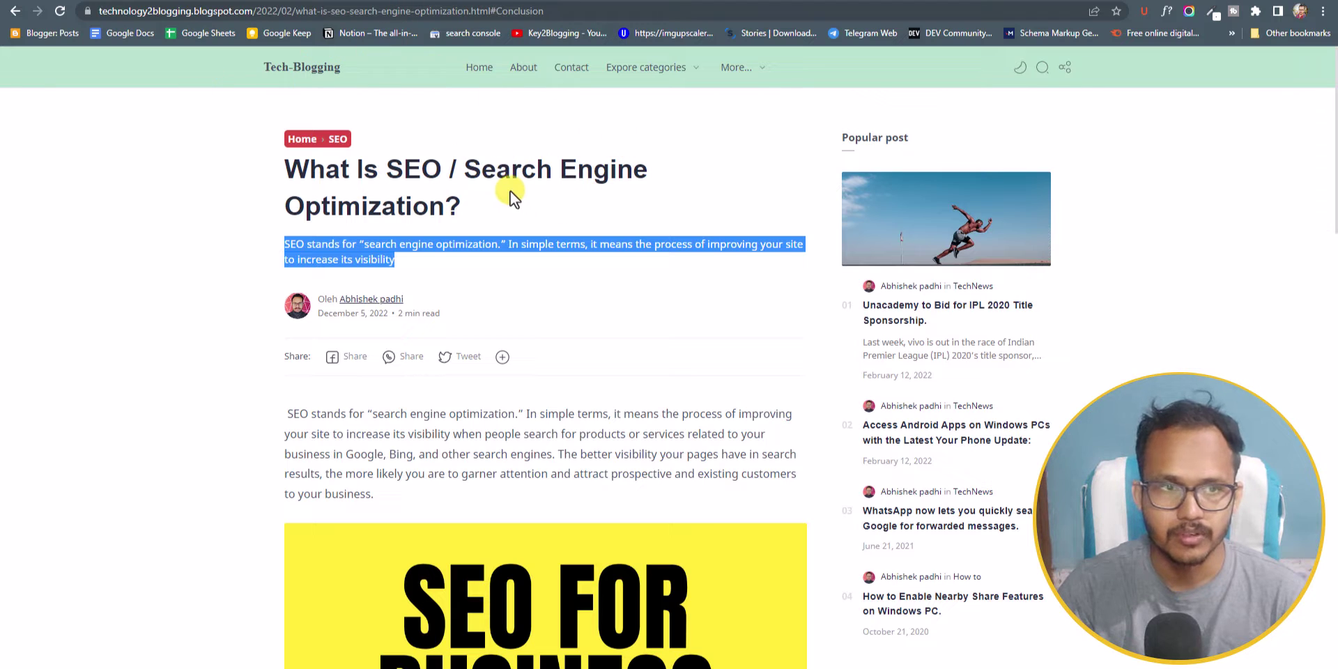
click(60, 13)
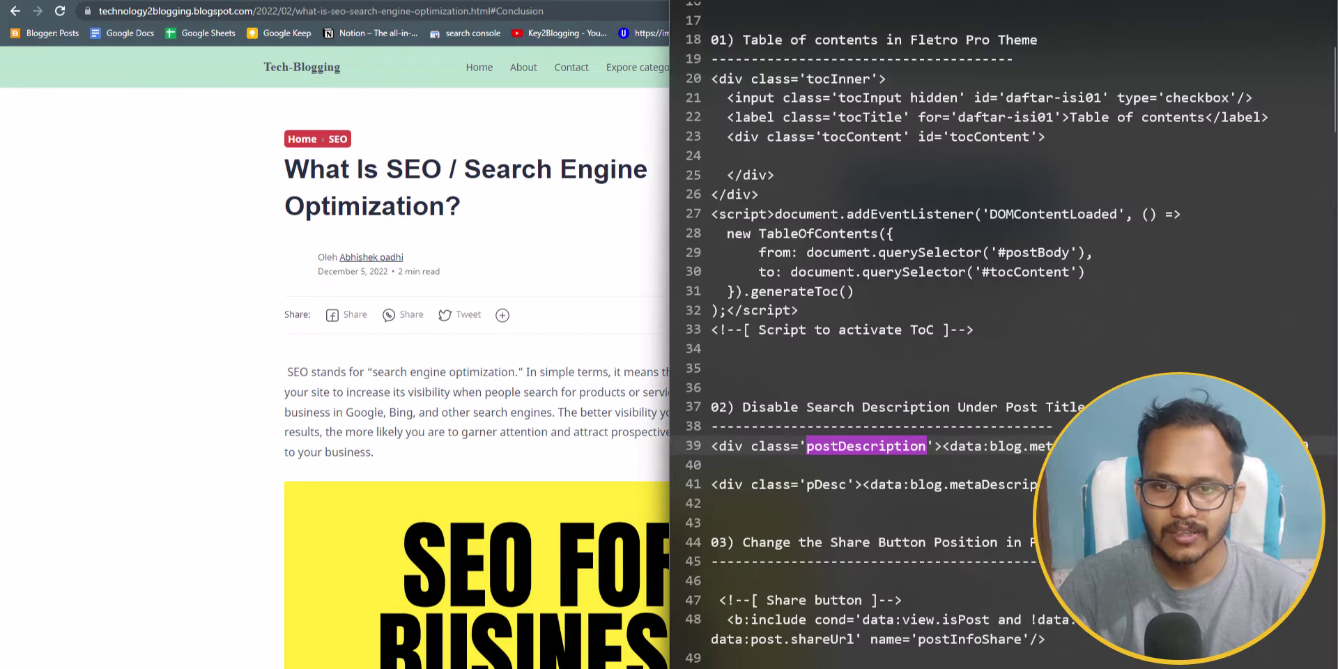
- Review the customization list in the notes and examine where the share buttons sit in the live post
scroll(938, 263, up, 5)
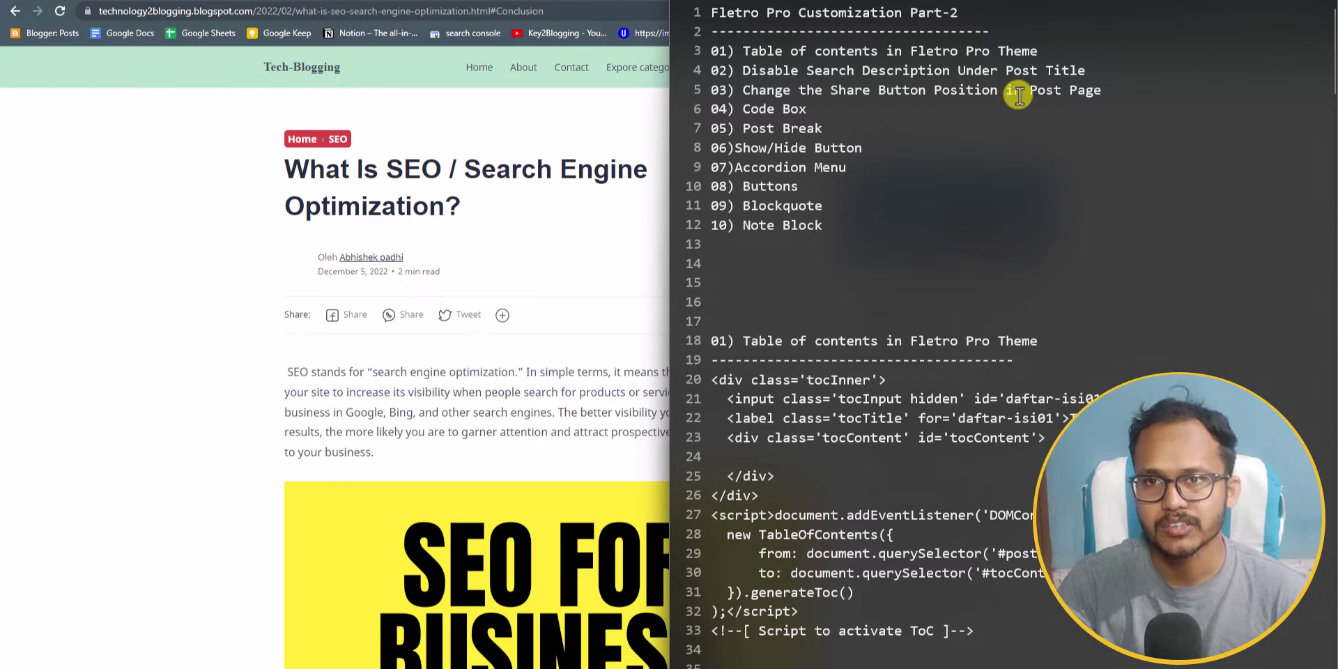
click(1221, 19)
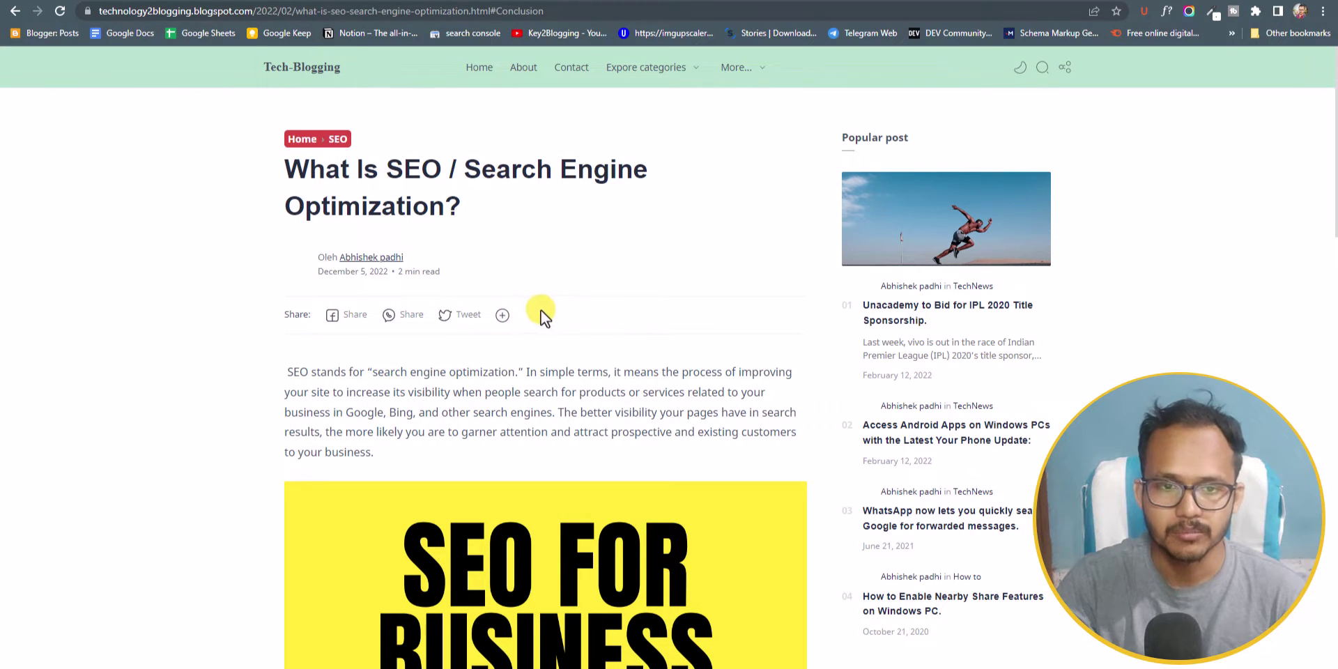
scroll(540, 310, down, 20)
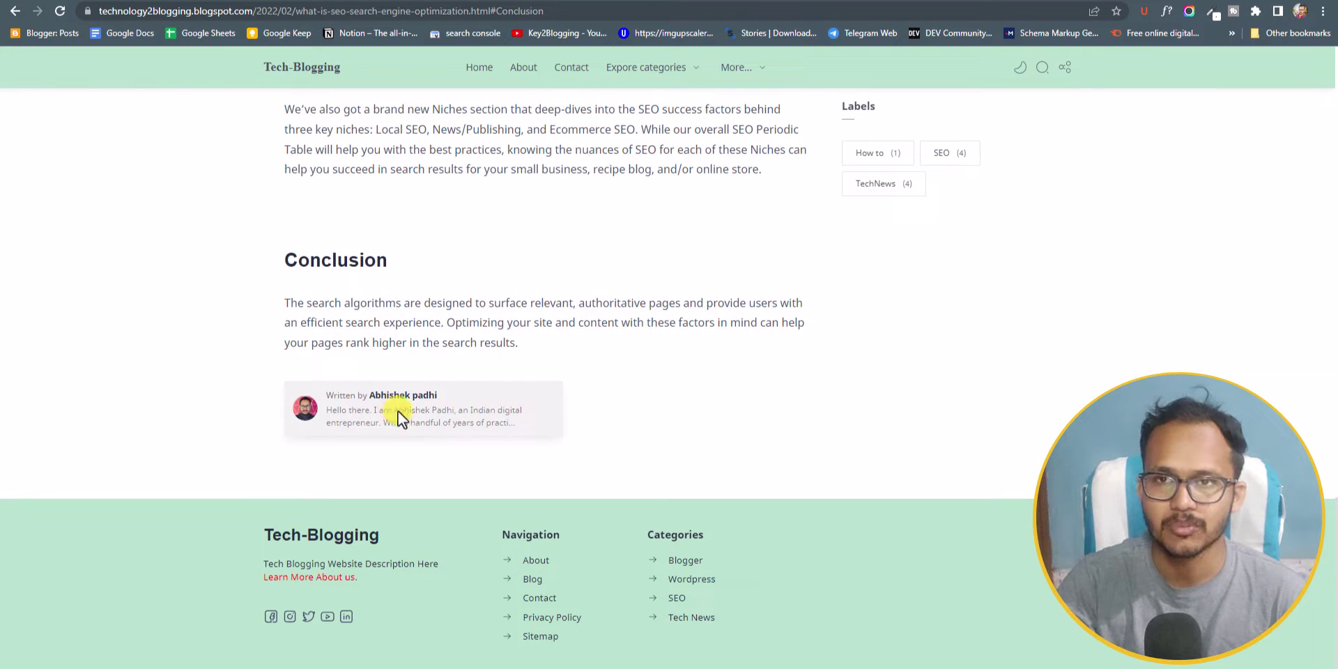
scroll(601, 362, up, 15)
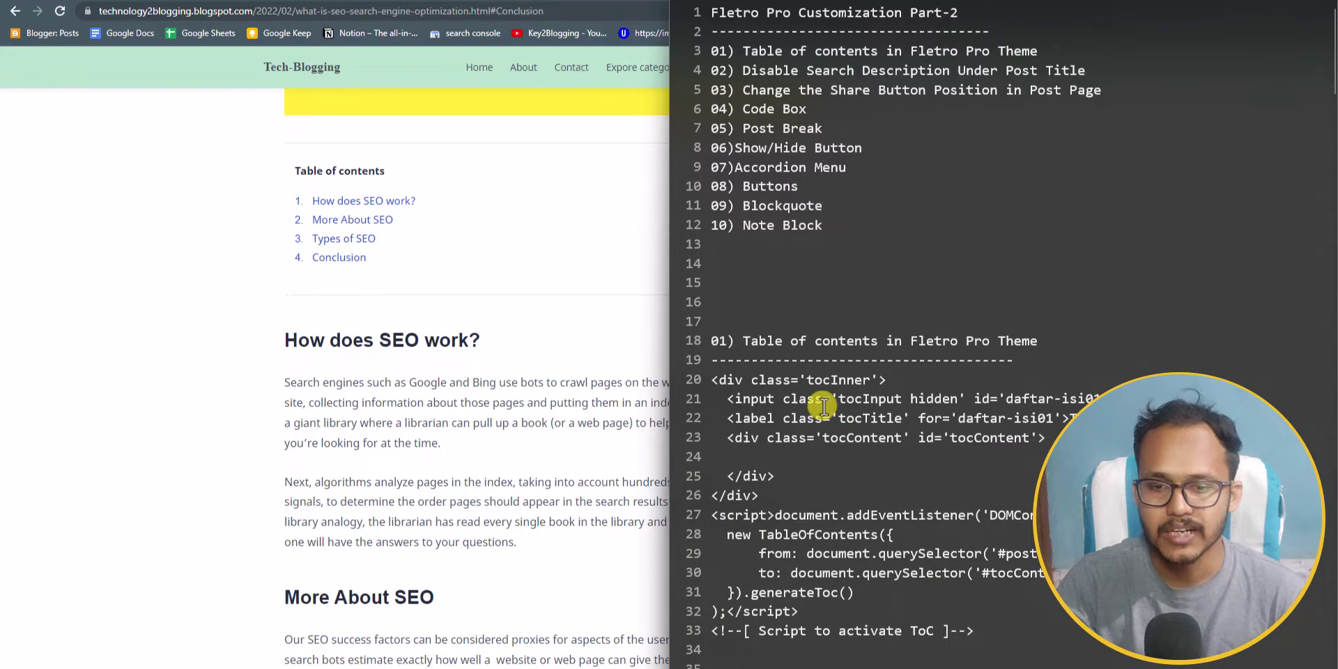
- Take the text "Share button" from section 03 of the notes and search the theme code for it
scroll(830, 428, down, 9)
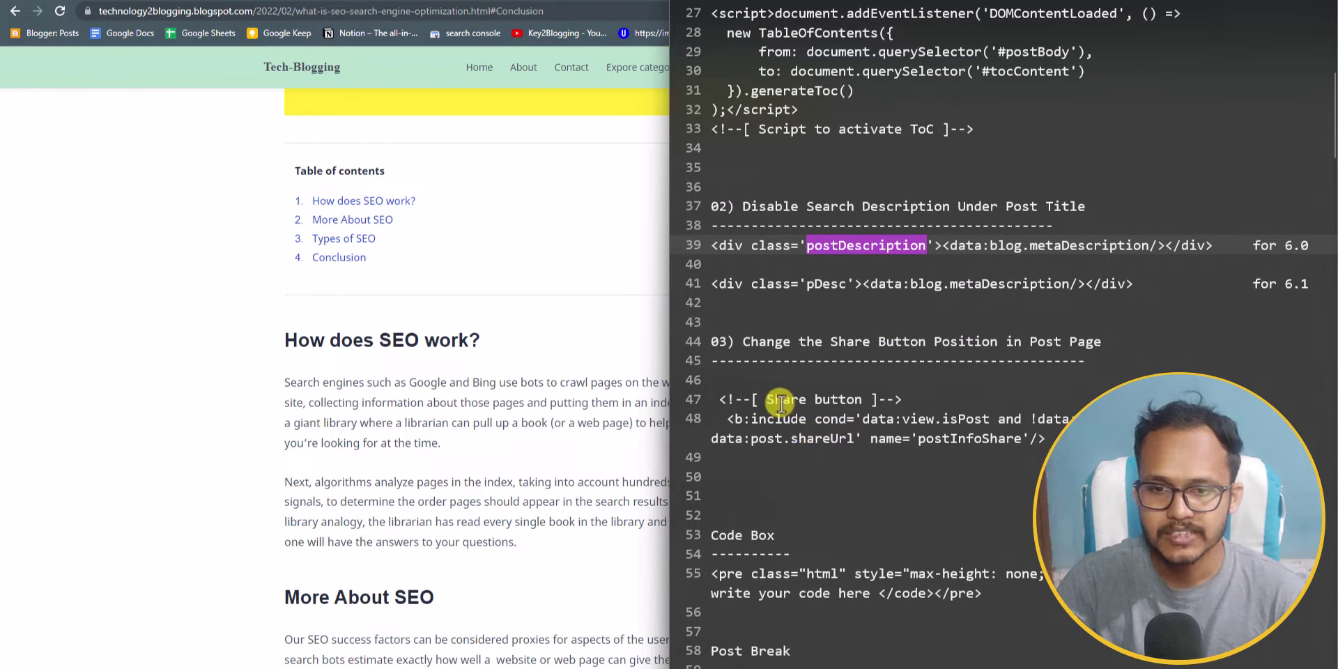
drag(766, 399, 858, 400)
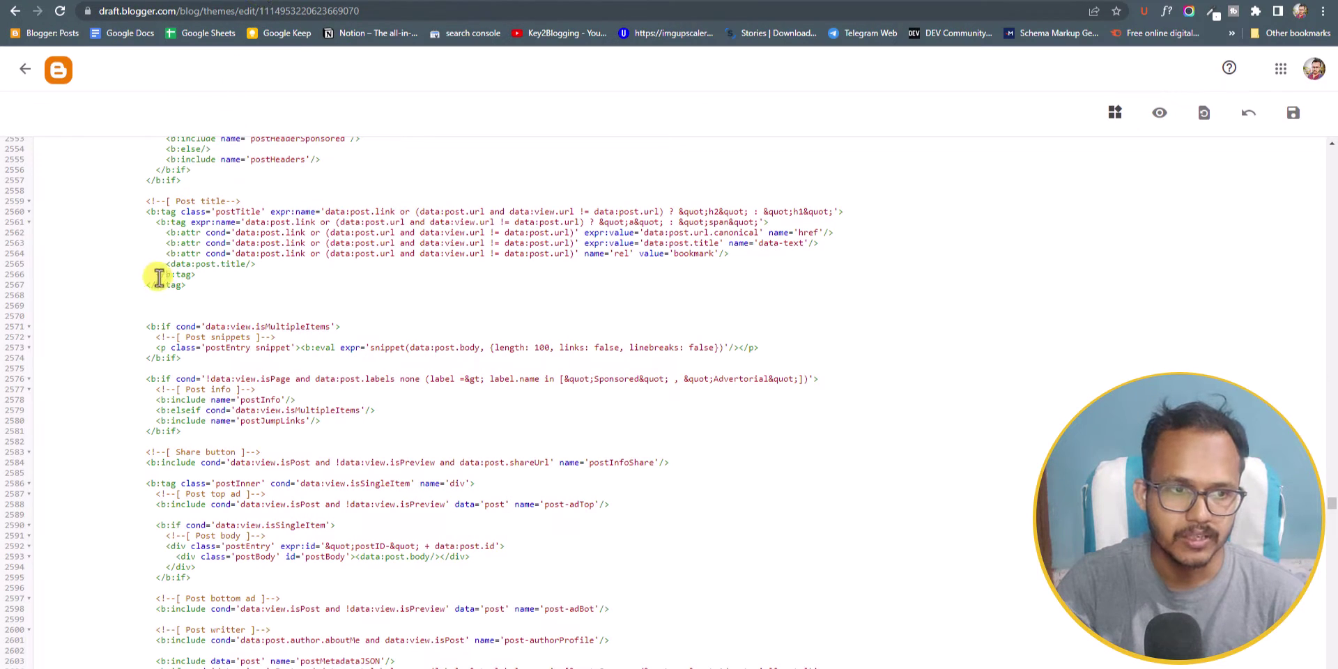
click(60, 301)
key(Return)
key(Return)
key(ctrl+f)
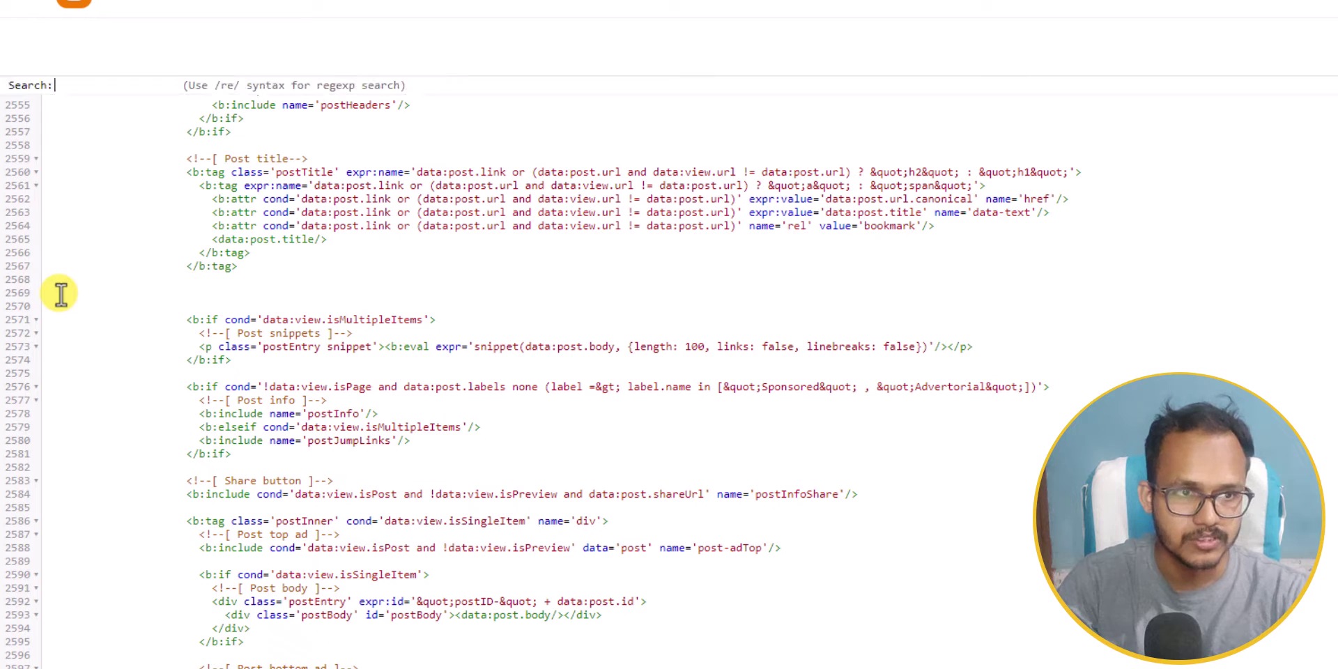
text(Share button)
key(Return)
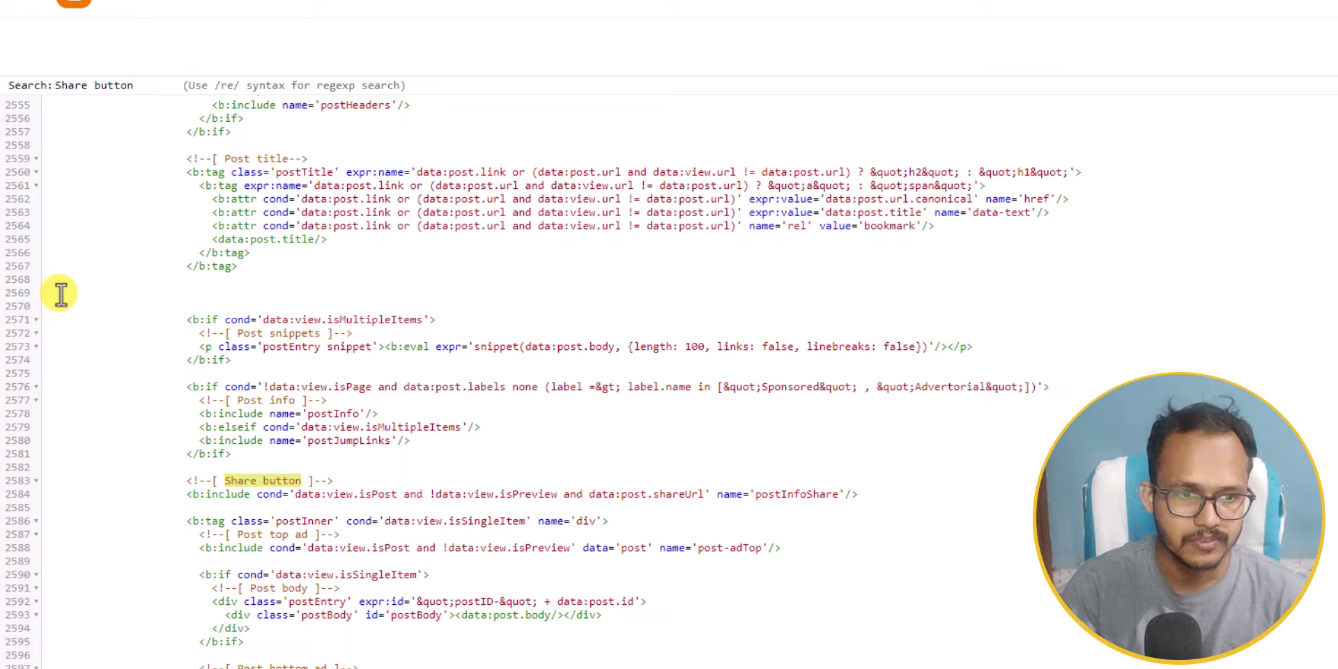
scroll(269, 487, down, 3)
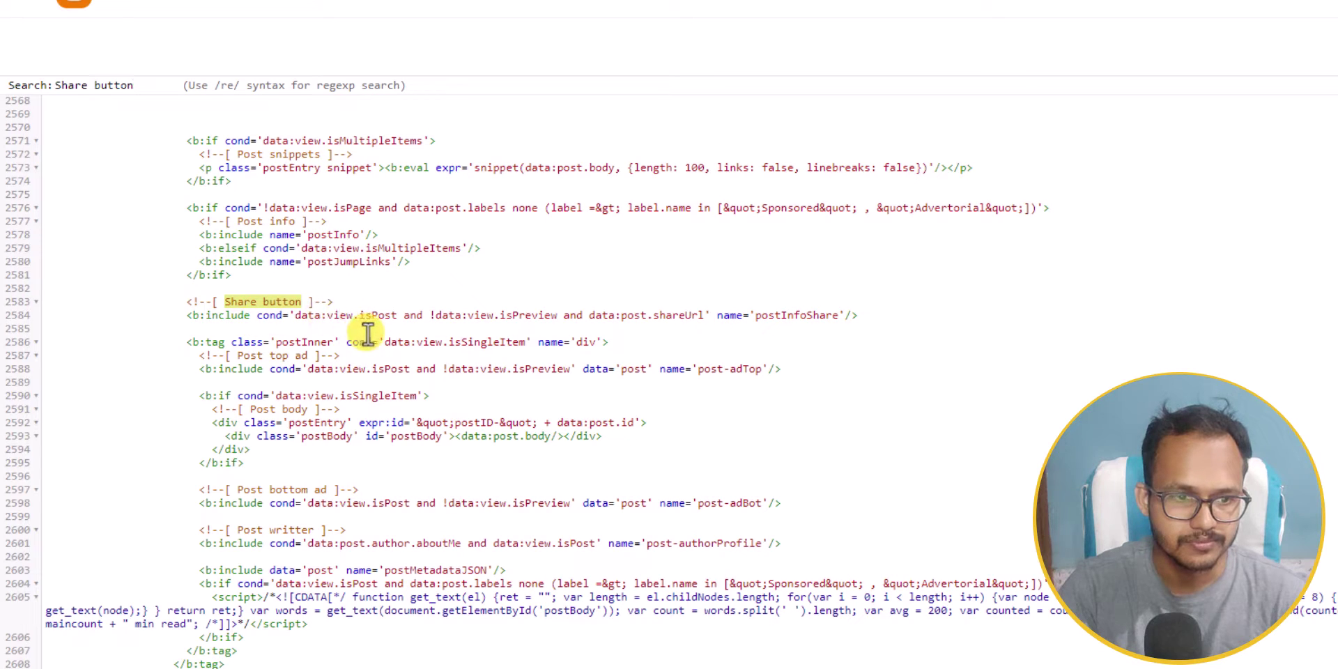
- Move the Share button comment and its postInfoShare include line from above the postInner tag to just below the Post bottom ad include
click(188, 301)
drag(187, 301, 869, 310)
key(ctrl+c)
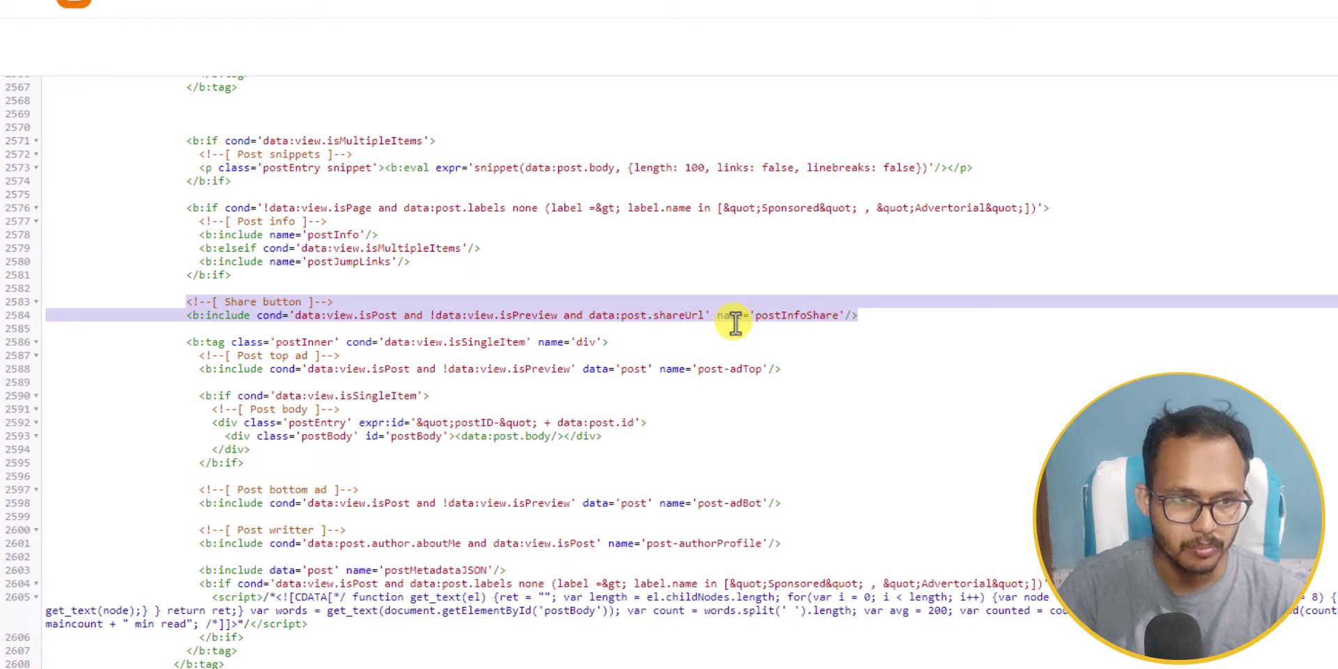
key(BackSpace)
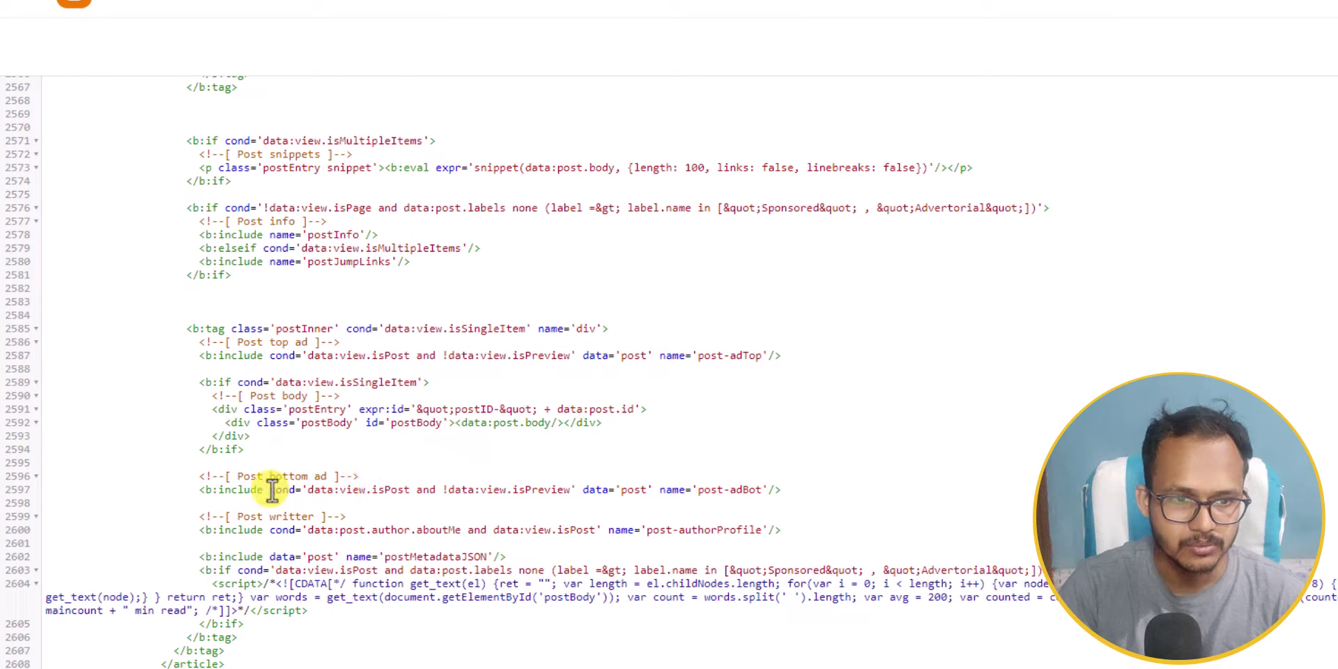
click(830, 490)
key(Return)
key(Return)
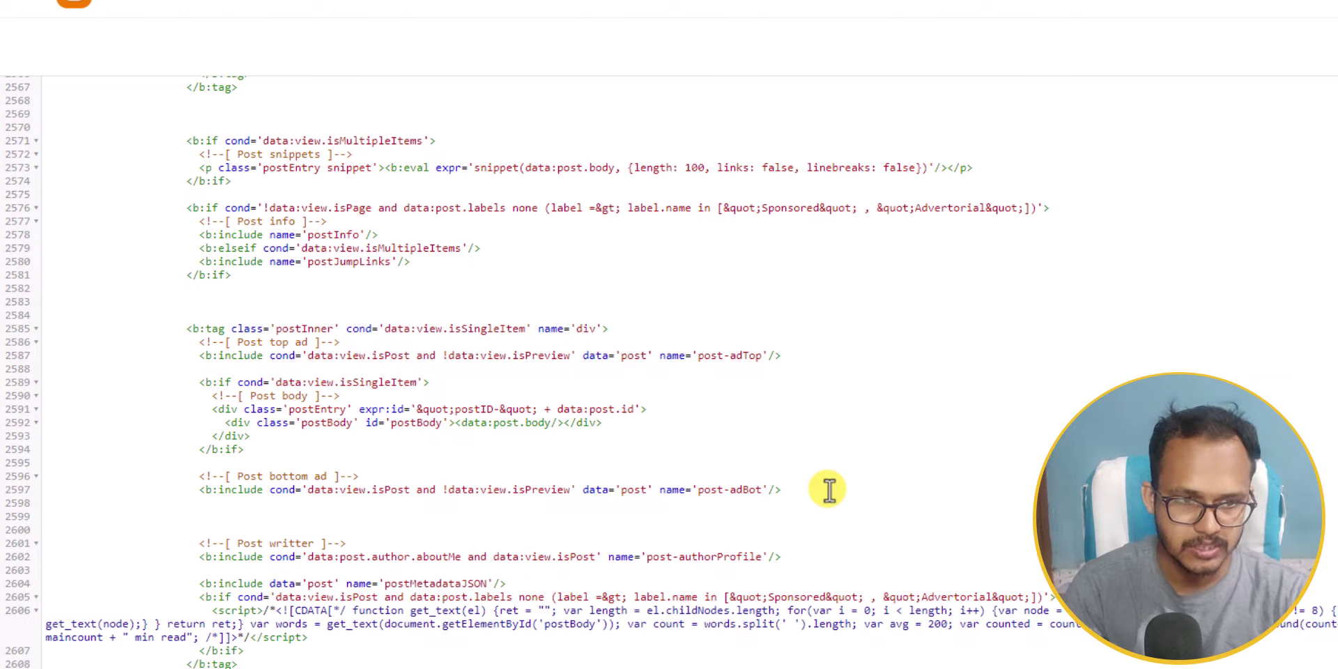
key(ctrl+v)
scroll(830, 490, down, 4)
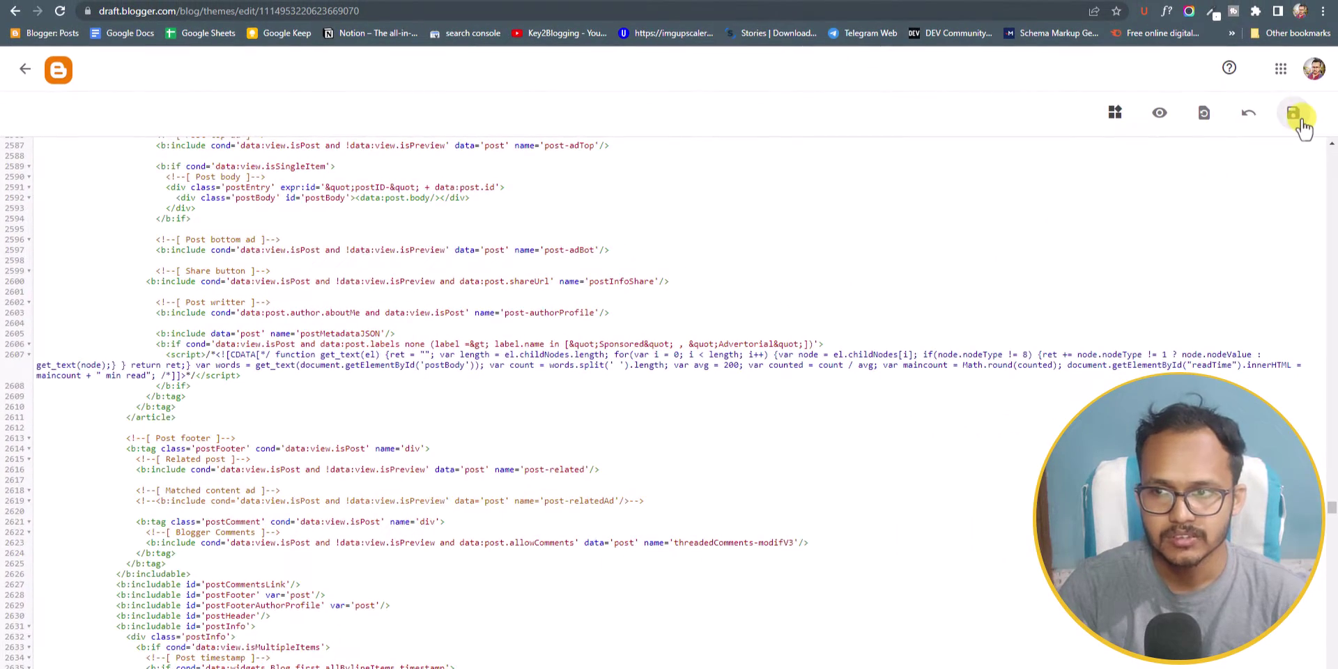
- Save the theme code and reload the live SEO post to check the share buttons' position around the title and the Conclusion
click(1303, 127)
click(671, 2)
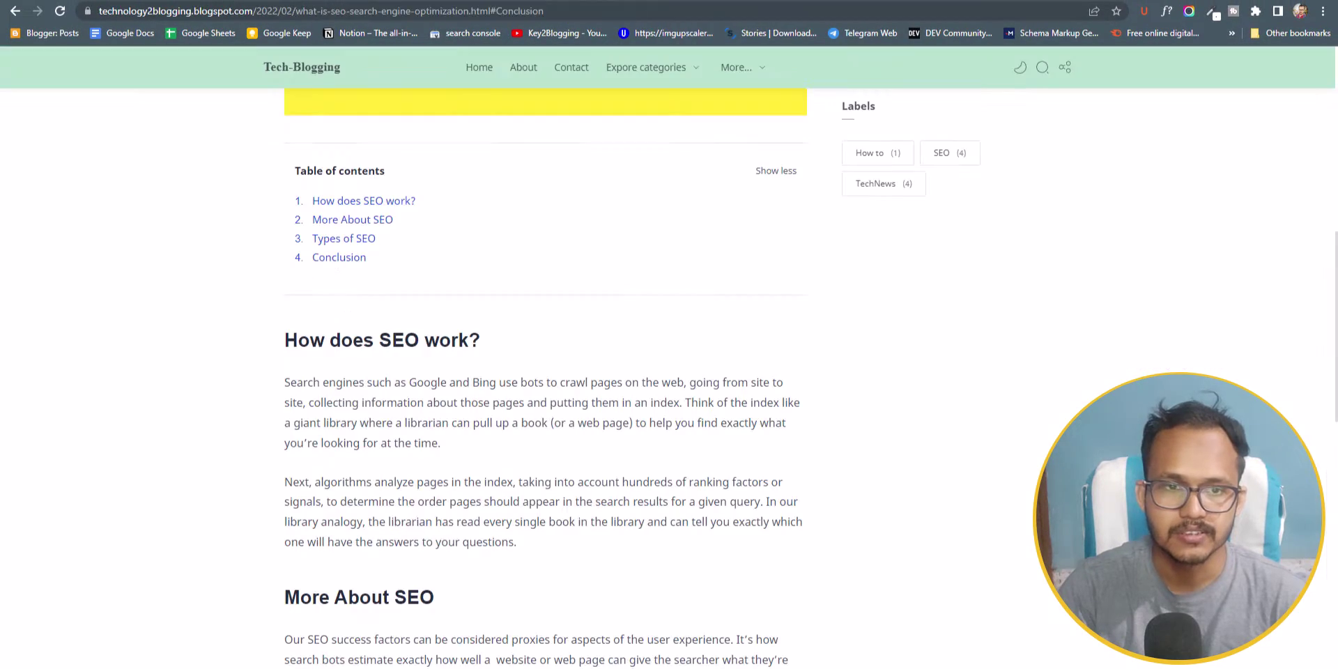
scroll(455, 279, up, 9)
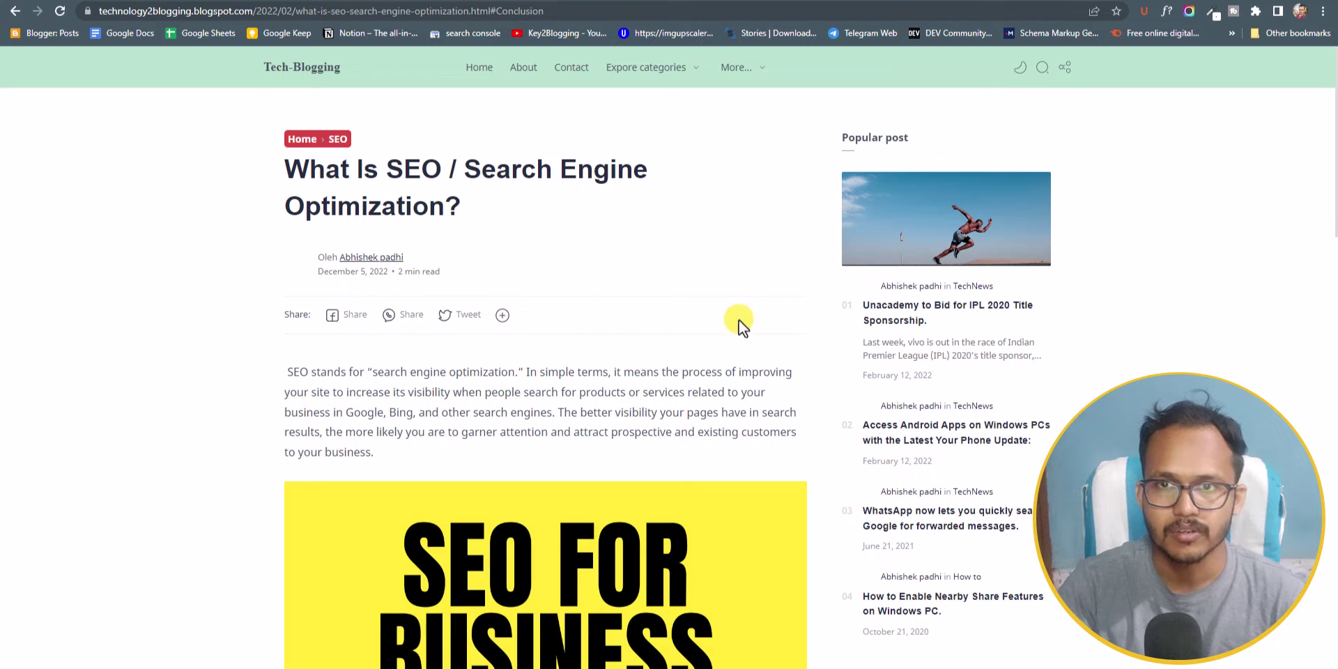
scroll(601, 310, down, 4)
key(ctrl+shift+Tab)
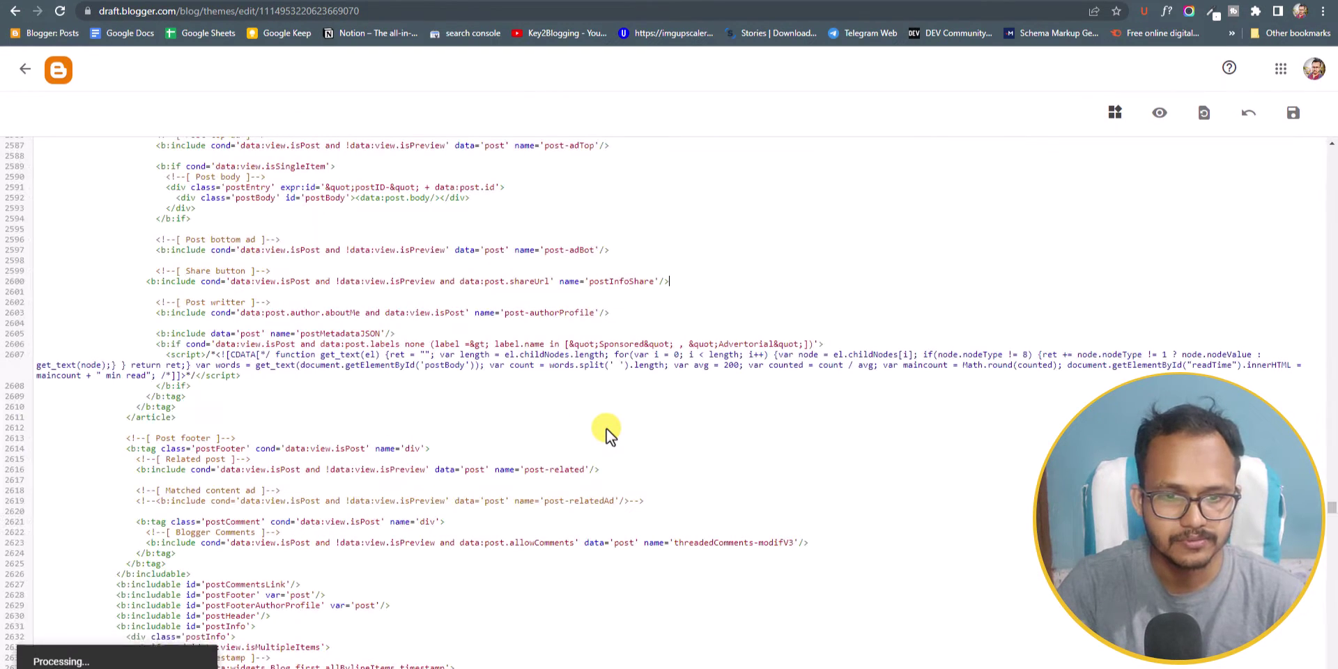
key(ctrl+Tab)
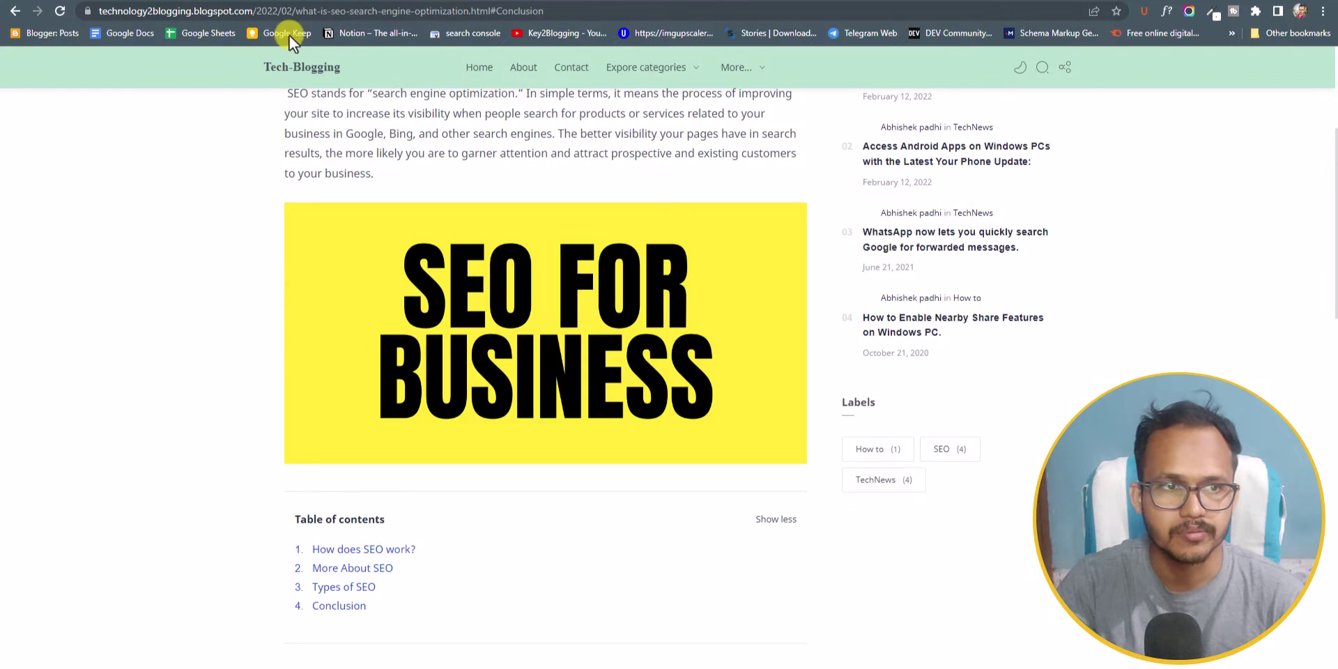
click(56, 10)
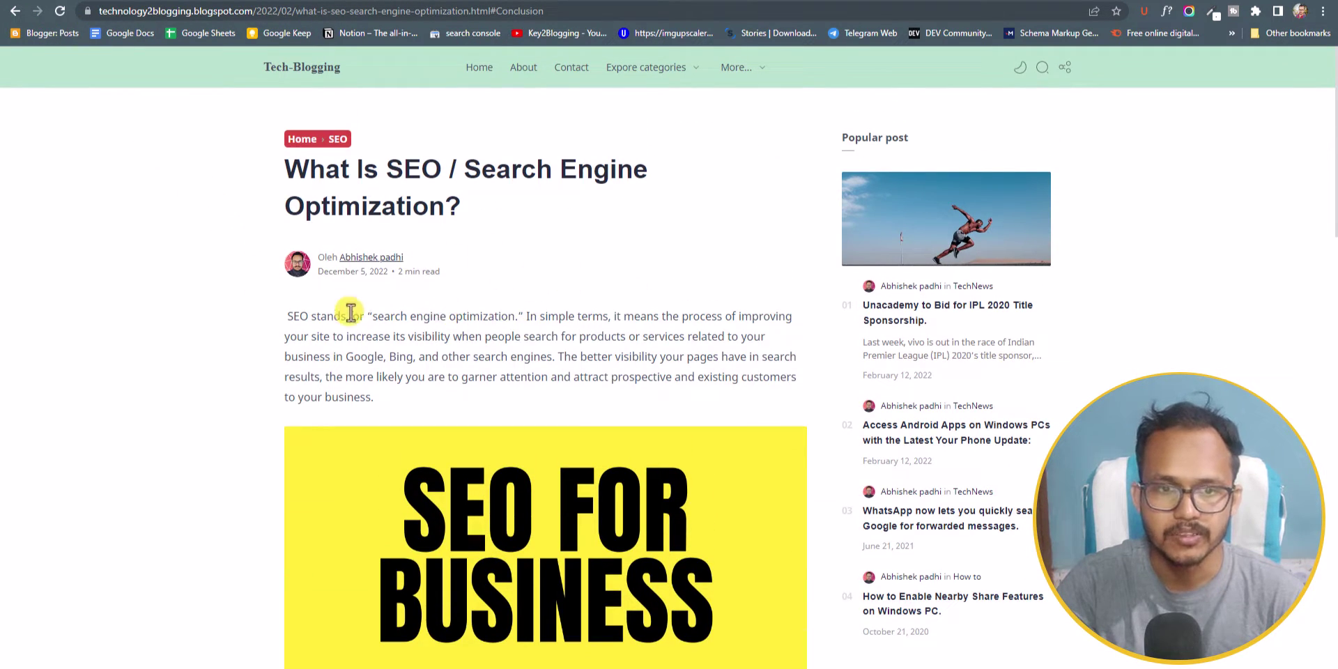
scroll(503, 299, down, 15)
scroll(505, 307, down, 8)
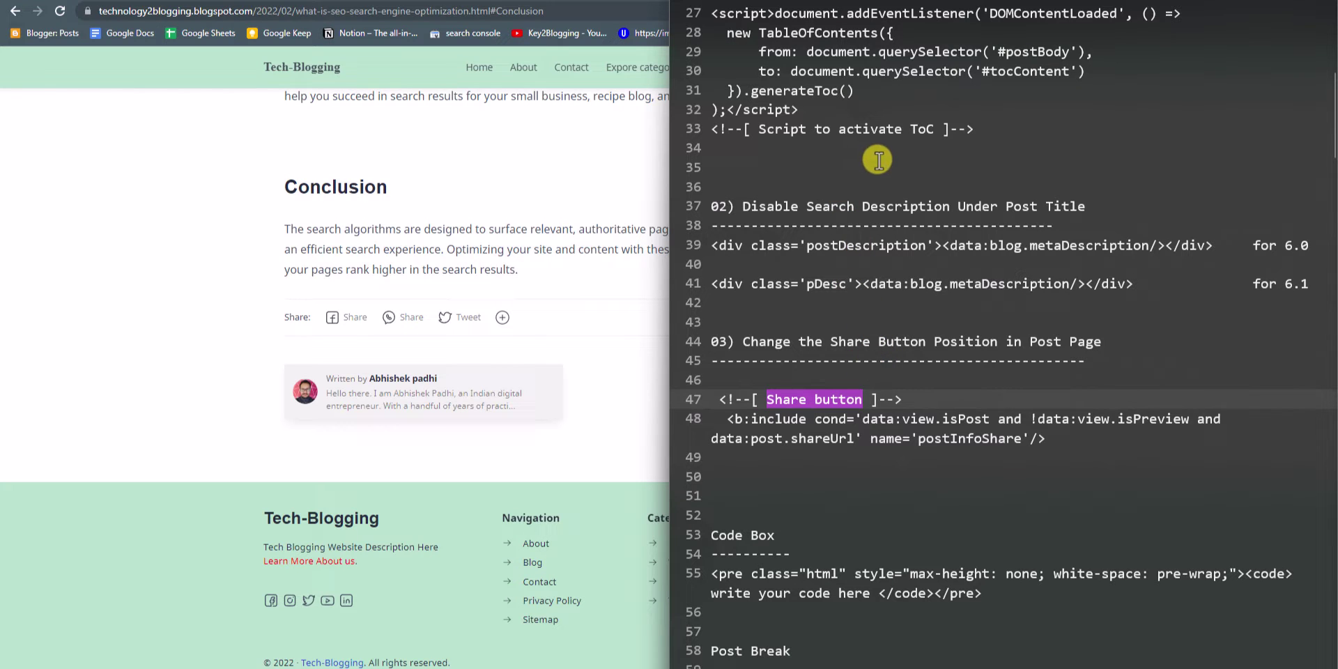
- Return to the customization list in the notes and view the Code Box examples in the Fletro Pro Writing Customization post
scroll(948, 324, up, 9)
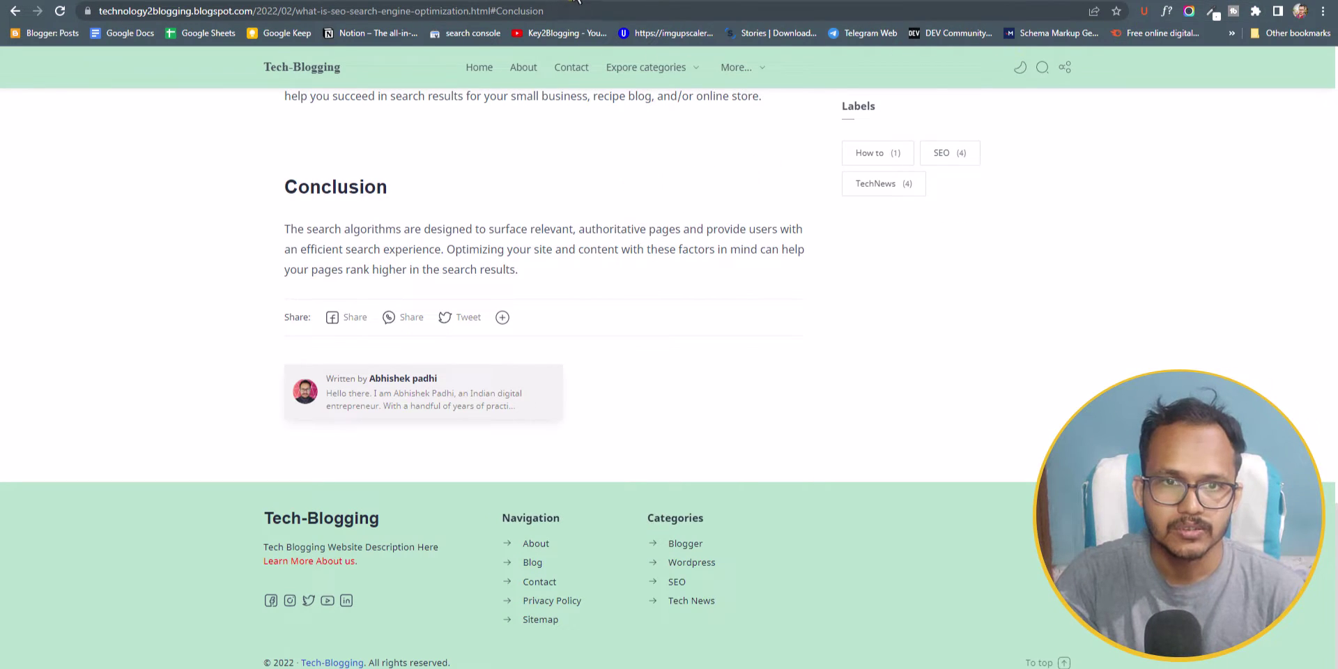
click(498, 3)
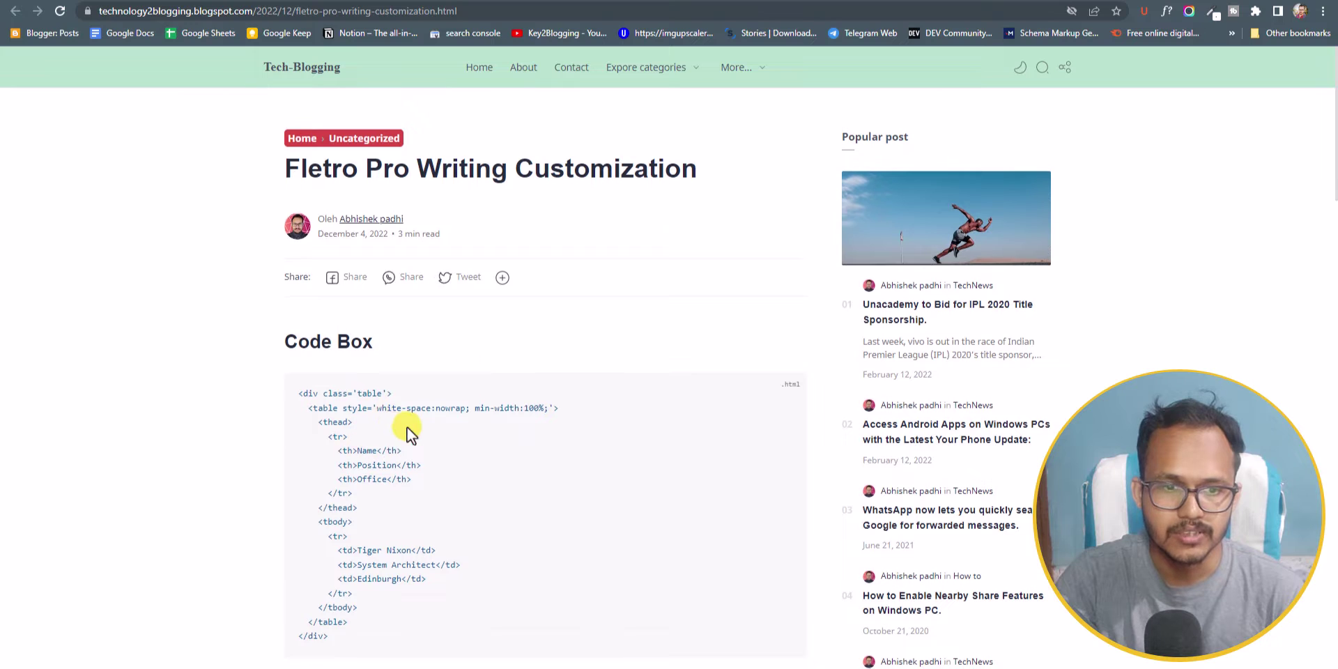
scroll(407, 428, down, 2)
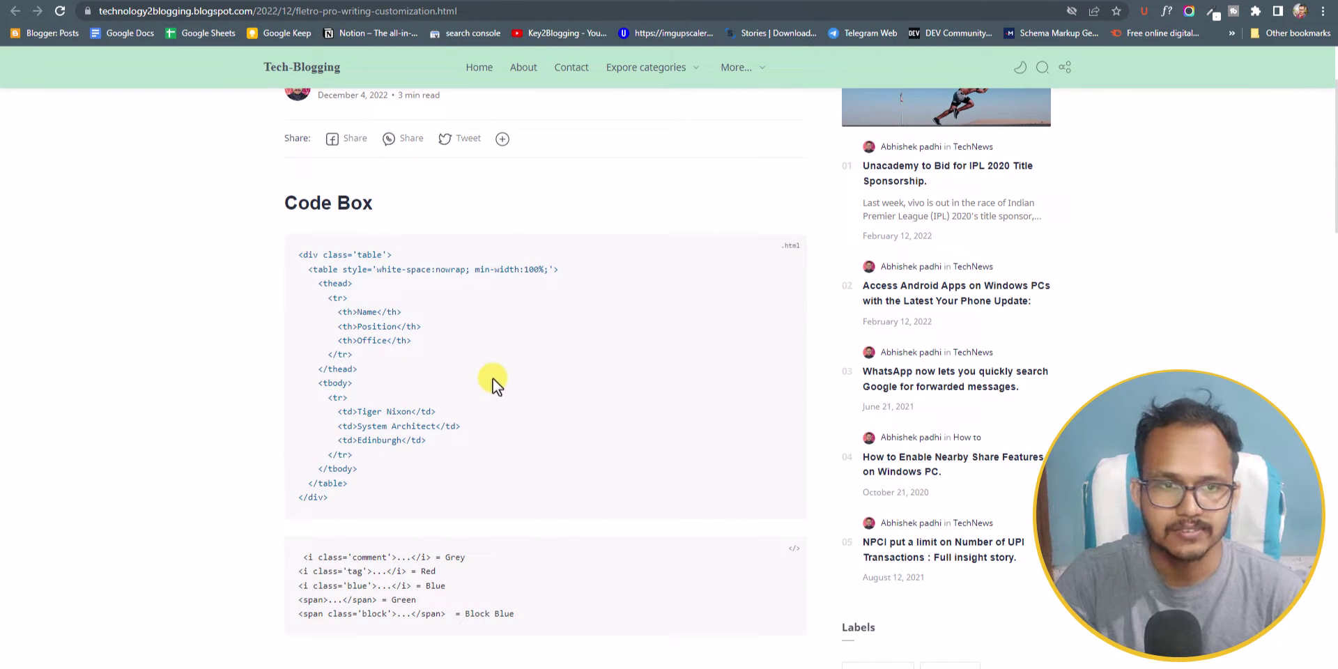
scroll(492, 378, up, 2)
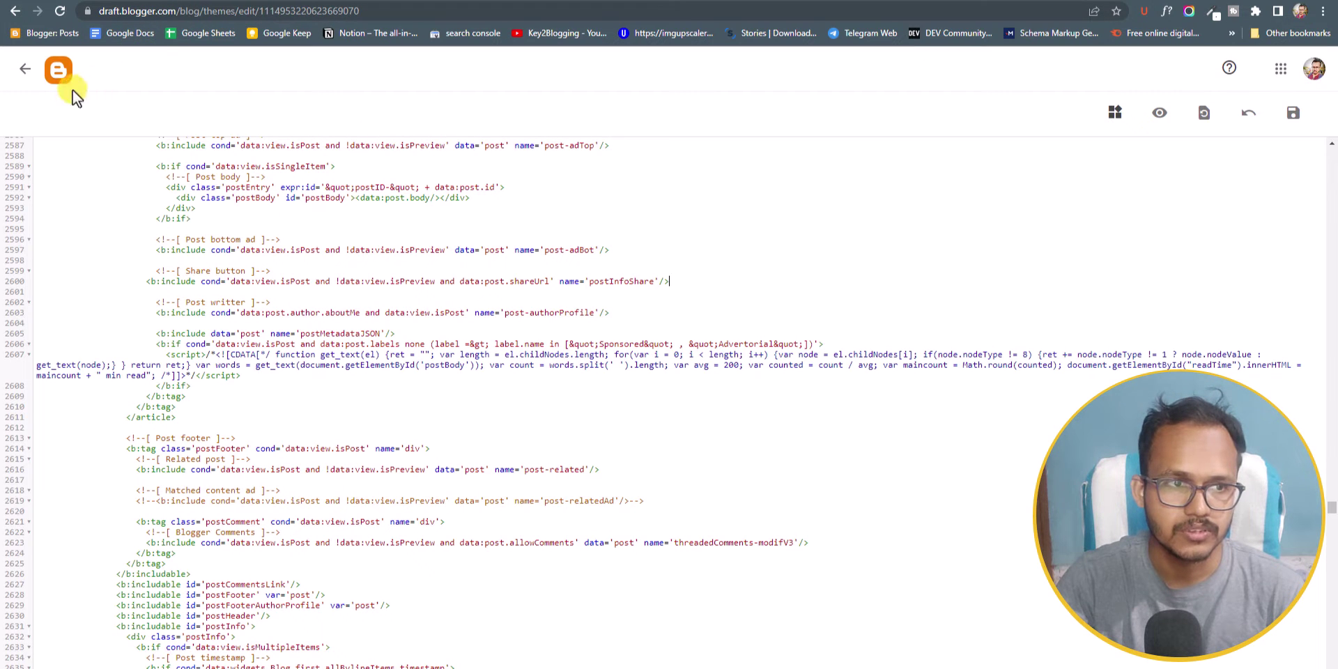
- Leave the theme code editor and create a new post titled "Code Box"
click(28, 73)
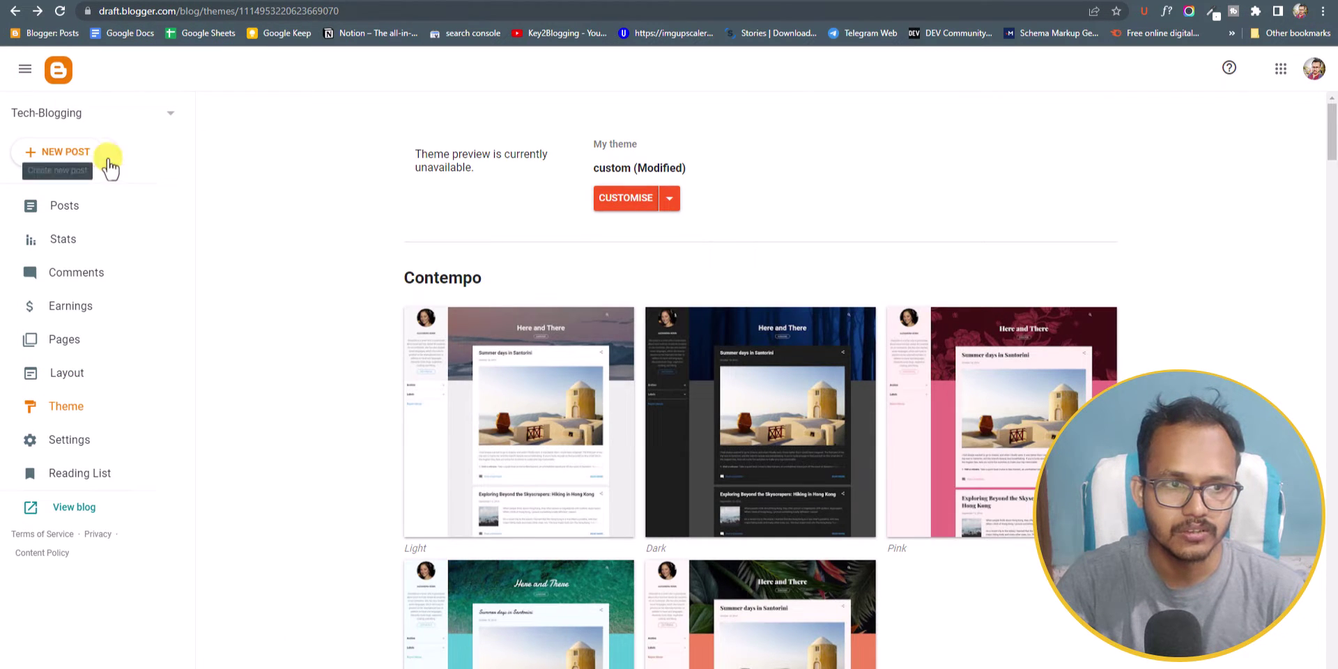
click(66, 154)
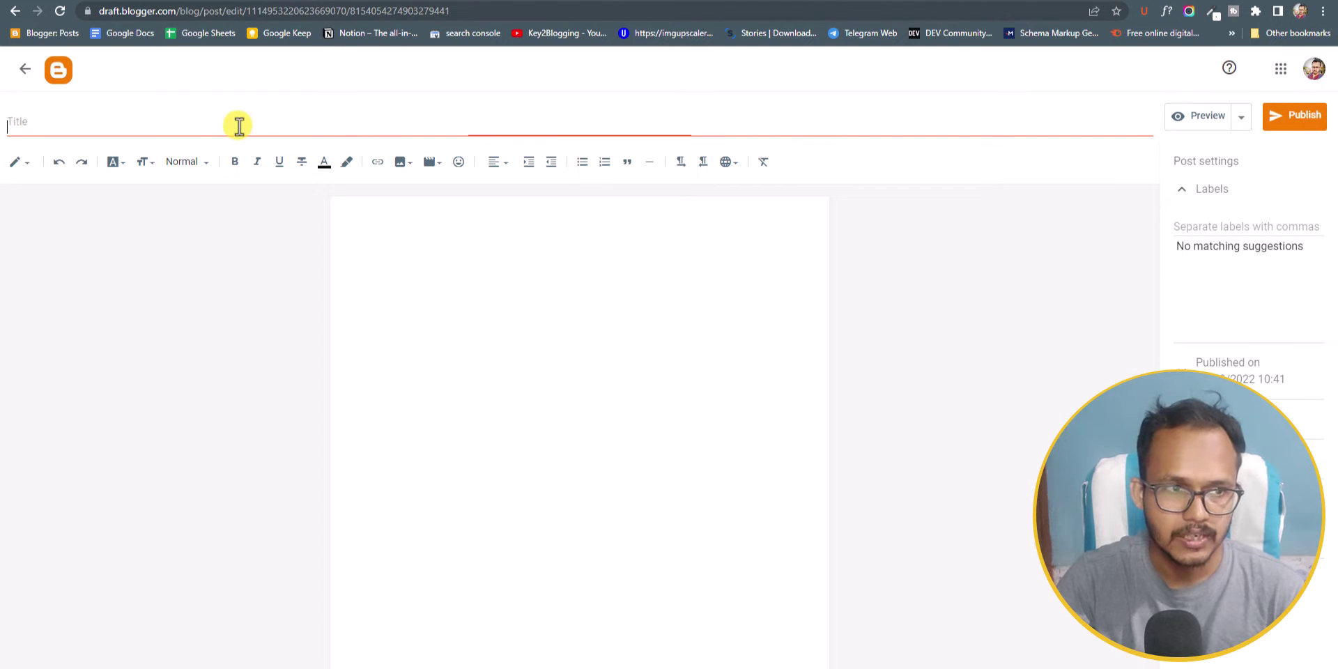
text(Code Box)
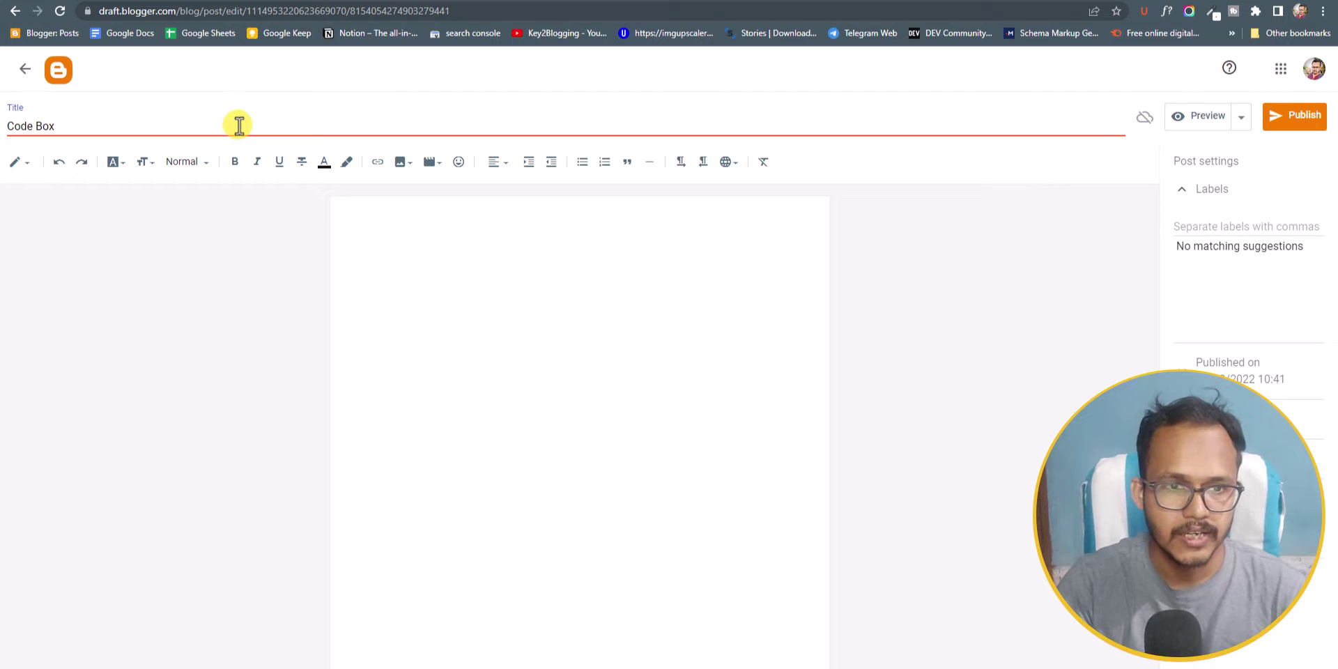
- Switch the new post to HTML view, clear its content and enter the opening tags <pre><code>
click(21, 163)
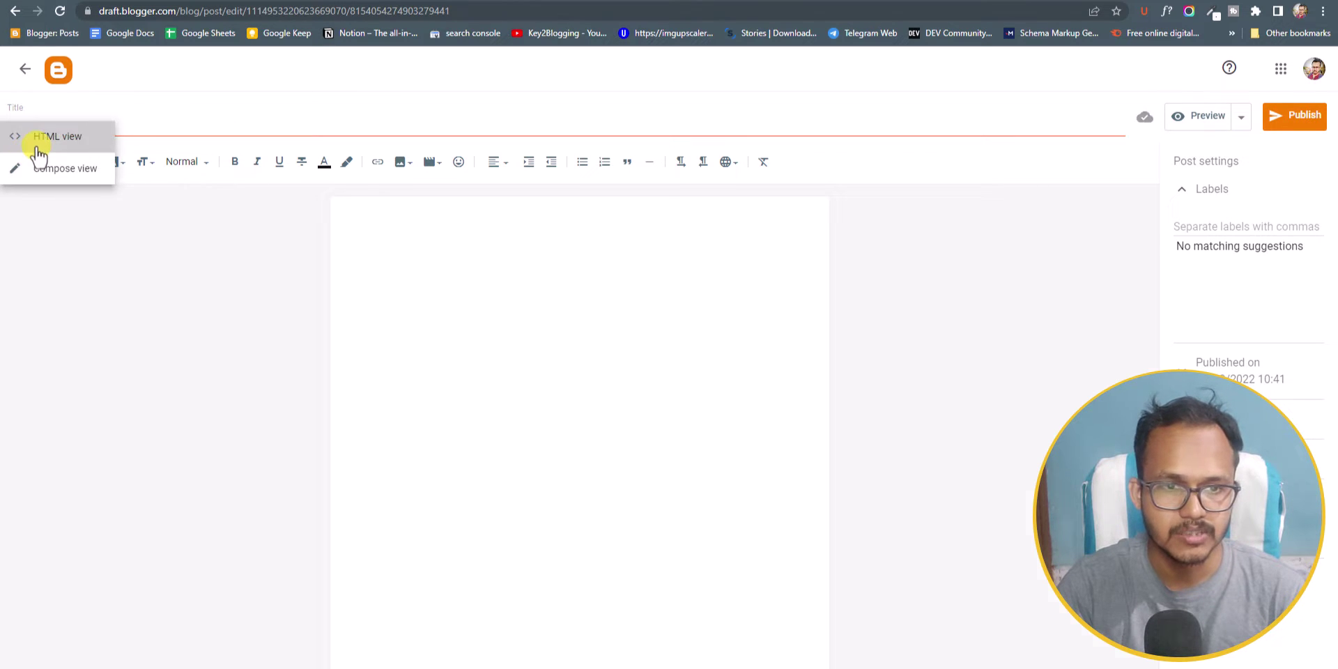
click(35, 140)
key(ctrl+a)
key(BackSpace)
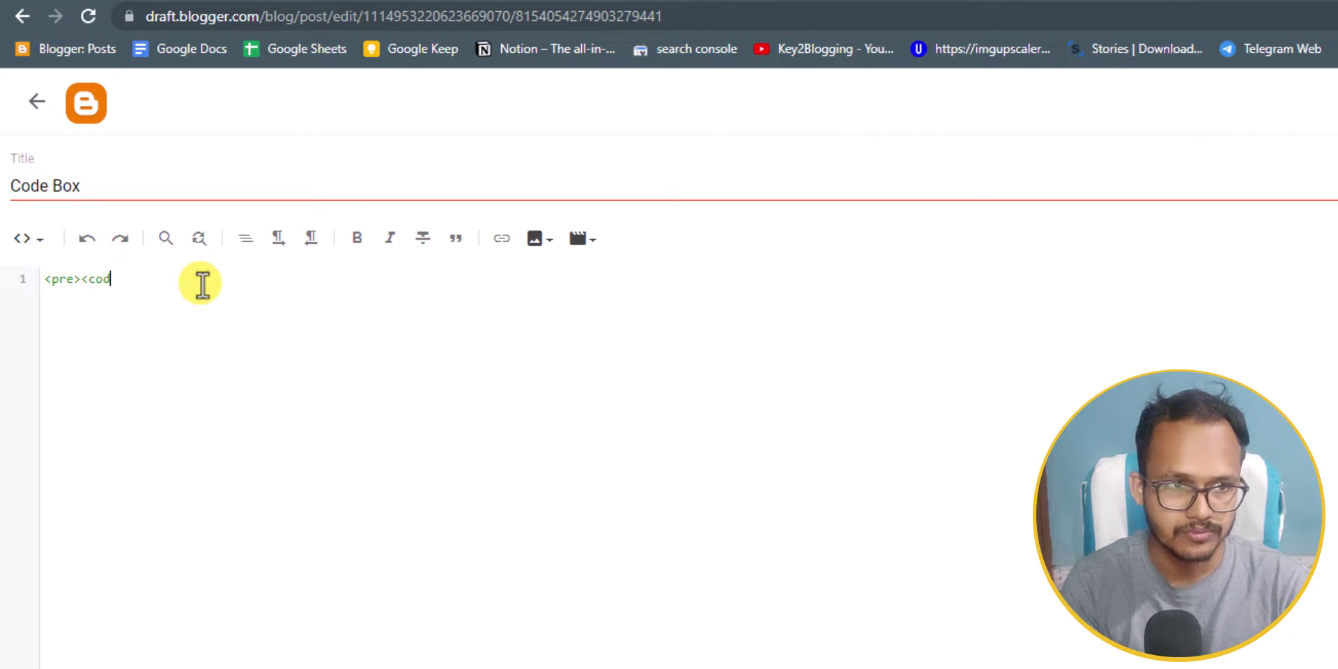
text(e>)
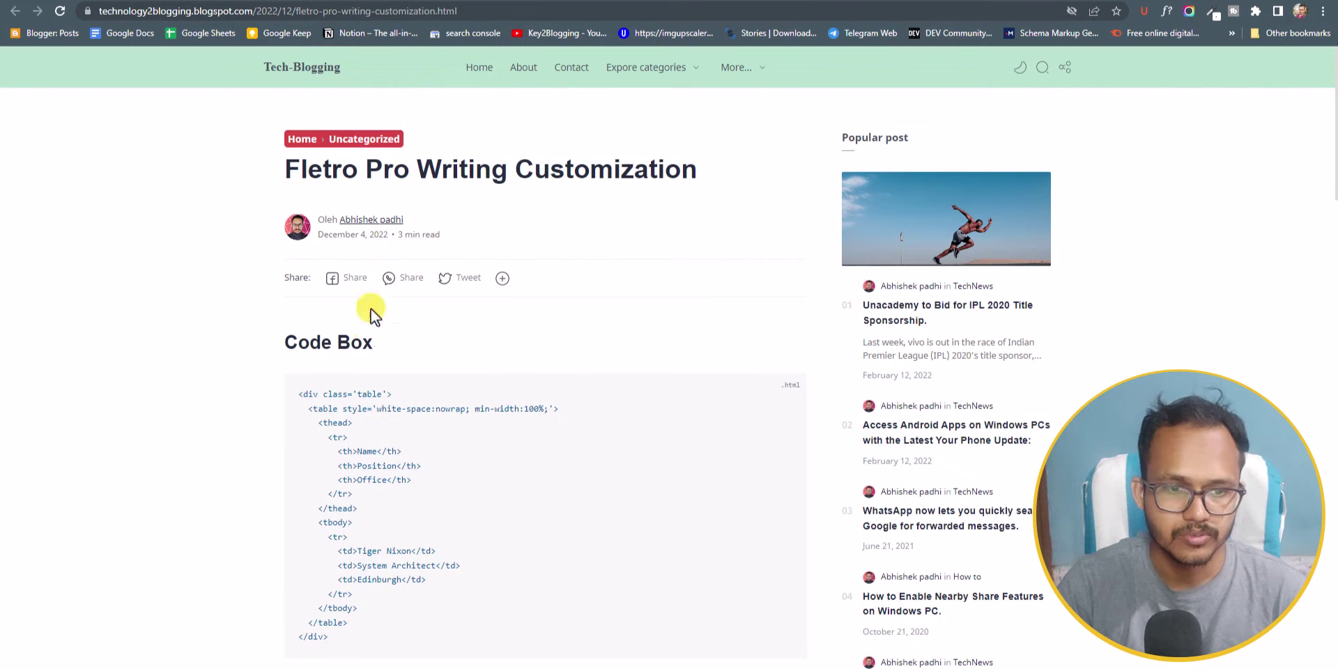
- Copy the sample table code from the first Code Box example and open the HTML Parse Tool on techyleaf.in
scroll(334, 390, down, 1)
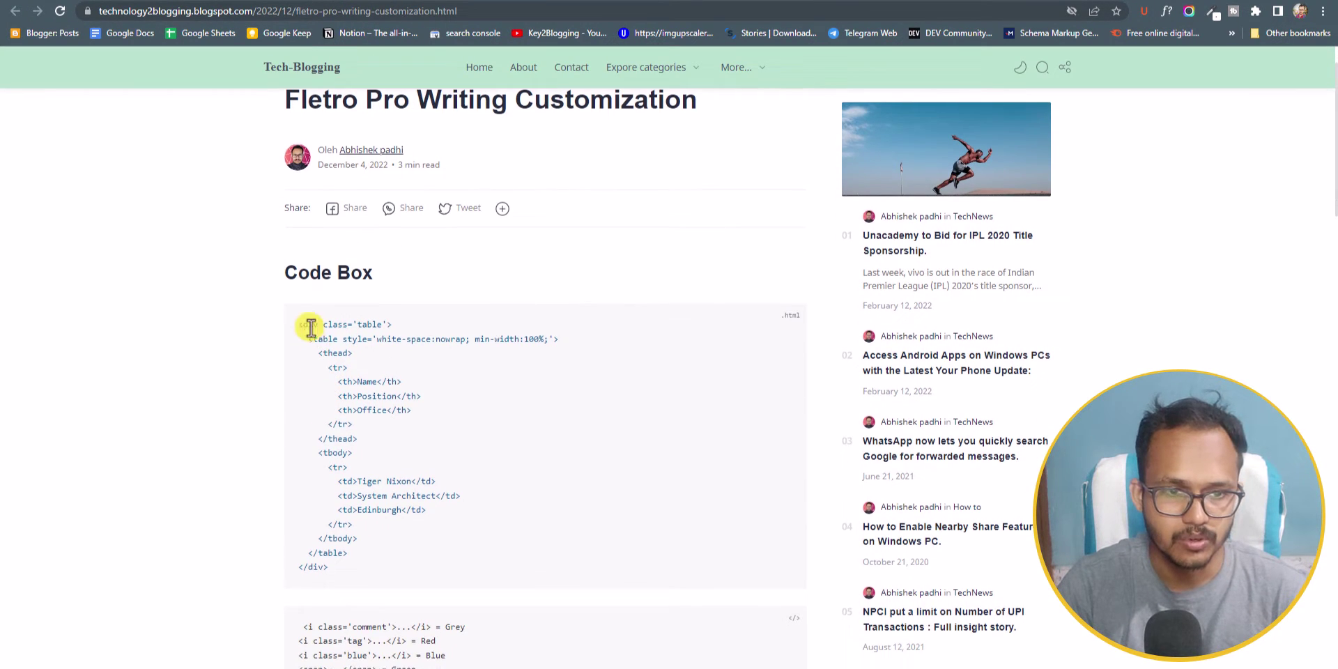
drag(304, 326, 400, 567)
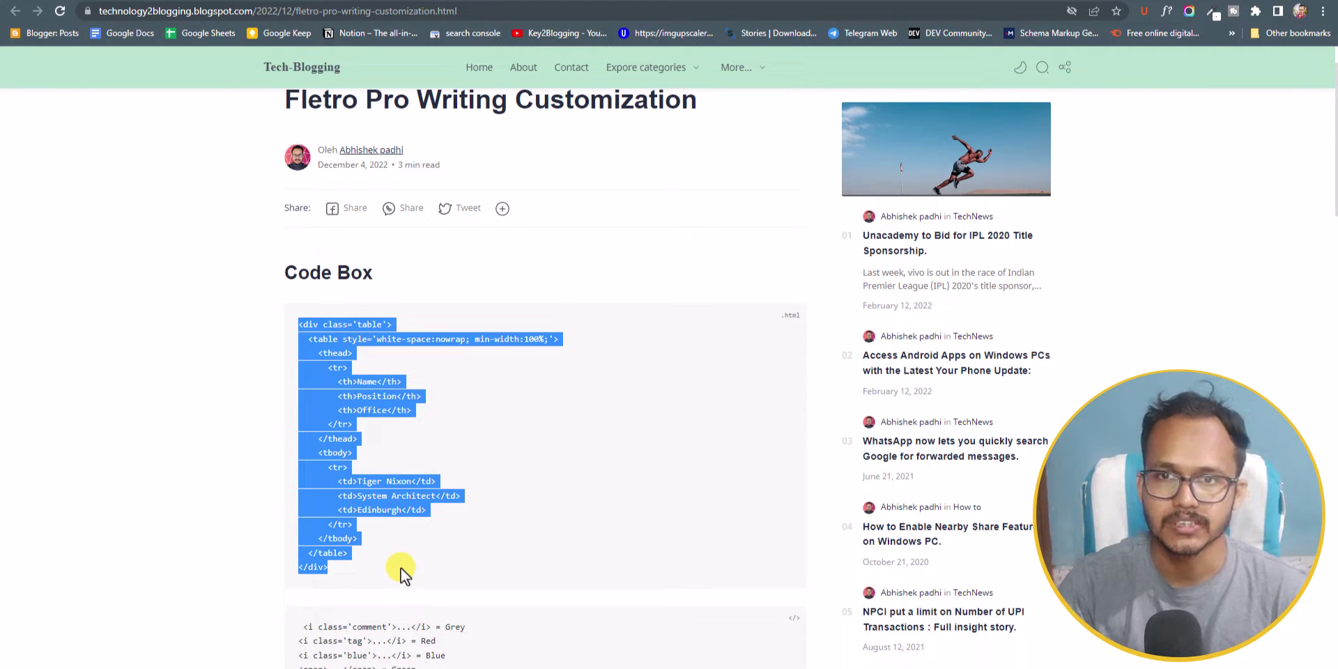
click(859, 3)
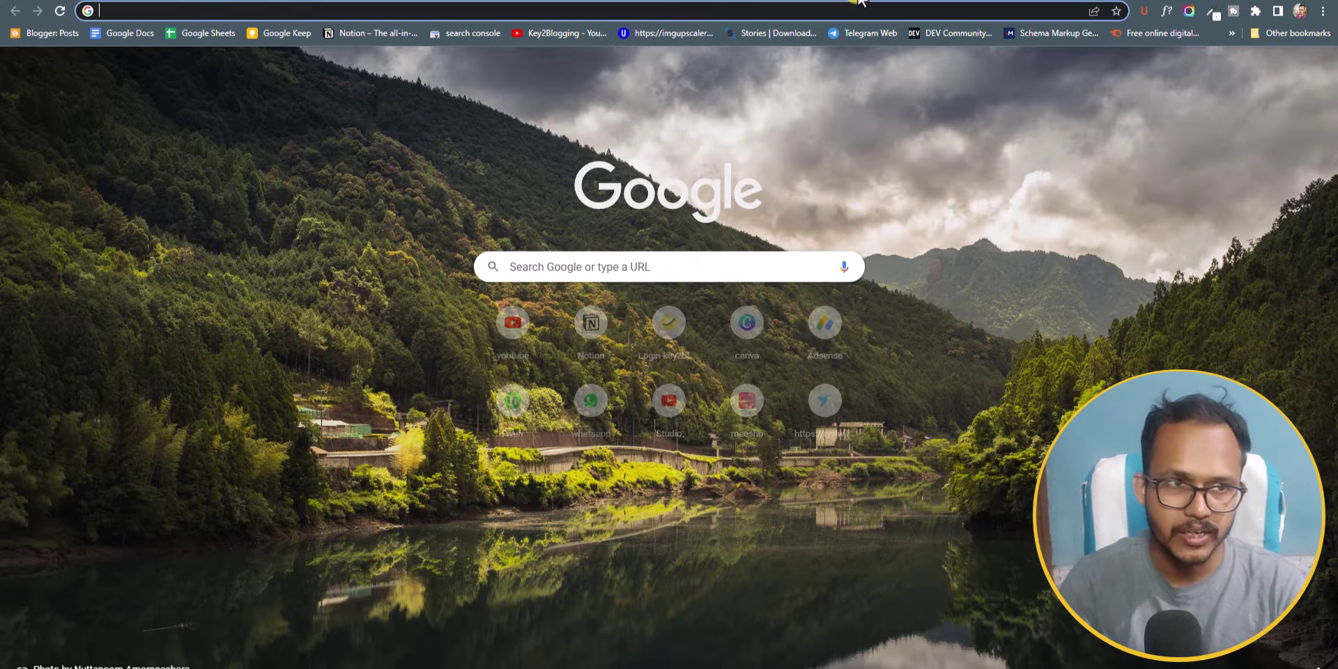
text(techyleaf.in)
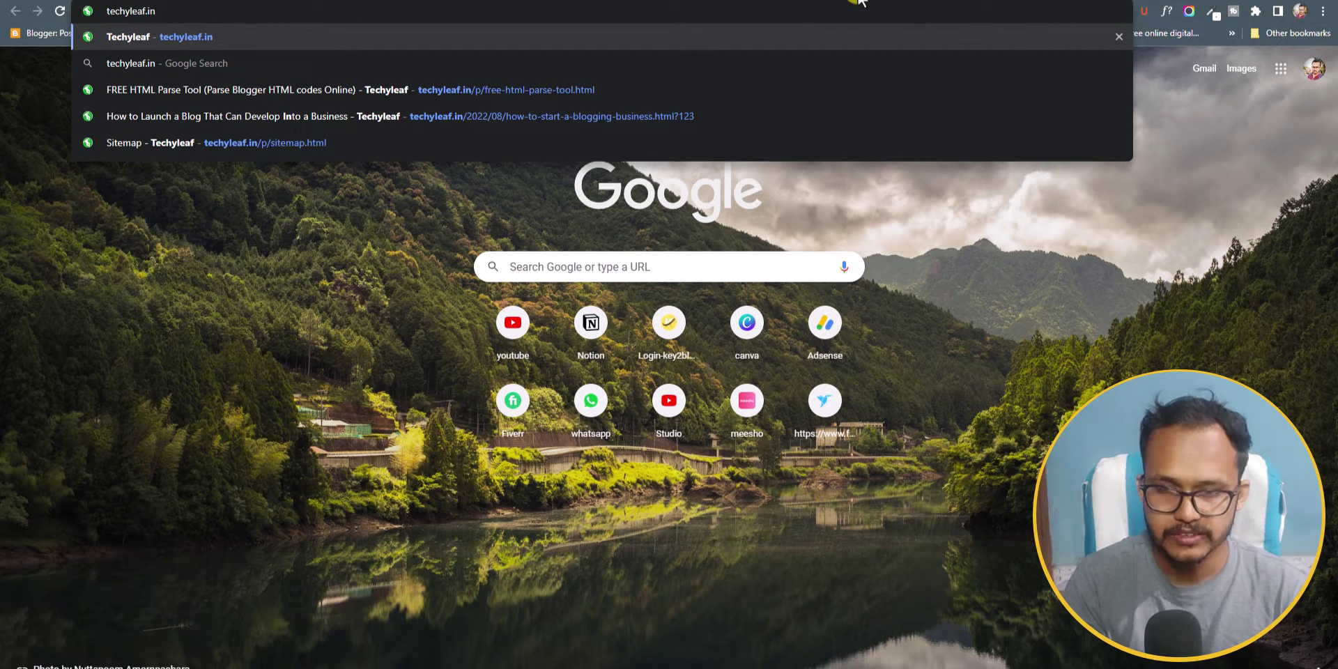
key(Return)
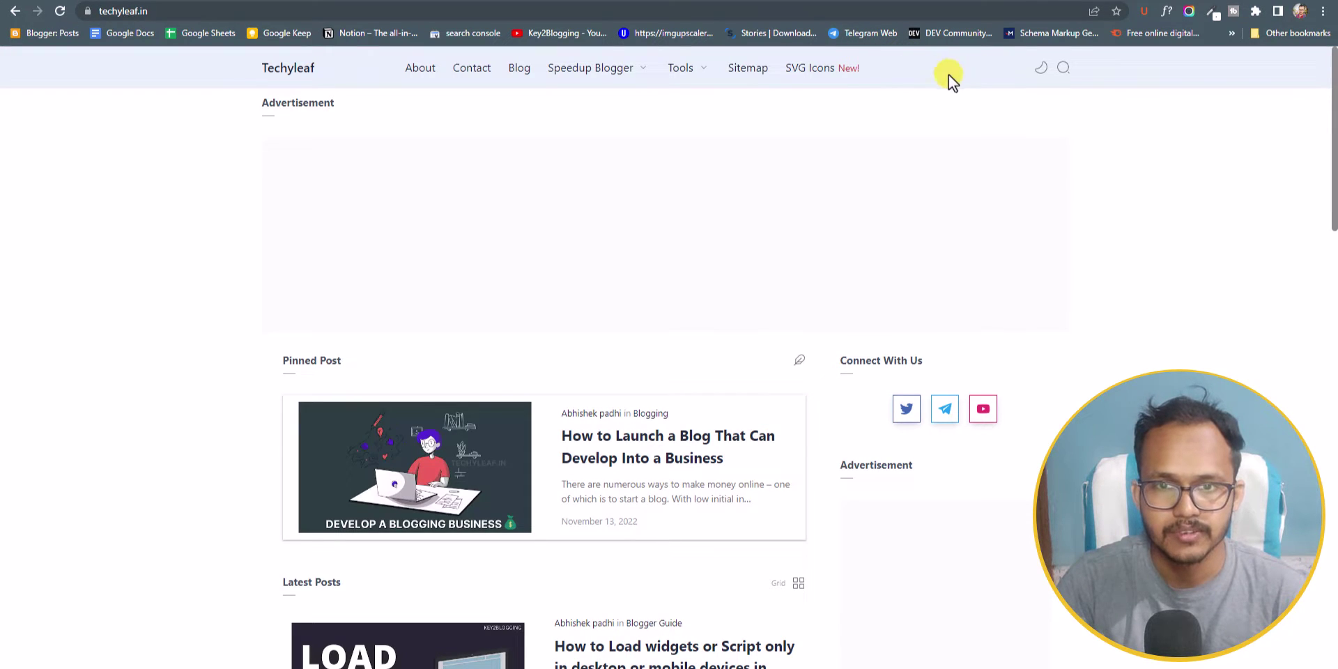
mouse_move(686, 70)
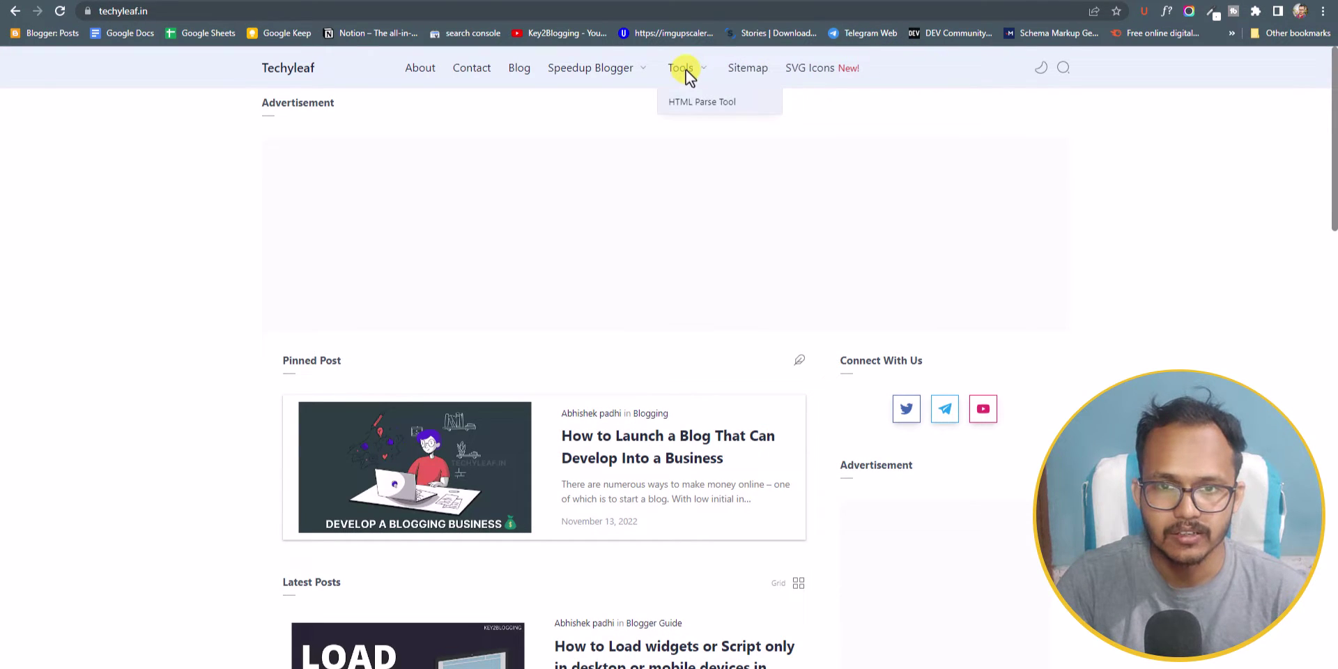
click(716, 103)
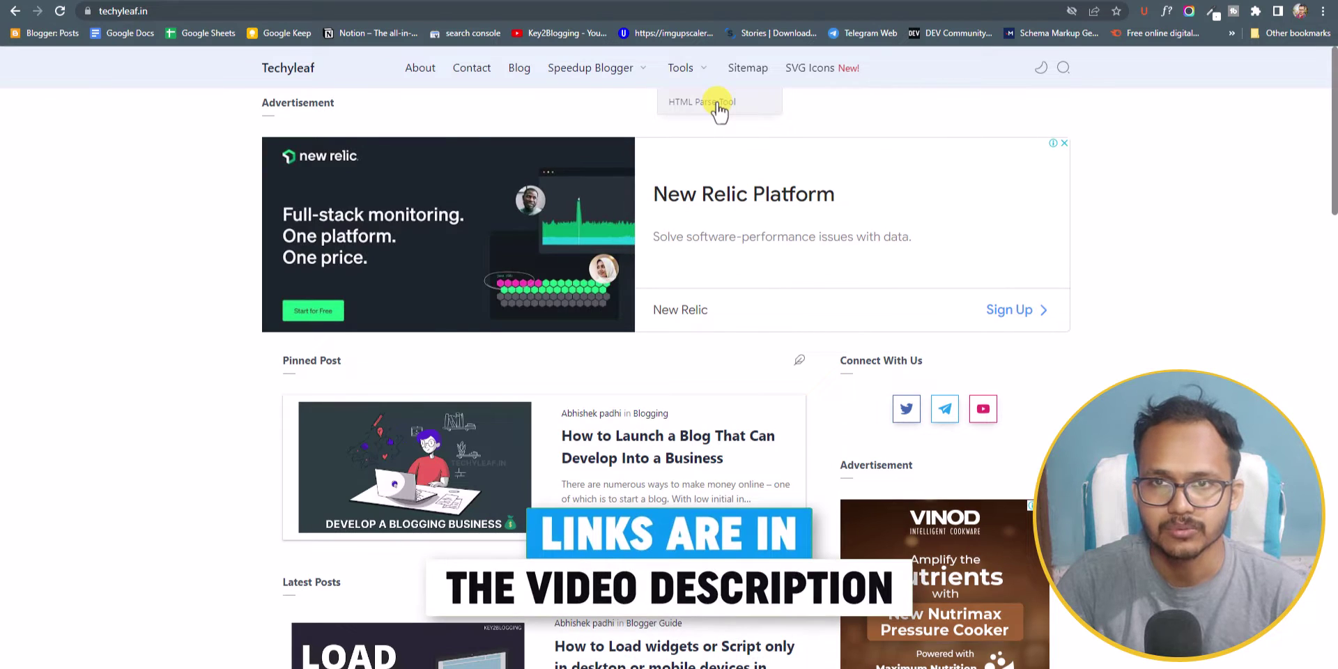
- Parse the copied table code and paste the result after <pre><code> in the Code Box post, closed with </code></pre>
click(478, 291)
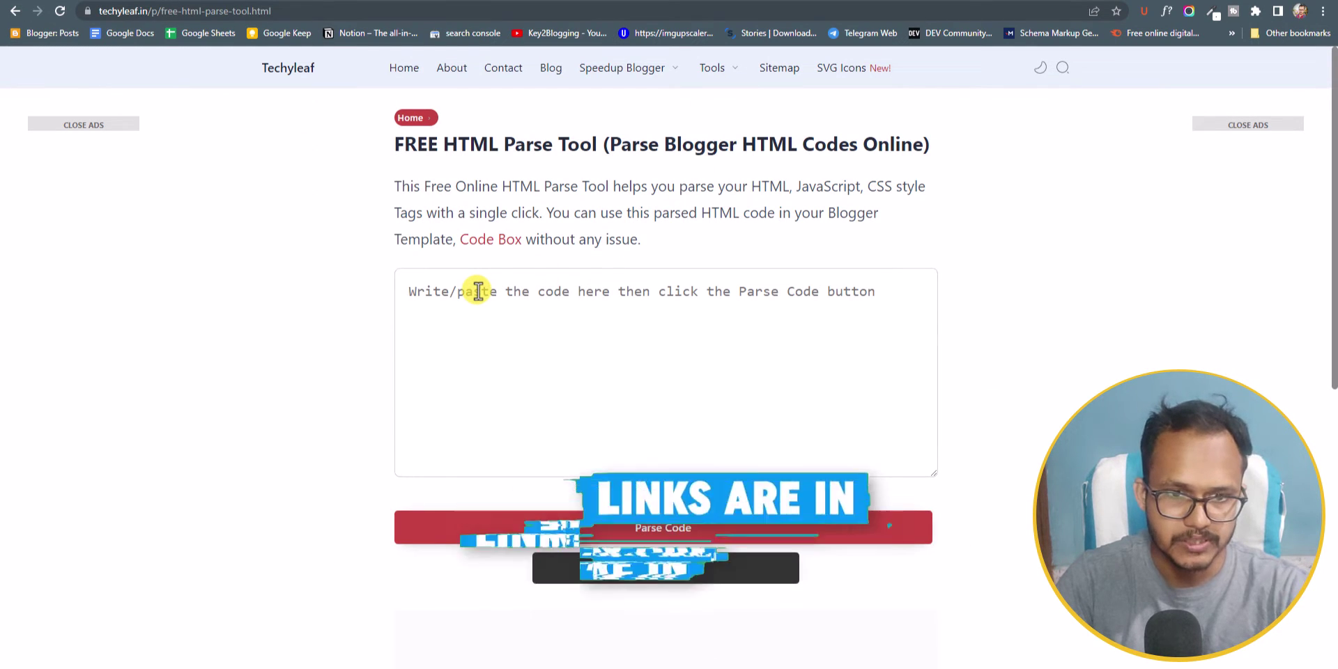
key(ctrl+v)
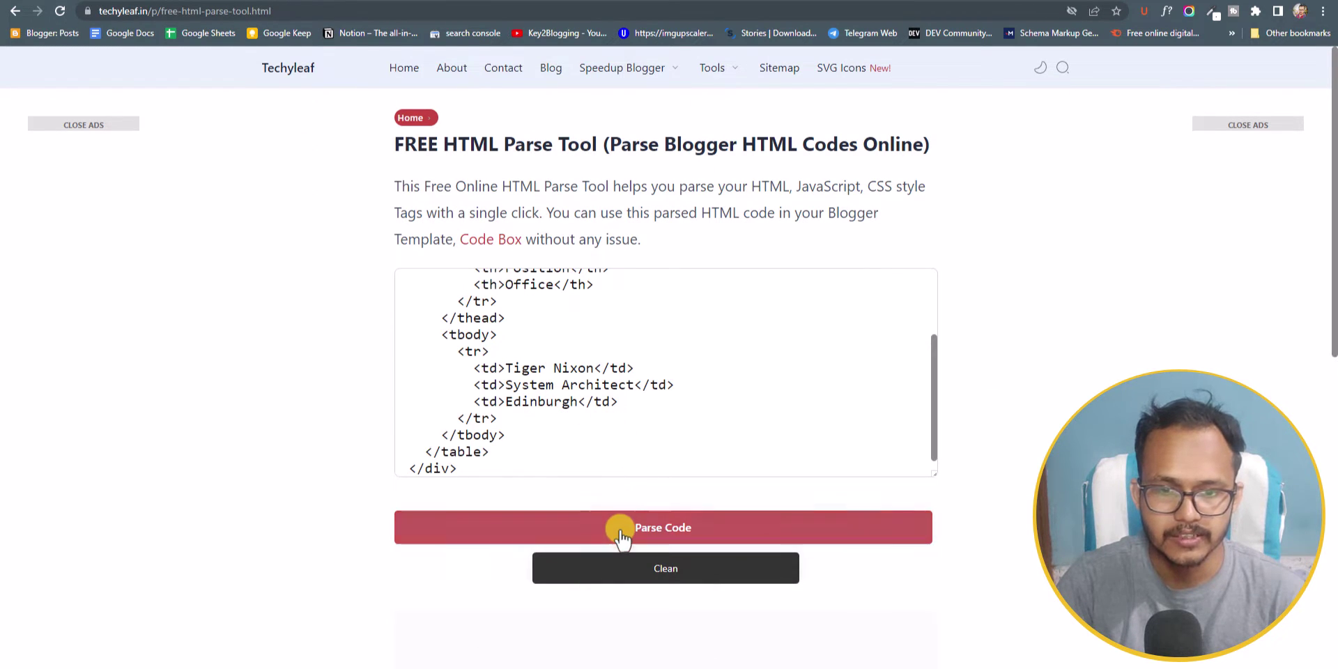
click(620, 531)
scroll(613, 383, up, 3)
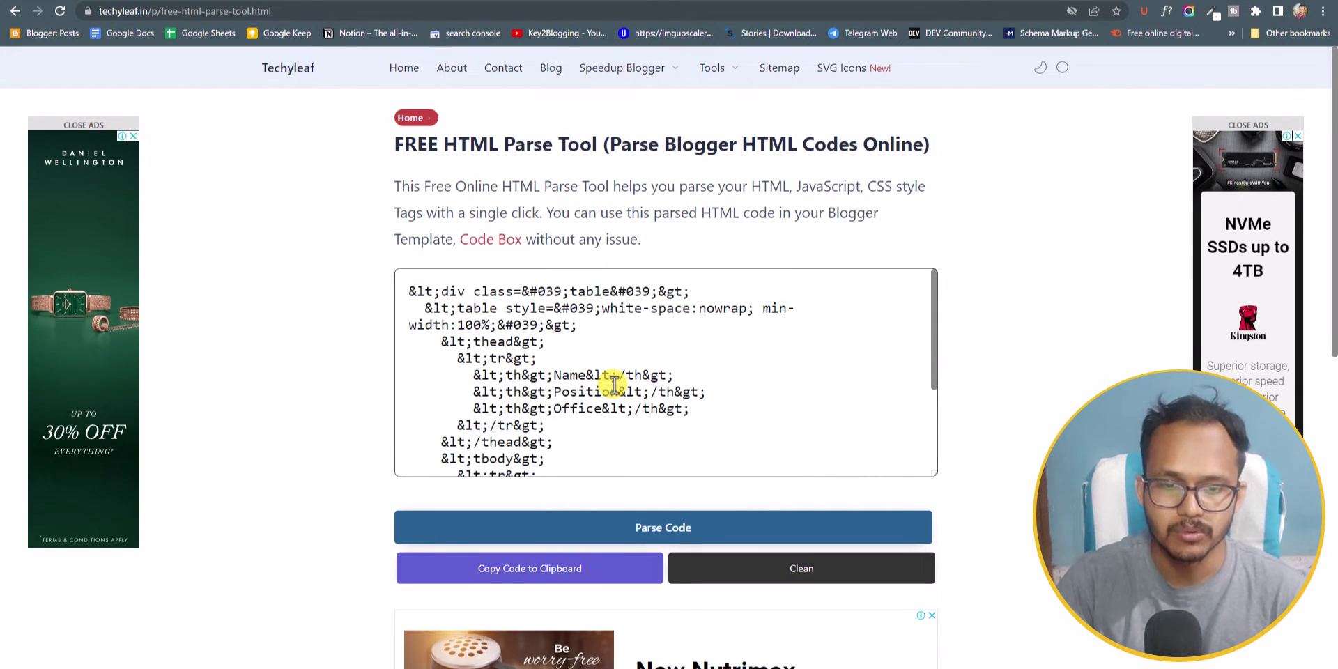
click(531, 572)
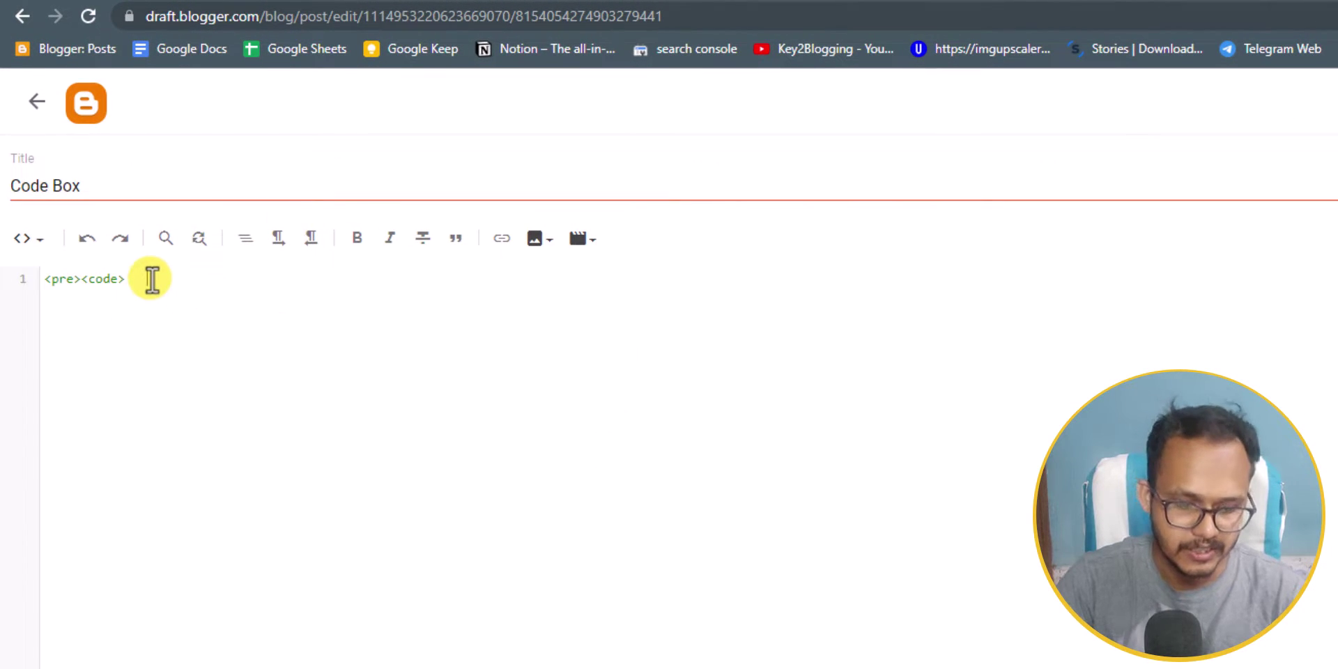
click(130, 280)
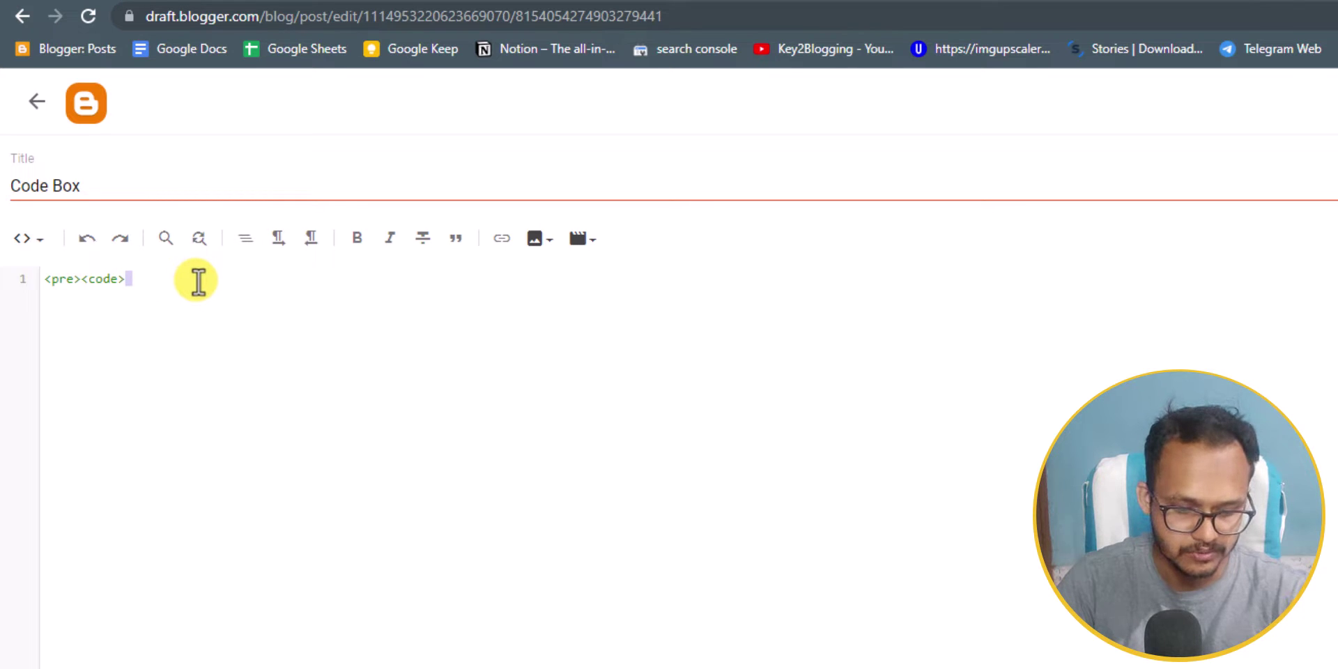
key(ctrl+v)
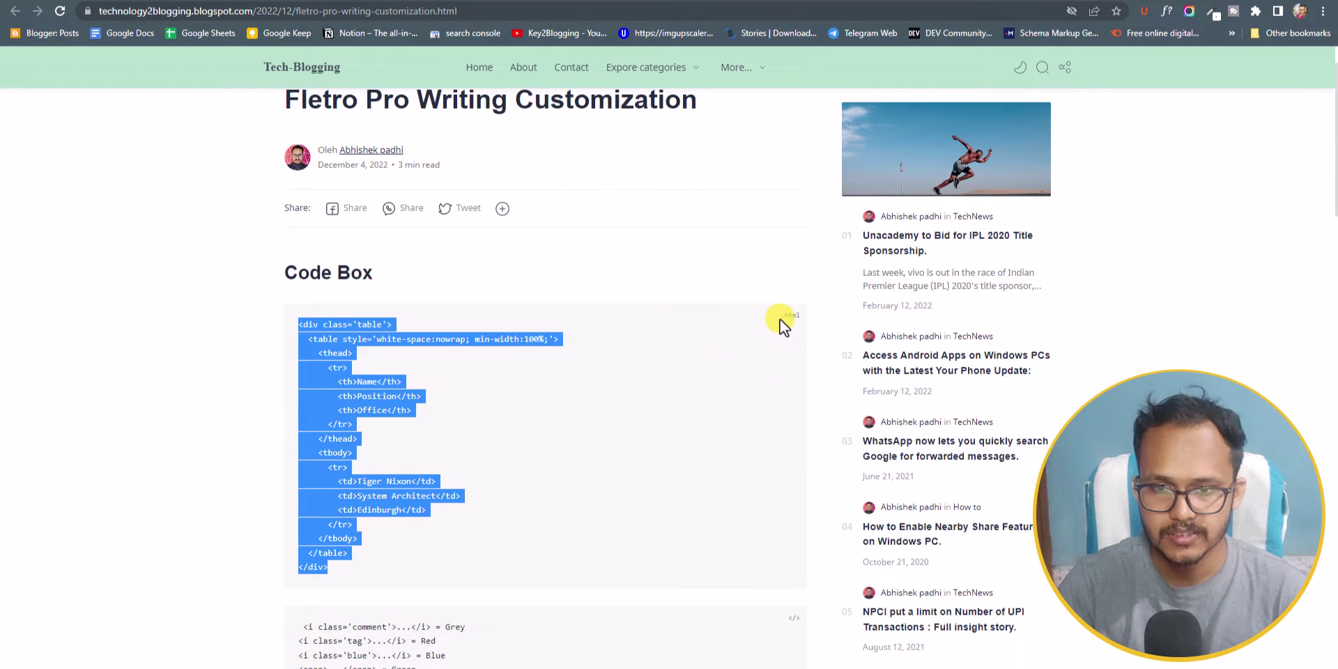
- Add class="html" to the opening <pre> tag, following the Code Box snippet in the notes, and publish the post
click(787, 318)
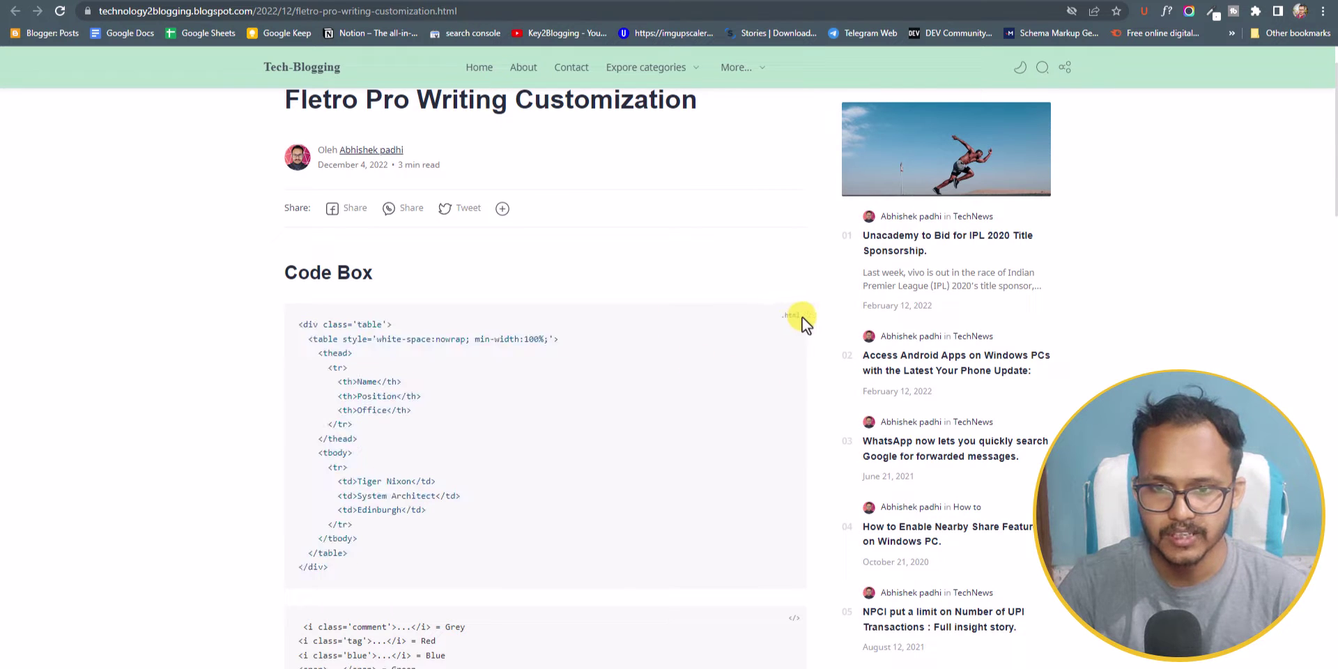
key(alt+Tab)
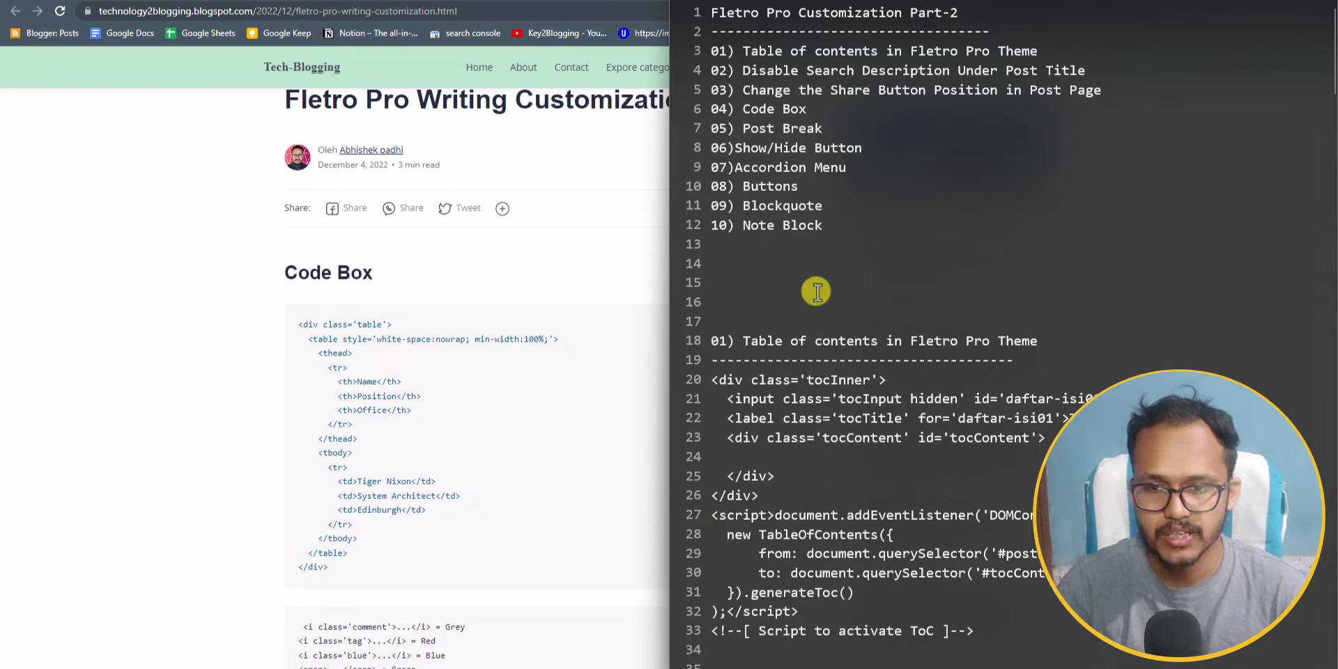
scroll(830, 320, down, 10)
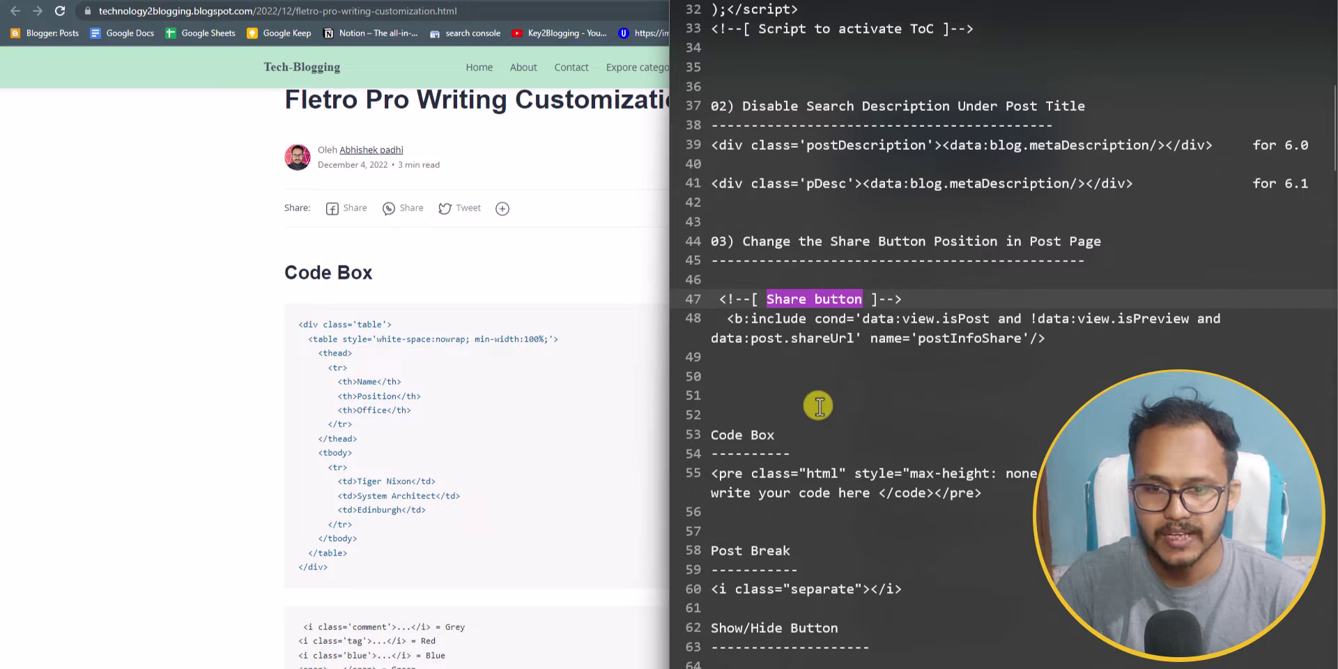
scroll(846, 411, down, 3)
click(756, 275)
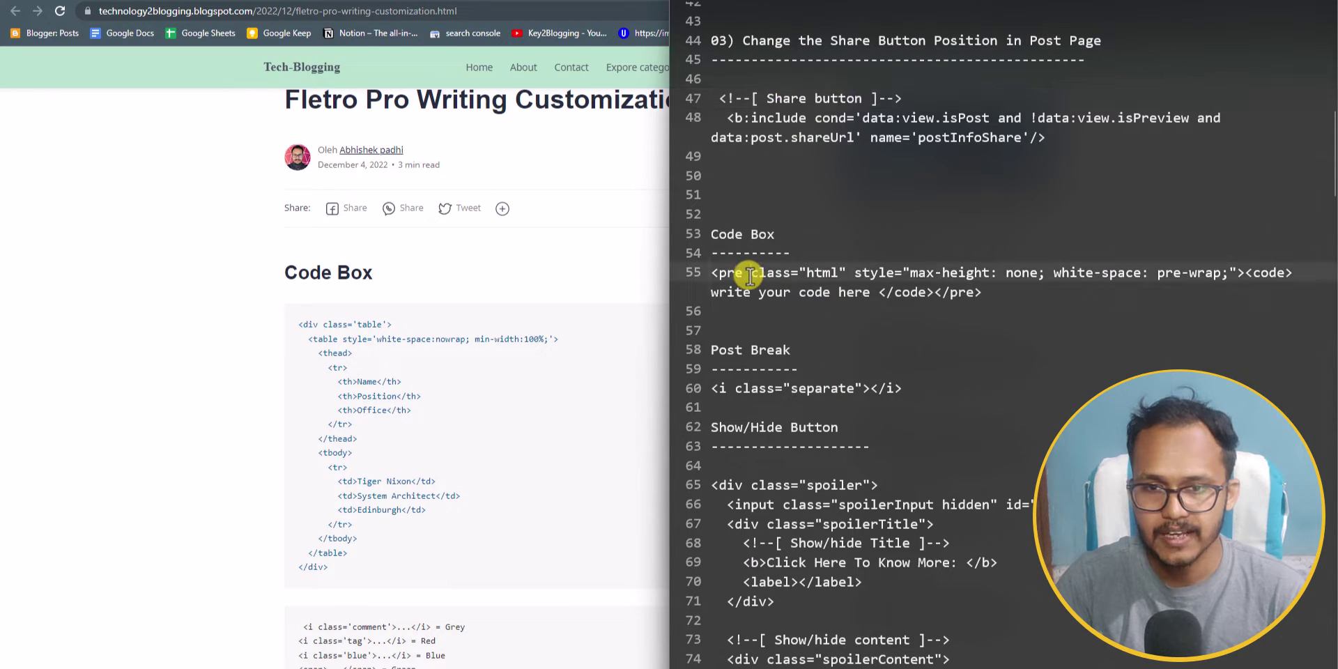
drag(753, 273, 844, 272)
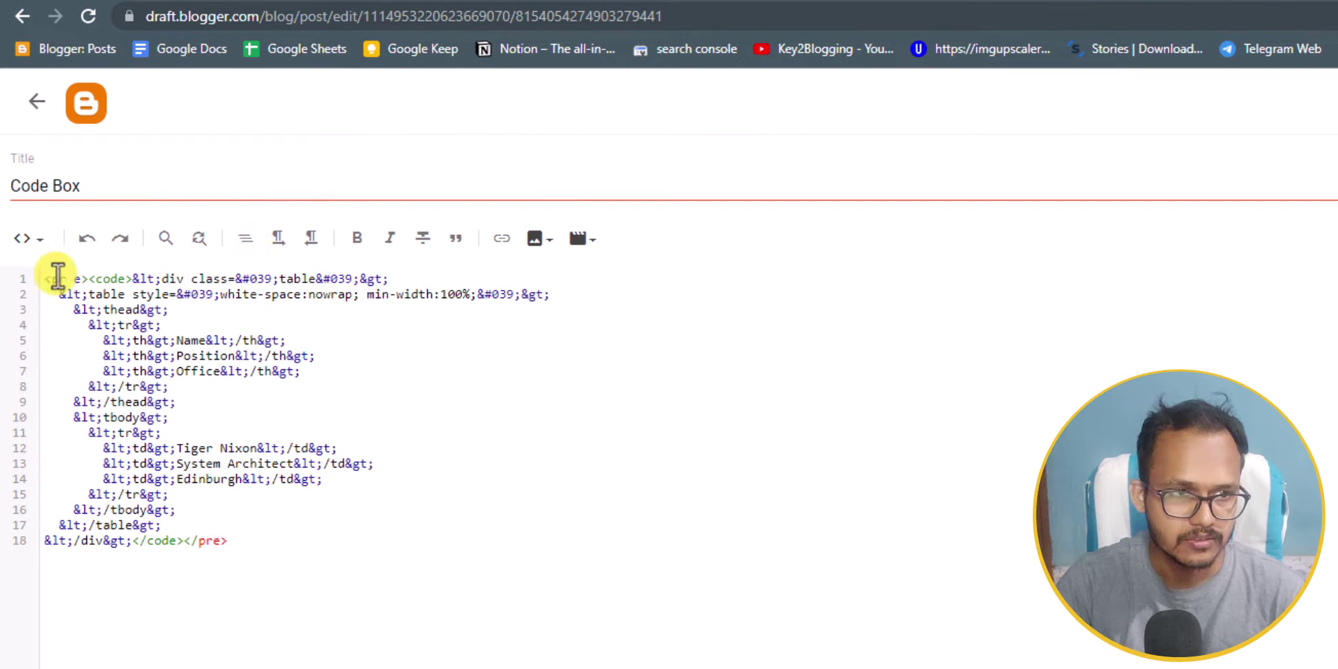
click(73, 278)
key(BackSpace)
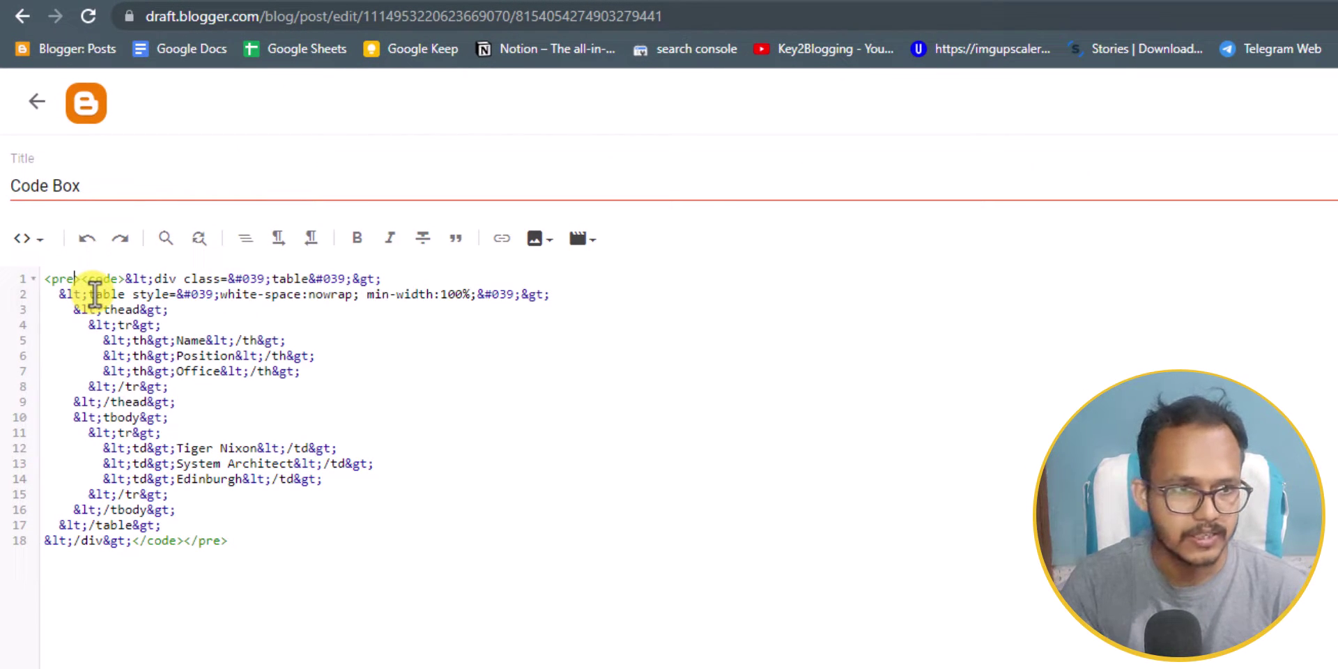
text(class="html")
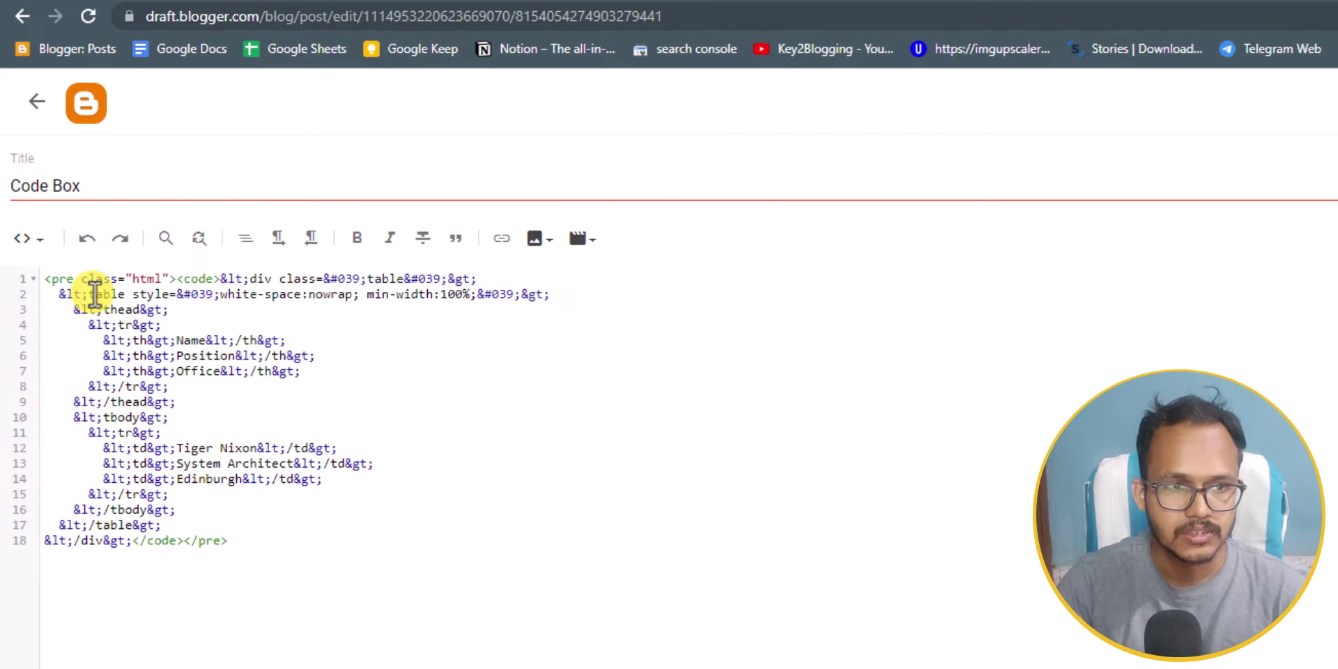
click(1299, 113)
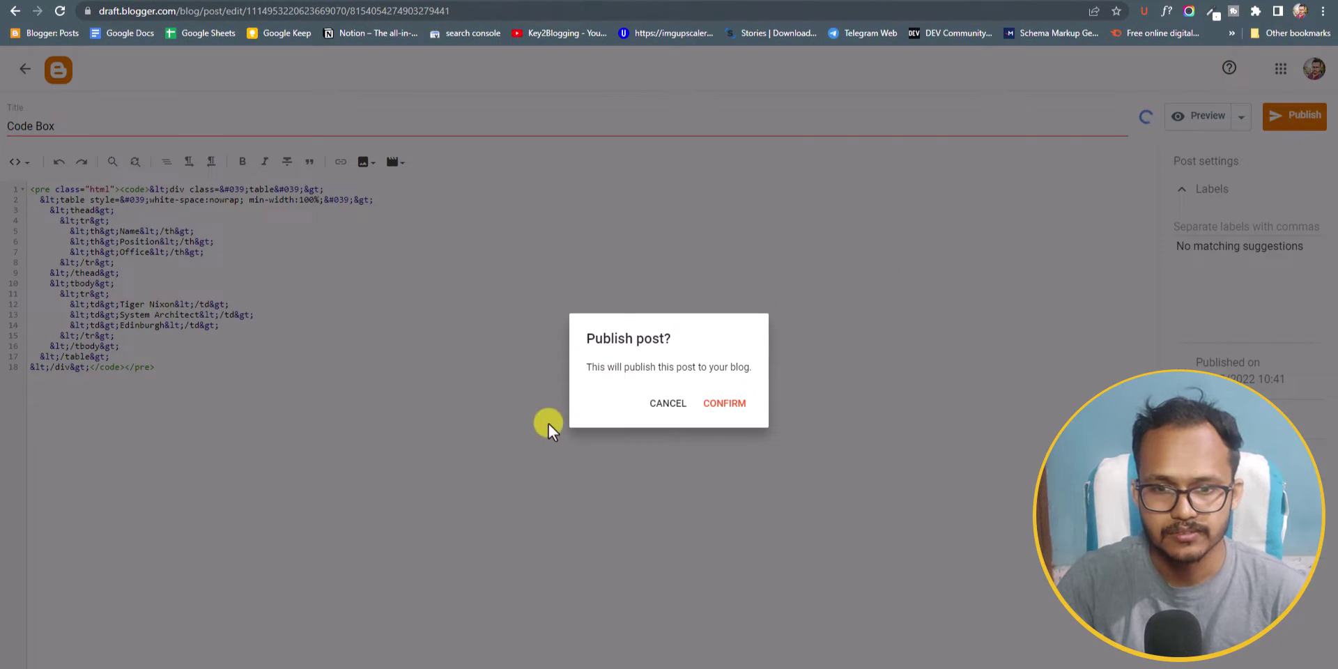
click(740, 403)
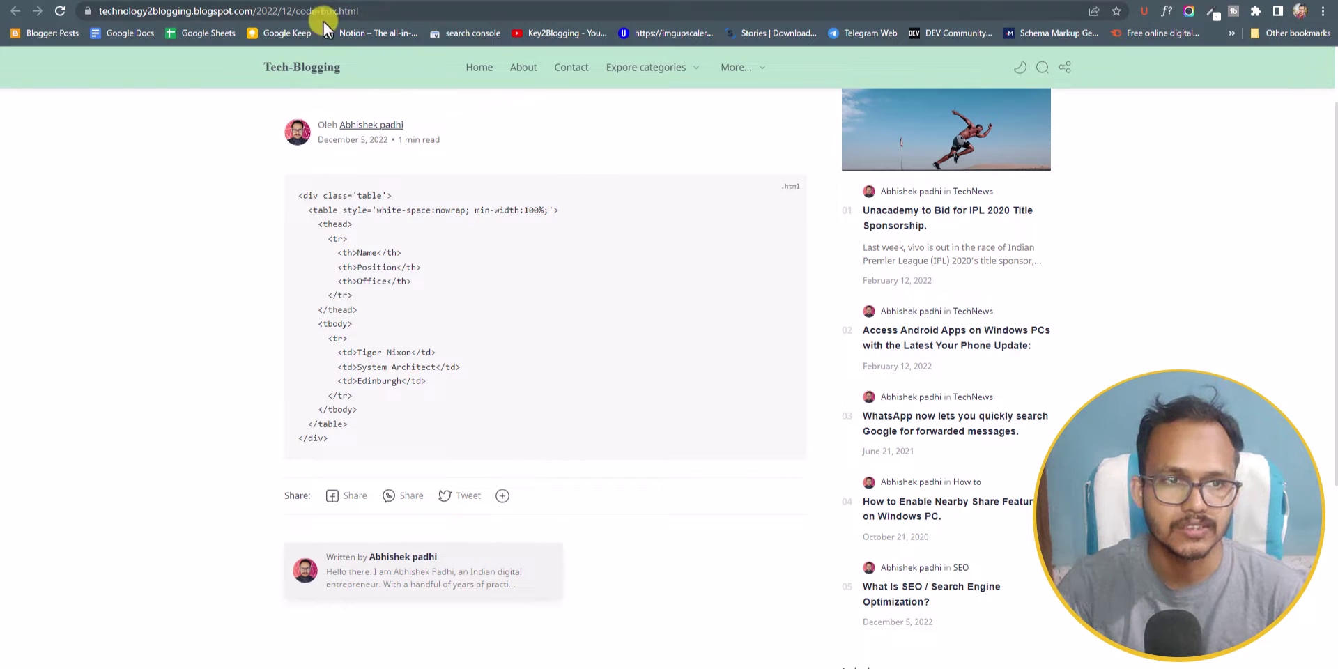
- Change the <pre> tag's class to "css", update the Code Box post and reload its live page
click(261, 2)
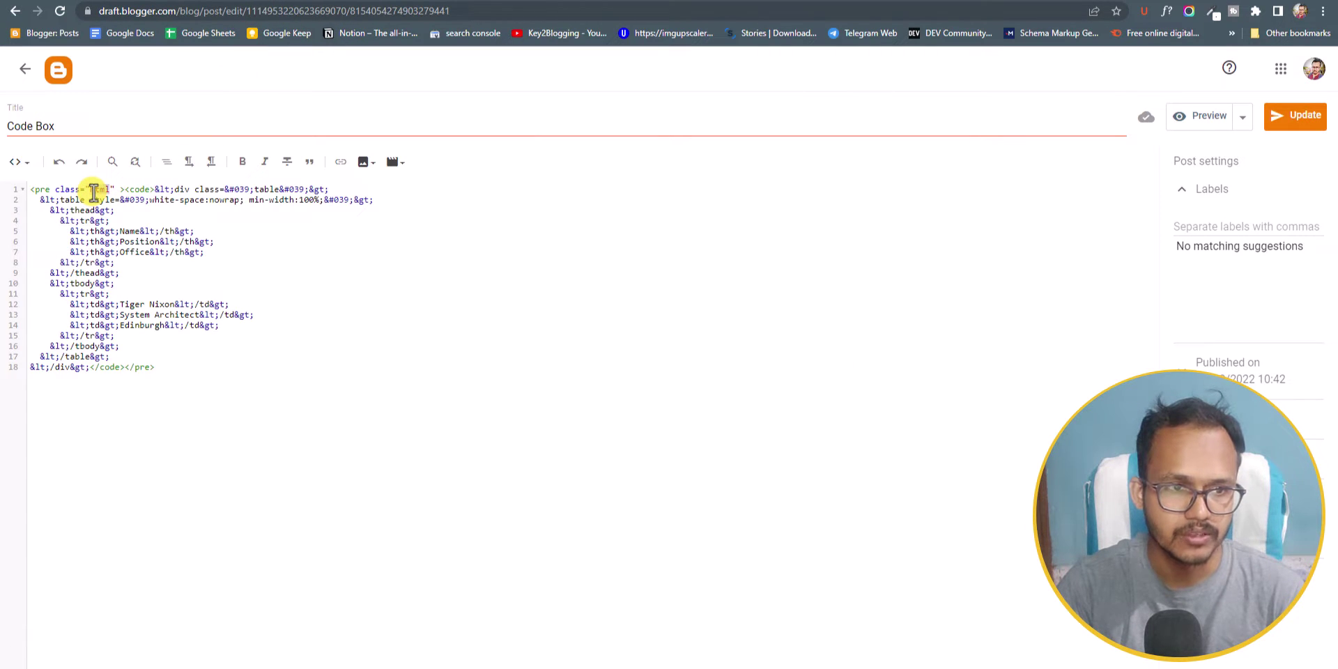
text(css)
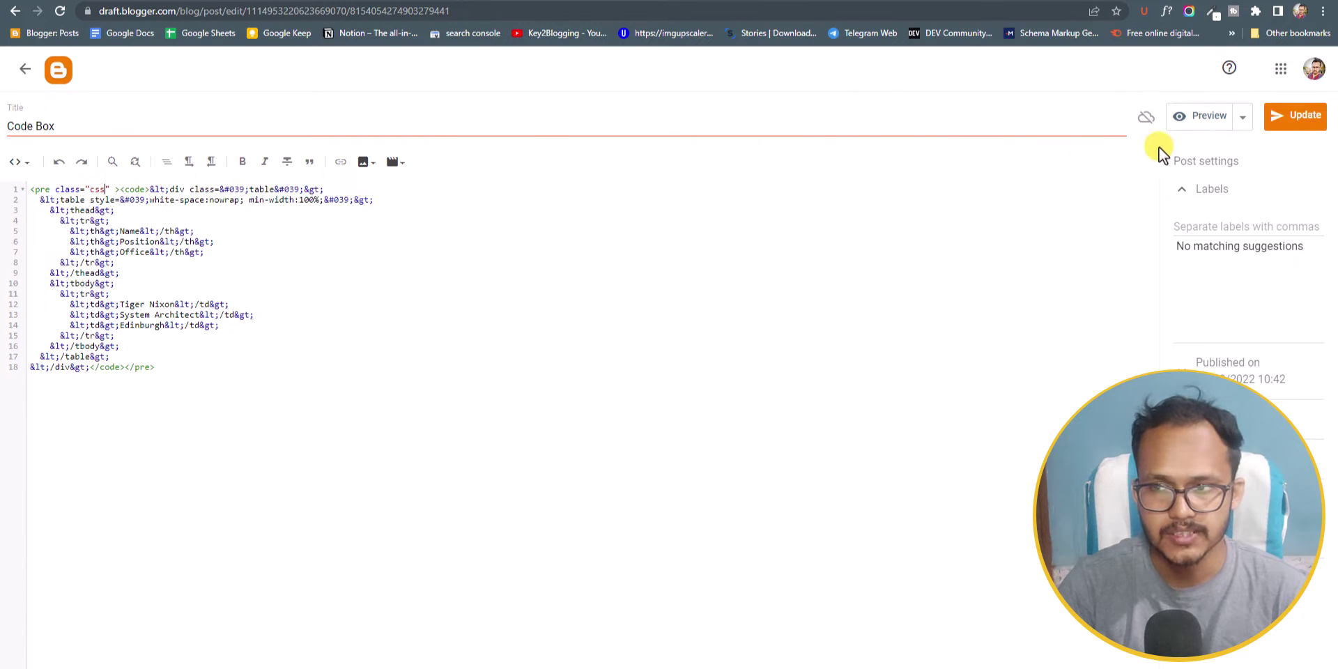
click(1295, 116)
click(400, 1)
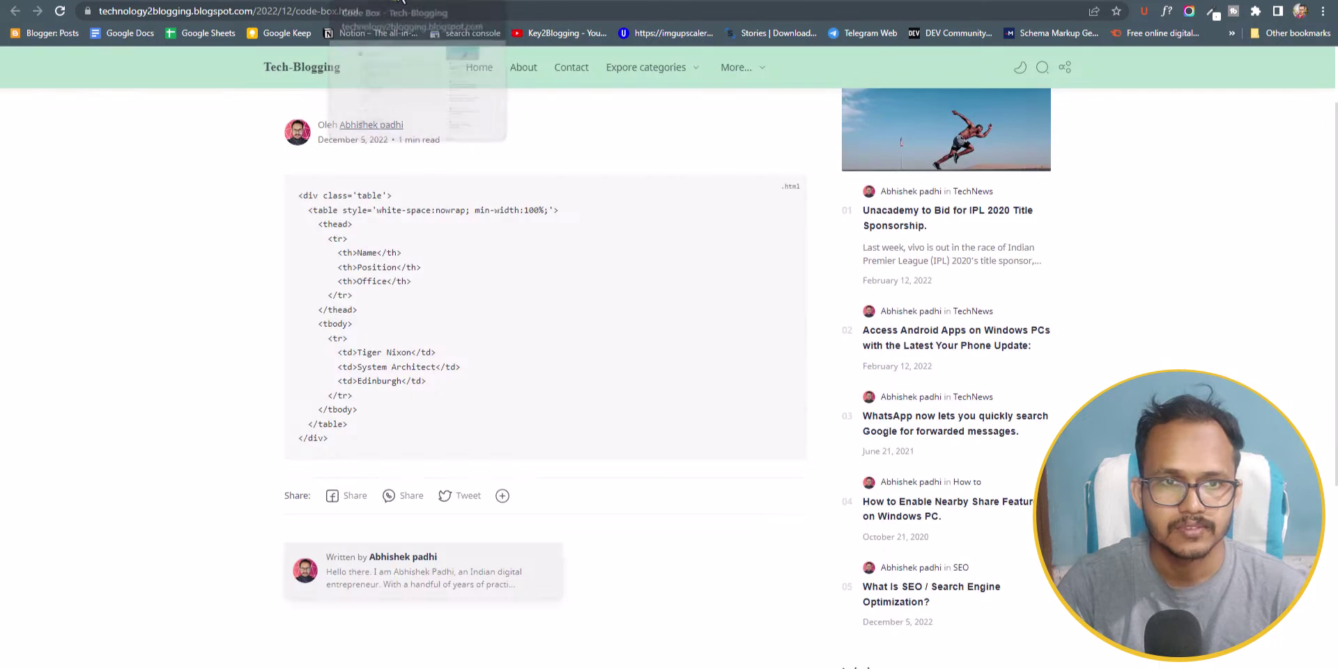
click(60, 12)
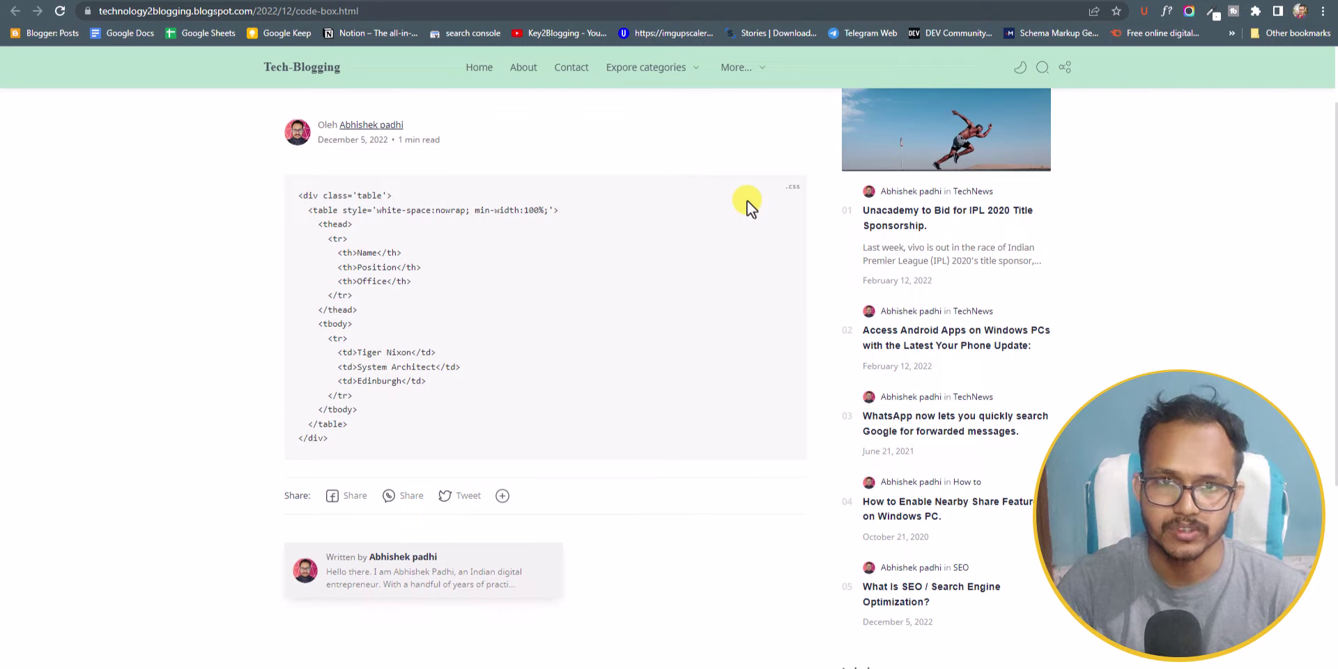
- View the Post Break example in the Fletro Pro Writing Customization post and copy its snippet <i class="separate"></i> from the notes
key(alt+Left)
scroll(599, 292, down, 2)
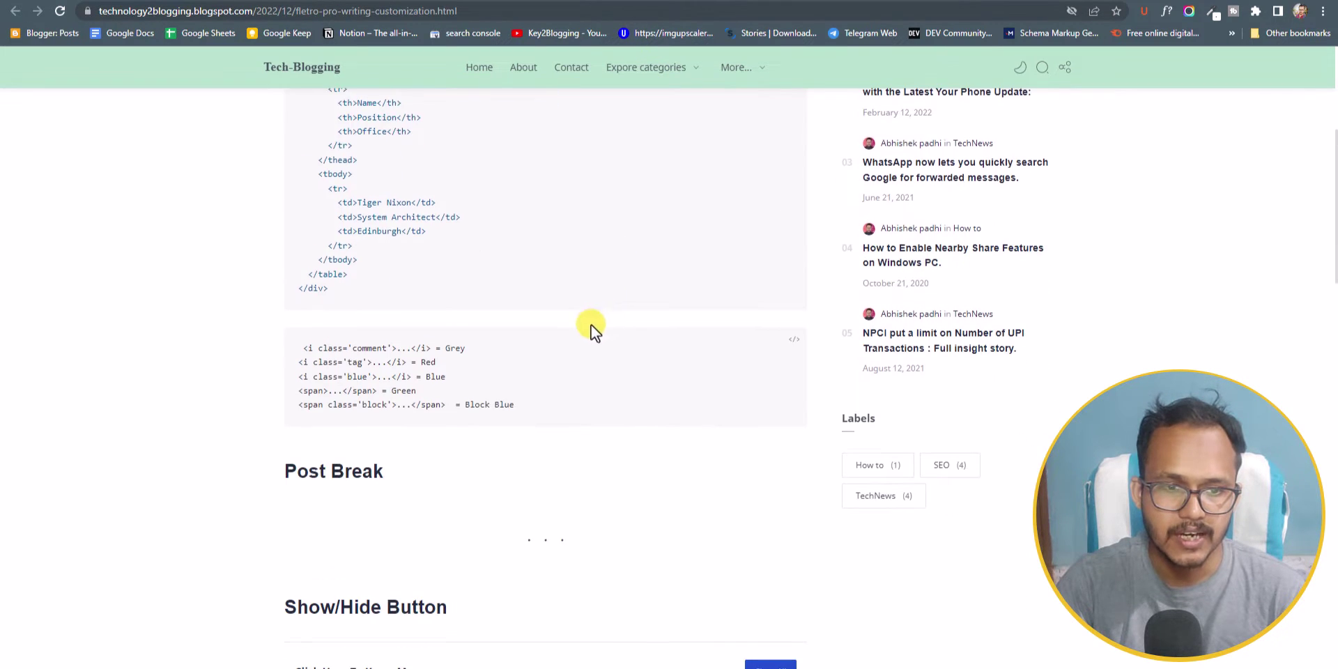
scroll(591, 324, down, 3)
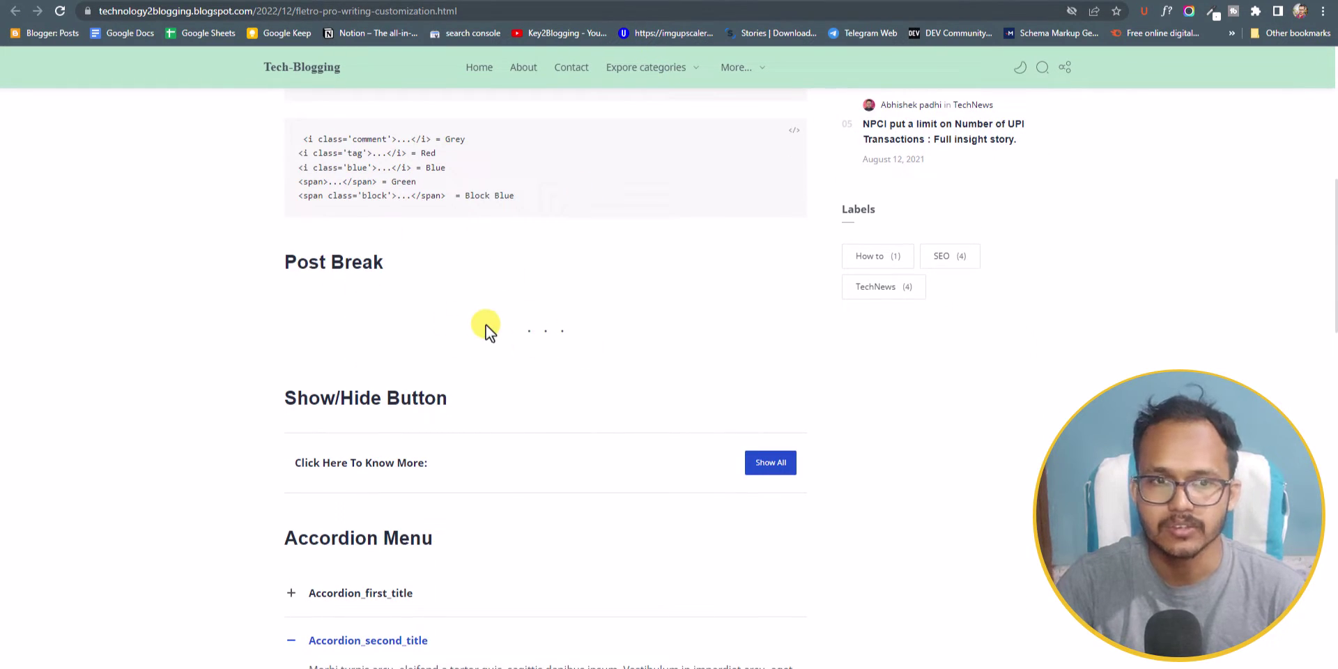
scroll(599, 299, up, 1)
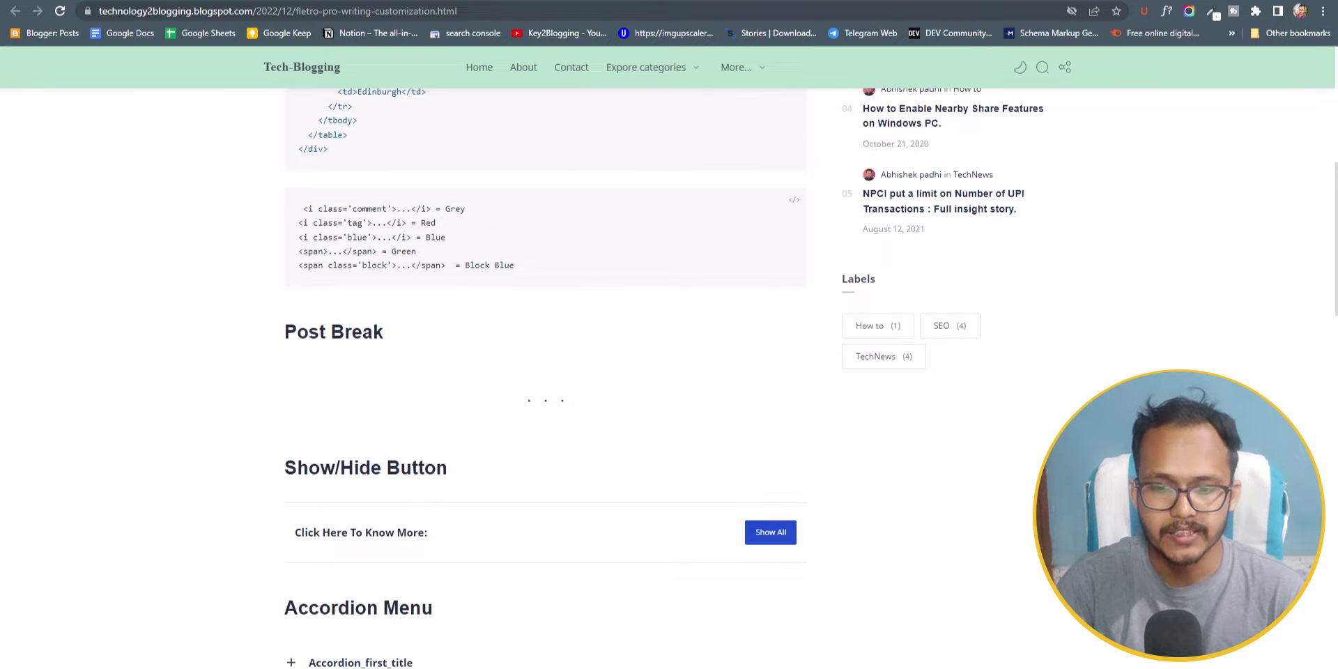
key(alt+Tab)
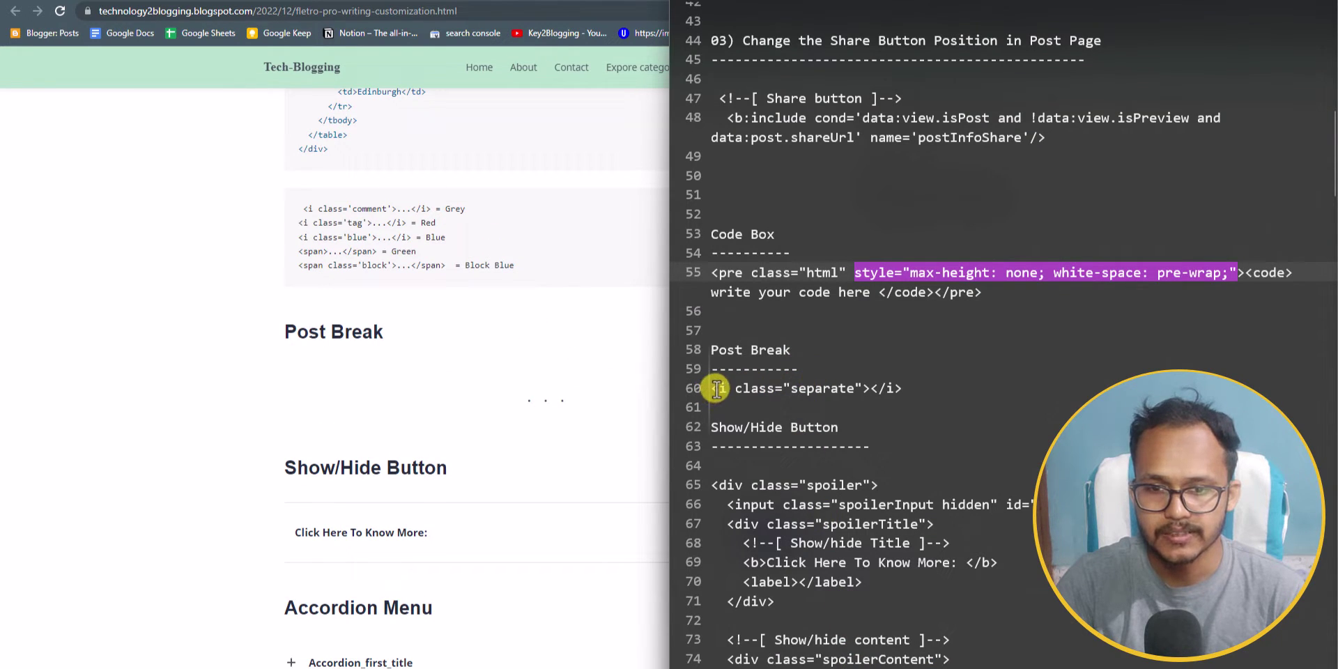
drag(717, 389, 930, 396)
key(ctrl+c)
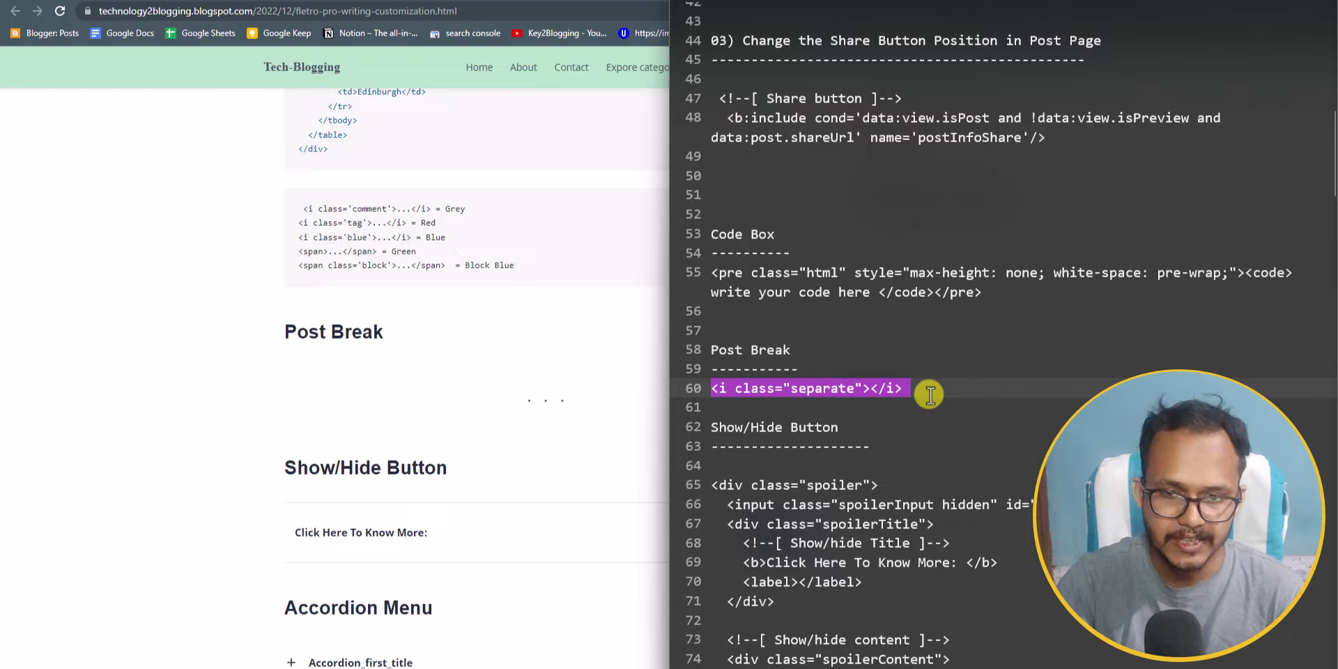
- Open the post "What Is SEO / Search Engine Optimization?" and paste <i class="separate"></i> on its own line before the "Types of SEO" heading
click(568, 169)
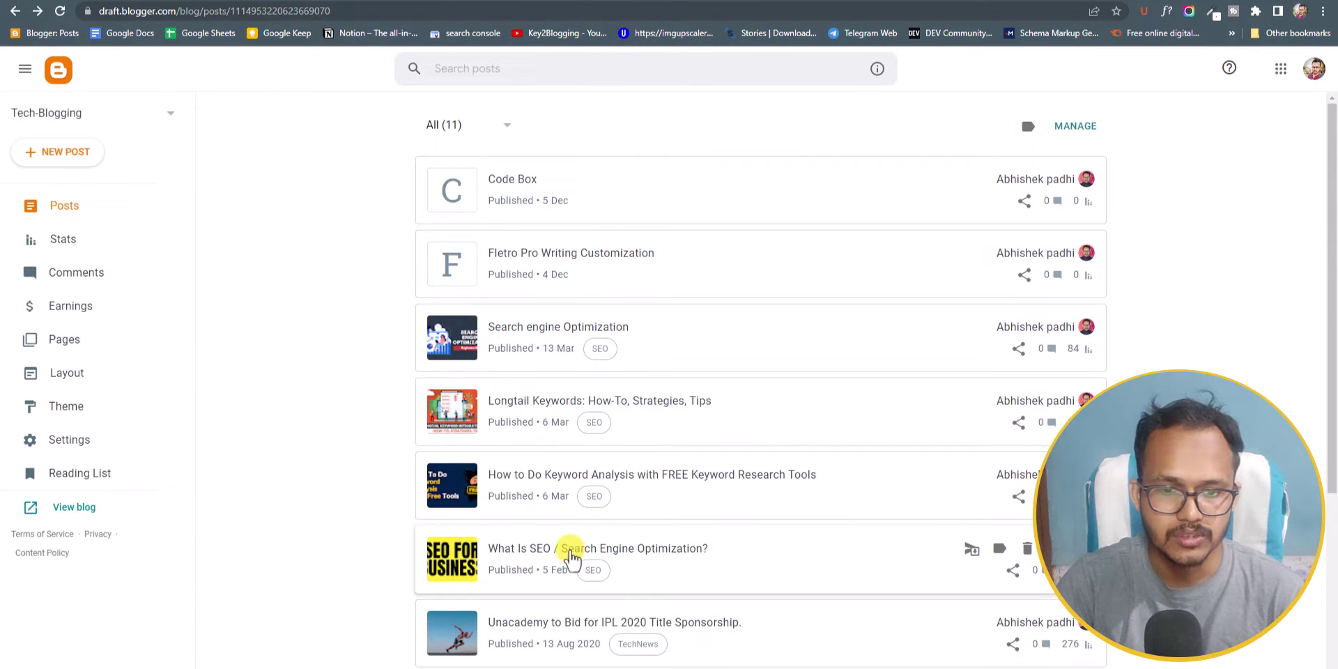
click(564, 548)
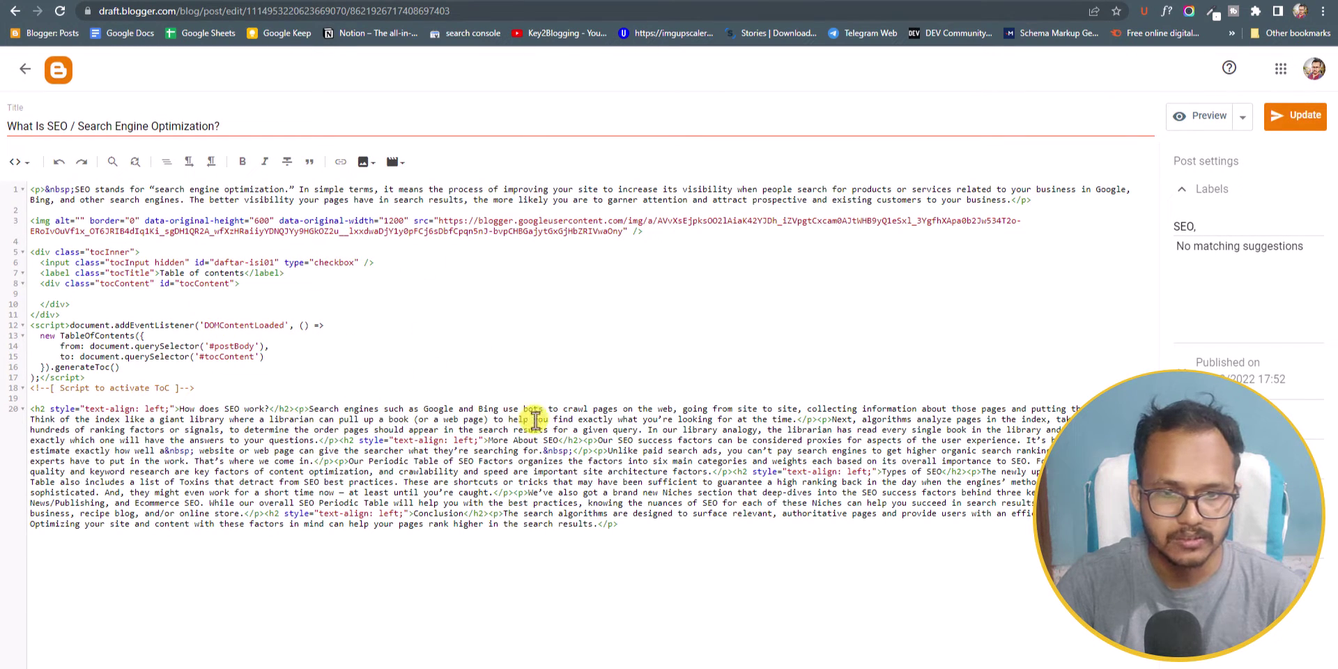
click(733, 472)
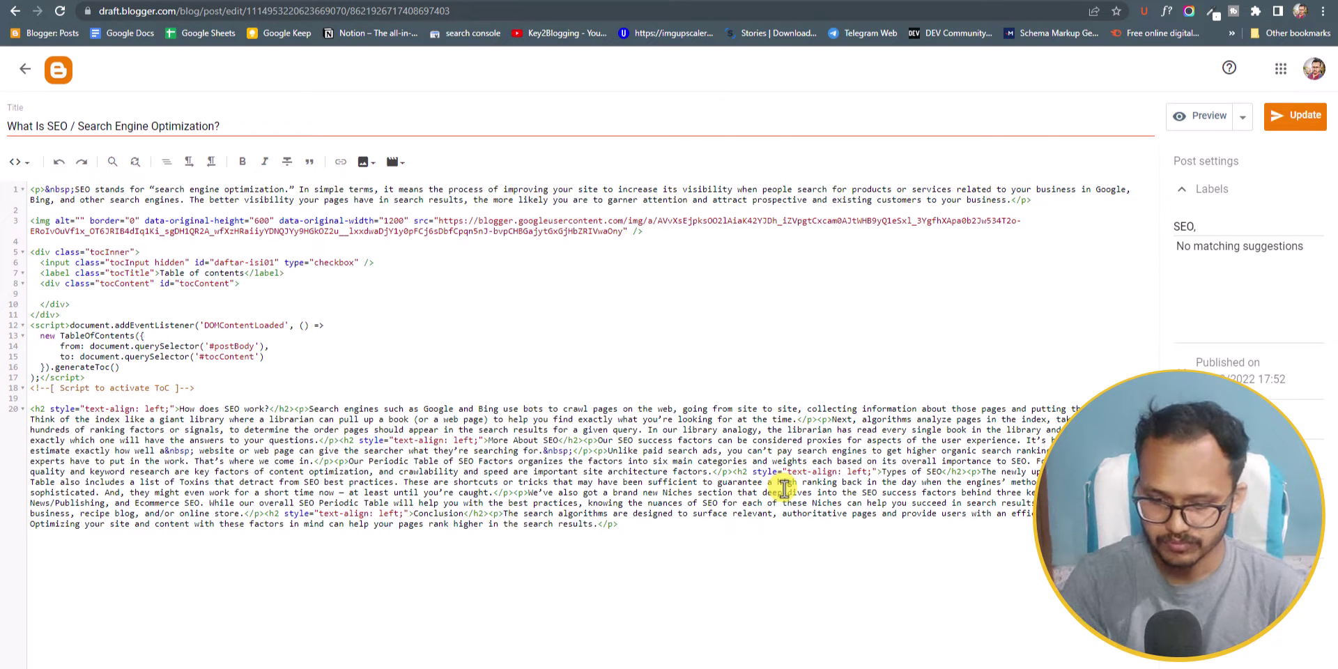
key(Return)
key(Return)
key(Return)
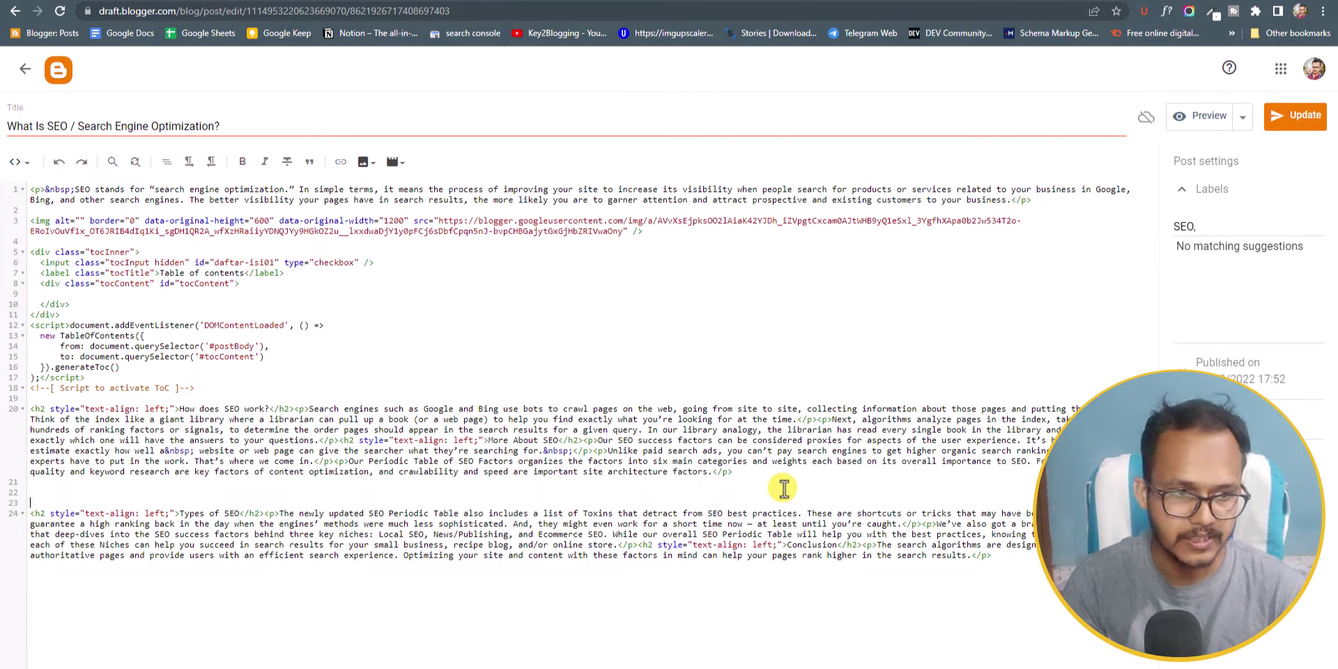
key(ctrl+v)
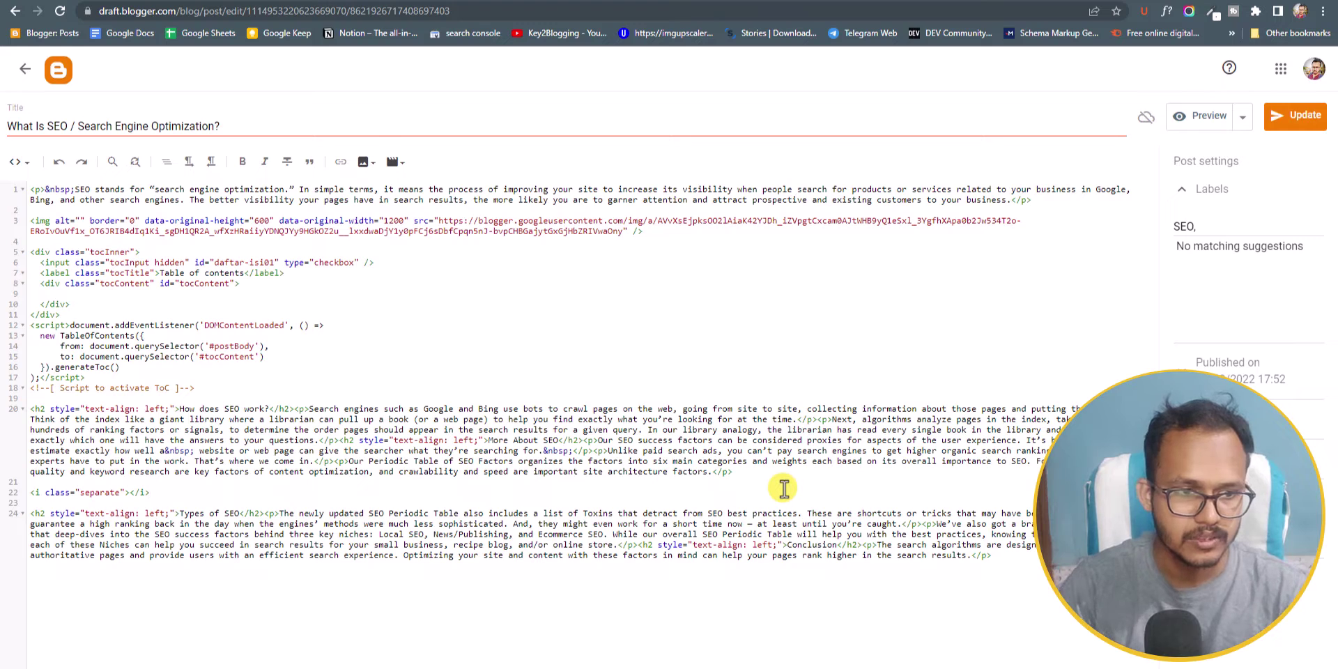
- Update the post and open its preview to check the post break
click(1300, 131)
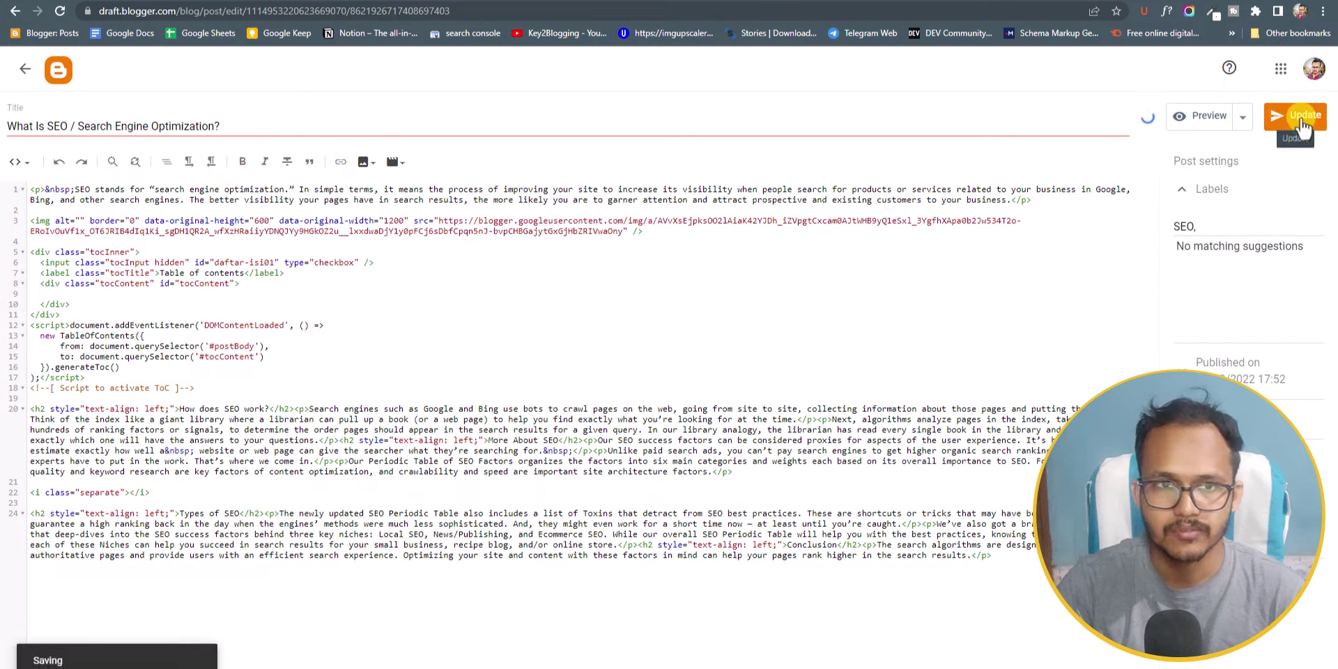
click(1180, 125)
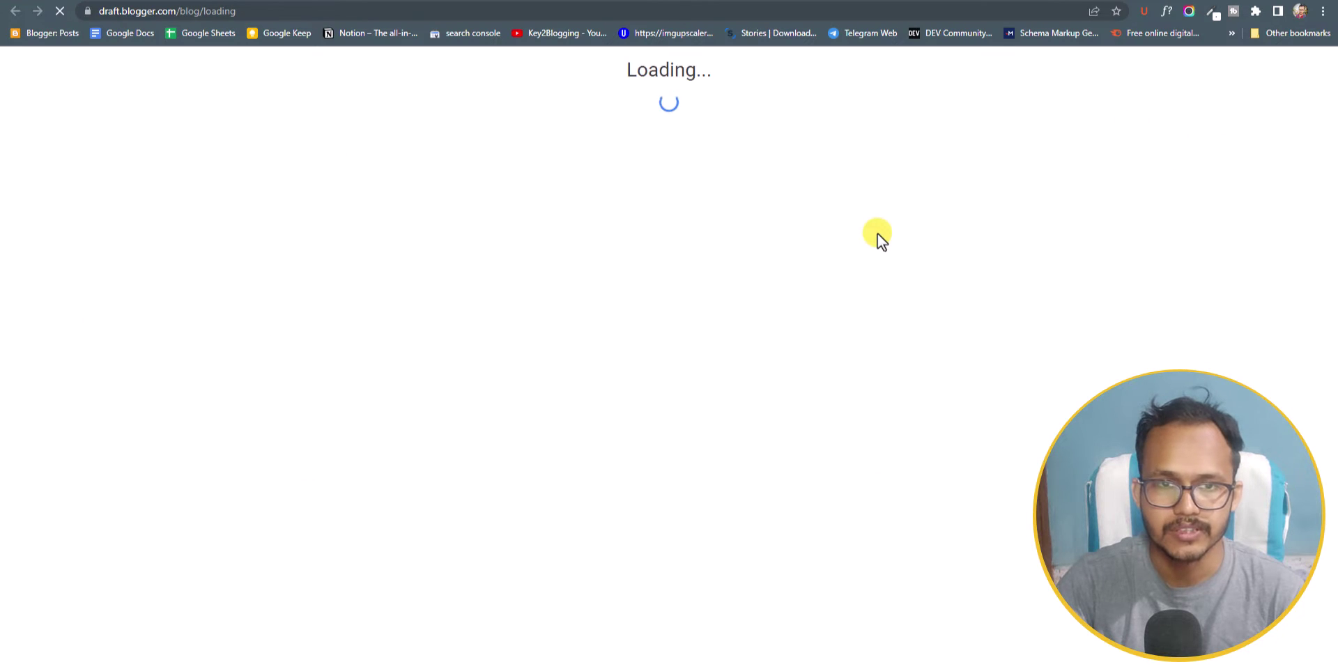
scroll(646, 339, down, 15)
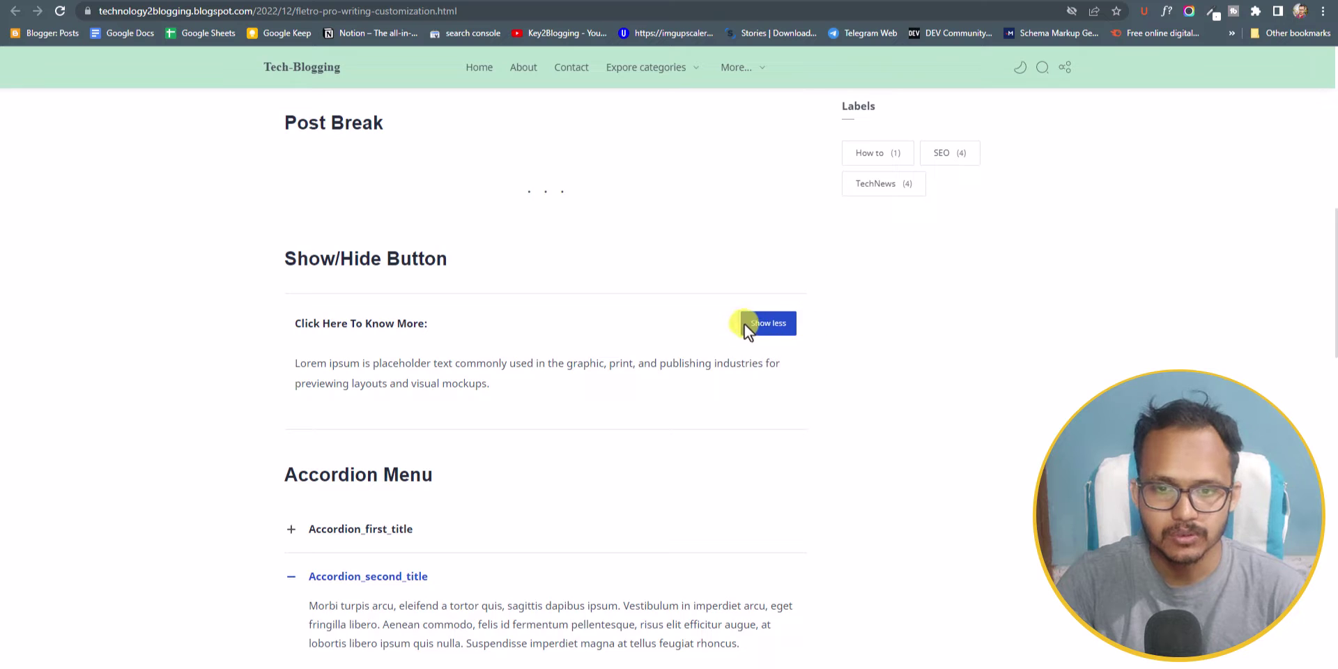
- Try out the Show/Hide Button example in the Fletro Pro Writing Customization post and examine its hidden text
click(775, 323)
click(772, 324)
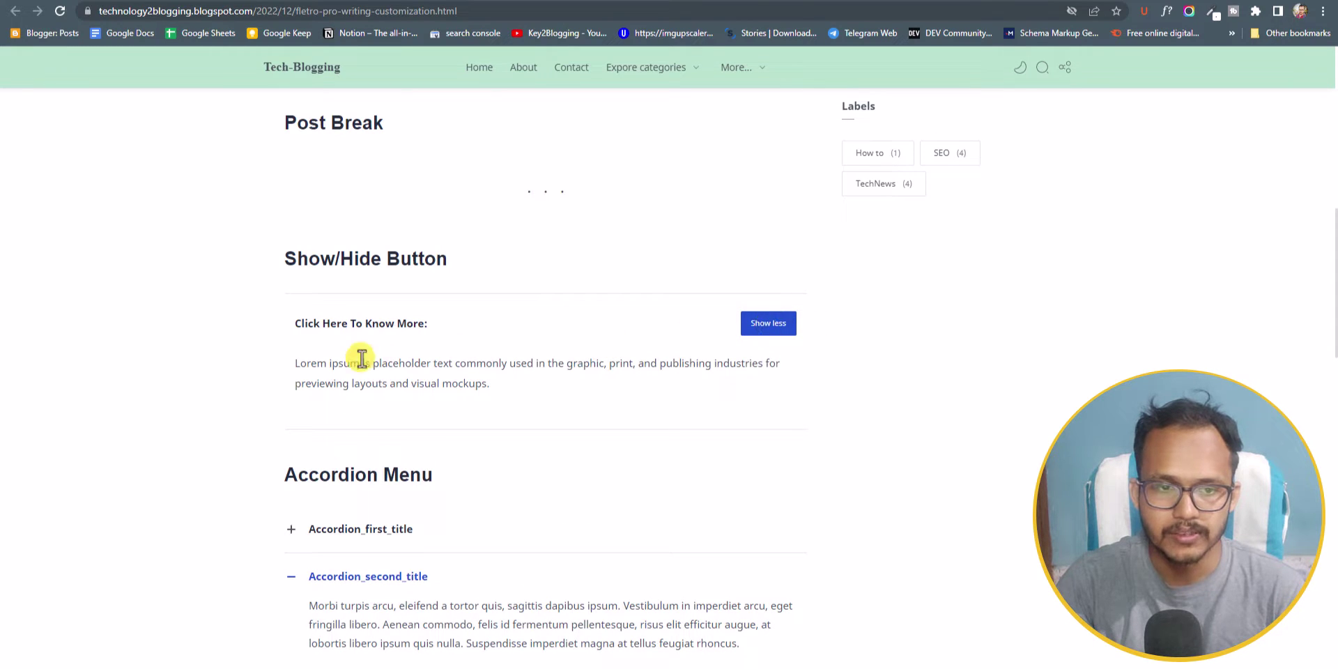
drag(287, 366, 492, 384)
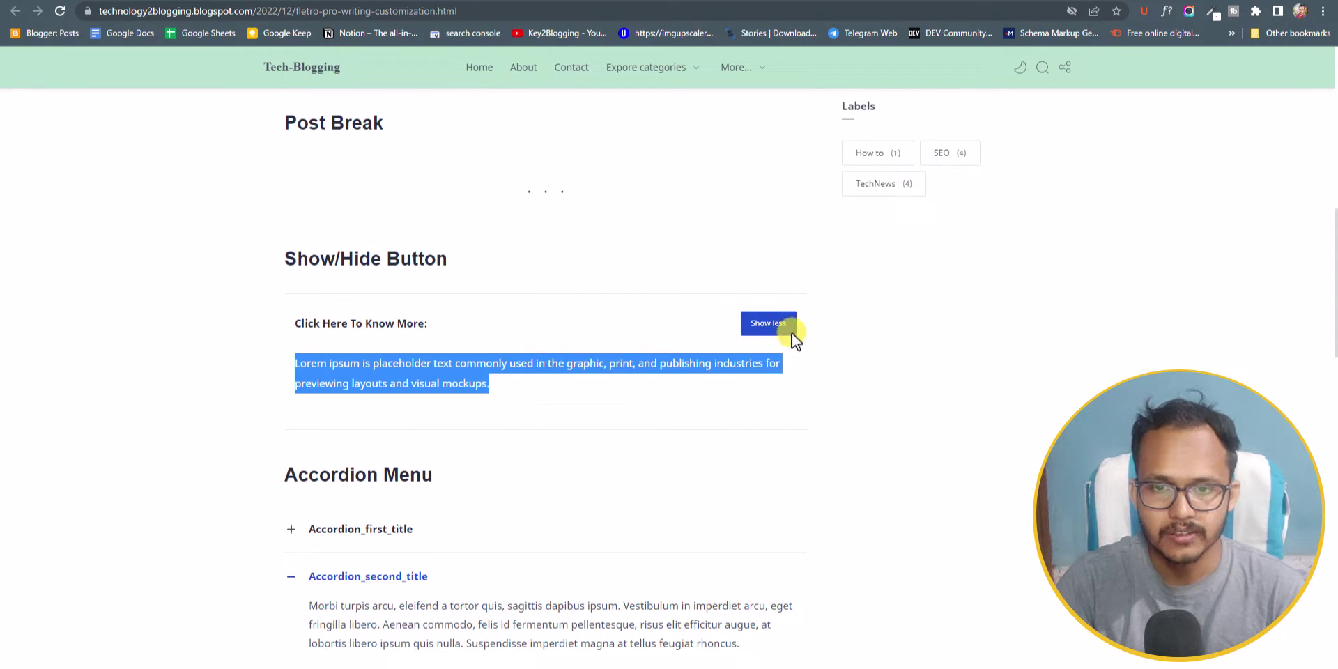
click(774, 326)
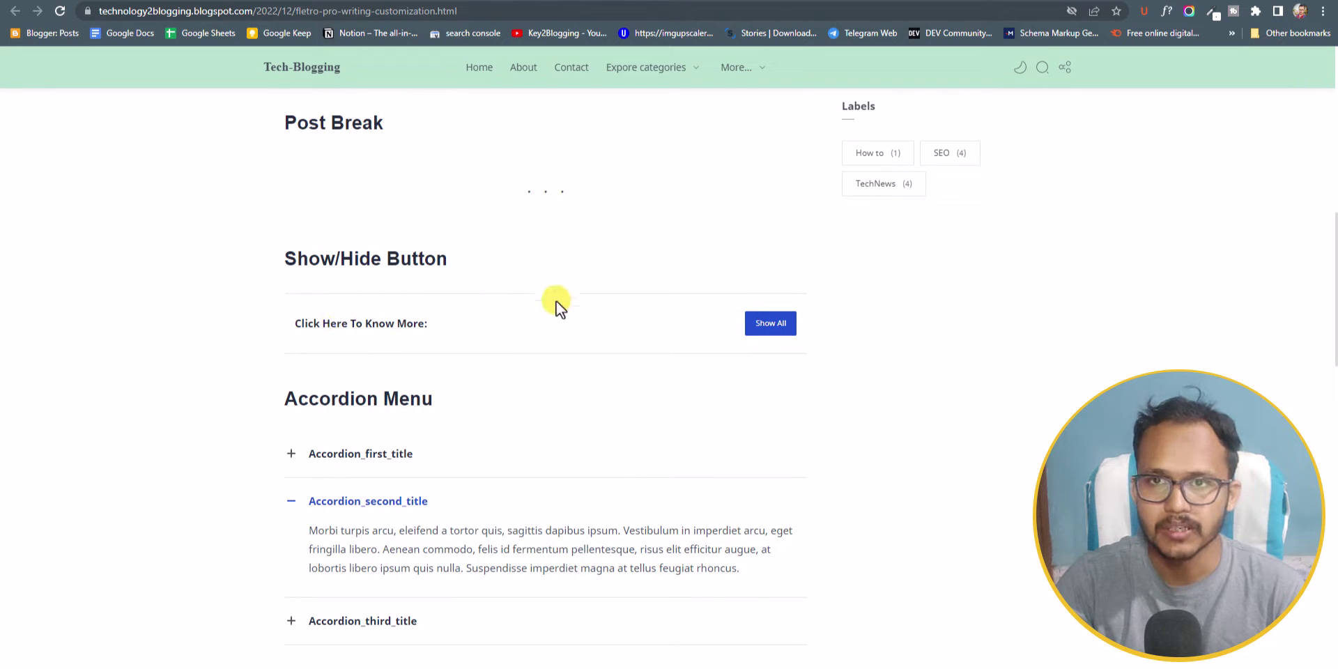
- Copy the Show/Hide Button code from the notes and paste it at the end of the What Is SEO post's HTML
click(230, 2)
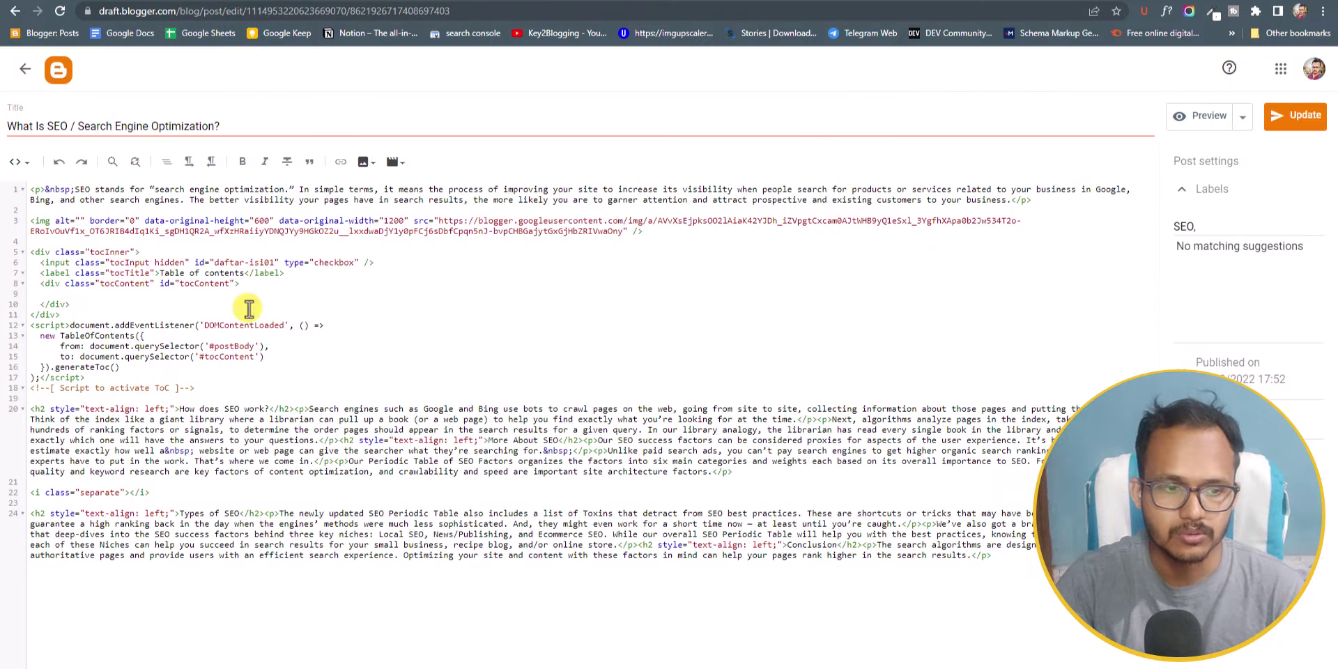
click(1035, 555)
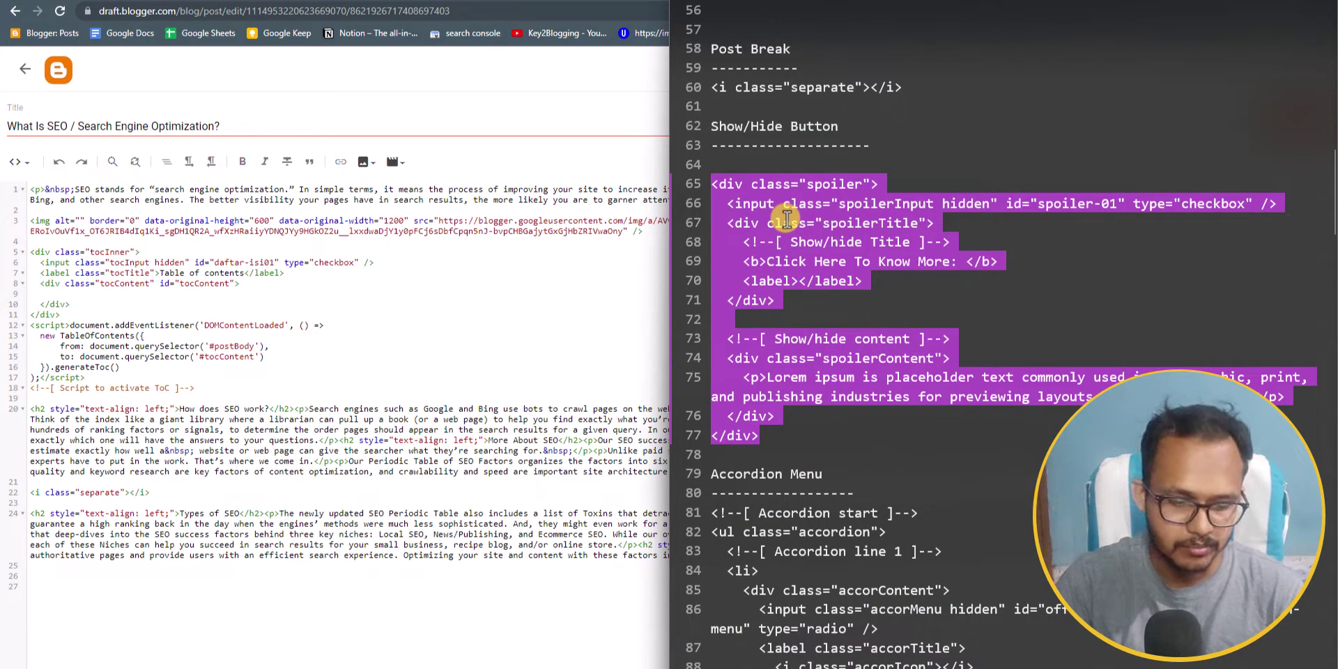
text(<div class="spoiler">   <input class="spoilerInput hidden" id="spoiler-01" type="checkbox" />   <div class="spoilerTitle">     <!--[ Show/hide Title ]-->     <b>Click Here To Know More: </b>     <label></label>   </div>    <!--[ Show/hide content ]-->   <div class="spoilerContent">     <p>Lorem ipsum is placeholder text commonly used in the graphic, print, and publishing industries for previewing layouts and visual mockups.</p>   </div> </div>)
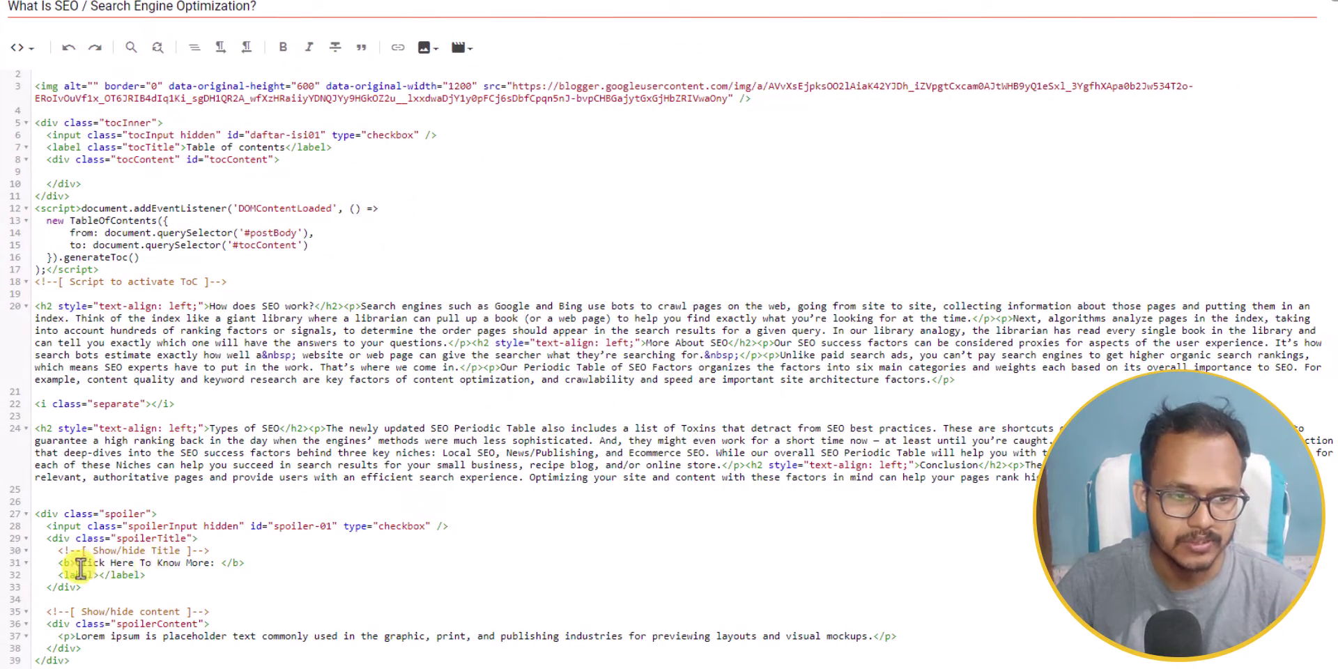
- Change the show/hide block's title to "What is SEO?"
drag(76, 563, 215, 562)
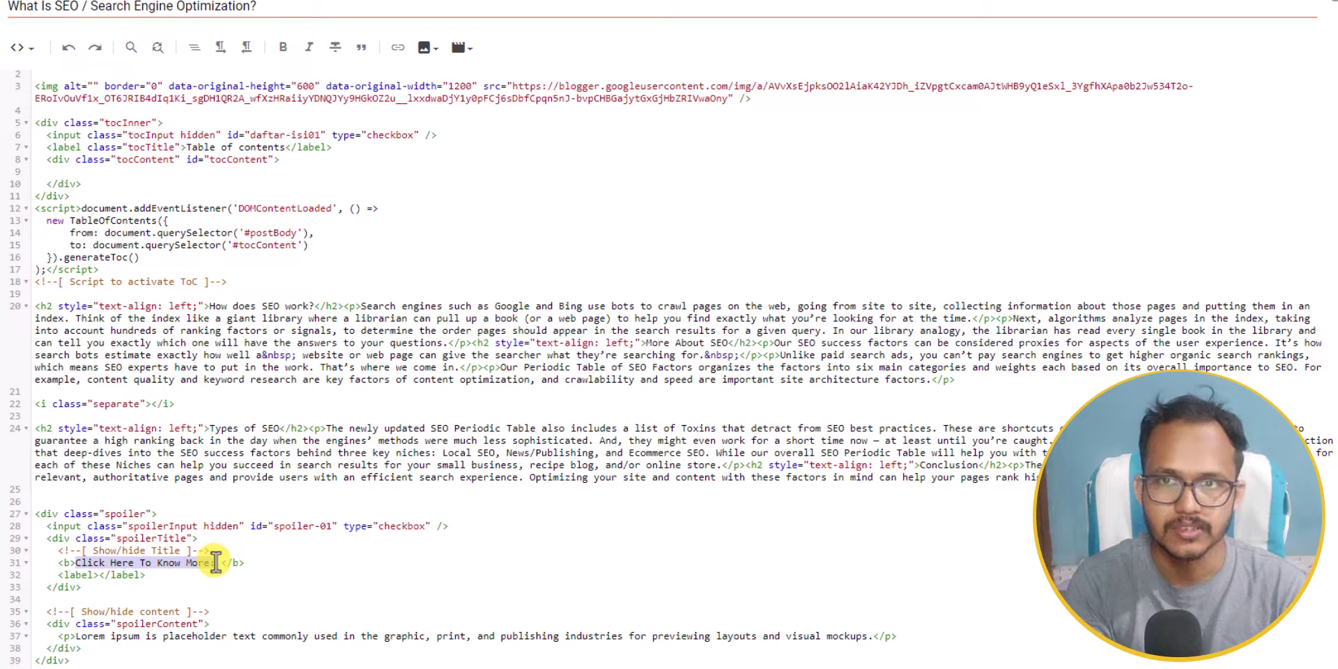
text(What )
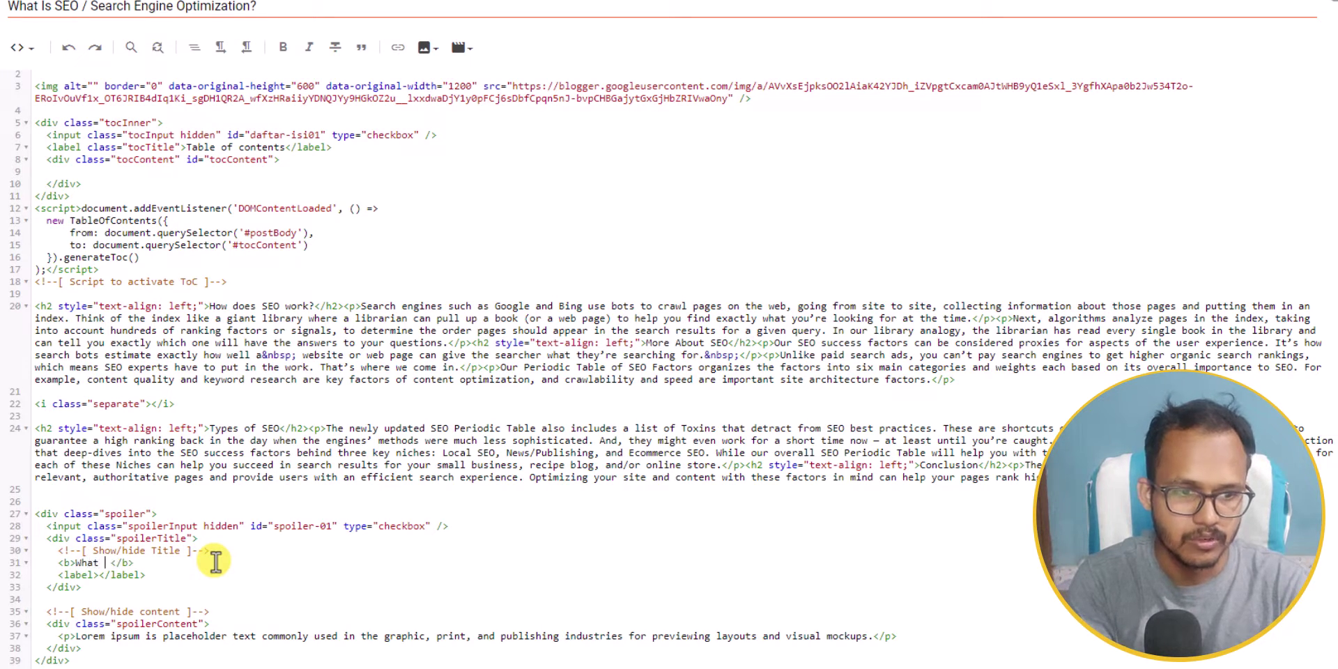
text(is SEO)
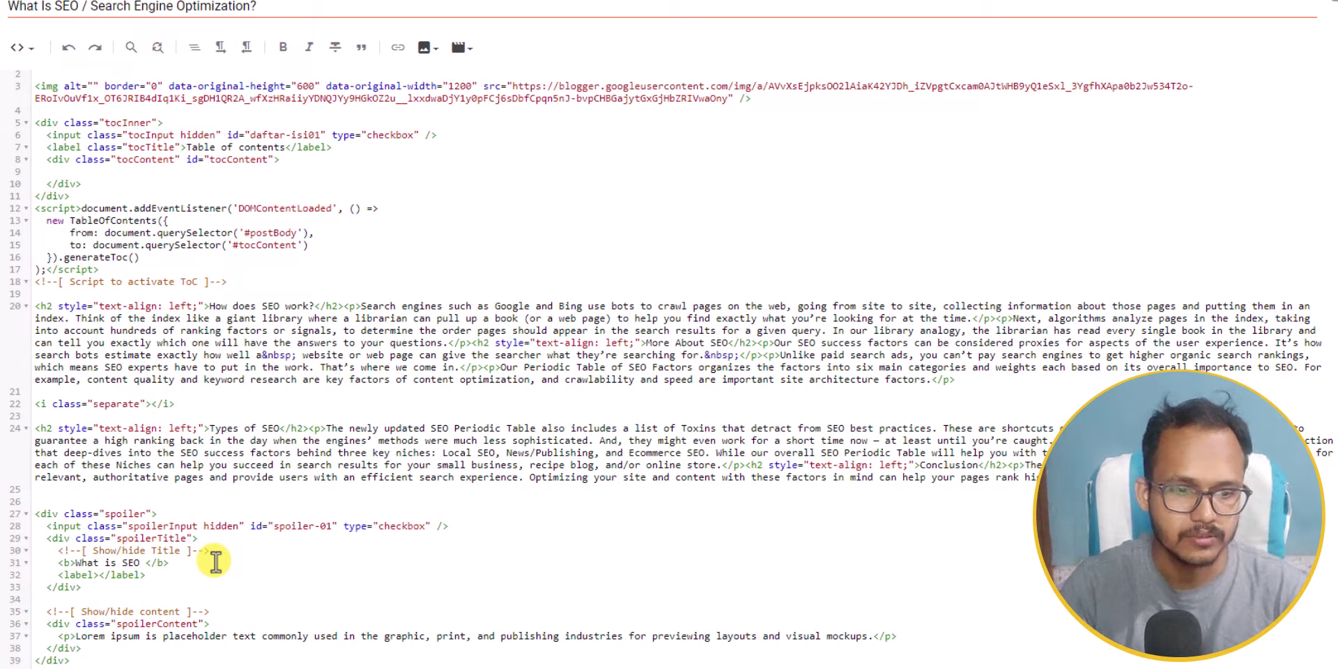
text(?)
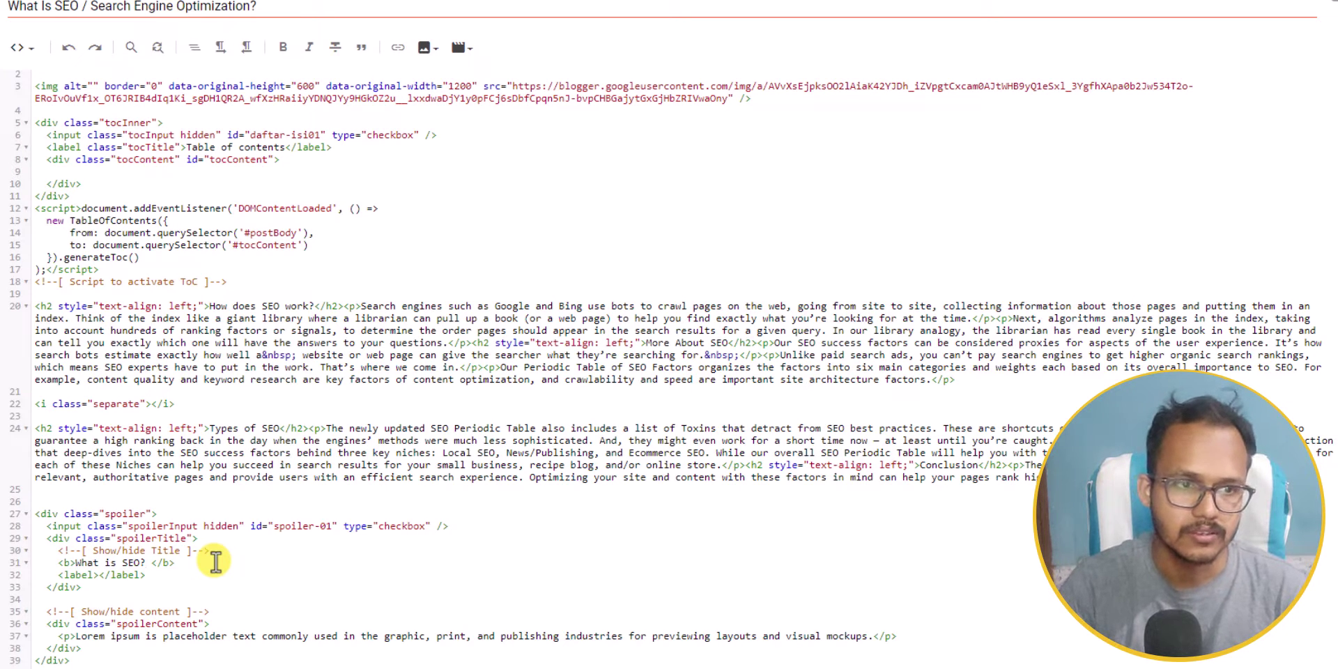
- Replace the show/hide block's placeholder text with the SEO definition copied from the post's opening paragraph
scroll(345, 371, up, 1)
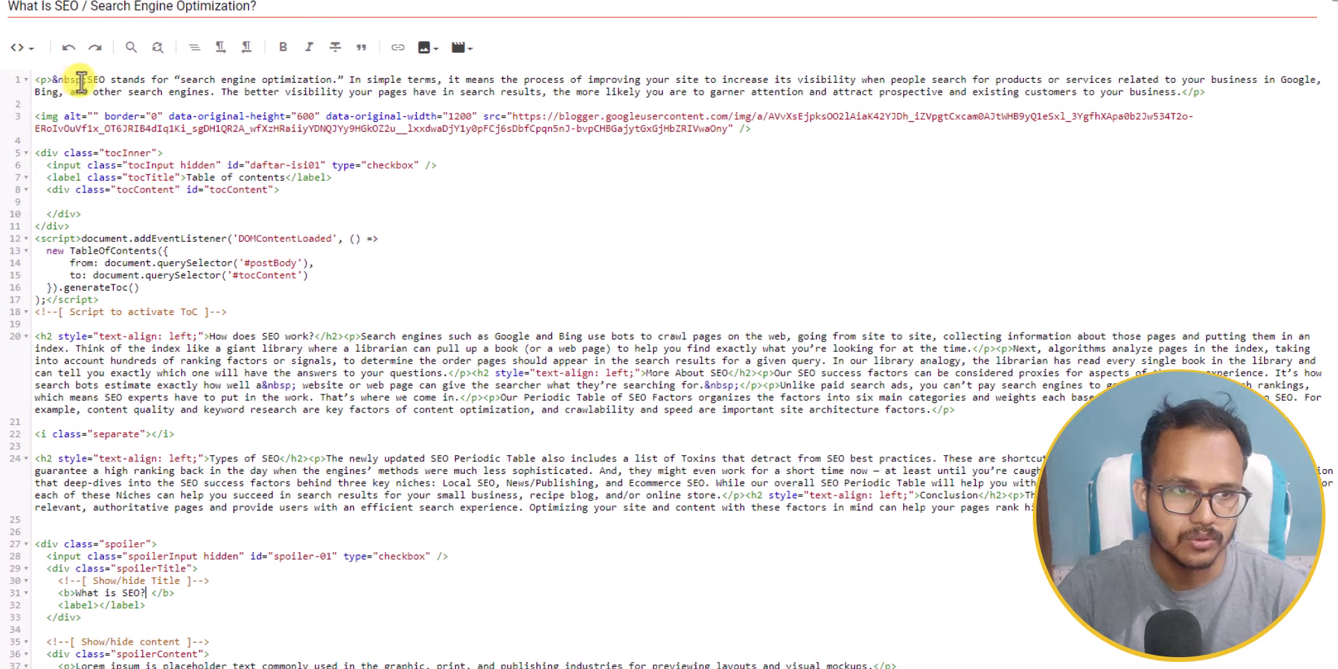
drag(87, 82, 1182, 93)
key(ctrl+c)
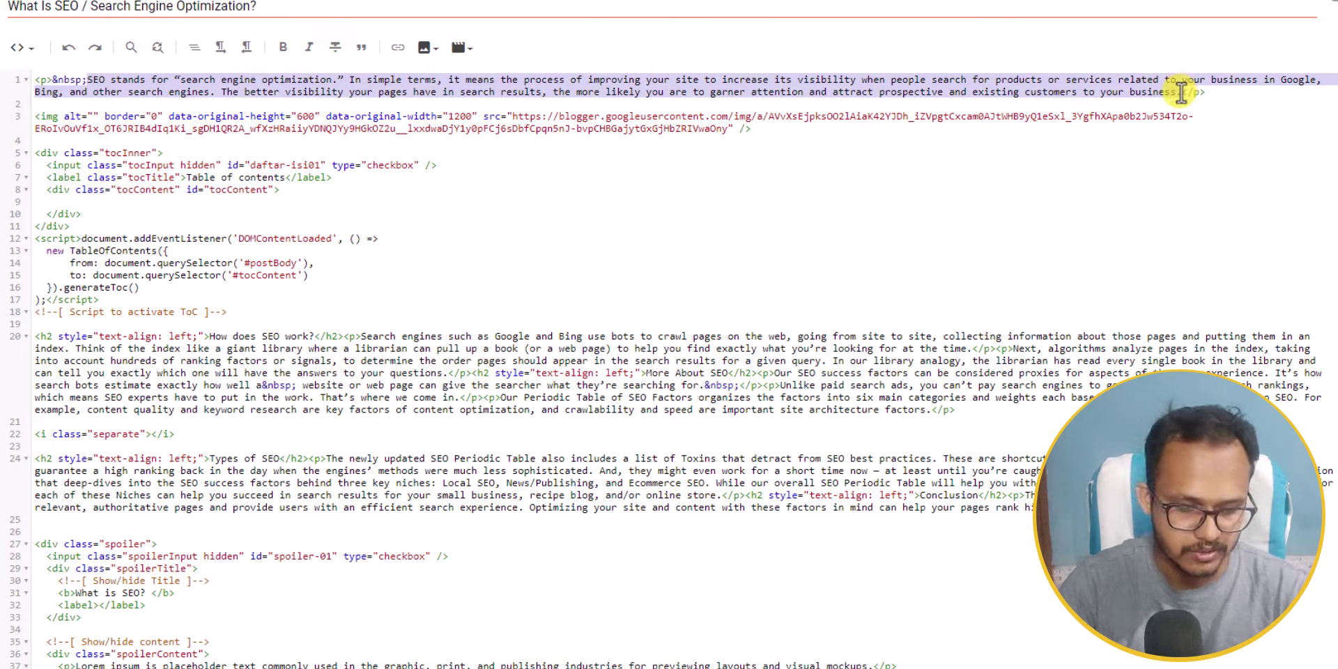
scroll(245, 526, down, 1)
drag(76, 636, 882, 638)
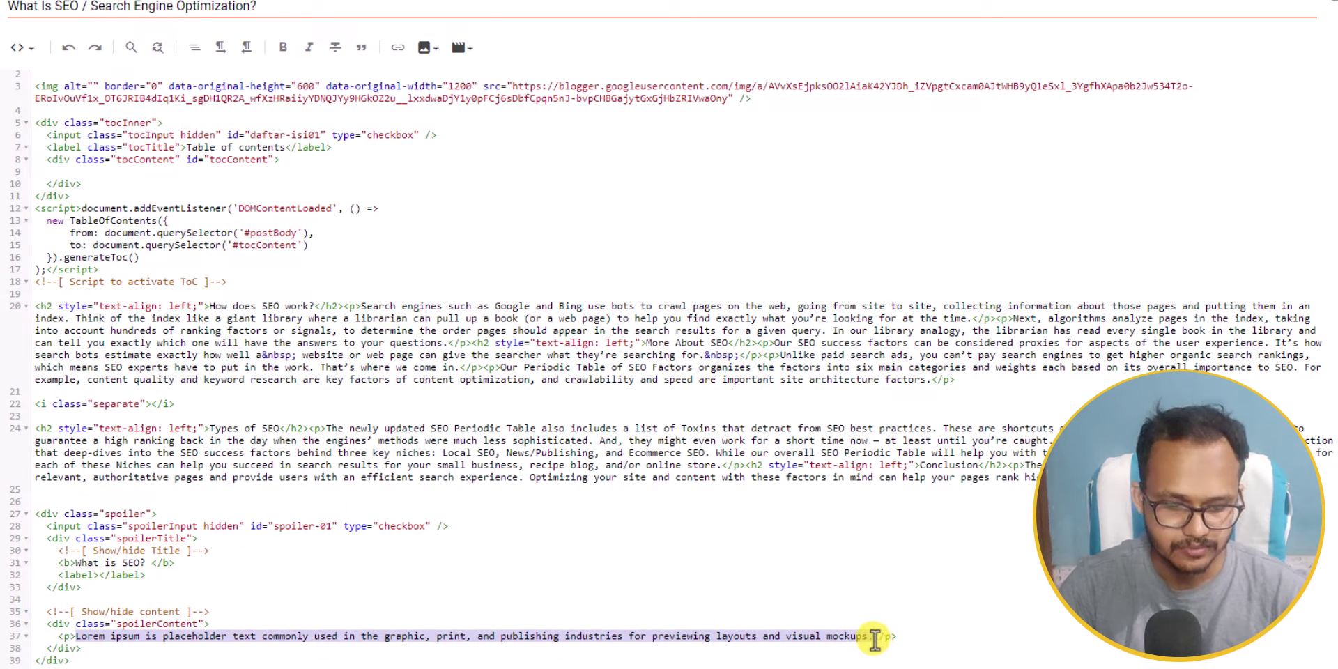
key(ctrl+v)
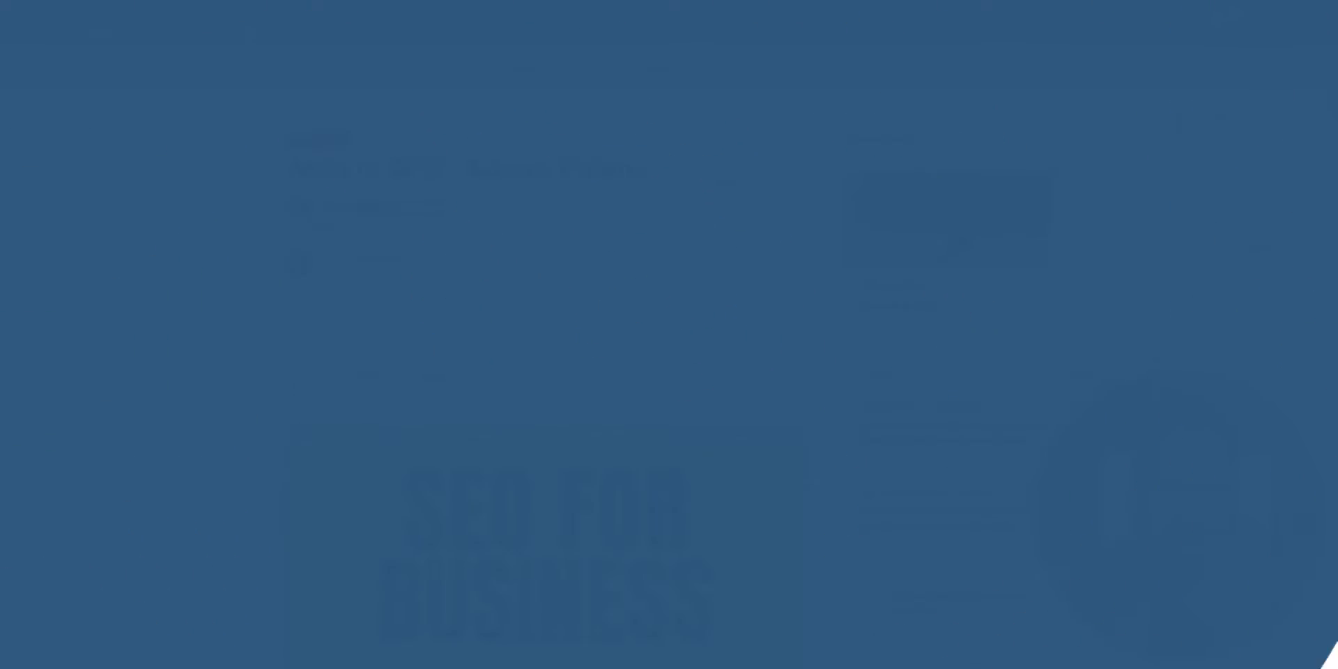
- Check the "What is SEO?" block at the end of the live post by expanding and collapsing its content
scroll(795, 443, down, 20)
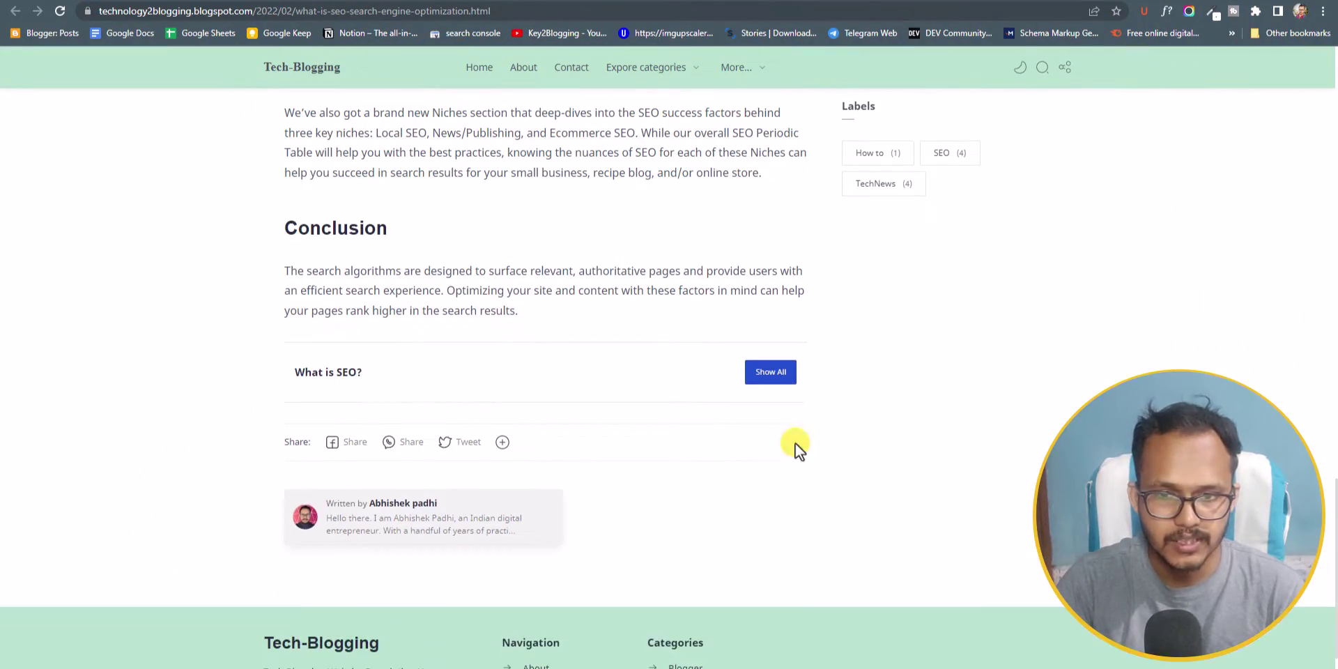
click(779, 373)
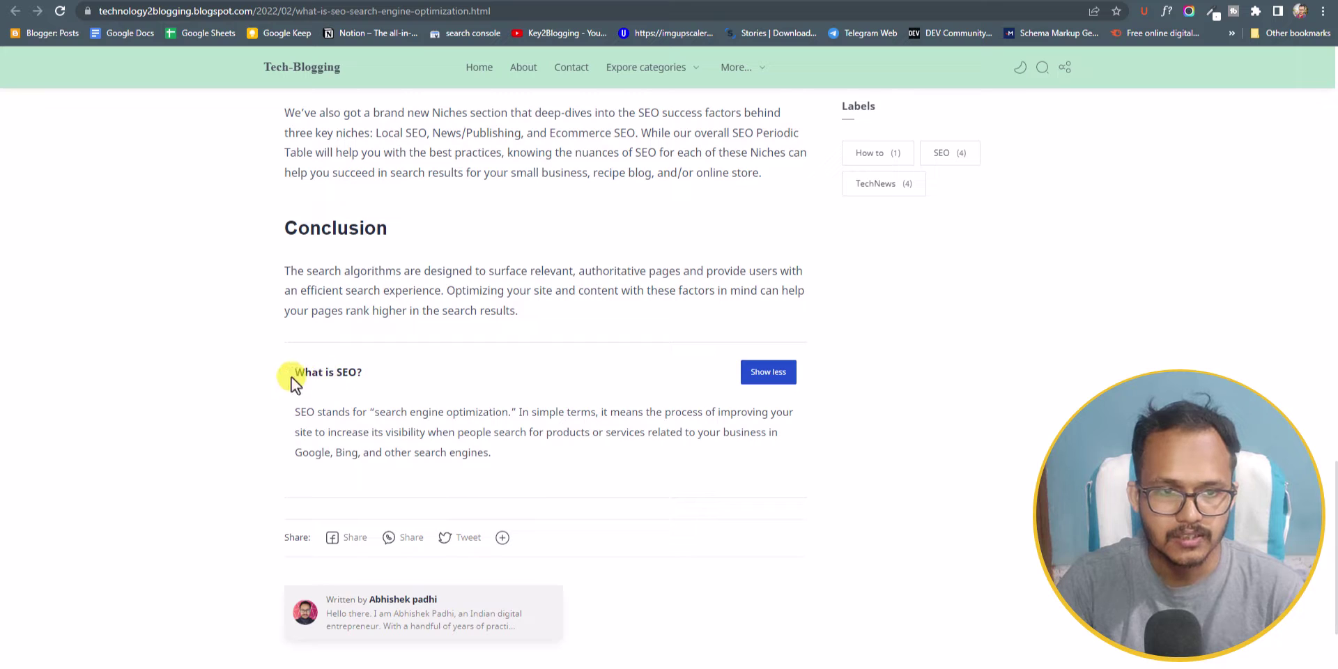
click(788, 379)
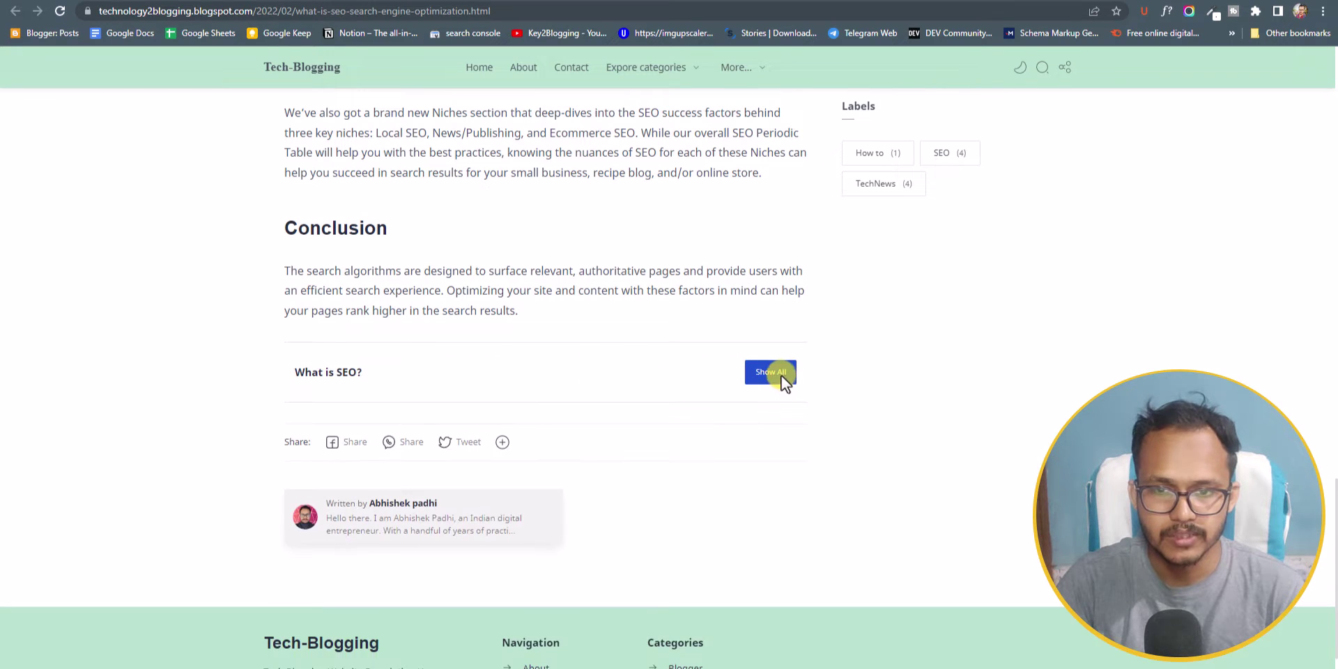
click(781, 374)
drag(292, 412, 492, 471)
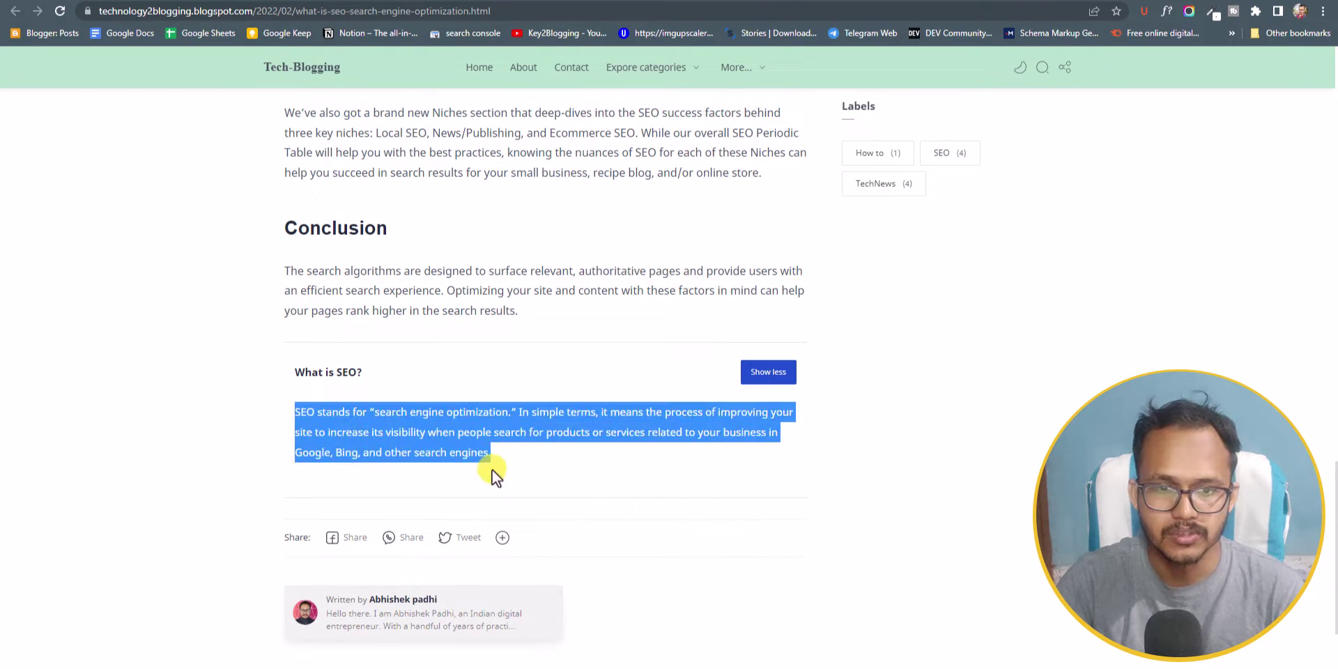
click(766, 382)
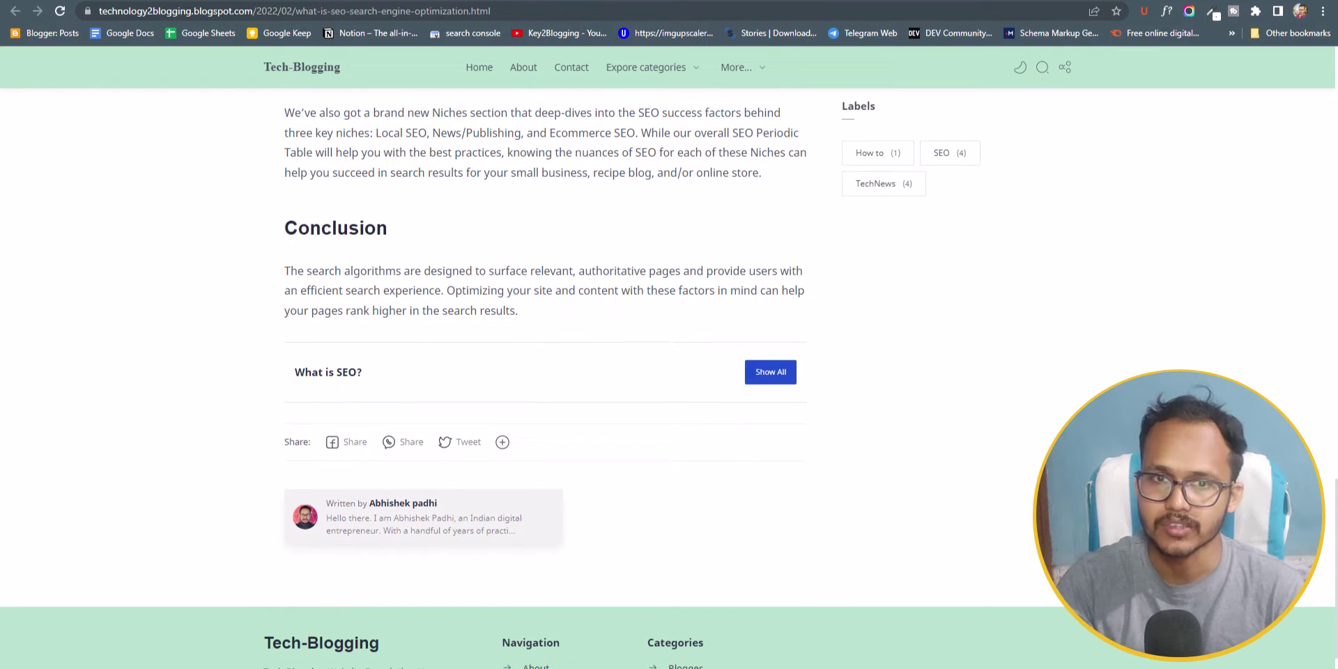
- View the Accordion Menu example in the Fletro Pro Writing Customization post and copy the accordion code from the notes
click(627, 1)
scroll(514, 411, down, 1)
scroll(514, 411, down, 3)
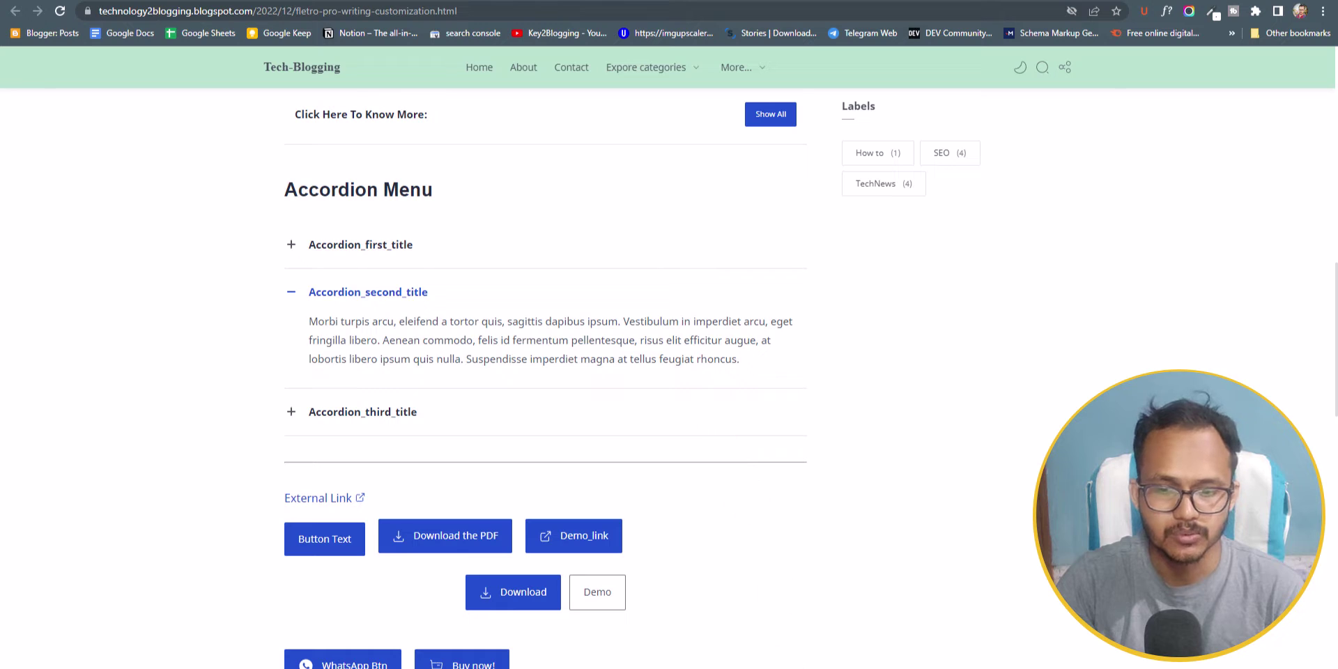
key(alt+Tab)
scroll(767, 501, down, 3)
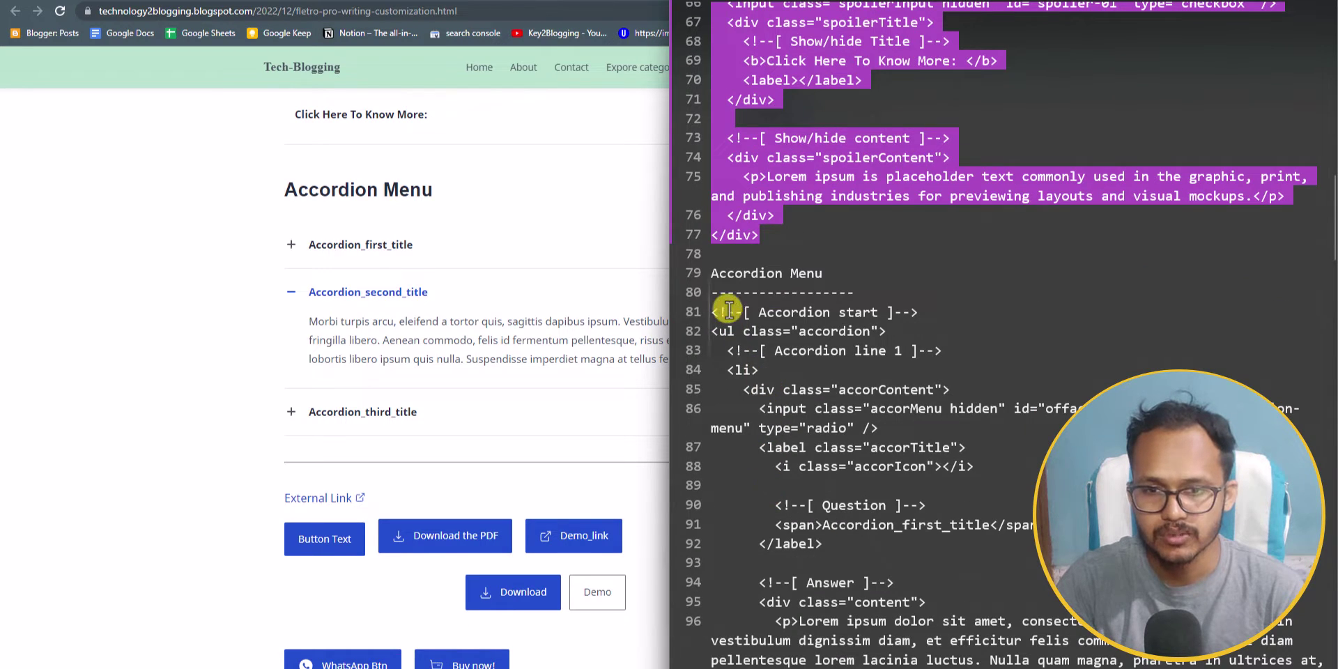
drag(717, 311, 865, 580)
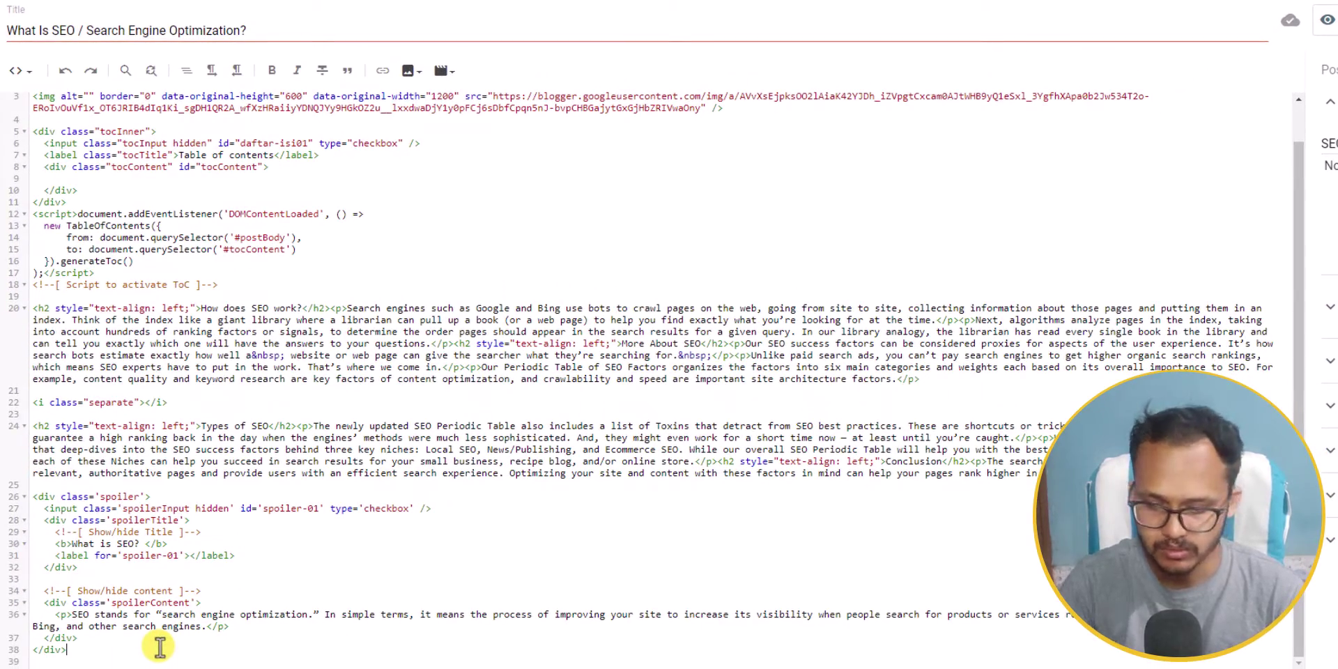
- Paste the accordion code a few lines below the show/hide block in the What Is SEO post's HTML
key(Return)
key(Return)
key(Return)
key(ctrl+v)
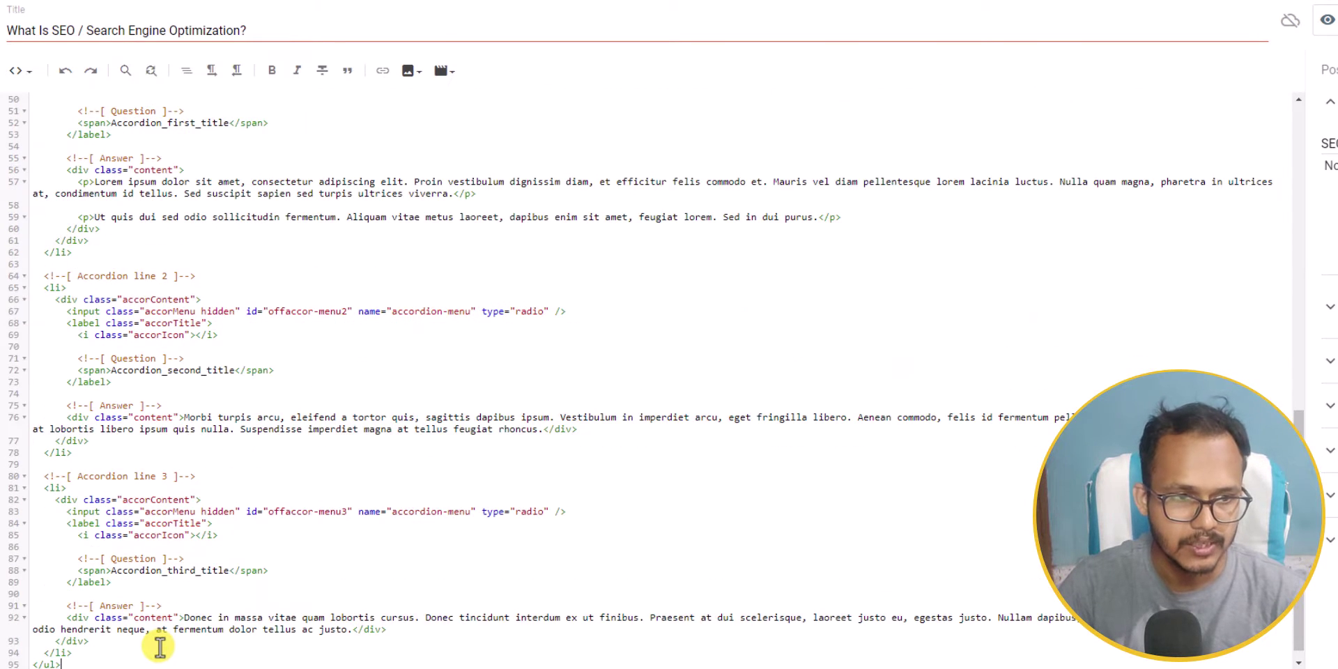
- Examine where the question titles and answer texts sit in each line of the pasted accordion code
scroll(299, 216, up, 10)
scroll(168, 274, down, 2)
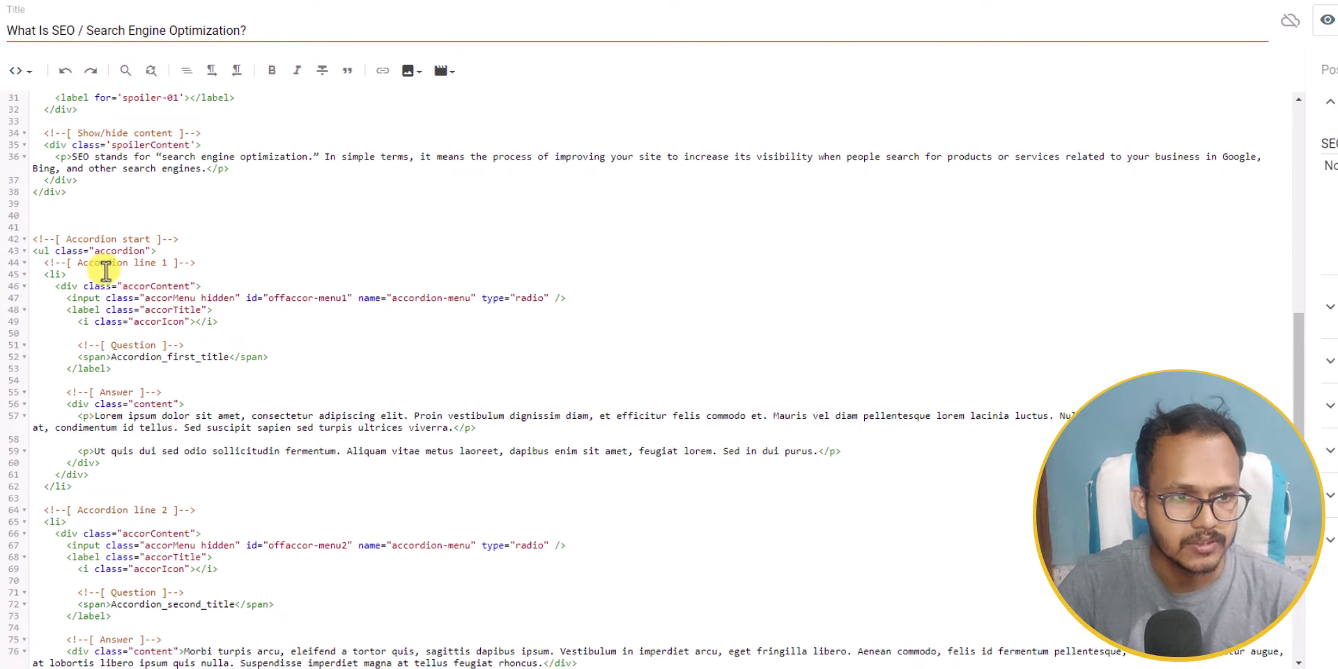
drag(112, 281, 233, 281)
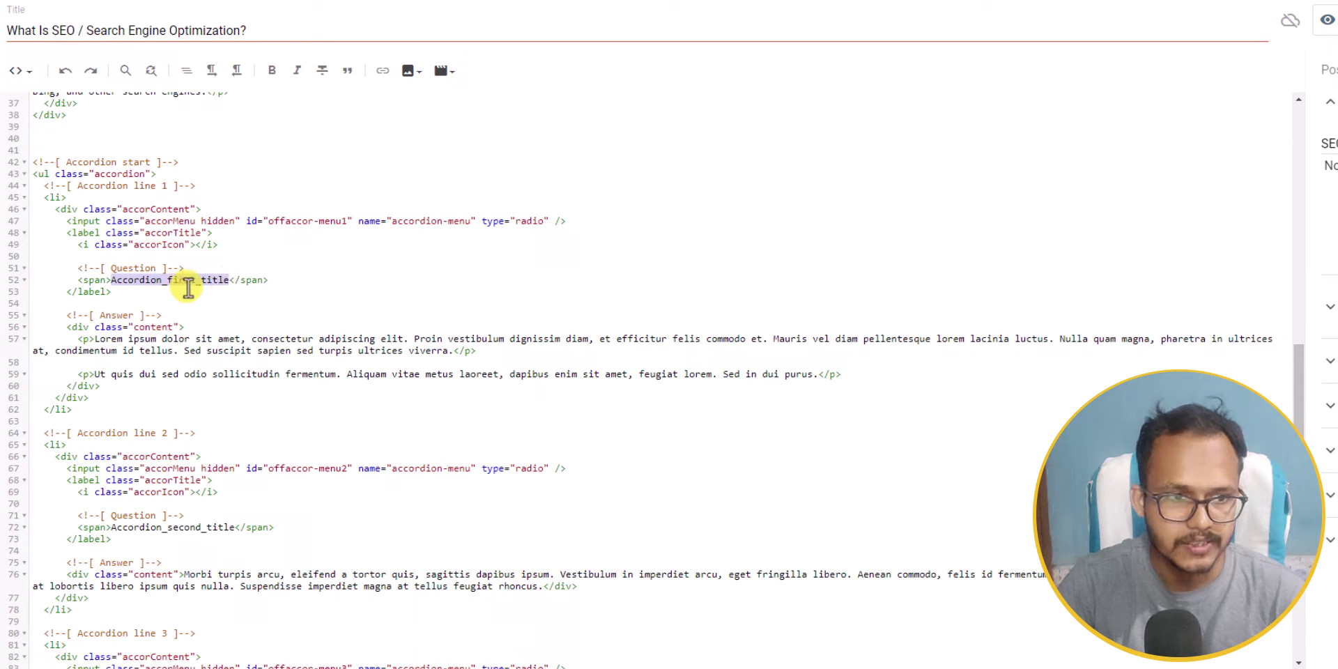
drag(94, 339, 450, 352)
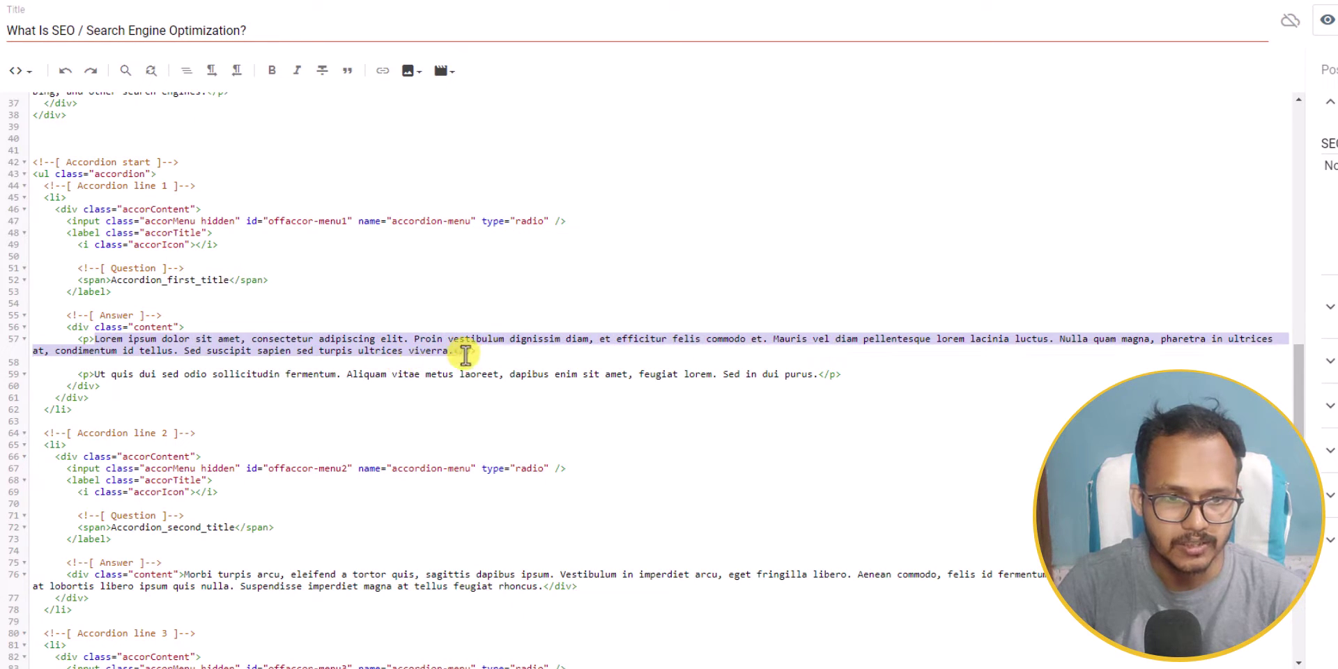
scroll(209, 432, down, 4)
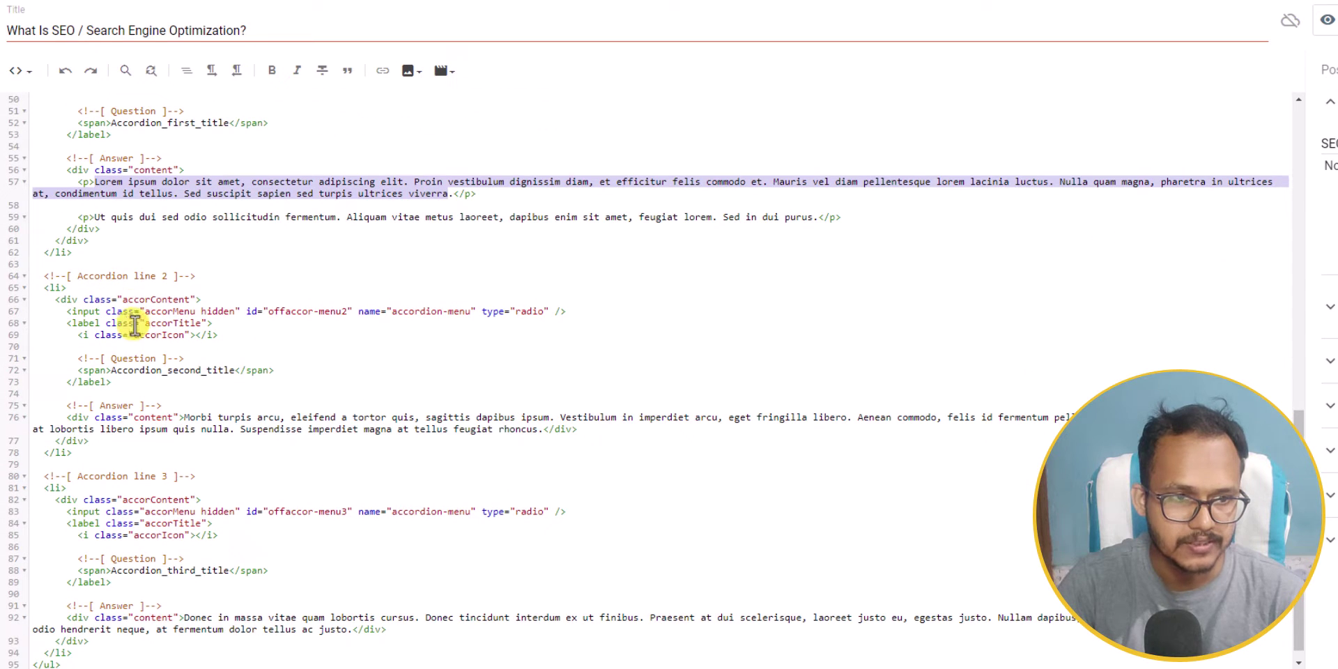
- Locate the second accordion line's title and answer in the code, and check the live post's accordion by expanding its first two items
drag(110, 370, 241, 372)
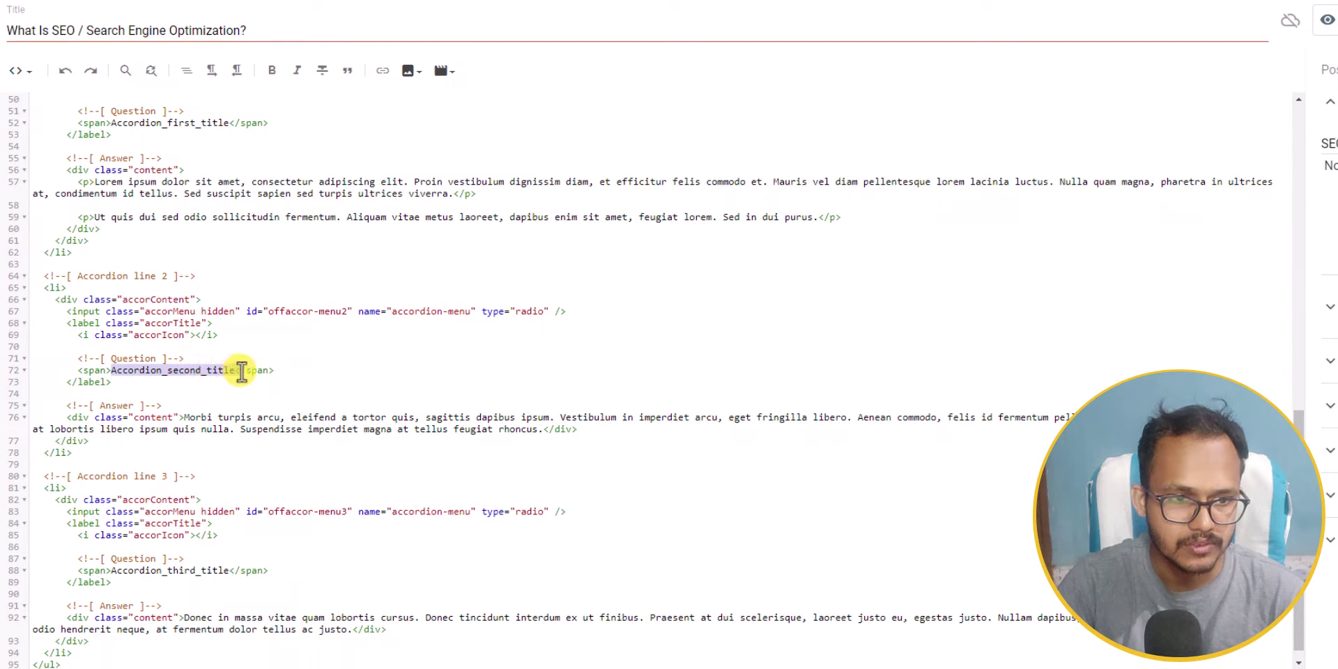
drag(184, 417, 549, 430)
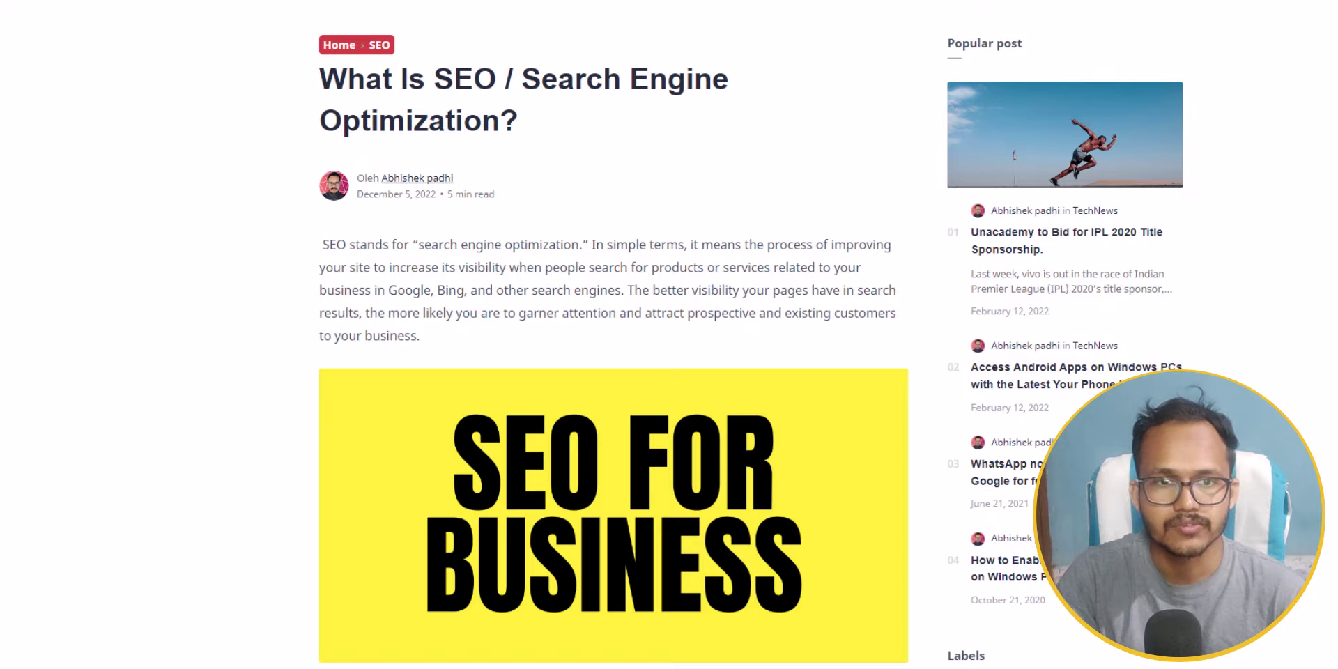
scroll(1331, 474, down, 20)
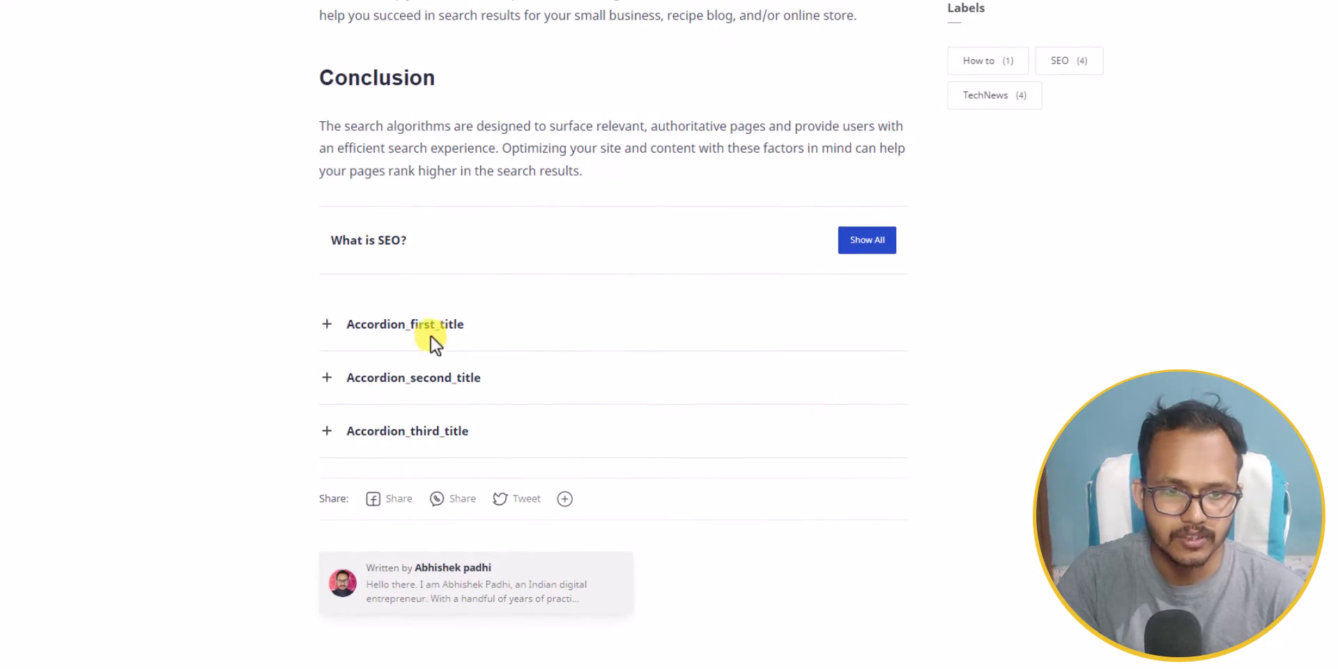
click(412, 326)
scroll(641, 335, down, 3)
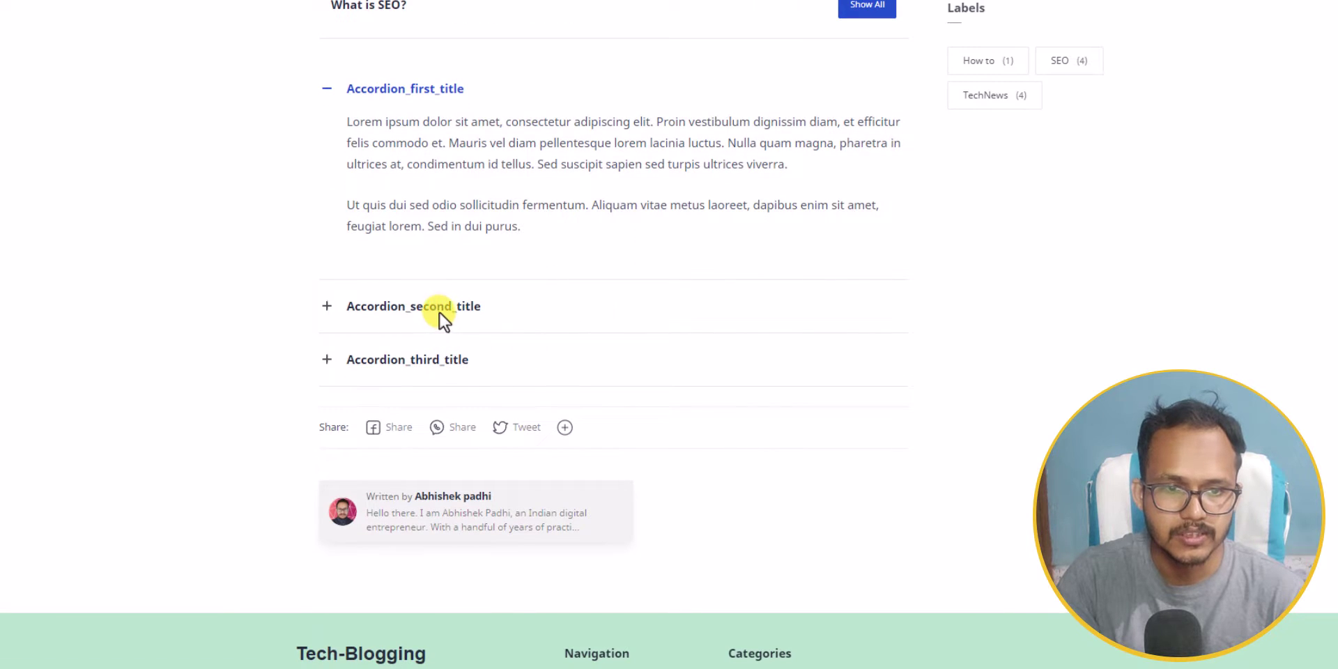
click(439, 313)
click(436, 275)
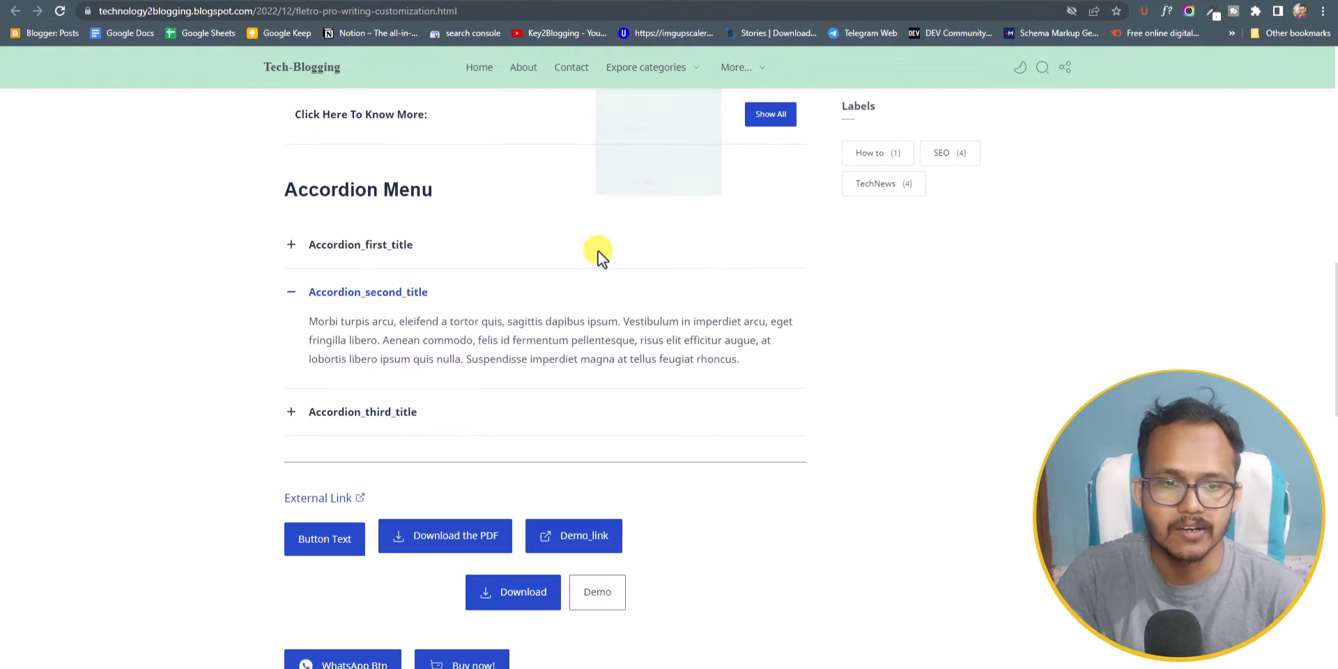
- Examine the notes' code for the external link, text, download and demo buttons beside their examples in the Writing Customization post
scroll(634, 383, down, 4)
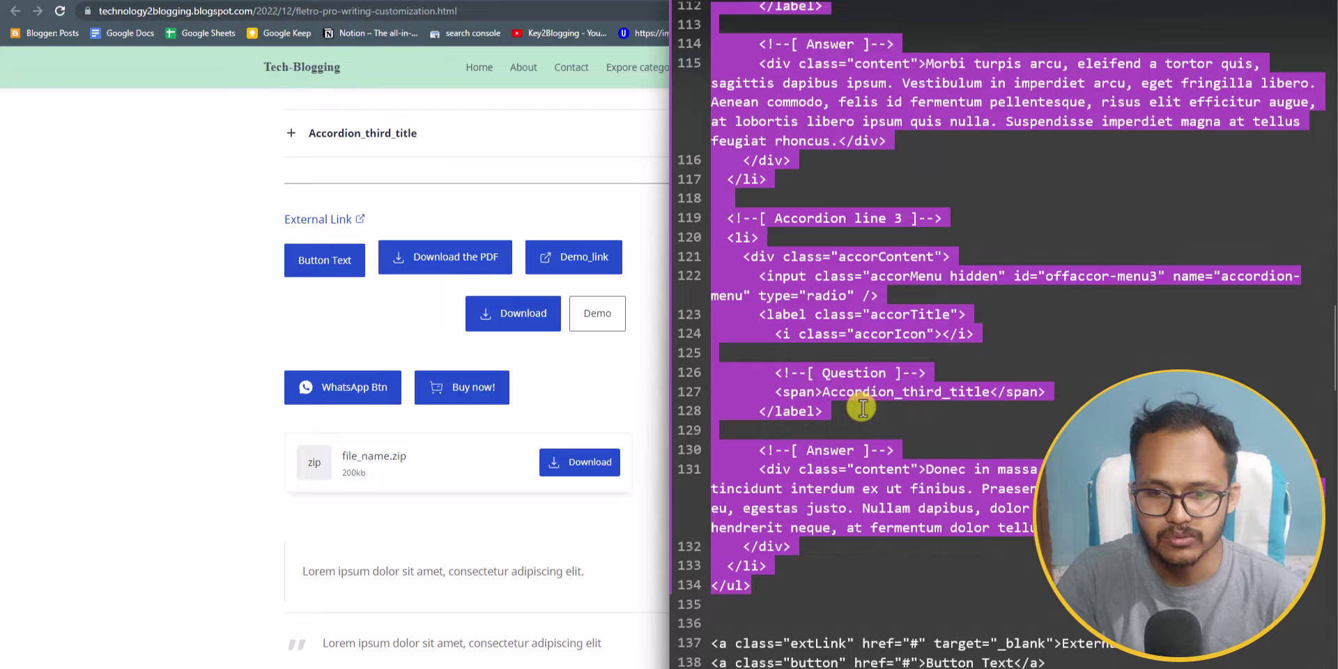
scroll(815, 414, down, 4)
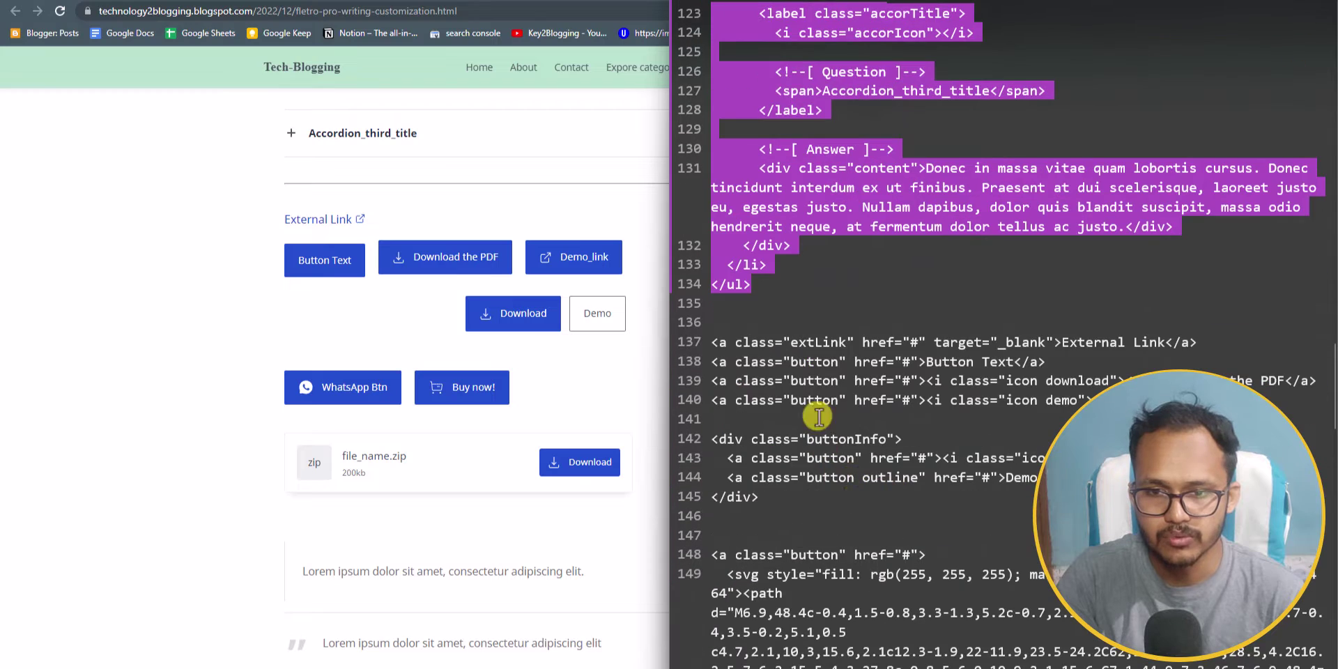
click(780, 318)
scroll(777, 313, down, 2)
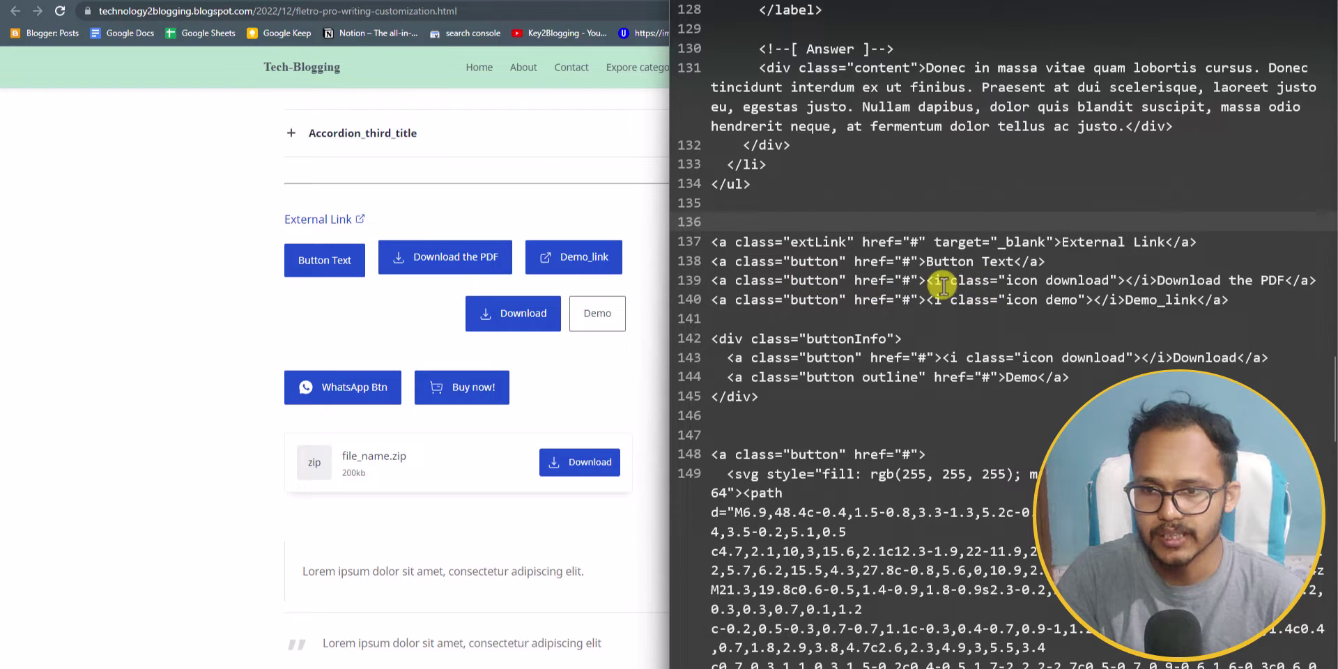
drag(929, 281, 1130, 280)
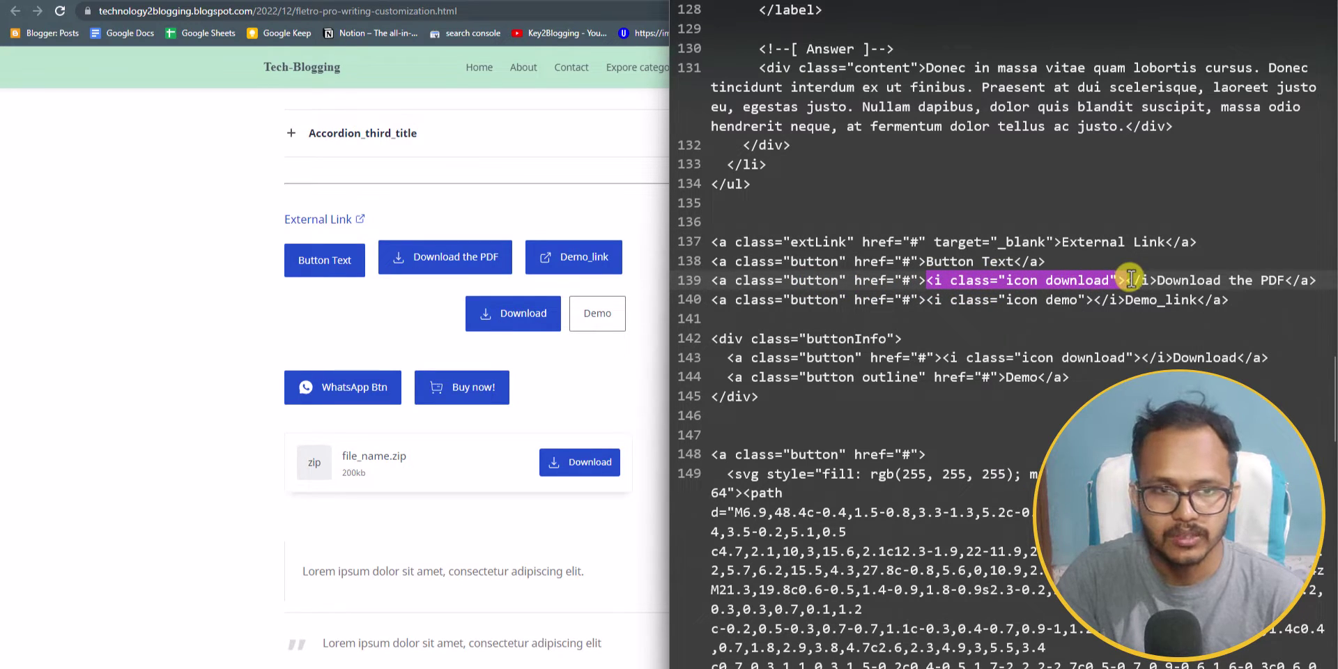
click(986, 303)
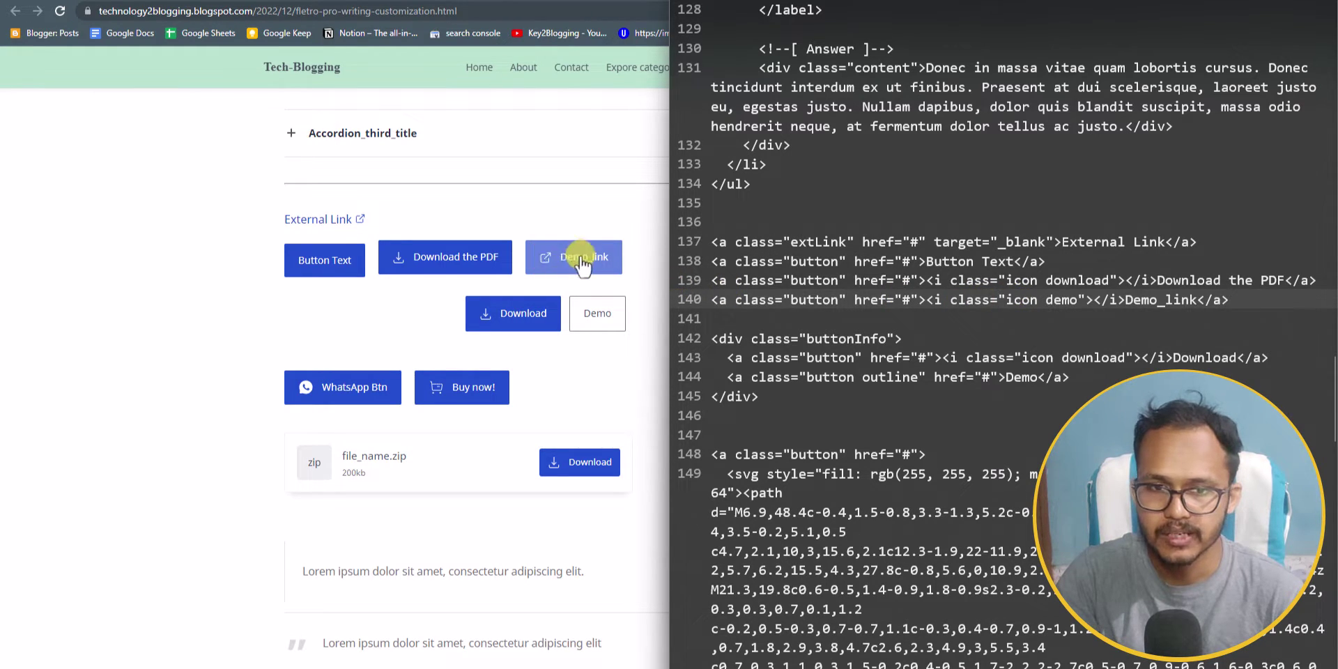
- Examine the buttonInfo block's code, locating the label and href placeholders of the paired Download and Demo buttons
scroll(839, 374, down, 2)
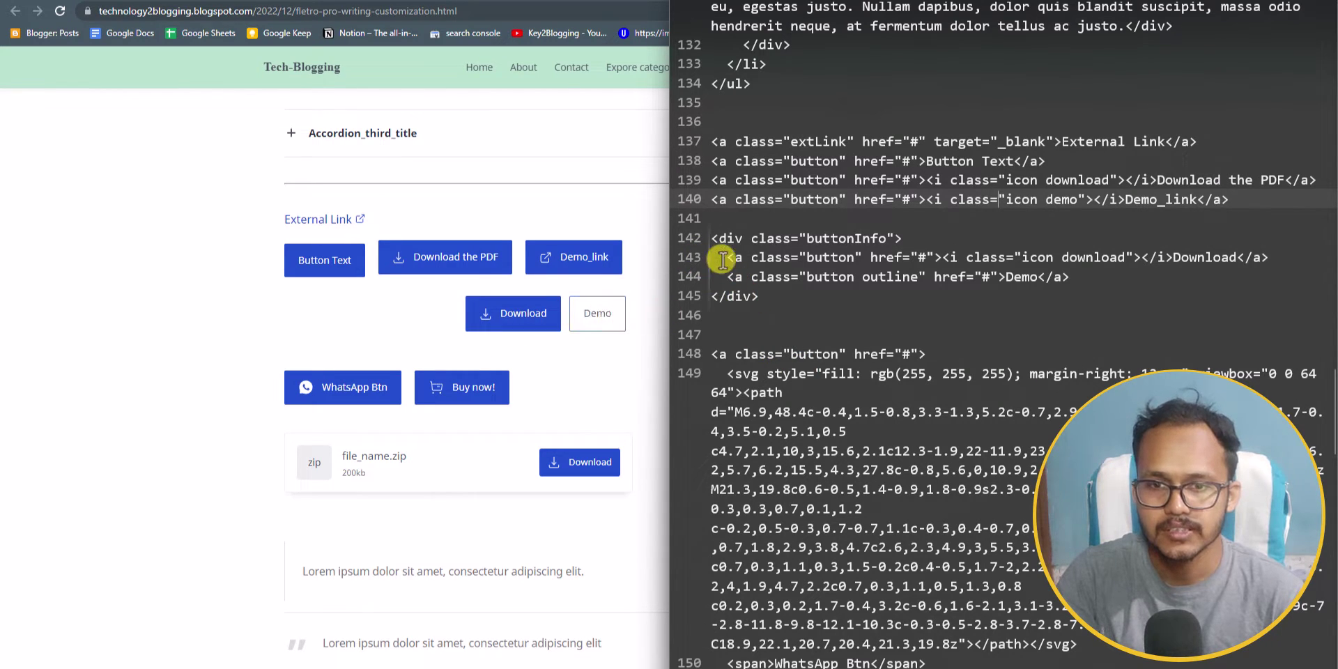
drag(713, 240, 773, 296)
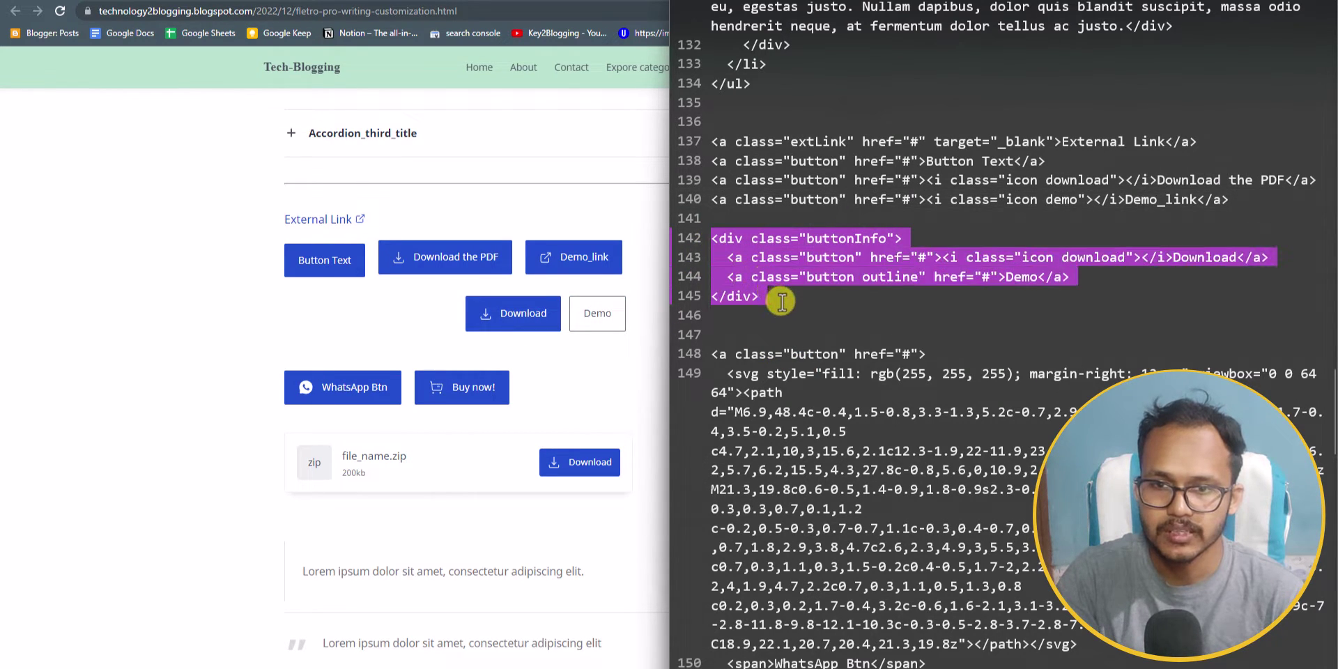
click(819, 298)
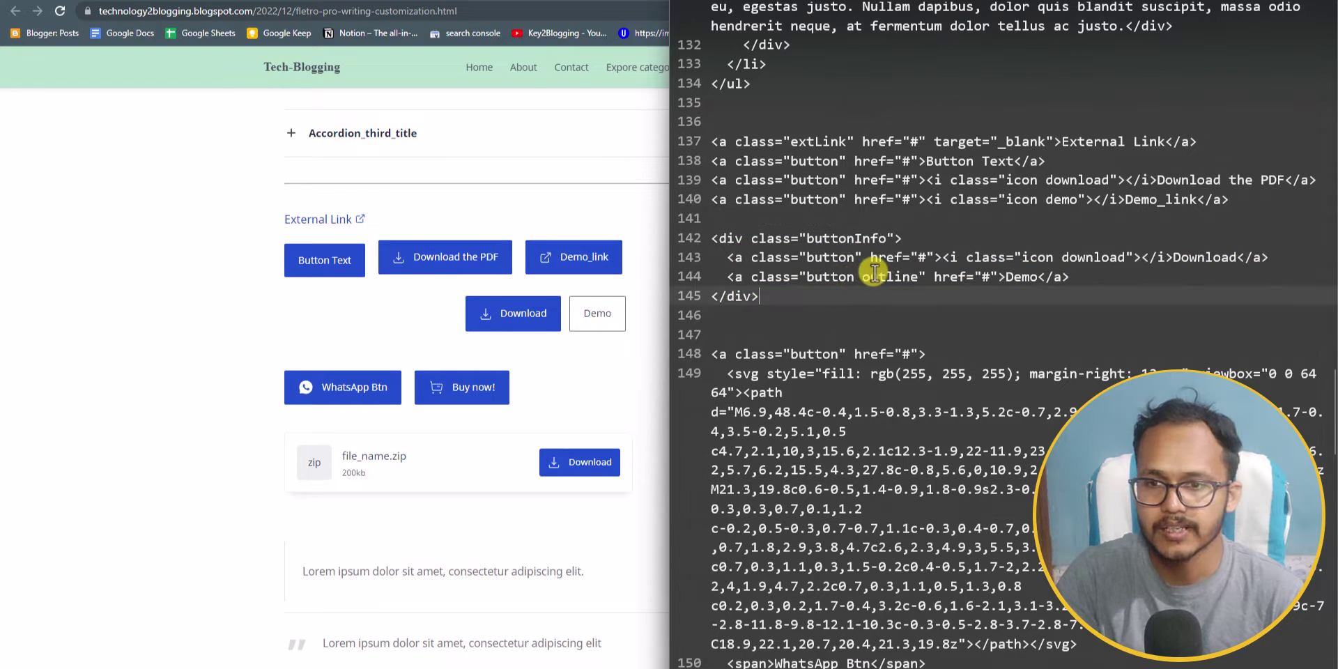
drag(1175, 258, 1220, 258)
double_click(986, 276)
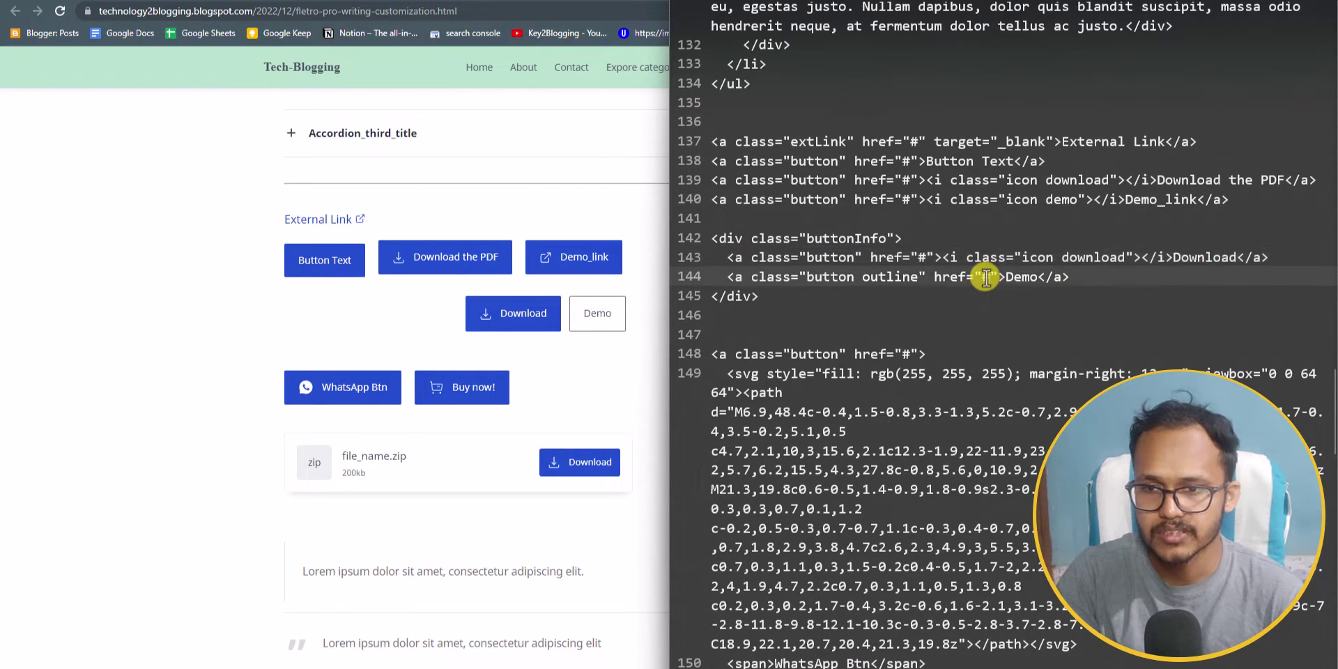
double_click(924, 258)
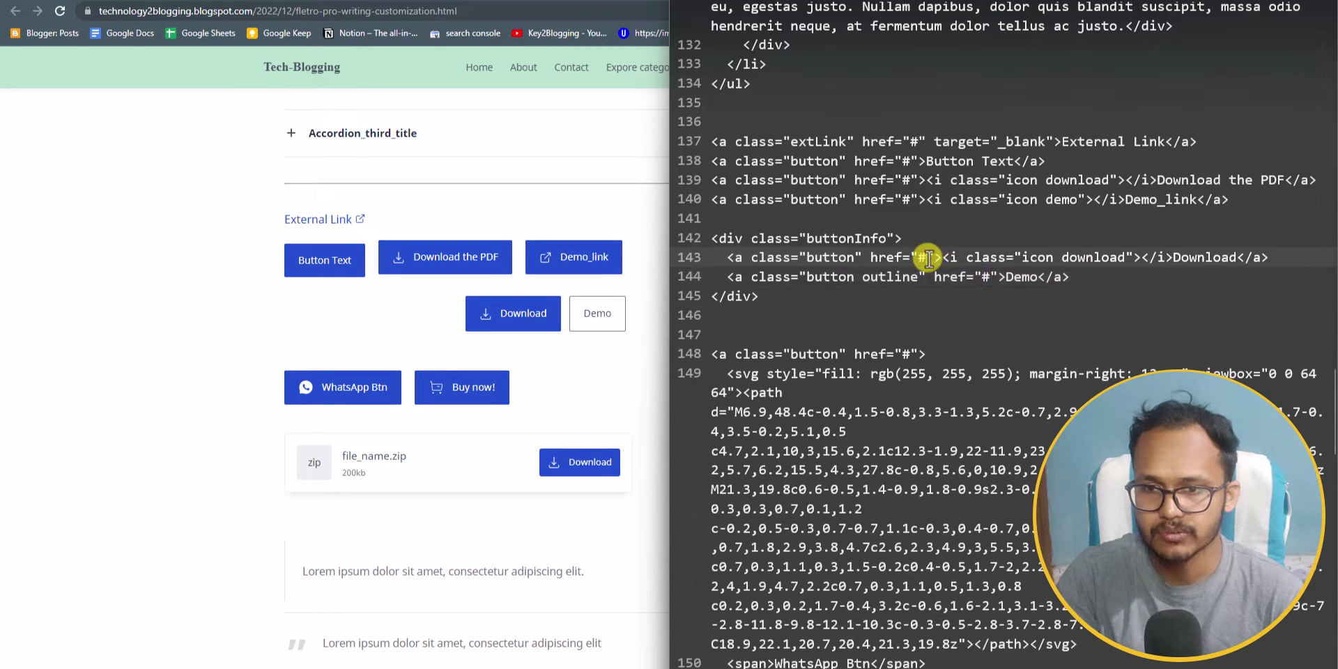
click(784, 314)
- Examine the WhatsApp button's code, locating its href placeholder, label text and SVG icon
scroll(780, 320, down, 4)
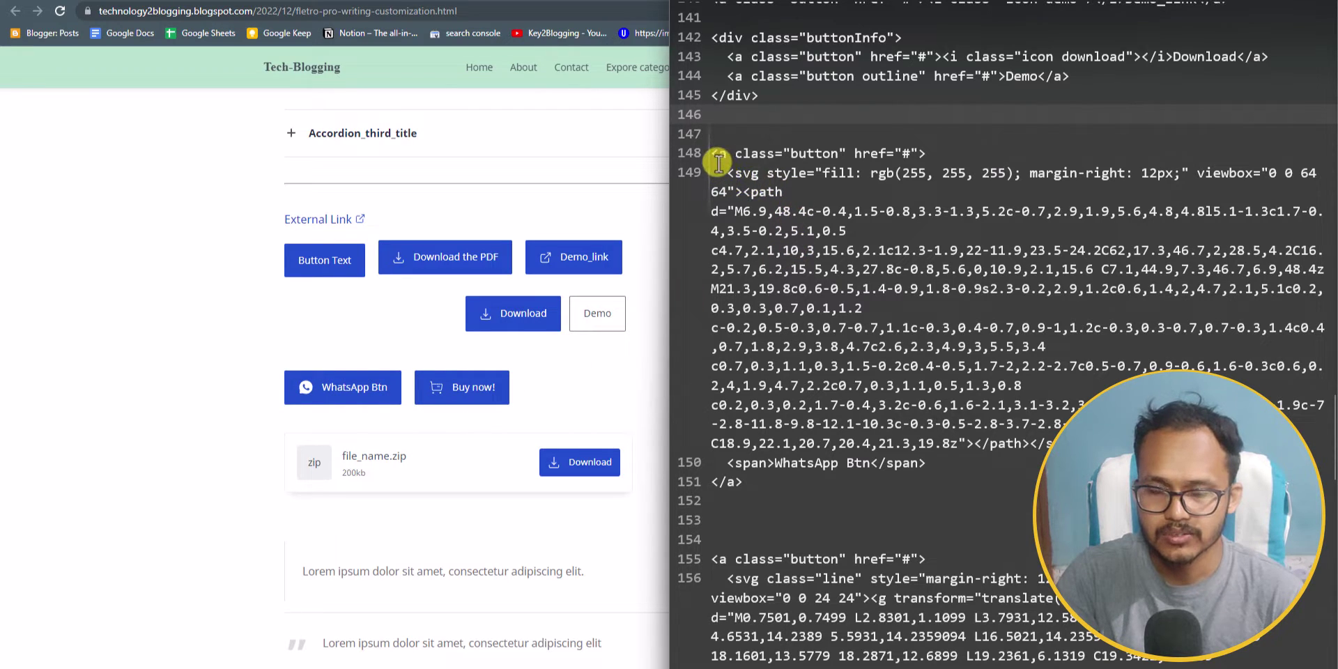
drag(714, 153, 927, 153)
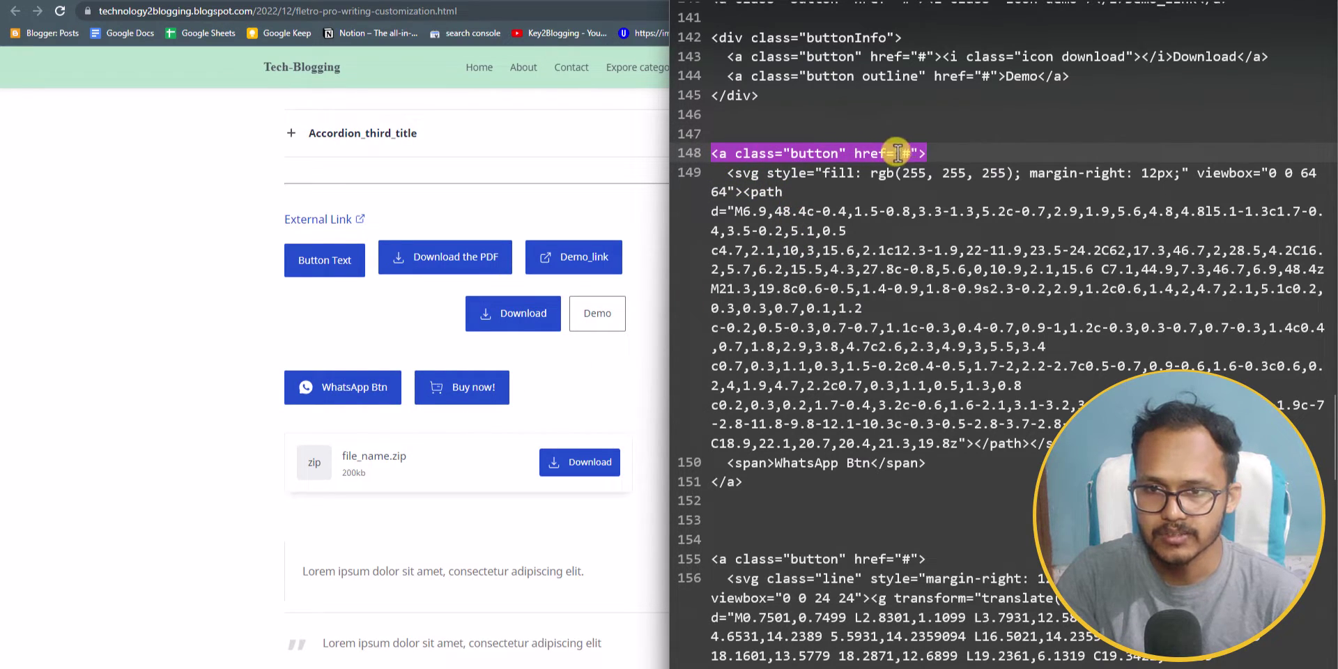
double_click(905, 152)
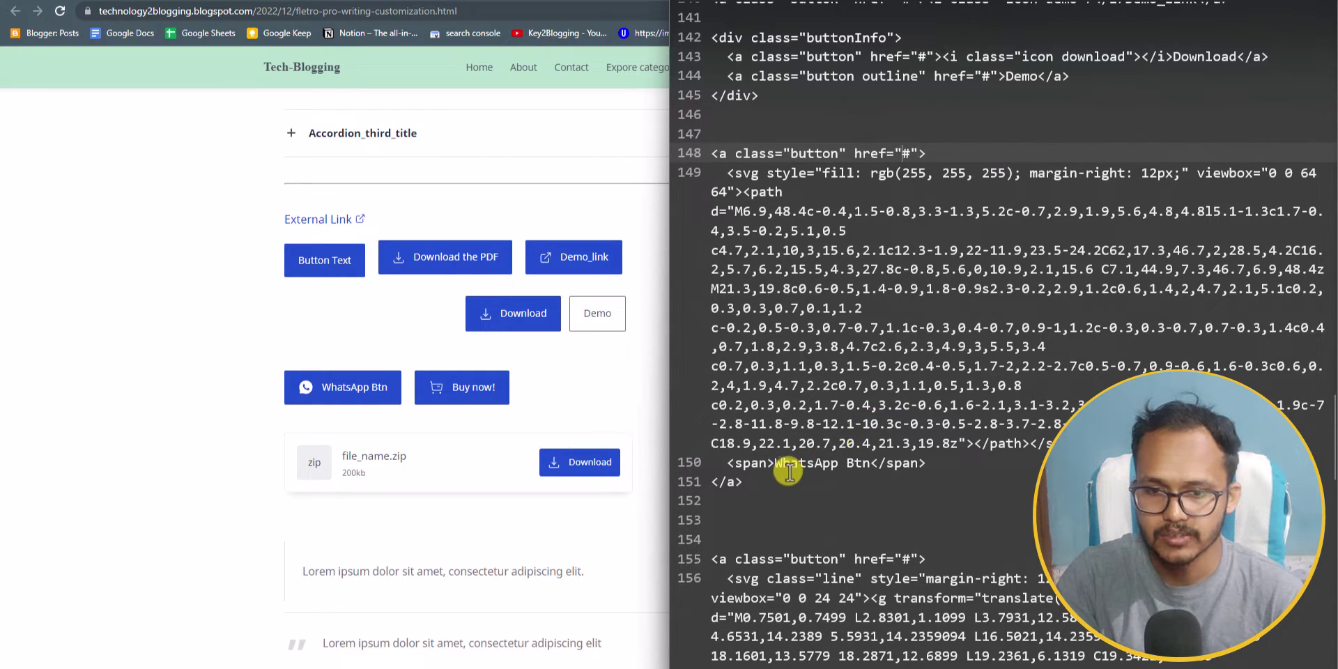
drag(774, 463, 865, 468)
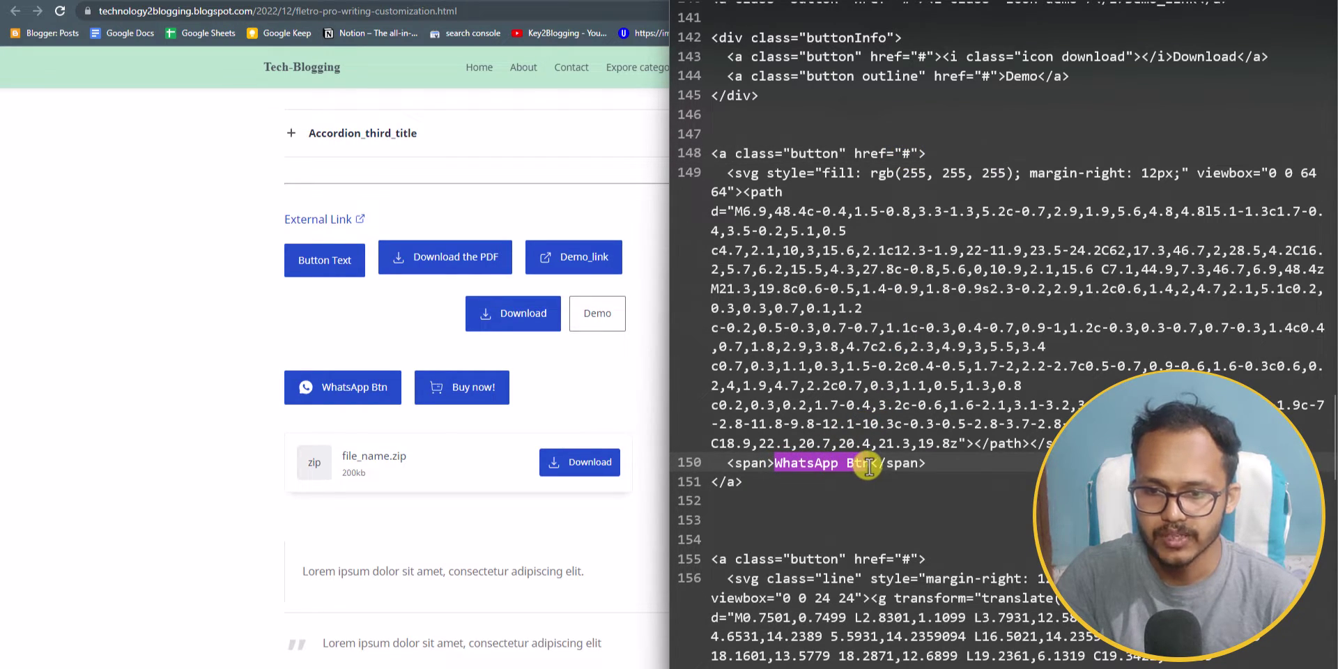
click(933, 462)
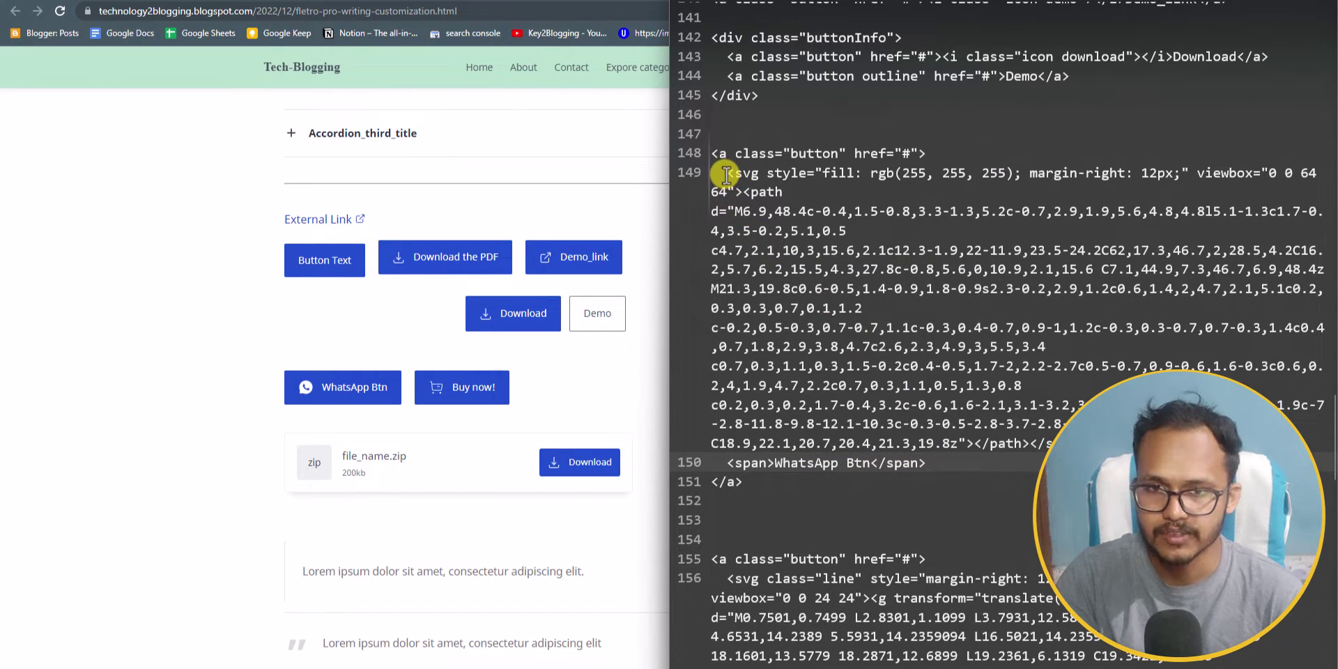
drag(728, 172, 1048, 440)
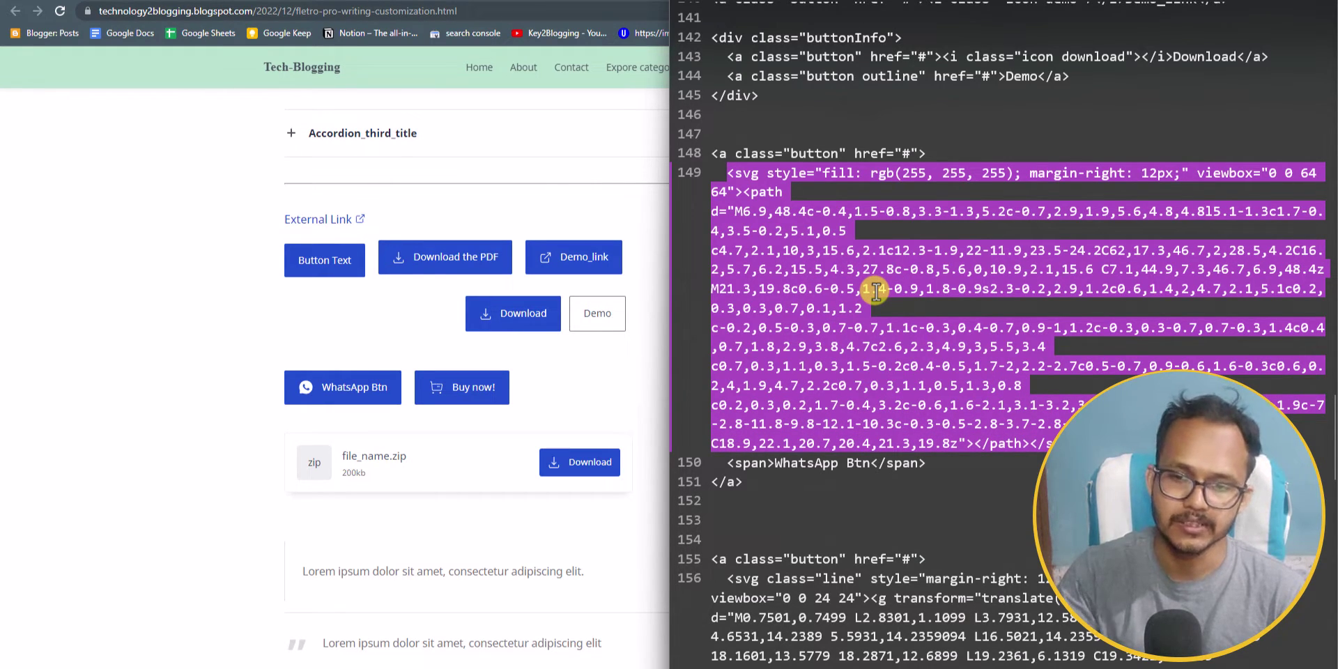
click(785, 520)
- Examine the "Buy now!" button's code, locating its SVG icon, label text and href placeholder
scroll(806, 508, down, 2)
scroll(806, 509, down, 4)
drag(727, 277, 1004, 533)
click(1001, 531)
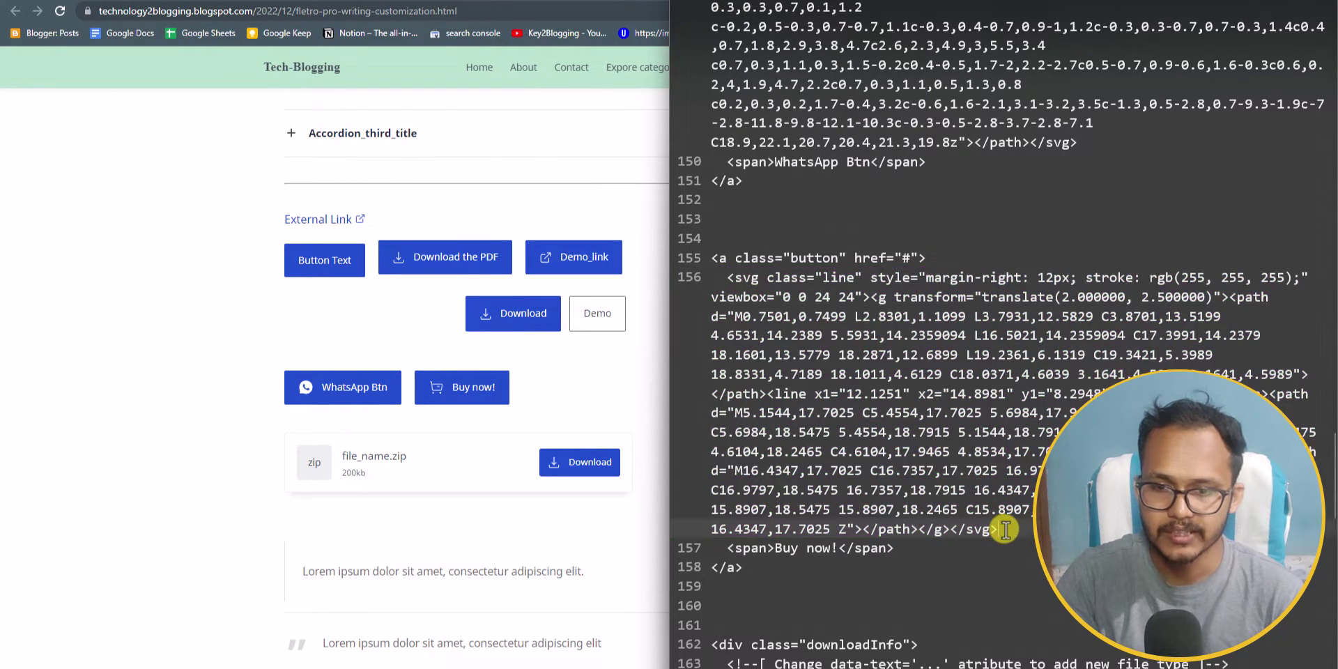
drag(775, 548, 831, 549)
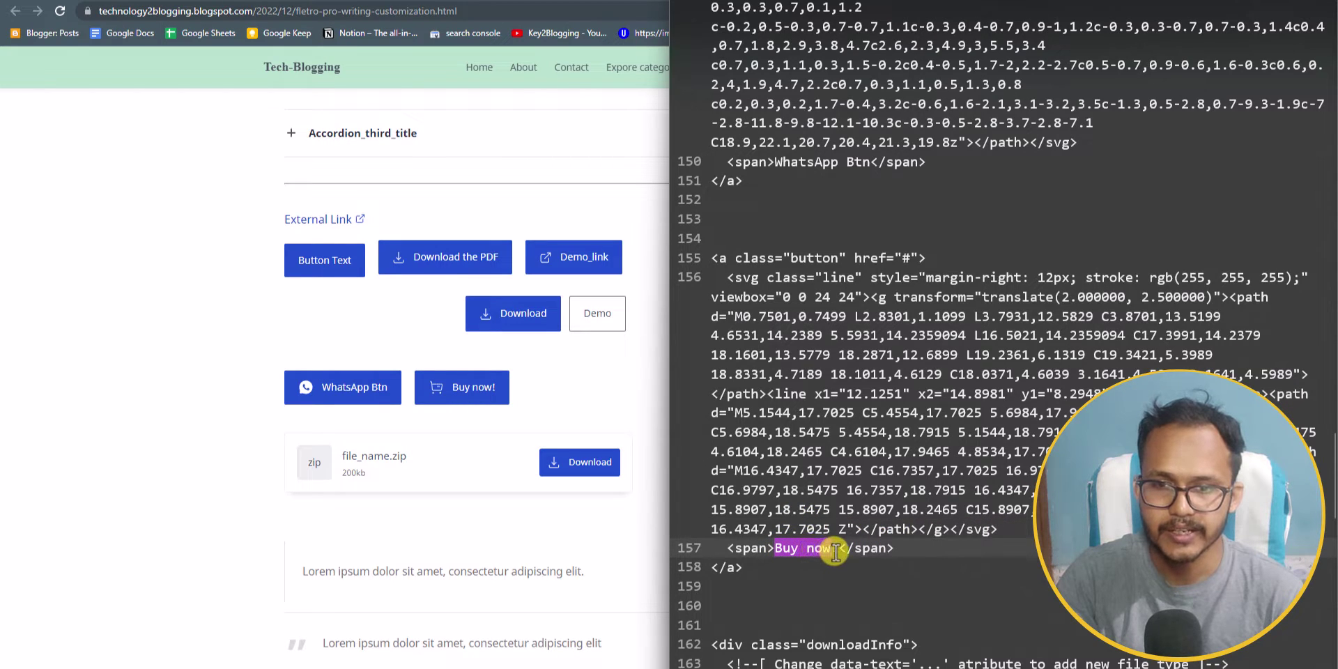
click(892, 257)
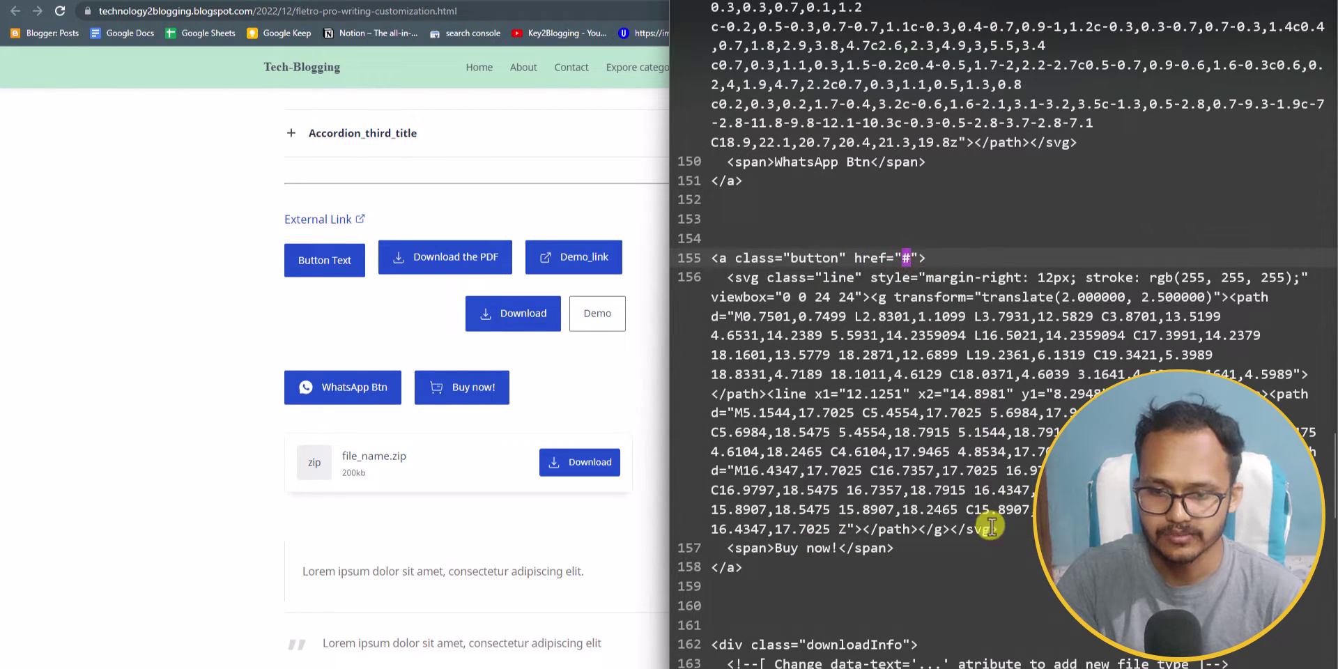
click(928, 586)
- Examine the downloadInfo block's code, locating the file type, file name, file size and download link placeholders
scroll(769, 467, down, 5)
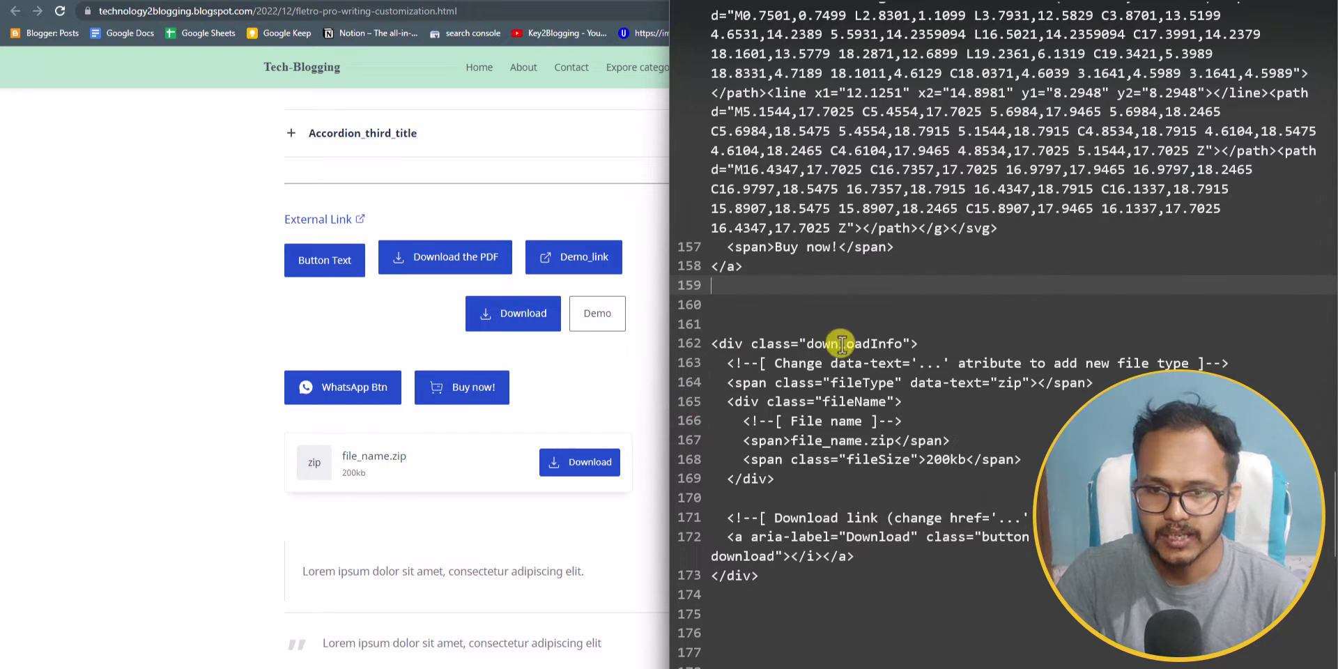
drag(810, 343, 896, 344)
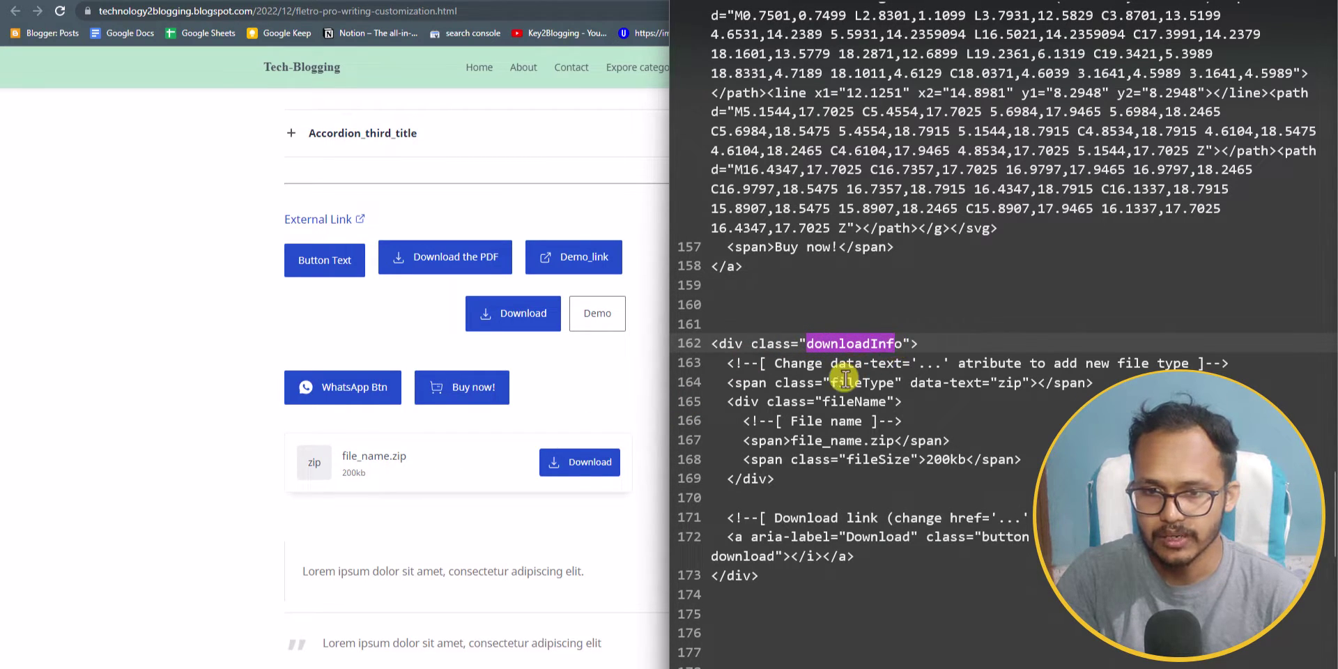
click(1006, 385)
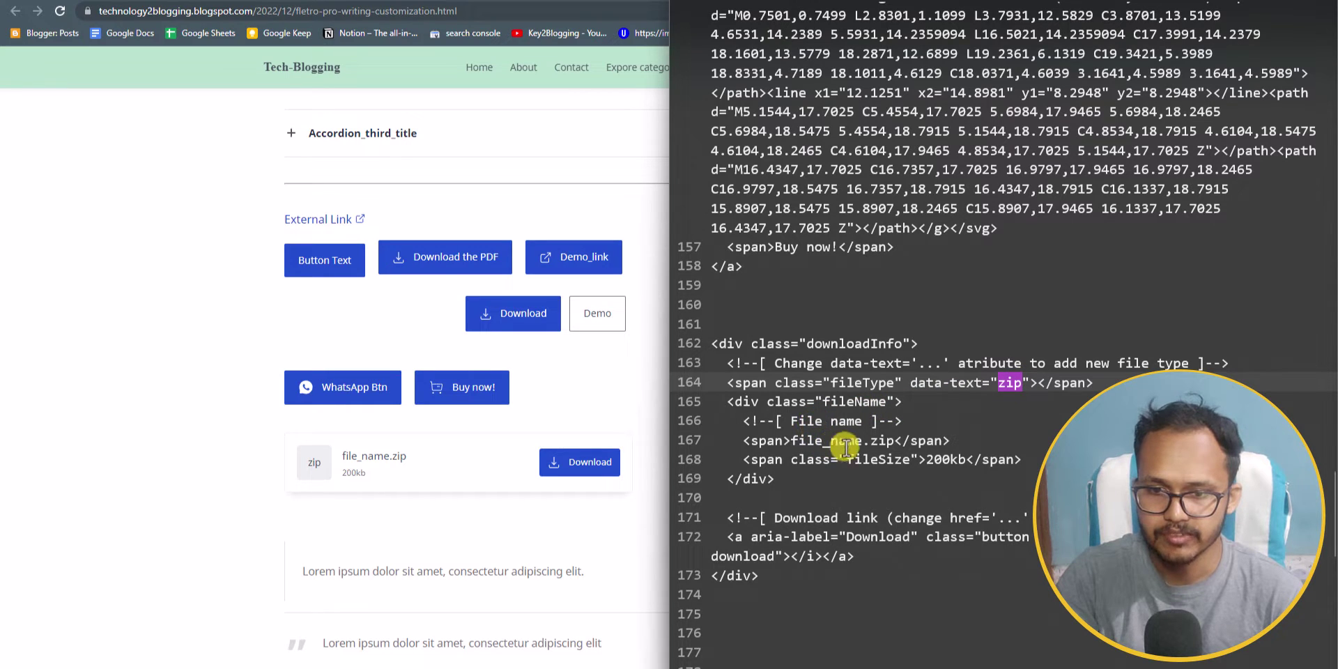
drag(792, 439, 966, 459)
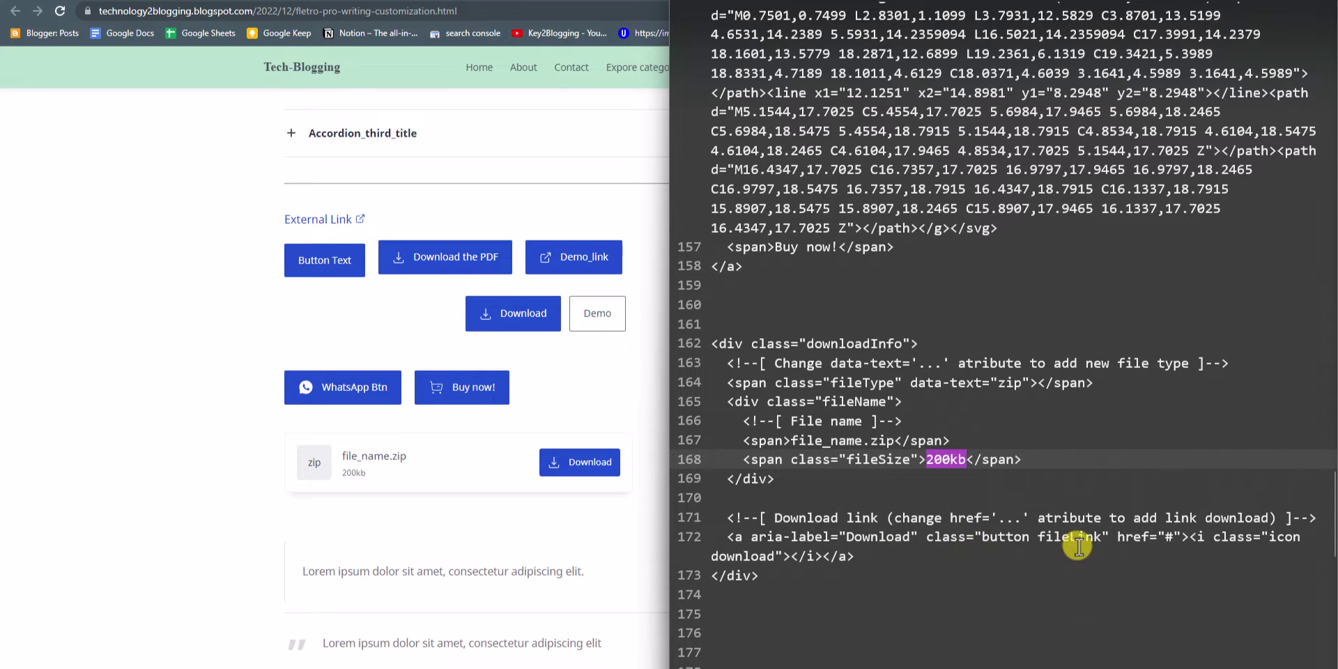
click(1164, 537)
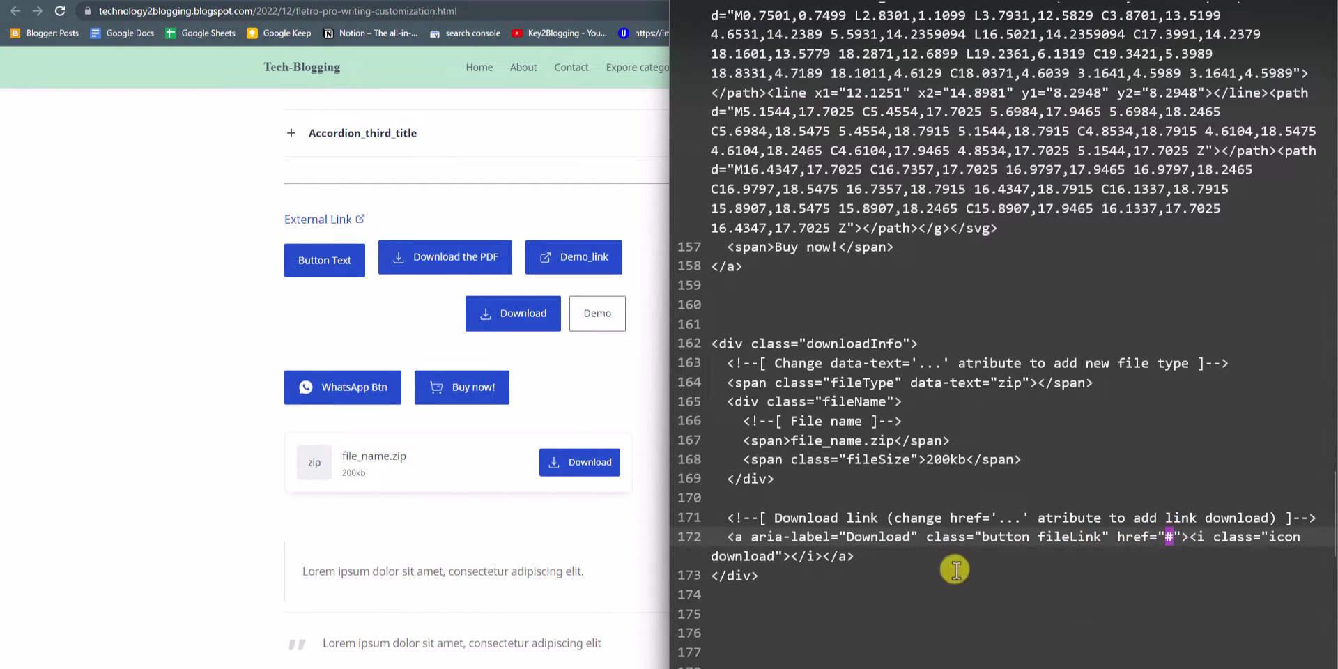
click(808, 608)
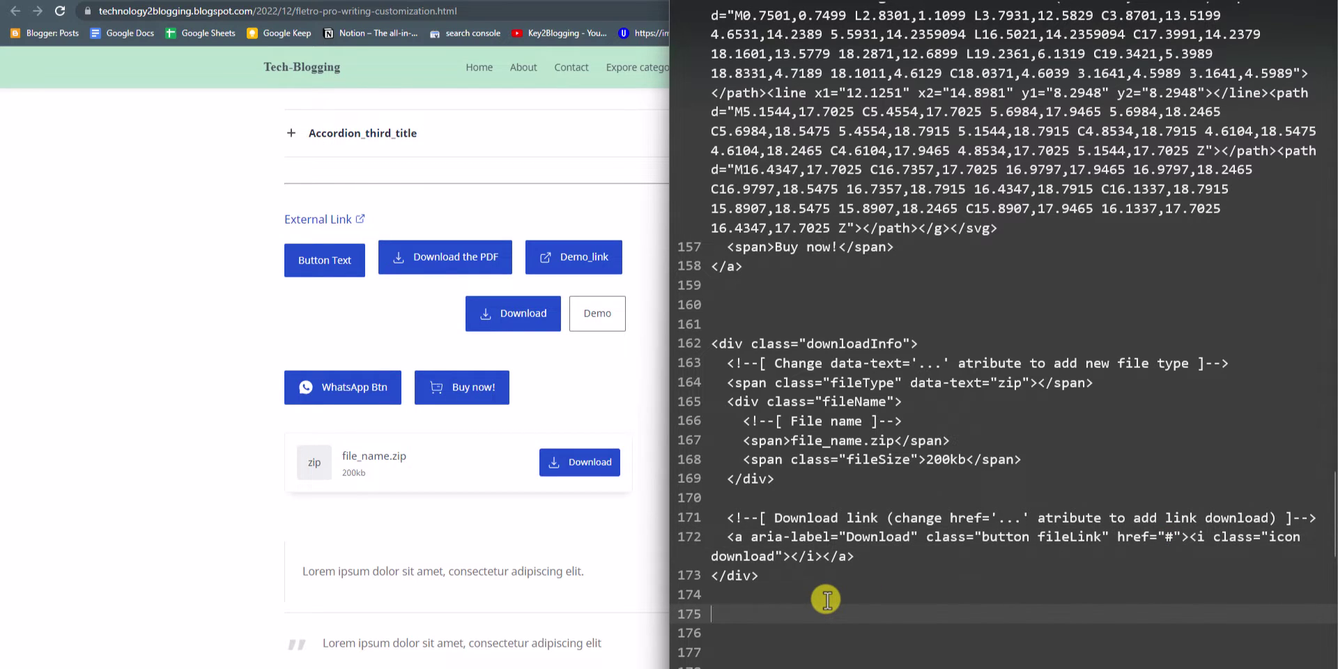
- Compare the blockquote examples in the post with the notes and locate the plain blockquote's text and closing tag
scroll(825, 598, down, 5)
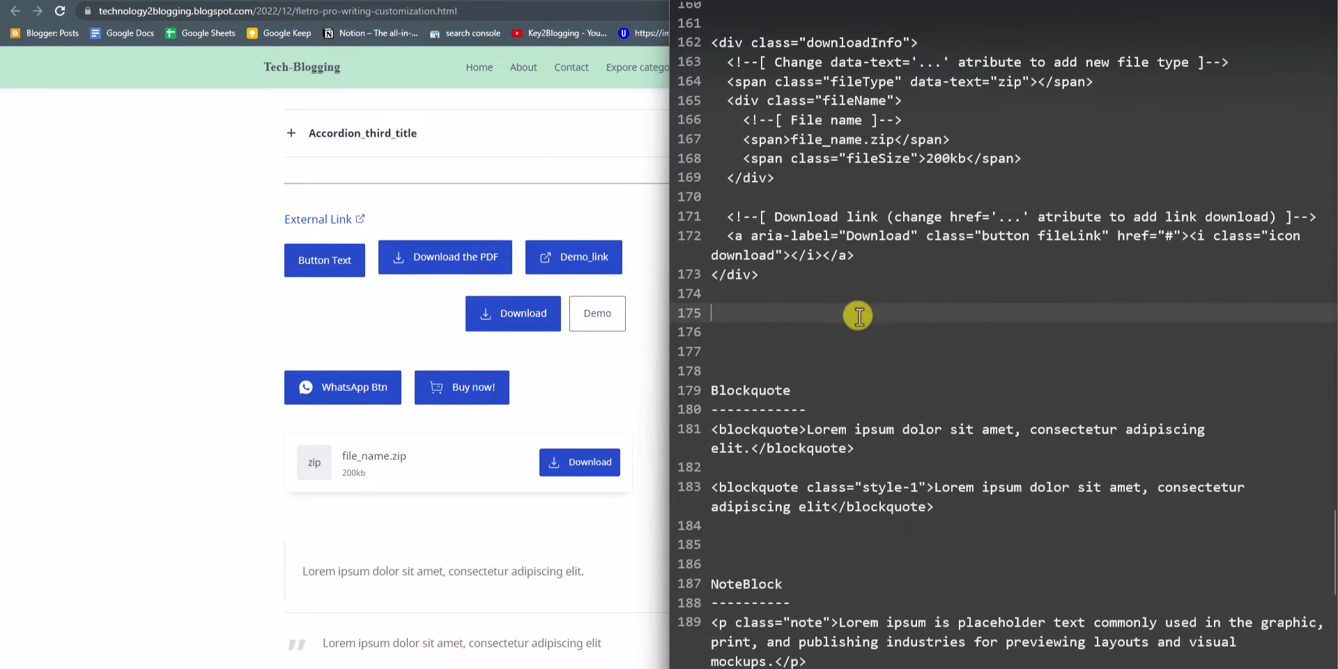
scroll(864, 299, down, 3)
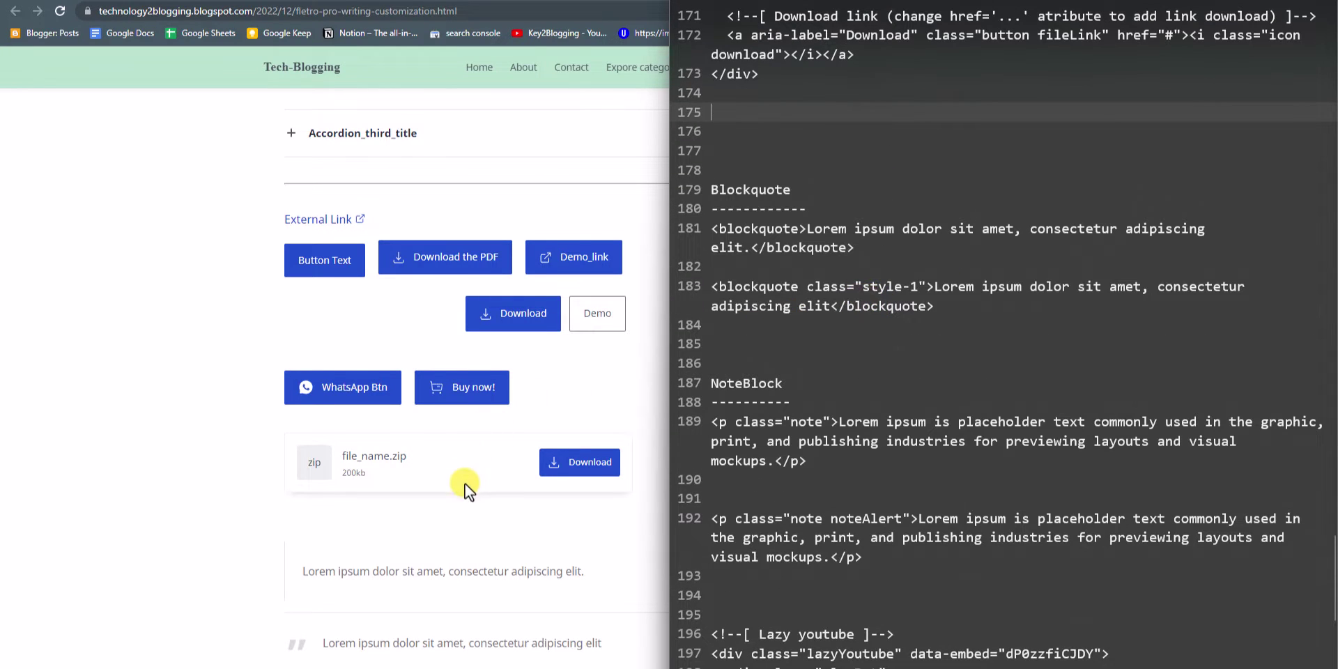
scroll(466, 484, down, 5)
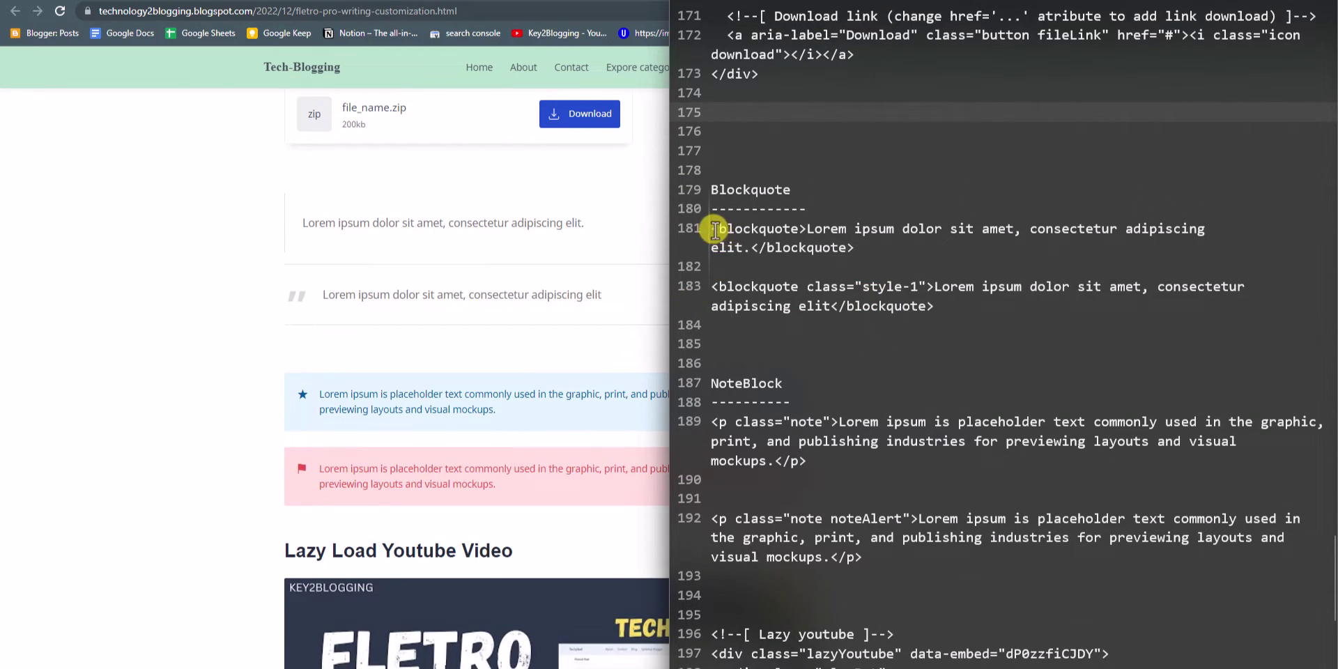
triple_click(714, 230)
click(882, 251)
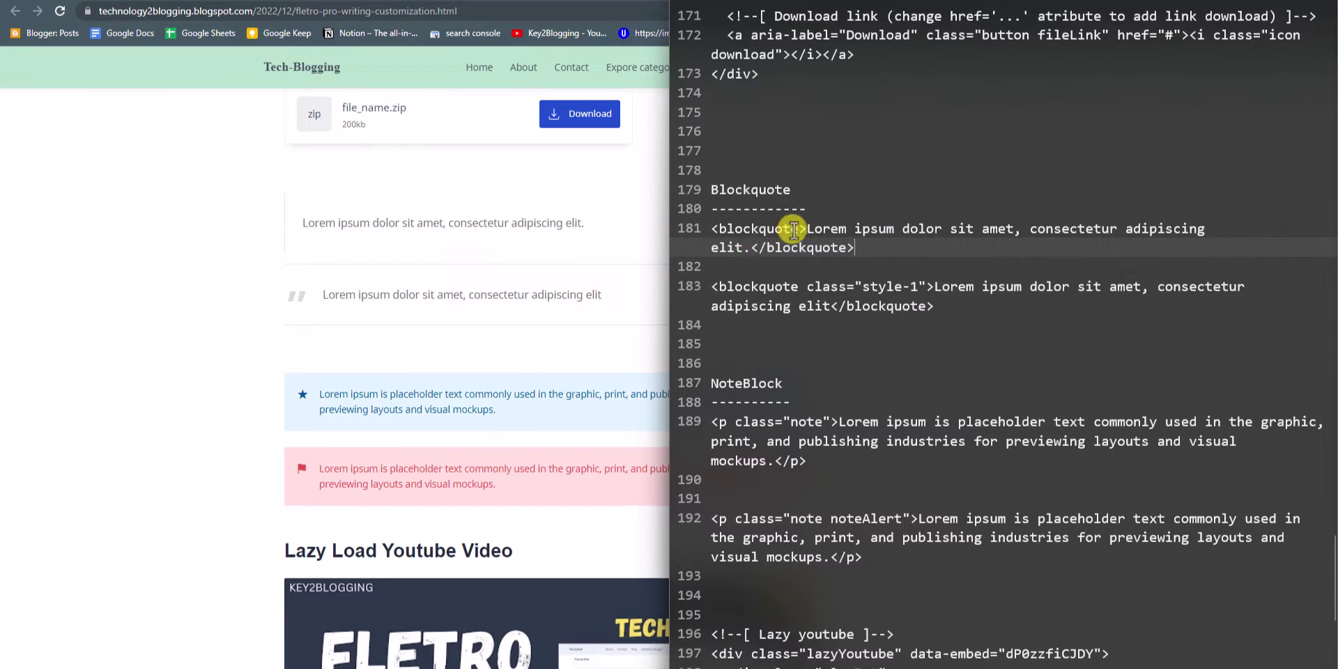
drag(804, 229, 866, 252)
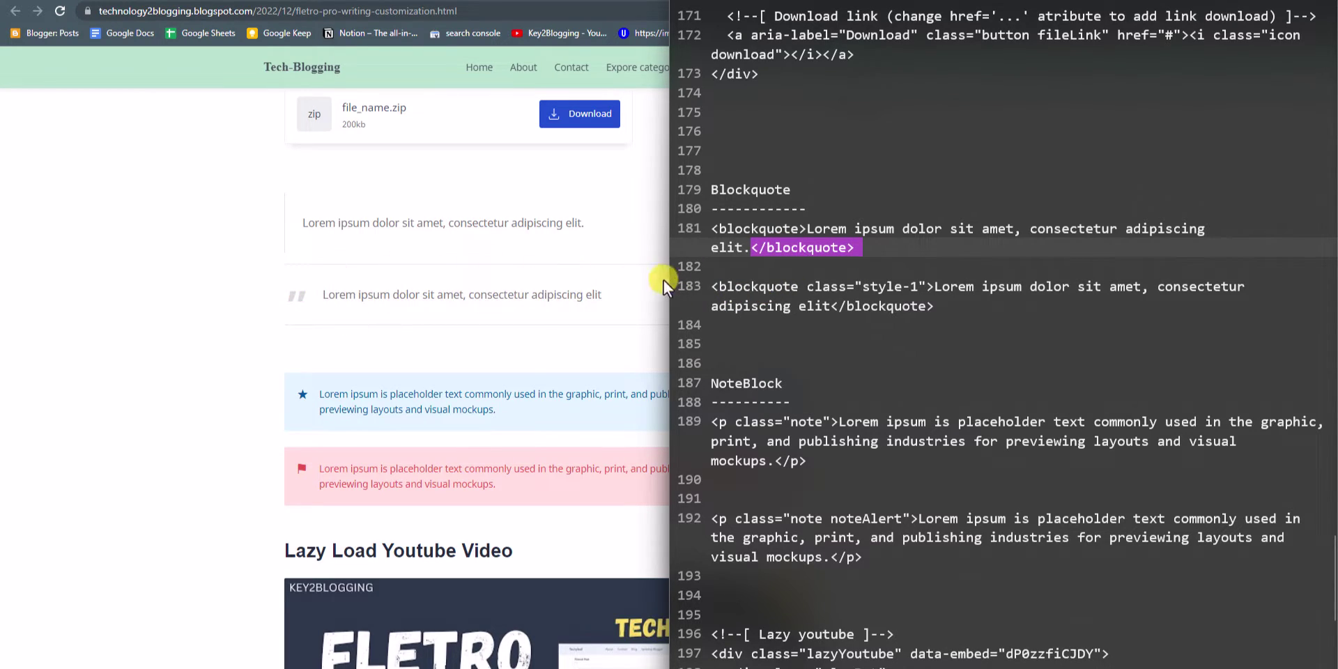
- Narrow the code window and locate the class="style-1" attribute in the second blockquote's code
drag(671, 276, 717, 273)
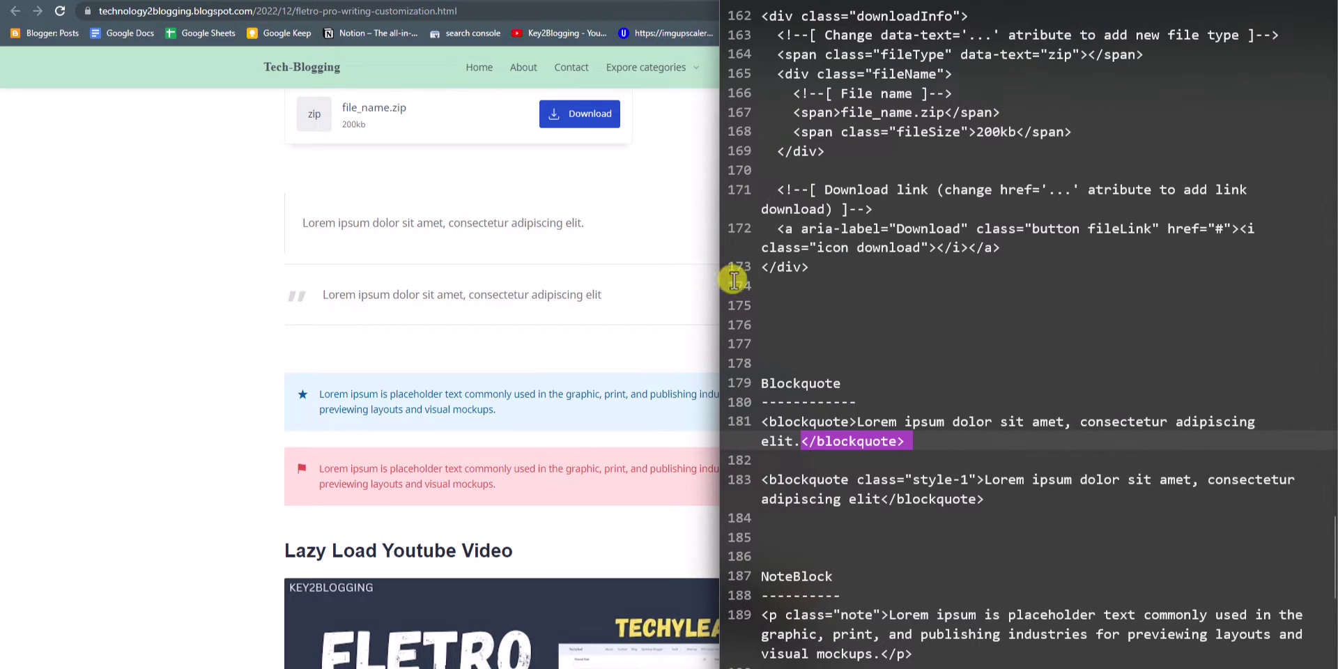
scroll(877, 349, down, 3)
click(914, 278)
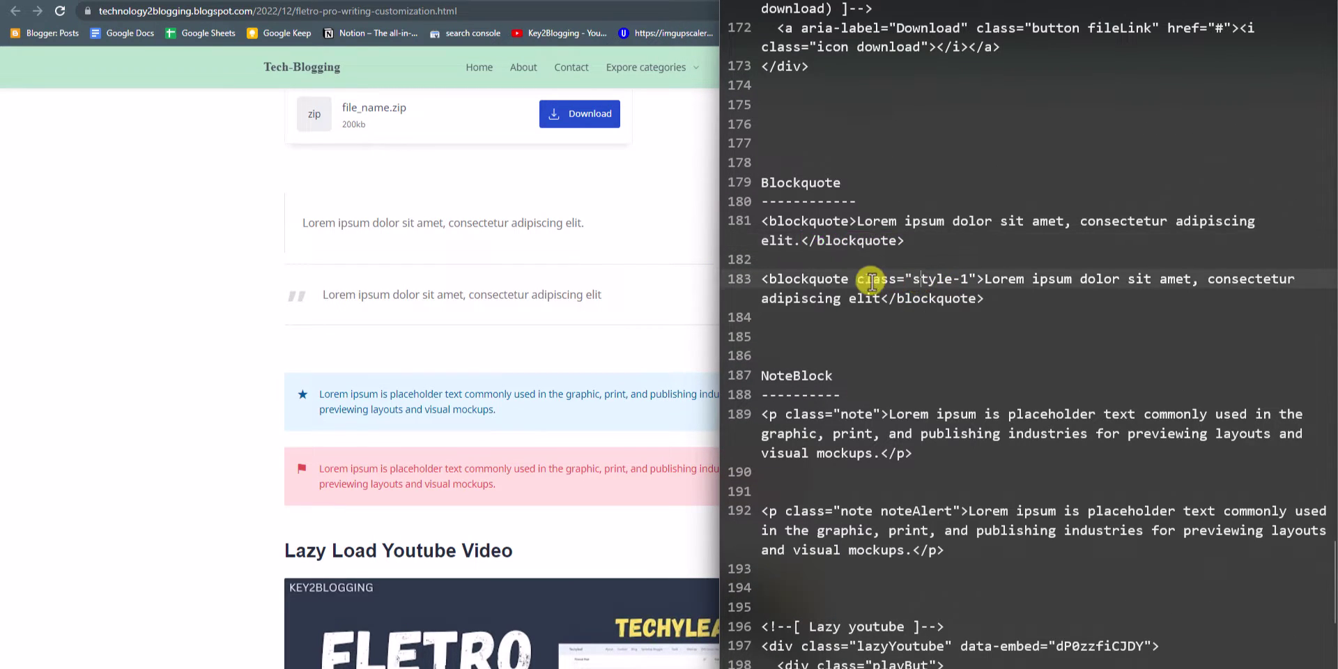
drag(858, 279, 972, 279)
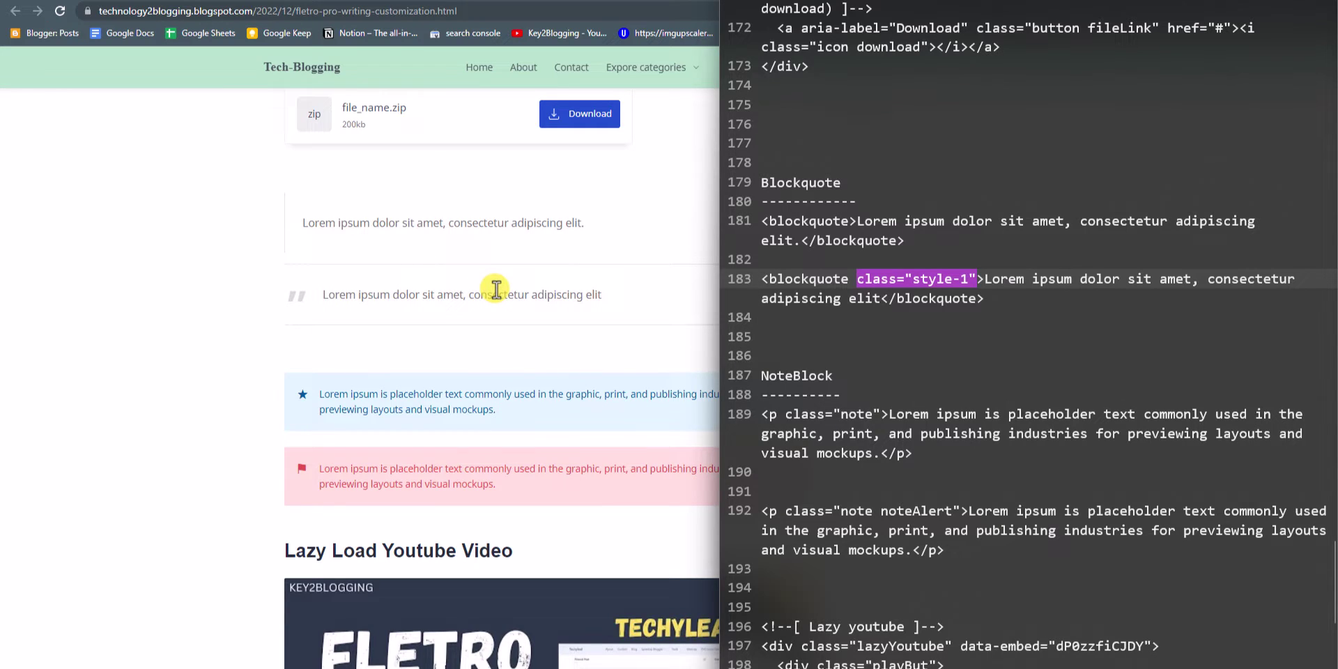
click(794, 354)
- Examine the two NoteBlock paragraphs' code, locating the "note" and "note noteAlert" classes that style the notes in the post
scroll(822, 322, down, 3)
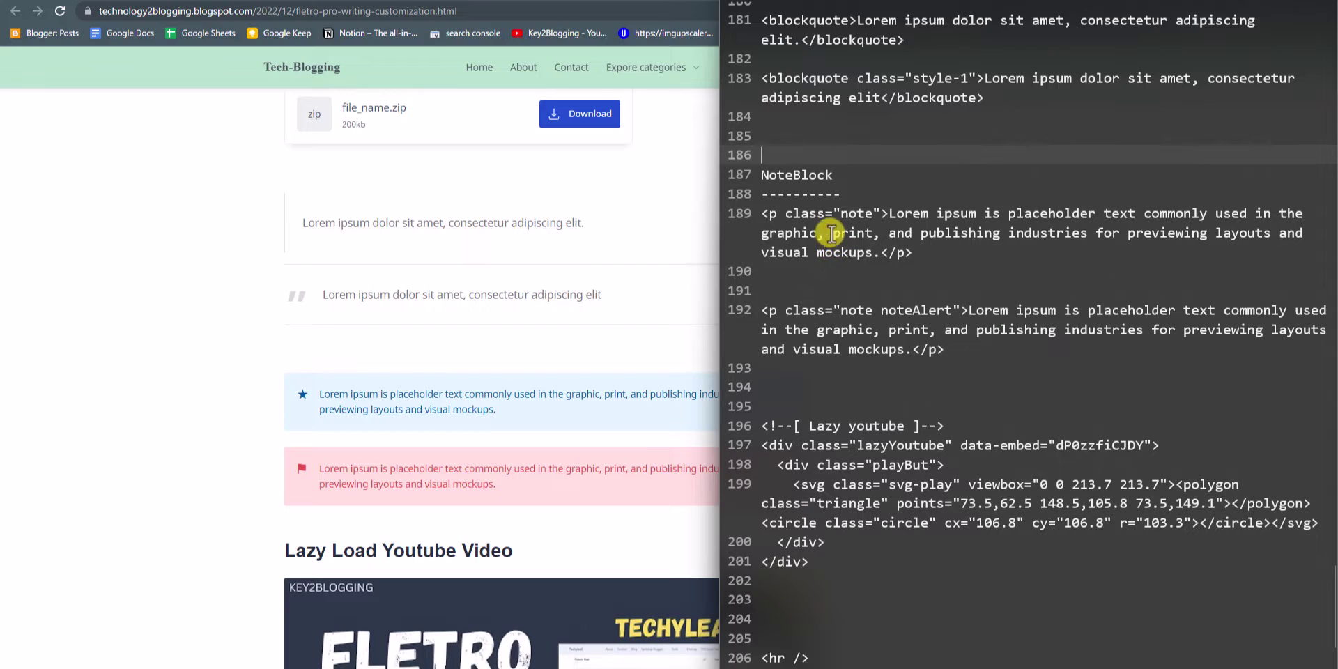
drag(765, 214, 931, 252)
click(926, 252)
drag(784, 212, 882, 214)
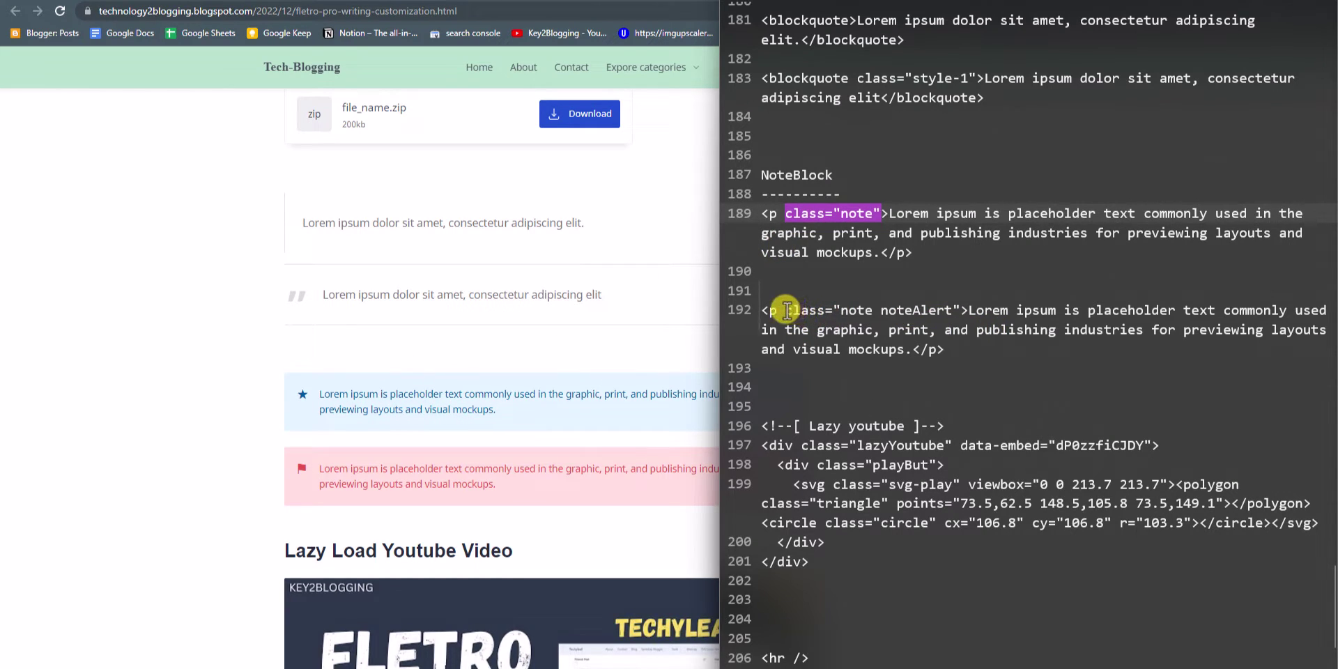
drag(785, 311, 965, 312)
scroll(353, 481, down, 2)
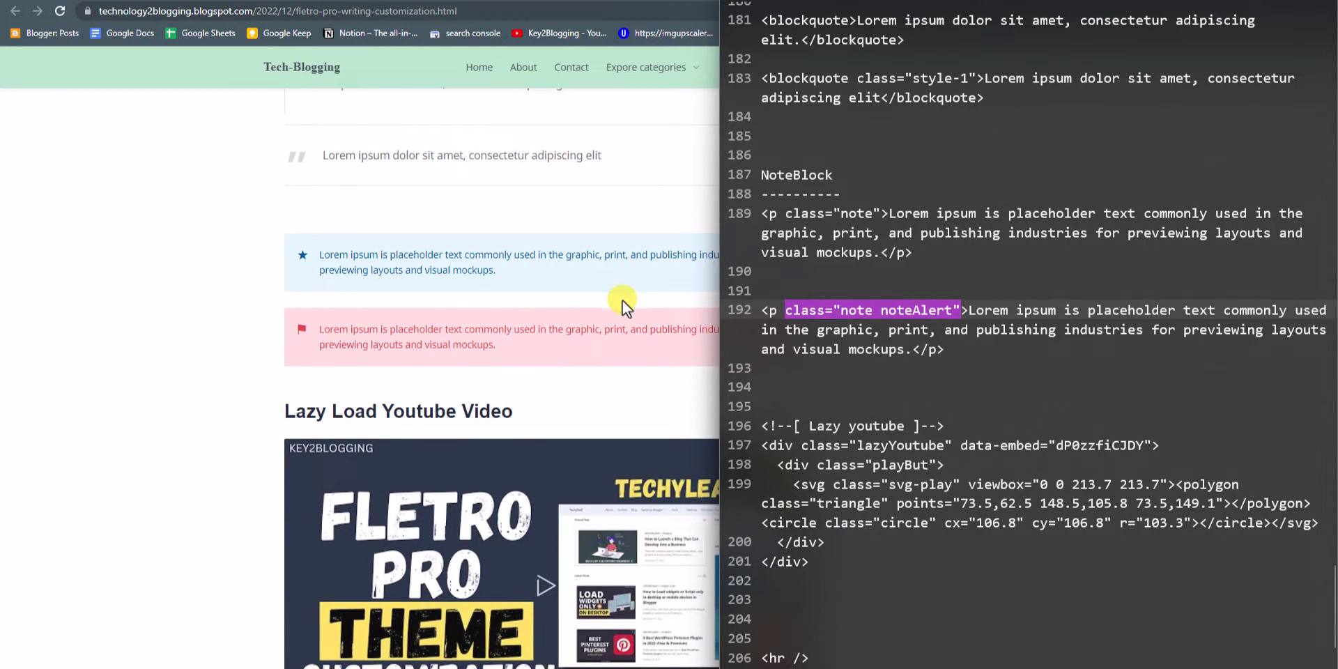
- Examine the Lazy youtube code block beside the post's video and select the video ID in its data-embed attribute
click(836, 384)
scroll(606, 205, down, 3)
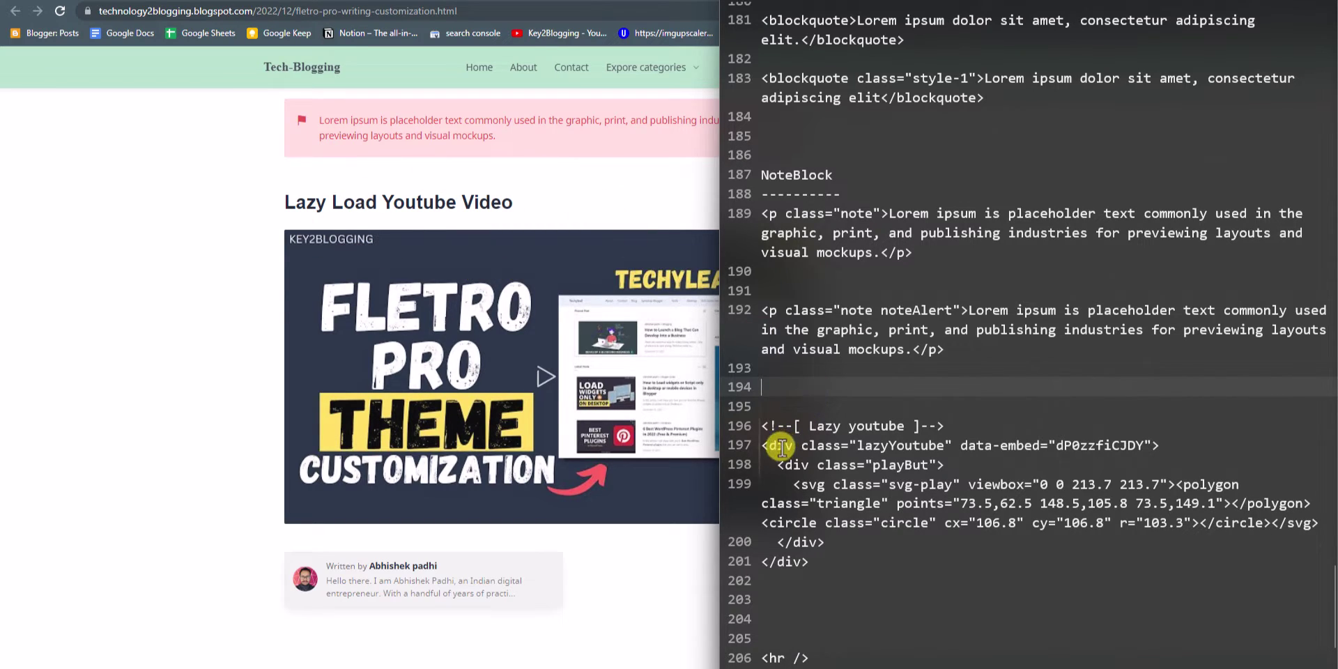
drag(761, 427, 850, 568)
click(851, 566)
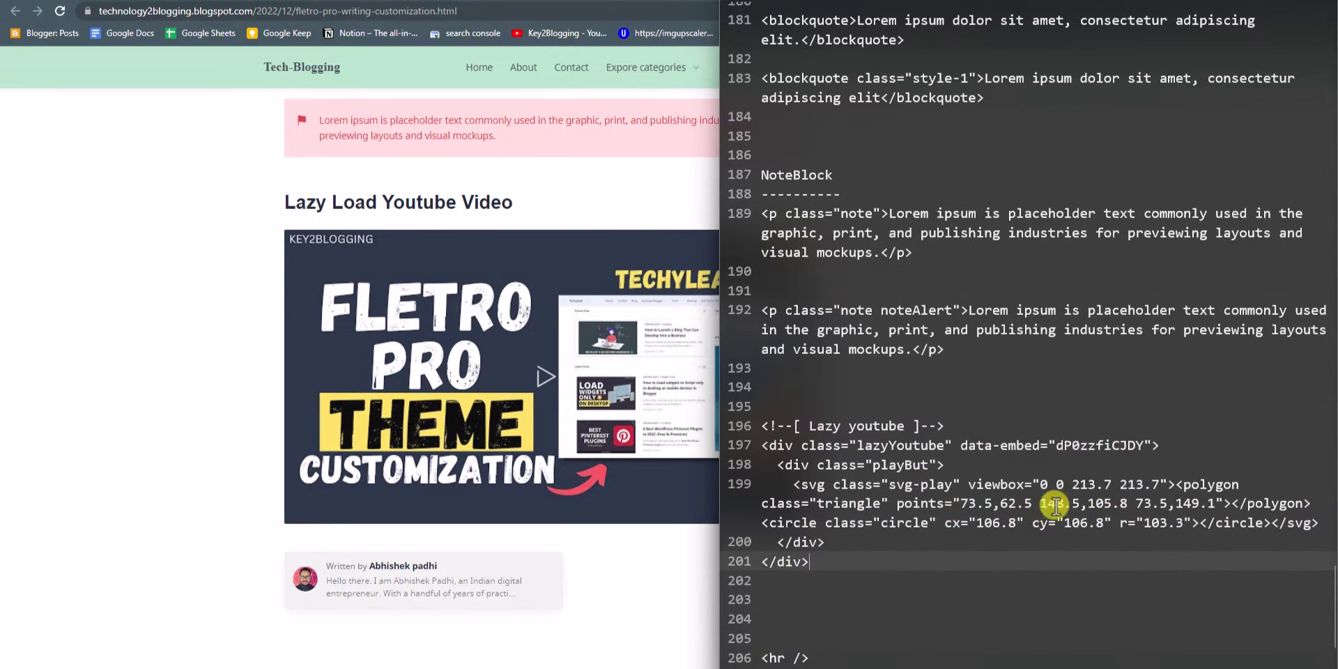
drag(1057, 444, 1144, 444)
- Copy the link of the HTML Sitemap video from the Key2Blogging YouTube channel and paste it below the Lazy youtube code
key(alt+Tab)
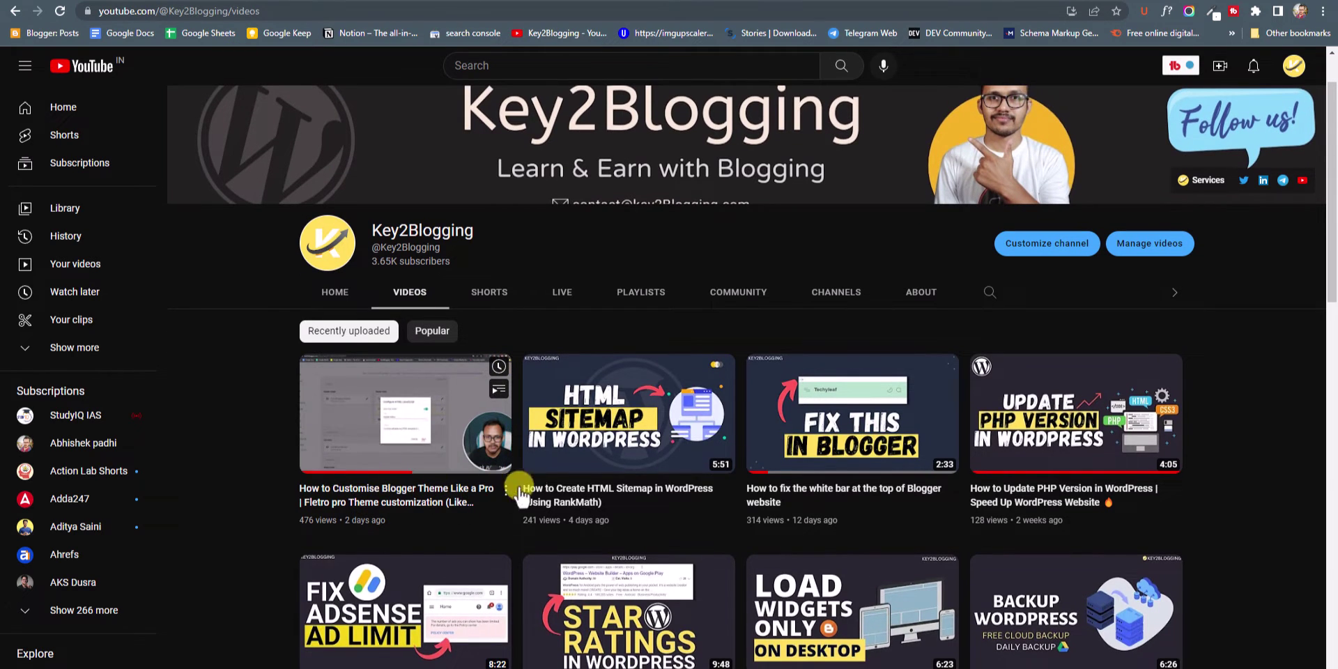
right_click(573, 492)
click(647, 393)
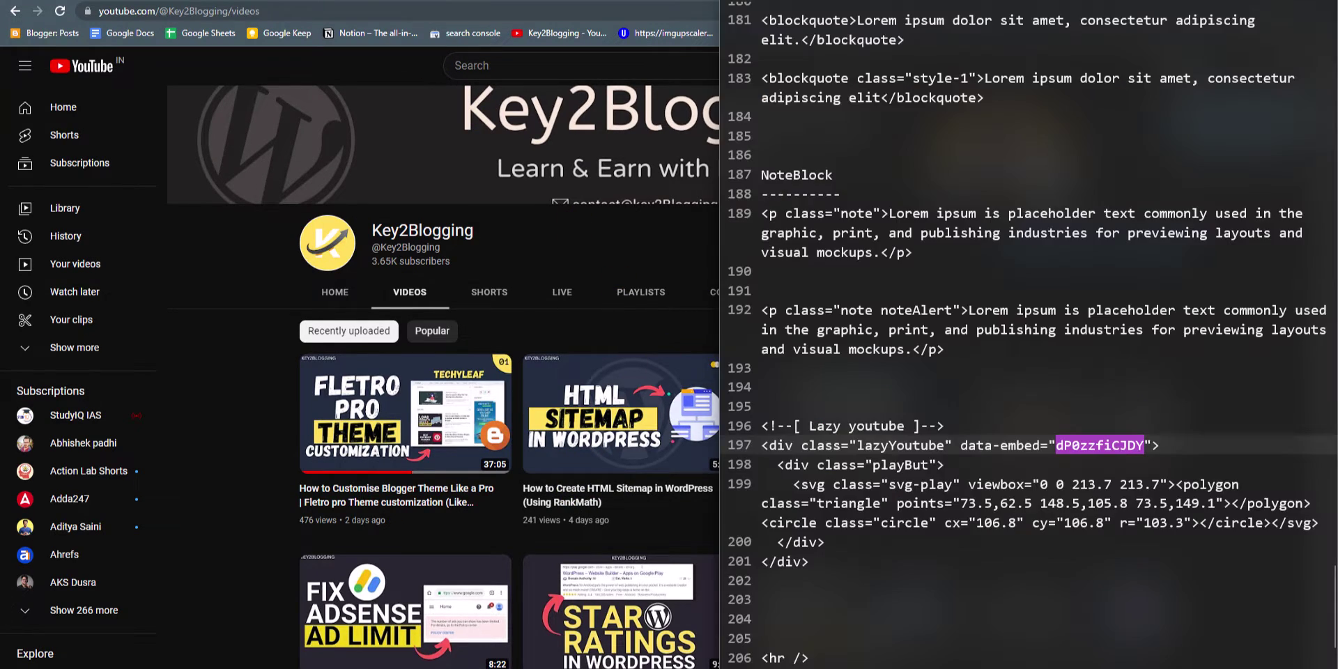
key(alt+Tab)
click(815, 602)
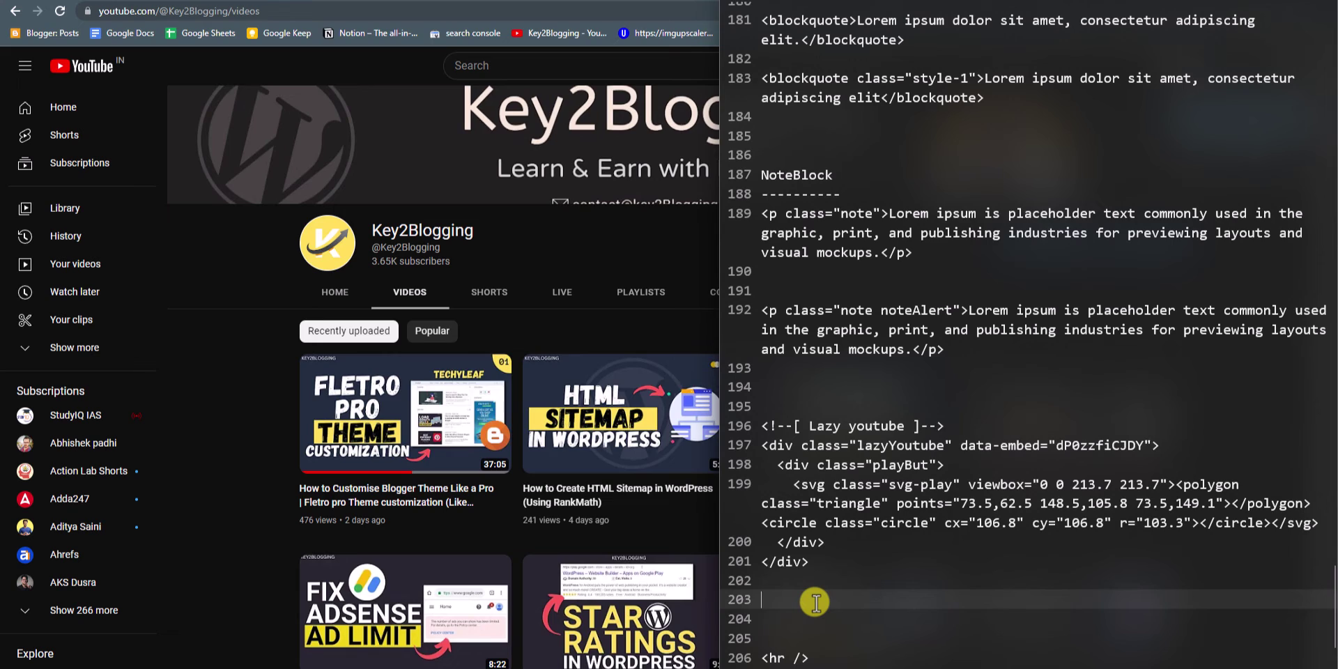
key(ctrl+v)
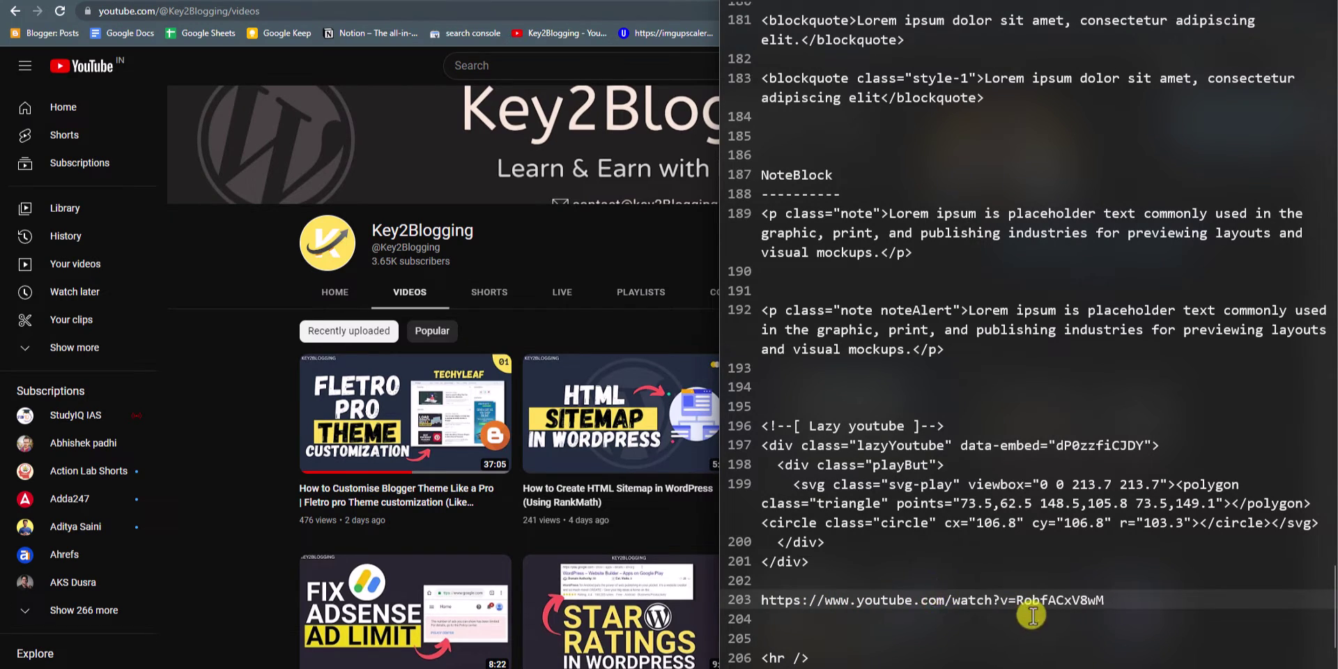
- Cut the video ID from the end of the pasted YouTube link and replace the data-embed value with it
drag(1019, 603, 1109, 603)
key(ctrl+x)
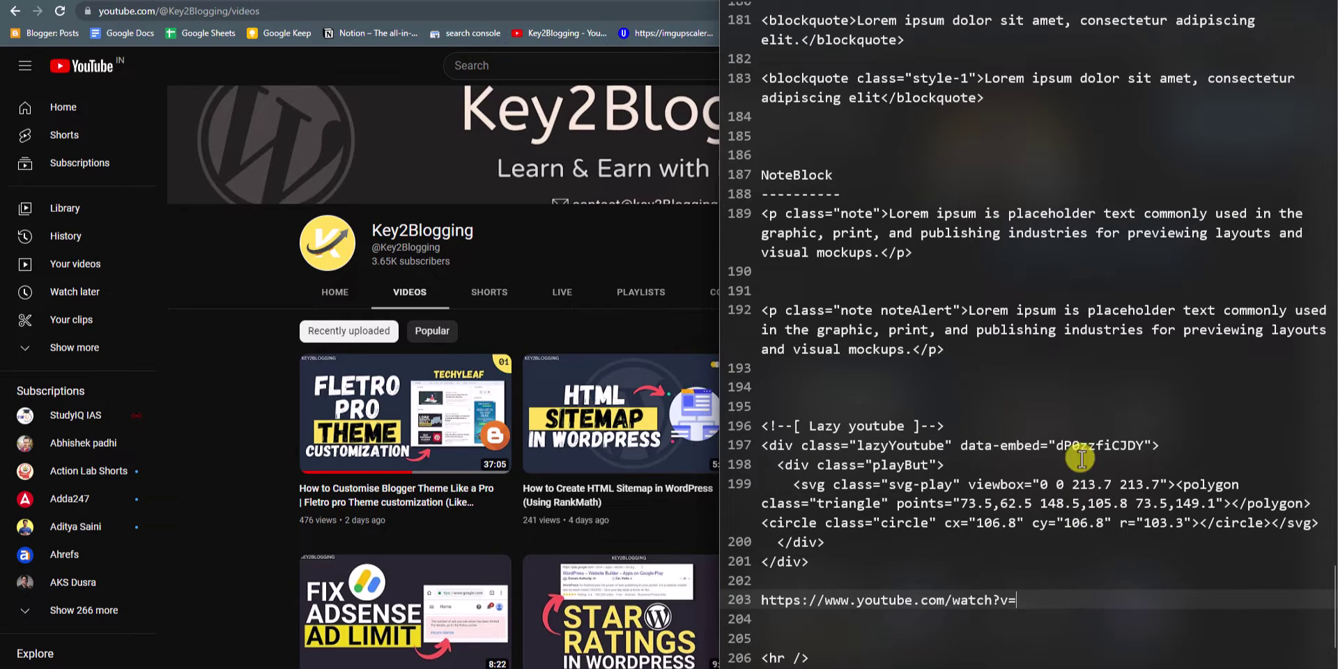
double_click(1086, 444)
key(ctrl+v)
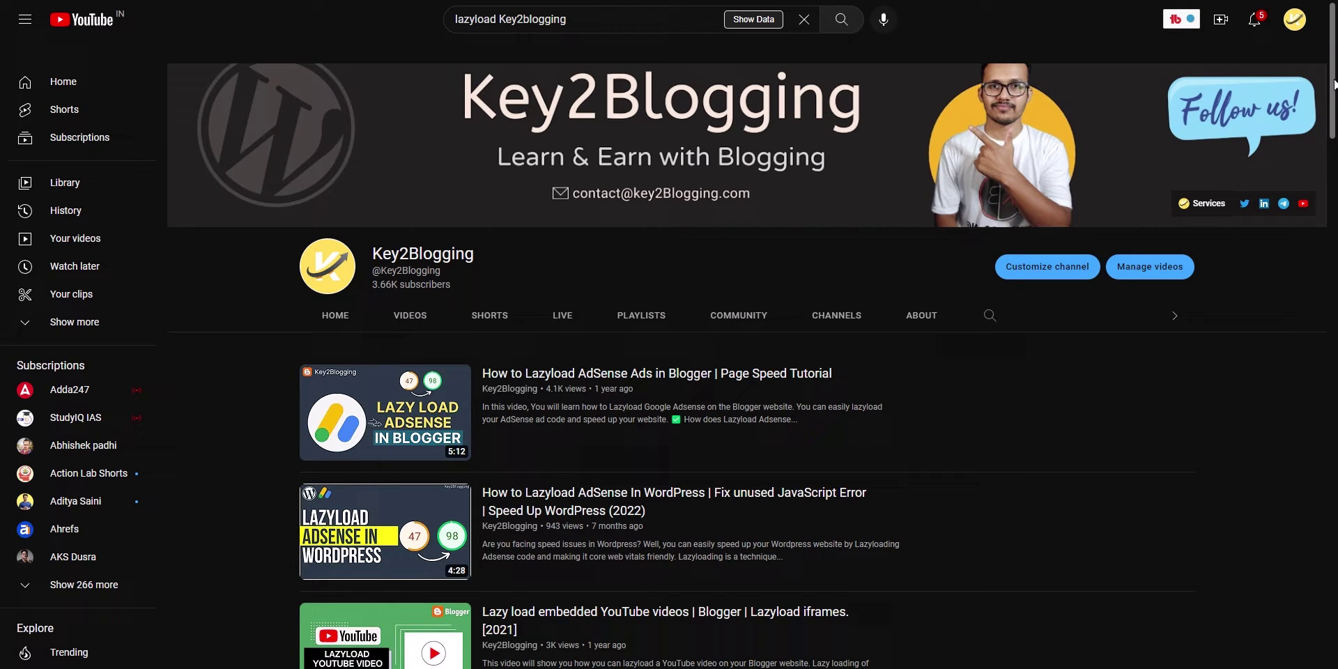
drag(1334, 83, 1330, 153)
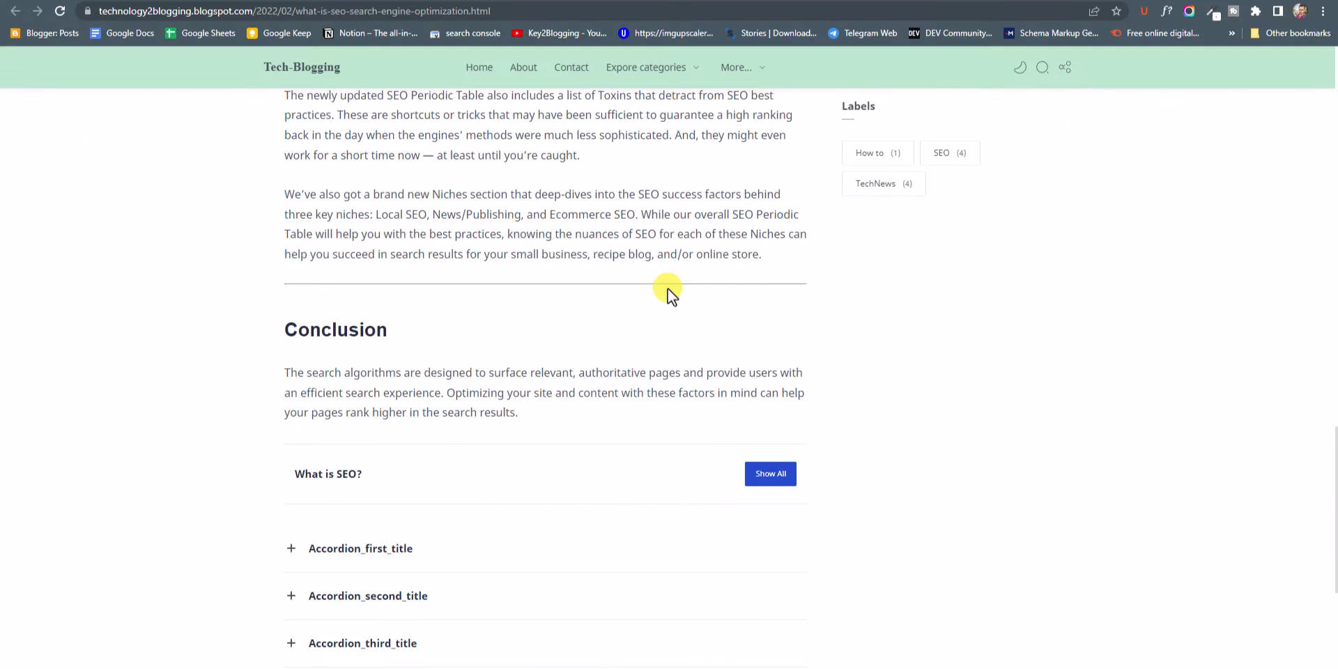